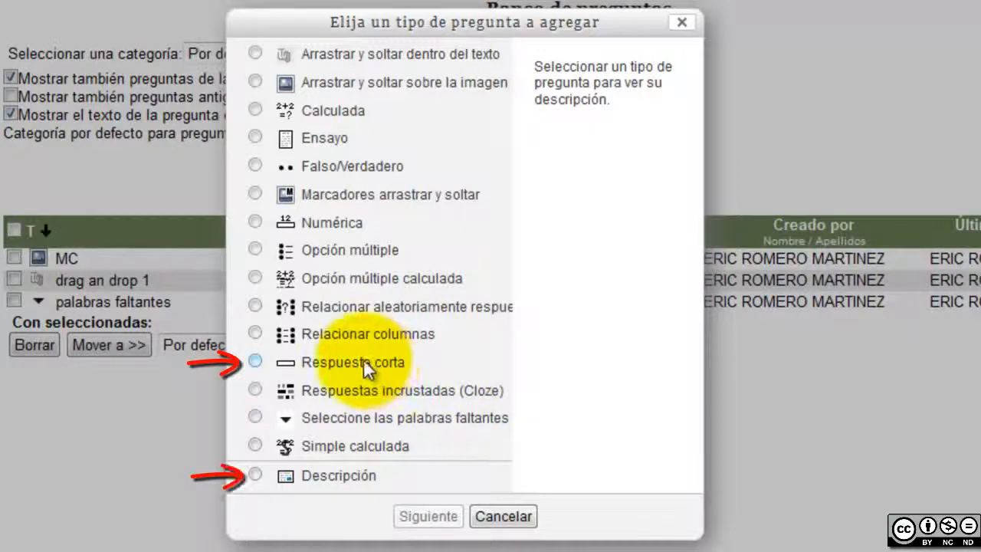
Pick the Respuesta corta question type and continue to its new-question form
{"action": "left_click", "coordinate": [369, 370]}
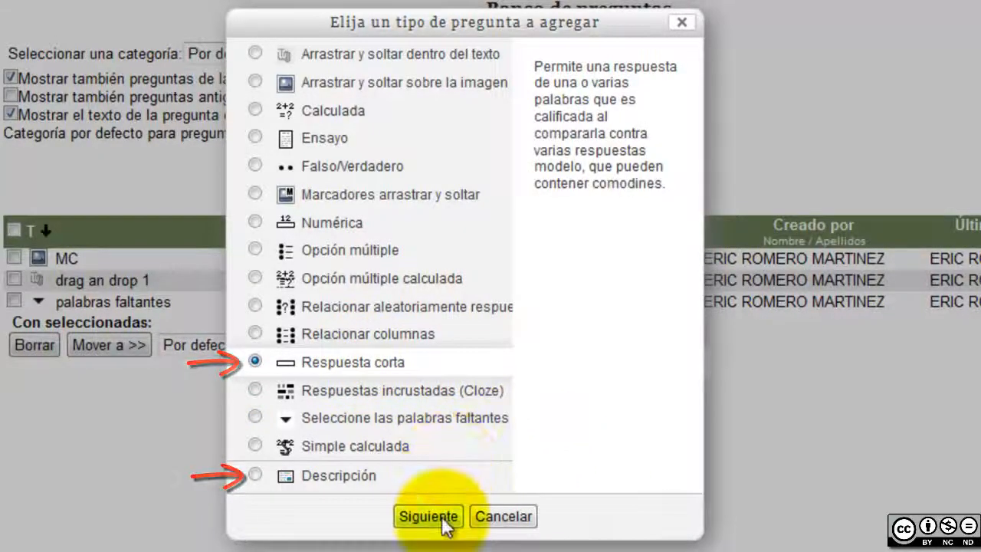
{"action": "left_click", "coordinate": [428, 515]}
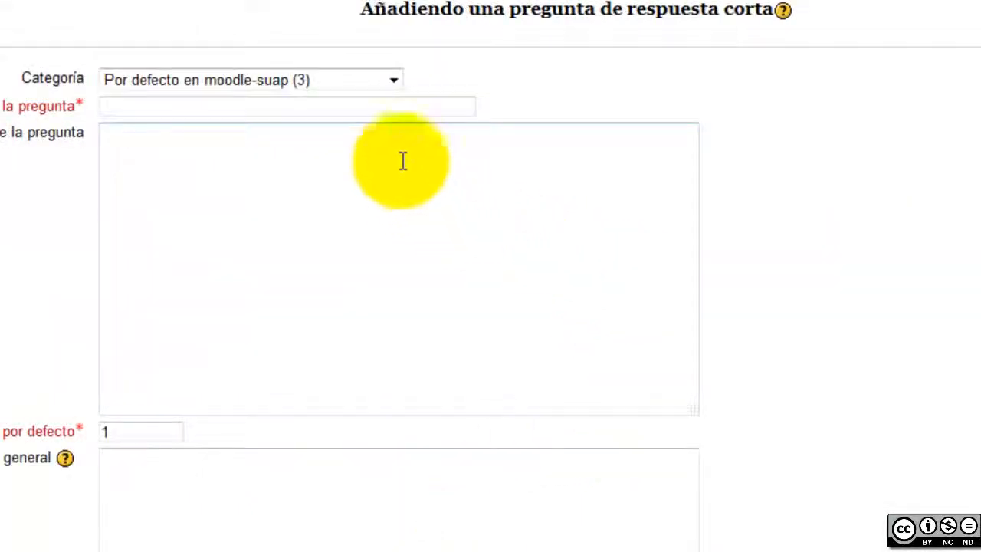
{"action": "left_click", "coordinate": [409, 109]}
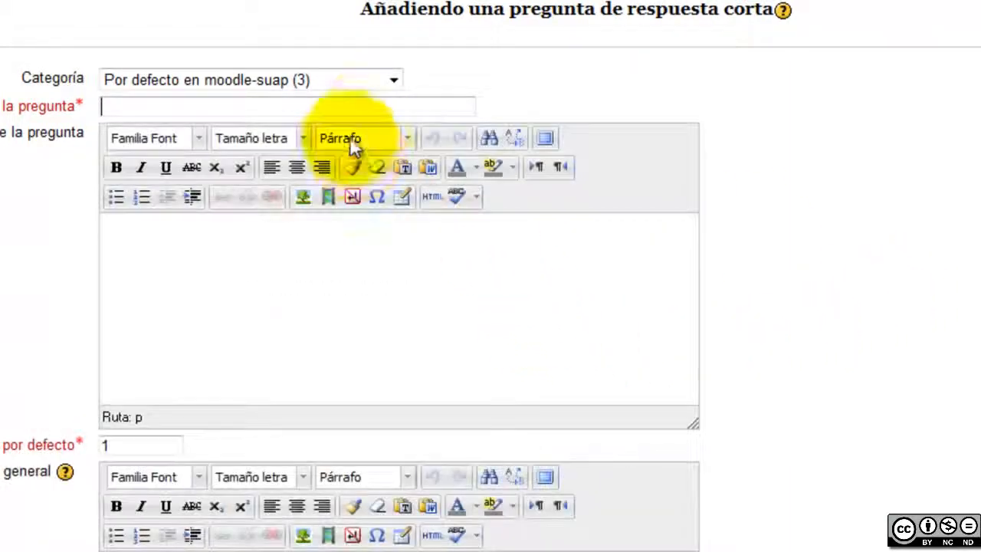
Name the question '¿Cual es el nombre del director de la FP en el año 2012?', replacing the first wording
{"action": "left_click", "coordinate": [375, 105]}
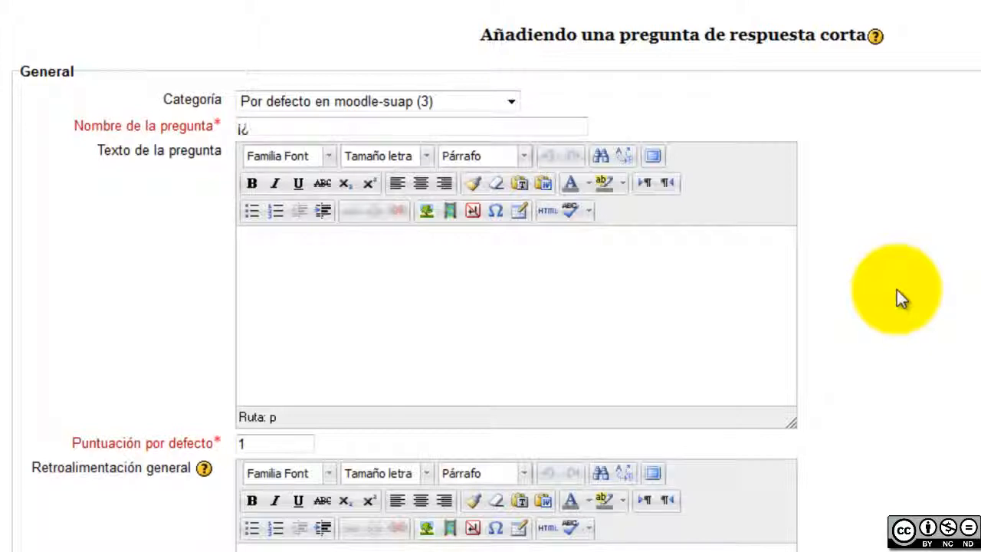
{"action": "type", "text": "¿Quien es el directo"}
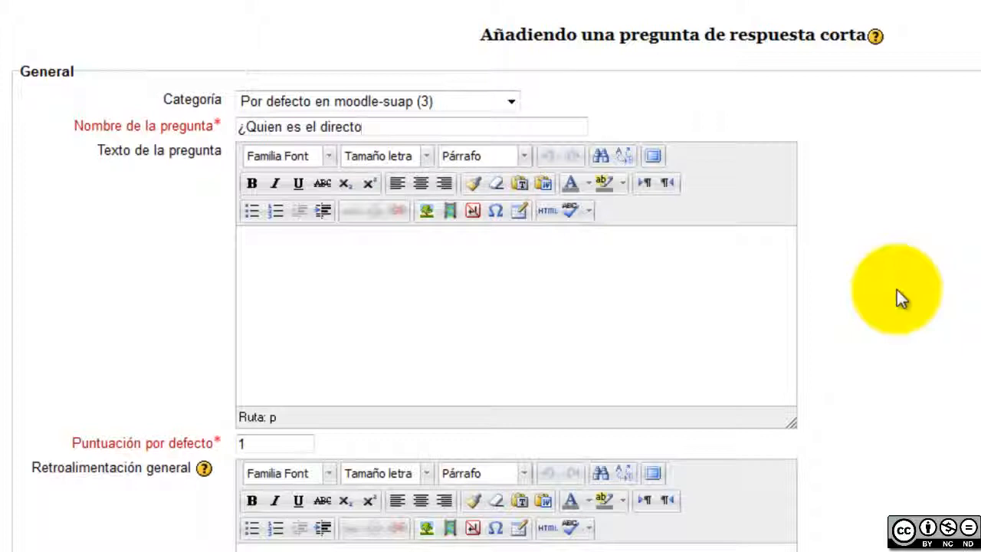
{"action": "type", "text": "r del"}
{"action": "key", "text": "BackSpace"}
{"action": "key", "text": "BackSpace"}
{"action": "key", "text": "BackSpace"}
{"action": "key", "text": "BackSpace"}
{"action": "key", "text": "BackSpace"}
{"action": "key", "text": "BackSpace"}
{"action": "key", "text": "BackSpace"}
{"action": "key", "text": "BackSpace"}
{"action": "key", "text": "BackSpace"}
{"action": "key", "text": "BackSpace"}
{"action": "key", "text": "BackSpace"}
{"action": "key", "text": "BackSpace"}
{"action": "key", "text": "BackSpace"}
{"action": "key", "text": "BackSpace"}
{"action": "key", "text": "BackSpace"}
{"action": "key", "text": "BackSpace"}
{"action": "key", "text": "BackSpace"}
{"action": "key", "text": "BackSpace"}
{"action": "key", "text": "BackSpace"}
{"action": "key", "text": "BackSpace"}
{"action": "type", "text": "Cusal e"}
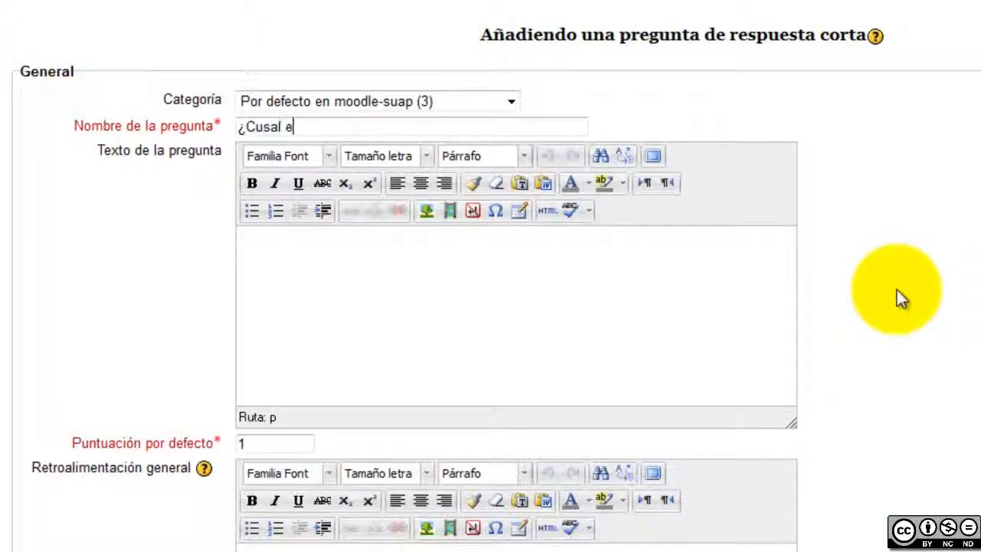
{"action": "key", "text": "BackSpace"}
{"action": "key", "text": "BackSpace"}
{"action": "key", "text": "BackSpace"}
{"action": "key", "text": "BackSpace"}
{"action": "key", "text": "BackSpace"}
{"action": "type", "text": "al es el "}
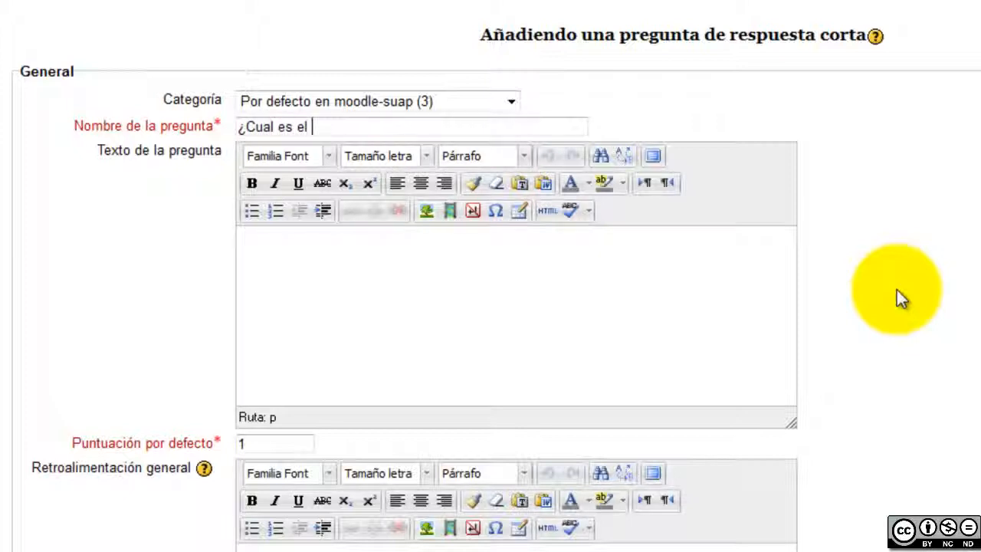
{"action": "type", "text": "nombre del director de la"}
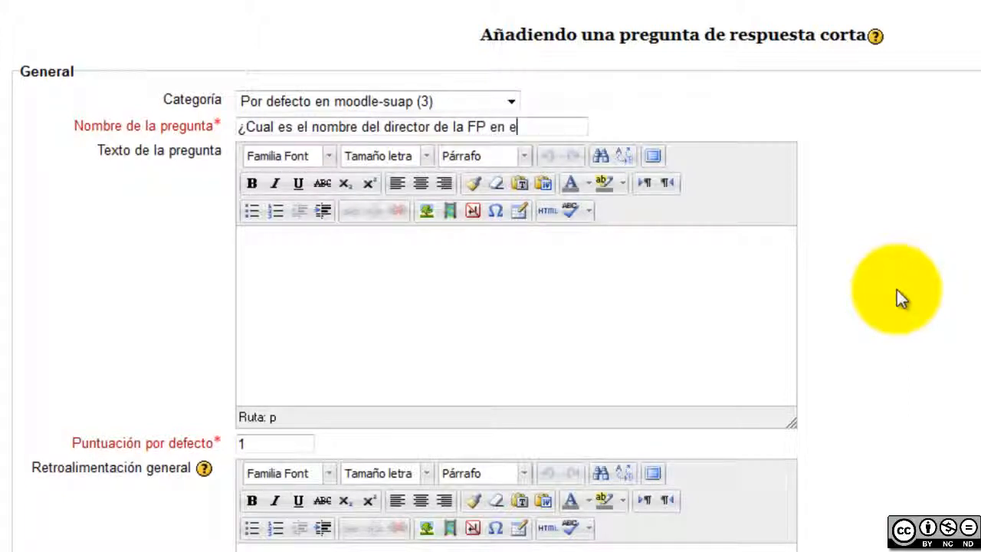
{"action": "type", "text": "FP en el año "}
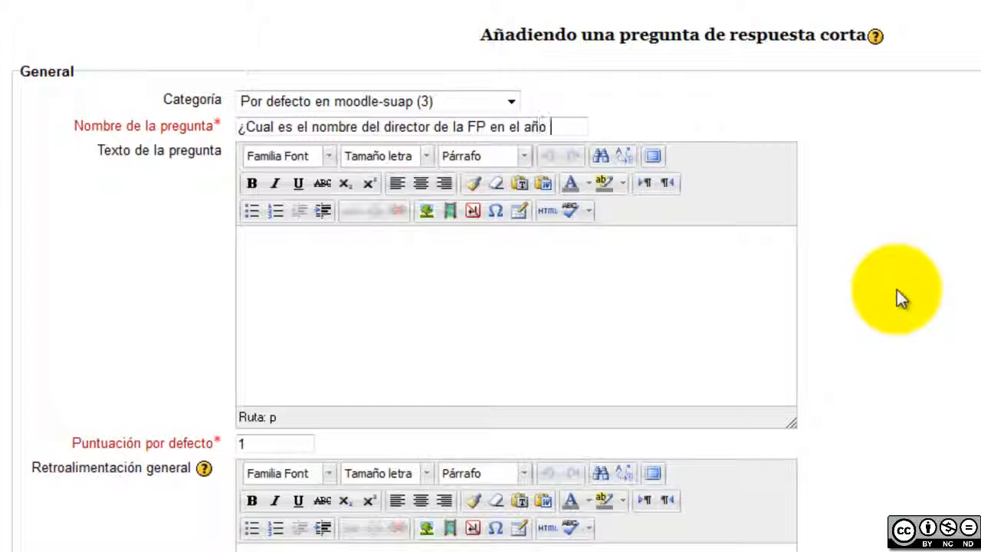
{"action": "type", "text": "2012"}
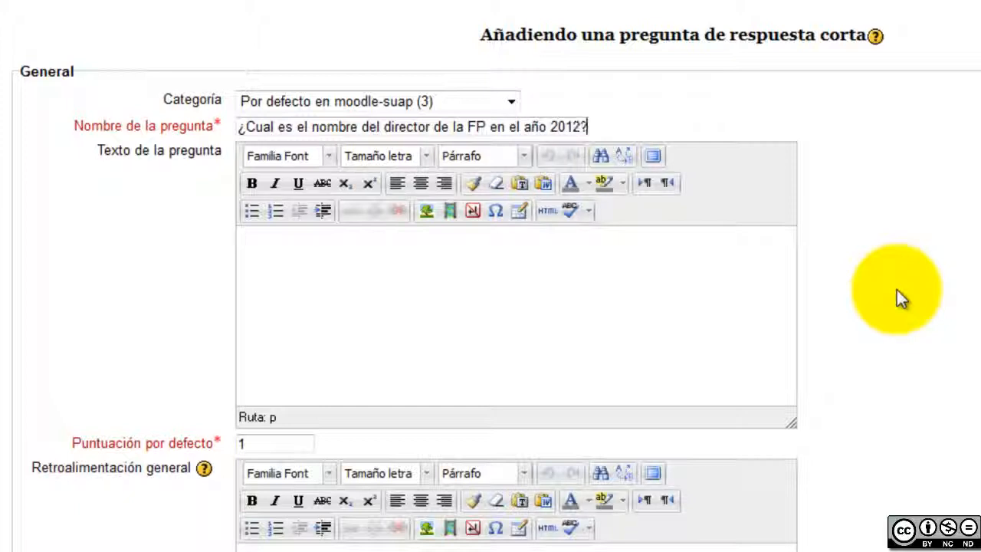
{"action": "type", "text": "?"}
Copy the question name into the question text and add '(Cuidado con los acentos)' on a new line
{"action": "left_click", "coordinate": [540, 294]}
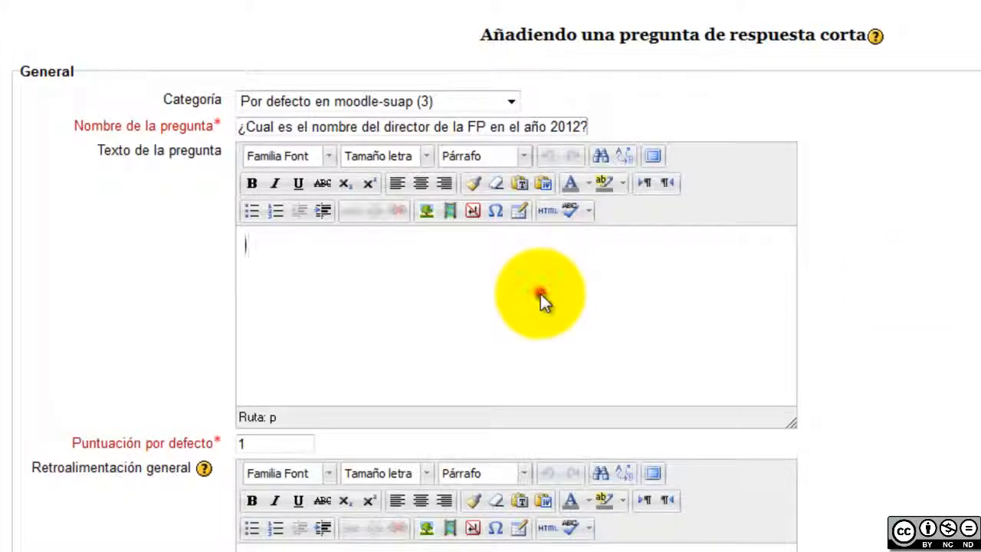
{"action": "left_click", "coordinate": [535, 125]}
{"action": "key", "text": "ctrl+a"}
{"action": "key", "text": "ctrl+c"}
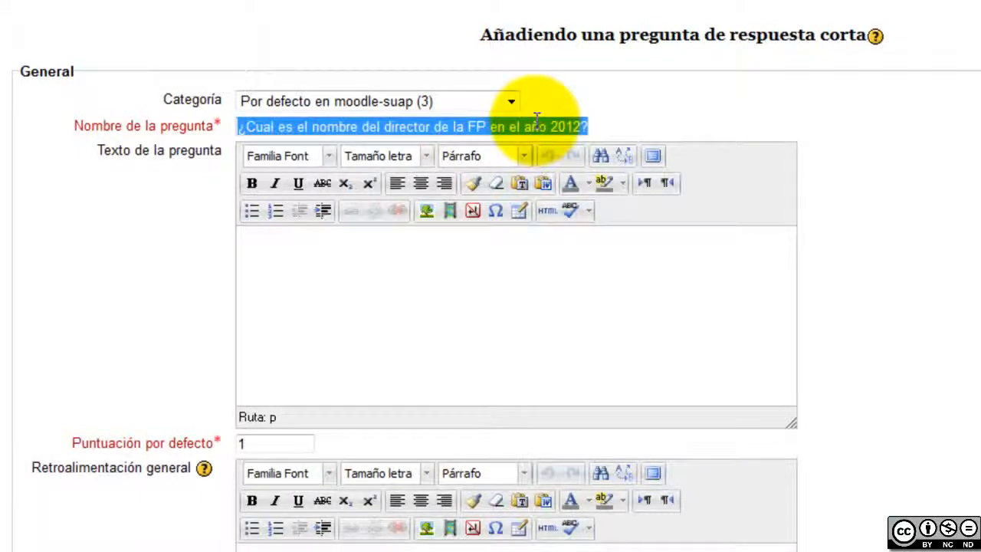
{"action": "left_click", "coordinate": [502, 281]}
{"action": "key", "text": "ctrl+v"}
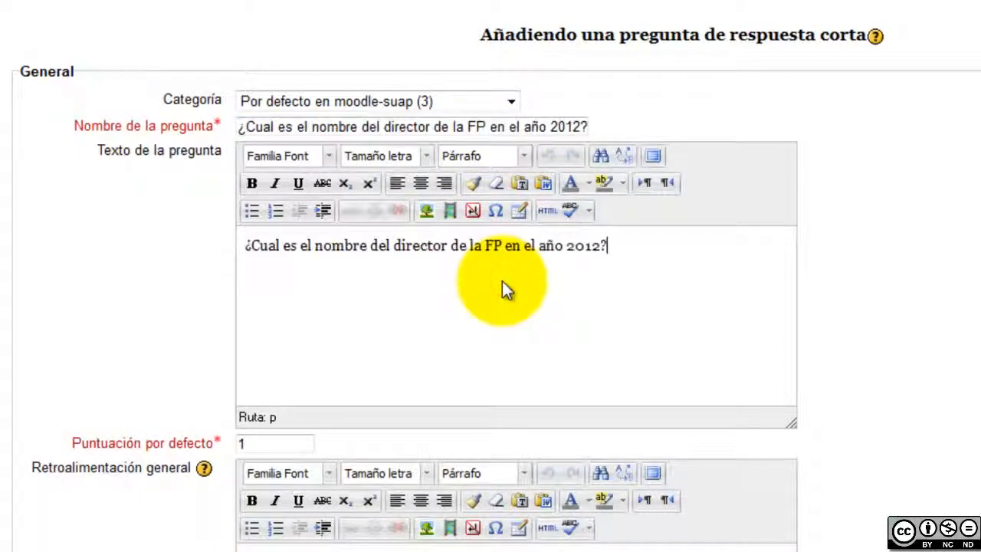
{"action": "scroll", "coordinate": [789, 314], "scroll_direction": "down", "scroll_amount": 1}
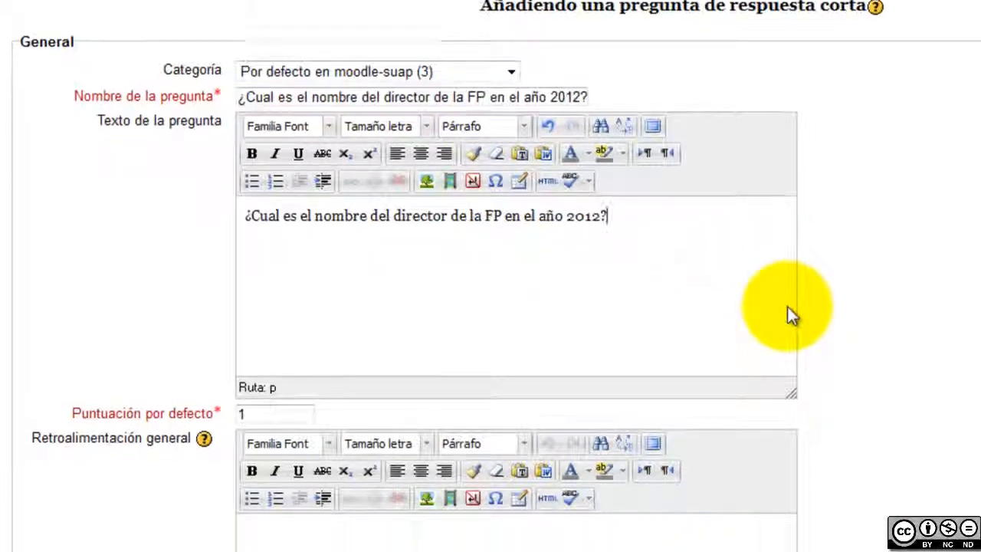
{"action": "scroll", "coordinate": [787, 307], "scroll_direction": "down", "scroll_amount": 5}
{"action": "scroll", "coordinate": [787, 307], "scroll_direction": "up", "scroll_amount": 3}
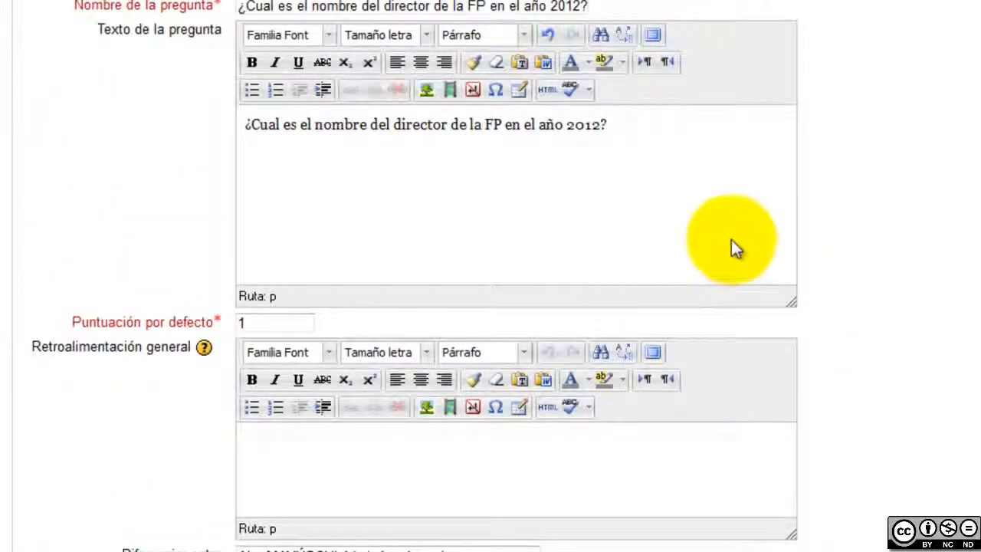
{"action": "key", "text": "Return"}
{"action": "key", "text": "Return"}
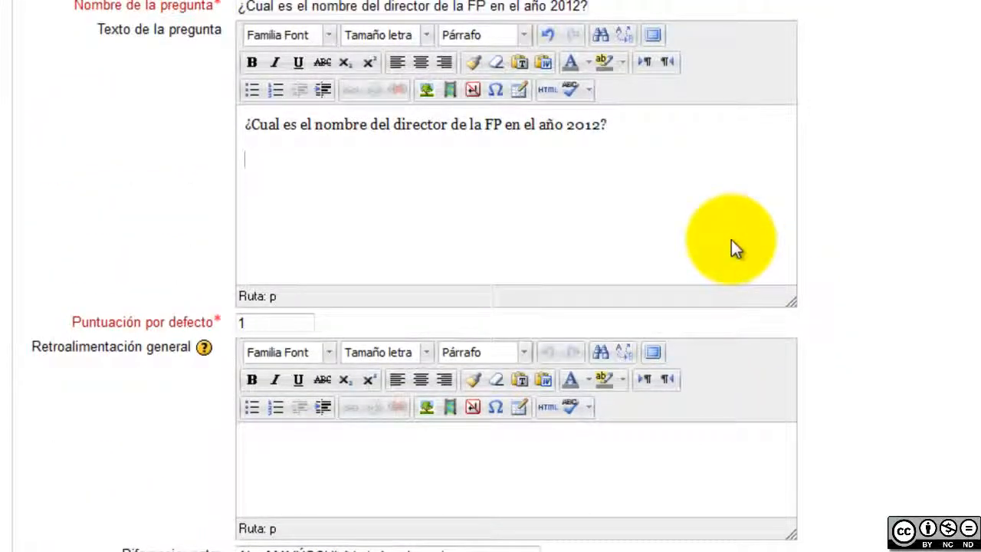
{"action": "type", "text": "(Cuidado con los "}
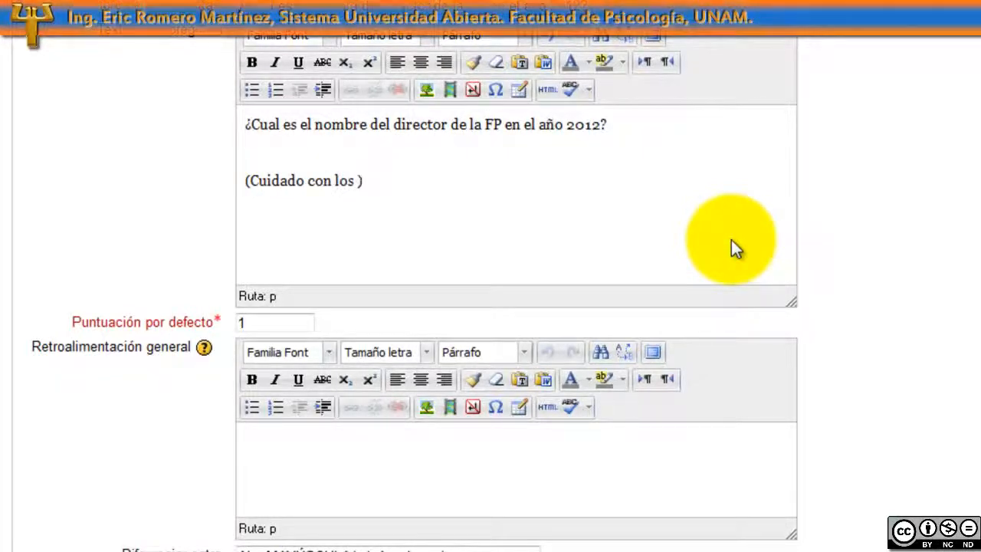
{"action": "type", "text": "acentos"}
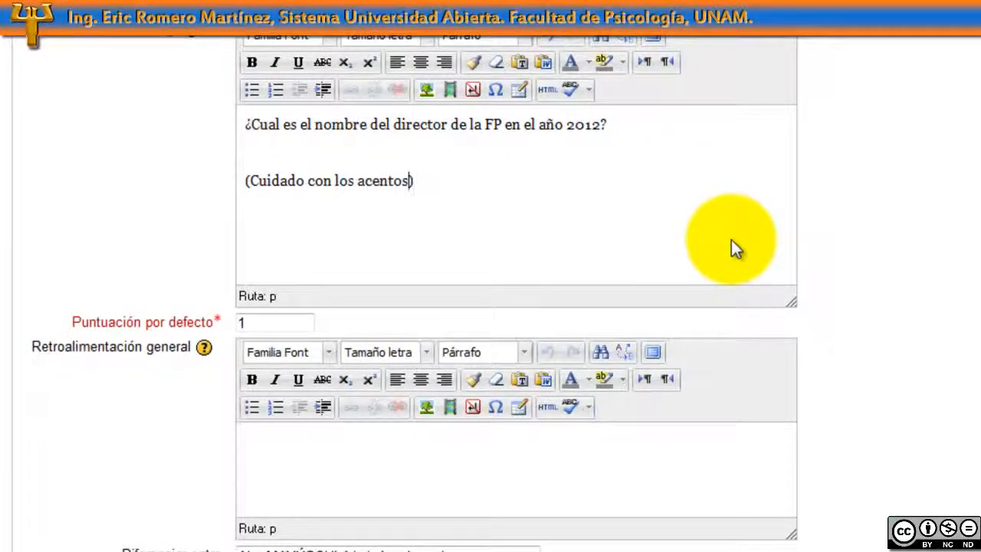
{"action": "scroll", "coordinate": [875, 275], "scroll_direction": "down", "scroll_amount": 3}
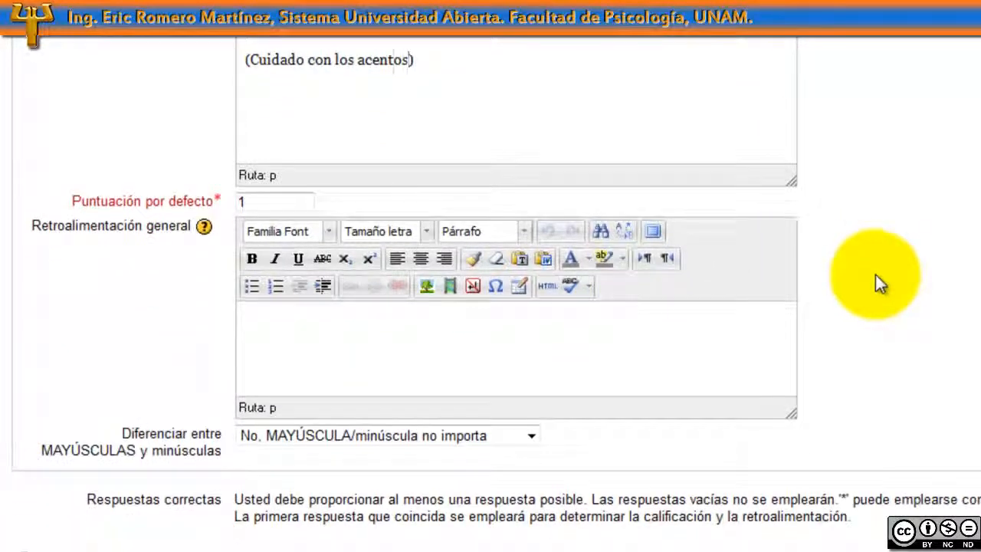
Keep answer matching case-insensitive
{"action": "double_click", "coordinate": [394, 61]}
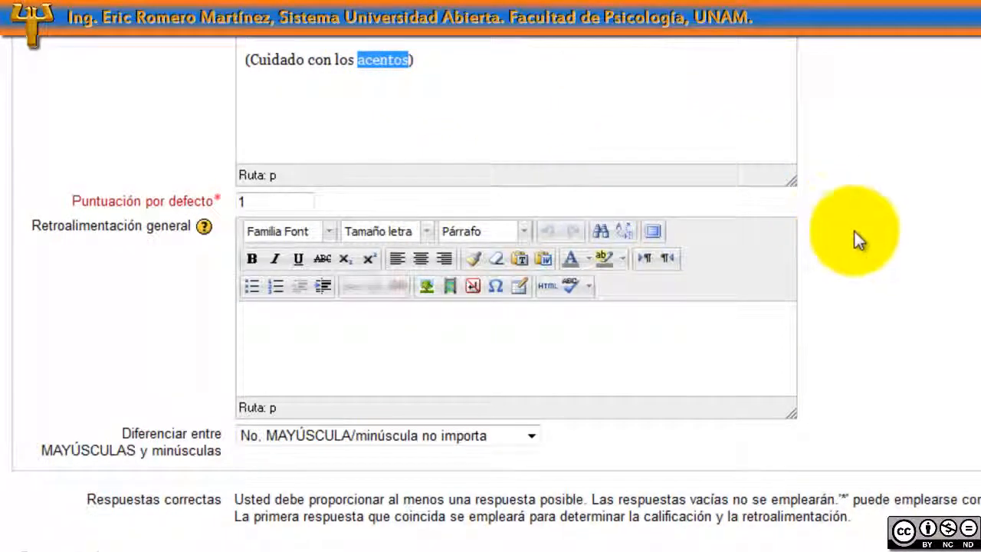
{"action": "scroll", "coordinate": [856, 239], "scroll_direction": "down", "scroll_amount": 5}
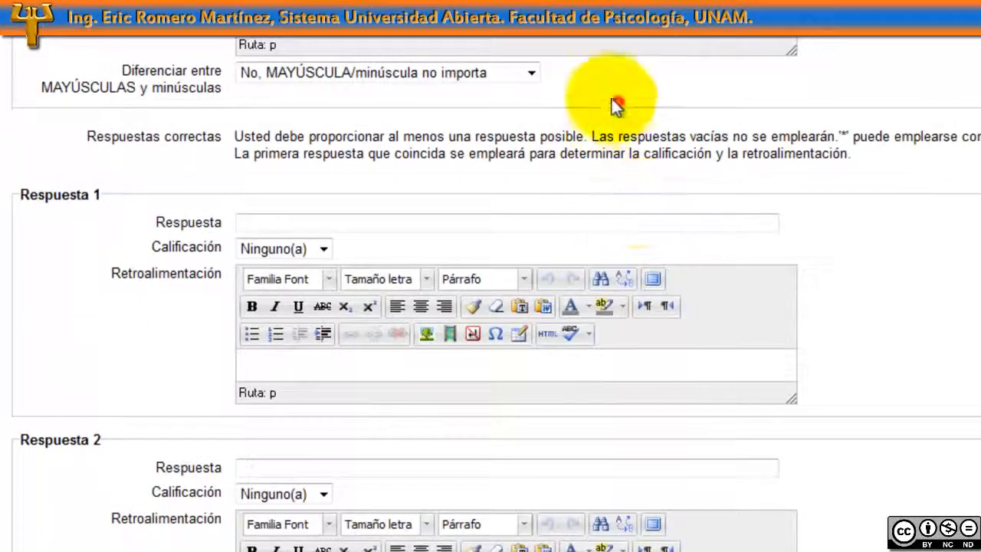
{"action": "left_click", "coordinate": [531, 73]}
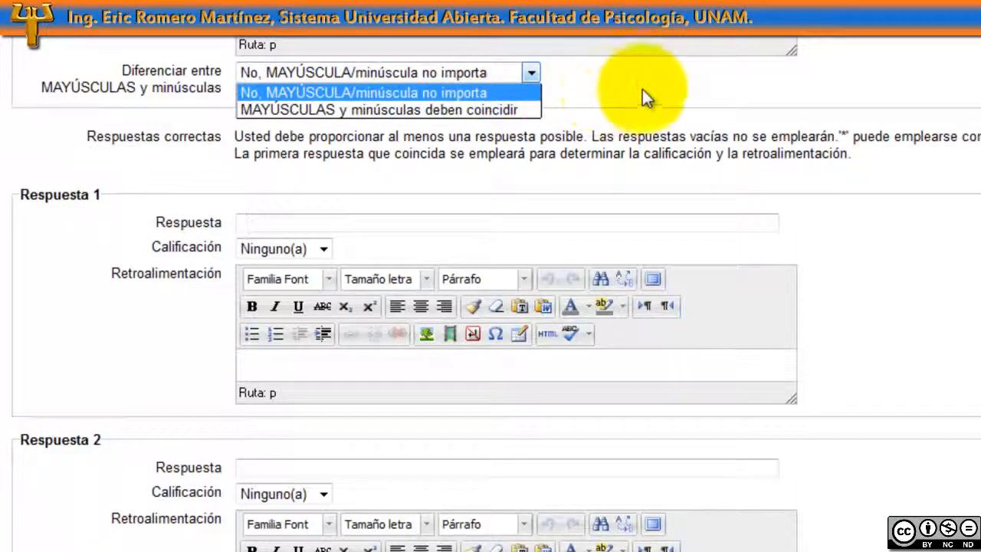
{"action": "left_click", "coordinate": [664, 90]}
{"action": "scroll", "coordinate": [754, 102], "scroll_direction": "down", "scroll_amount": 3}
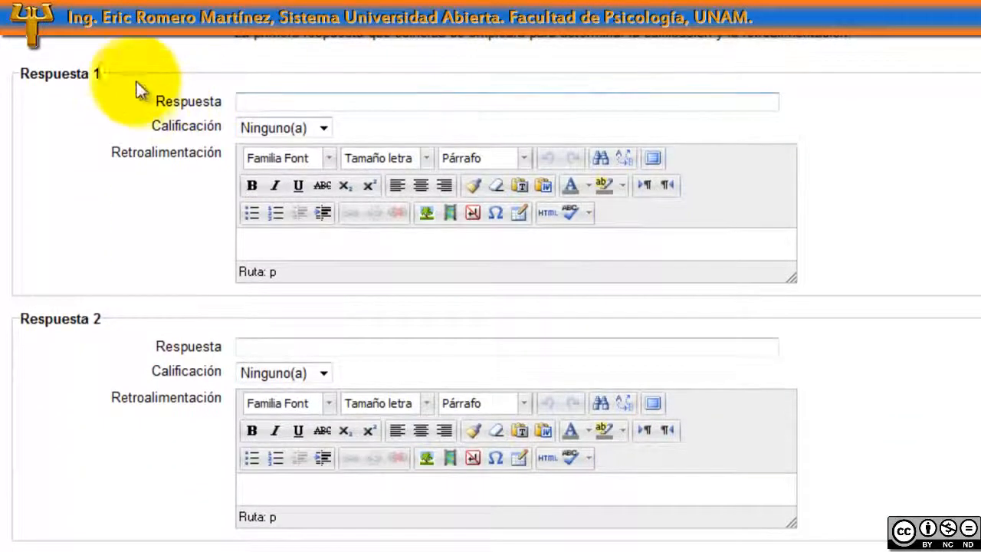
Enter 'javier' as answer 1 with a 75% grade
{"action": "left_click", "coordinate": [390, 101]}
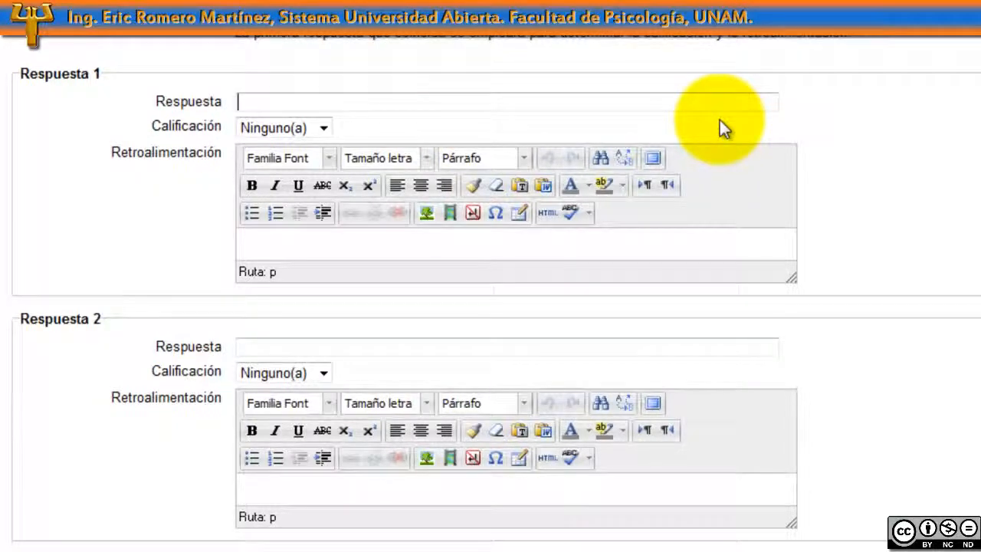
{"action": "type", "text": "jav"}
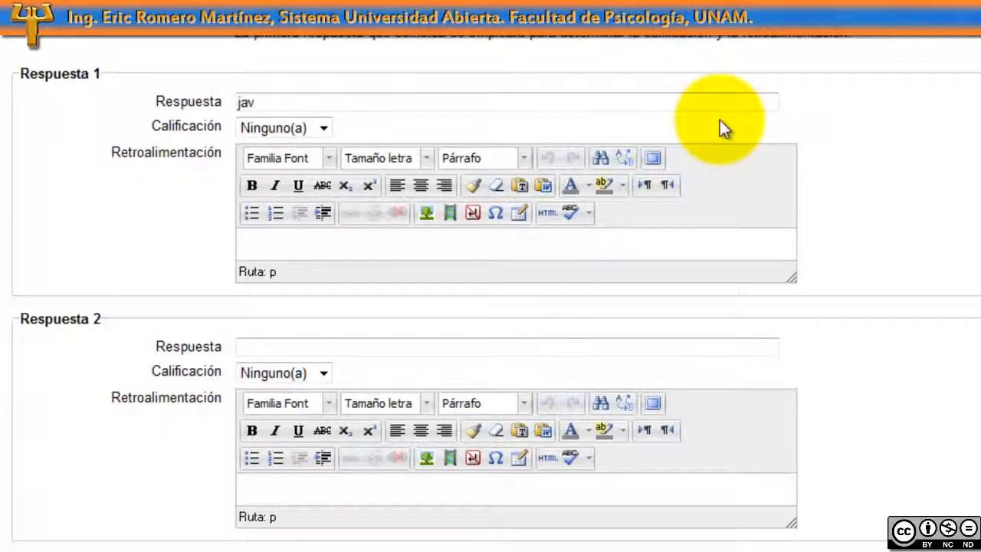
{"action": "type", "text": "ier"}
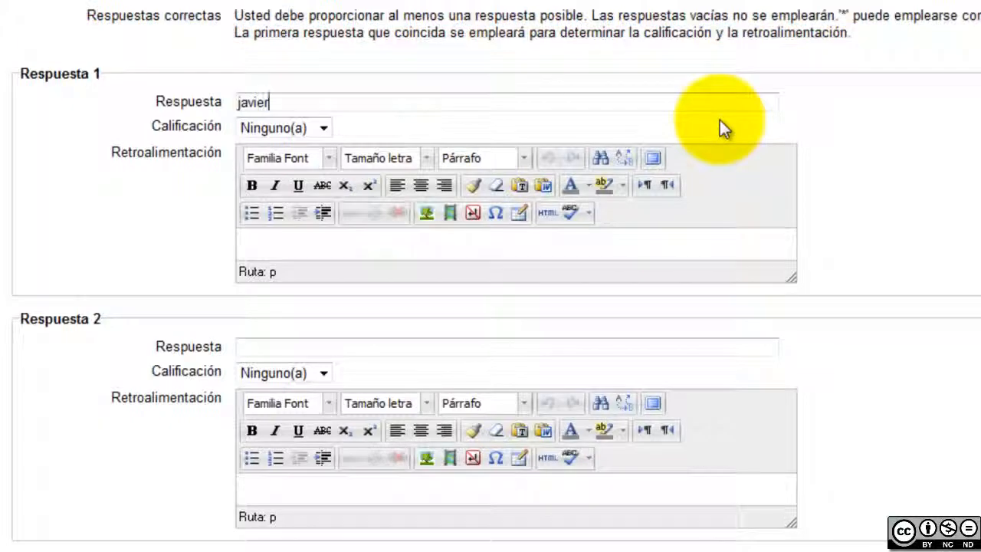
{"action": "left_click", "coordinate": [323, 129]}
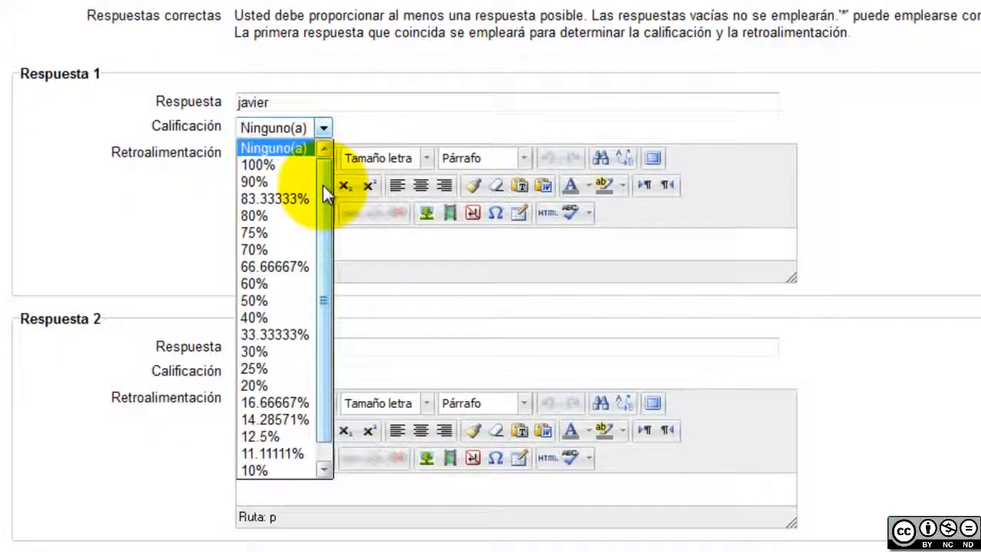
{"action": "left_click", "coordinate": [299, 241]}
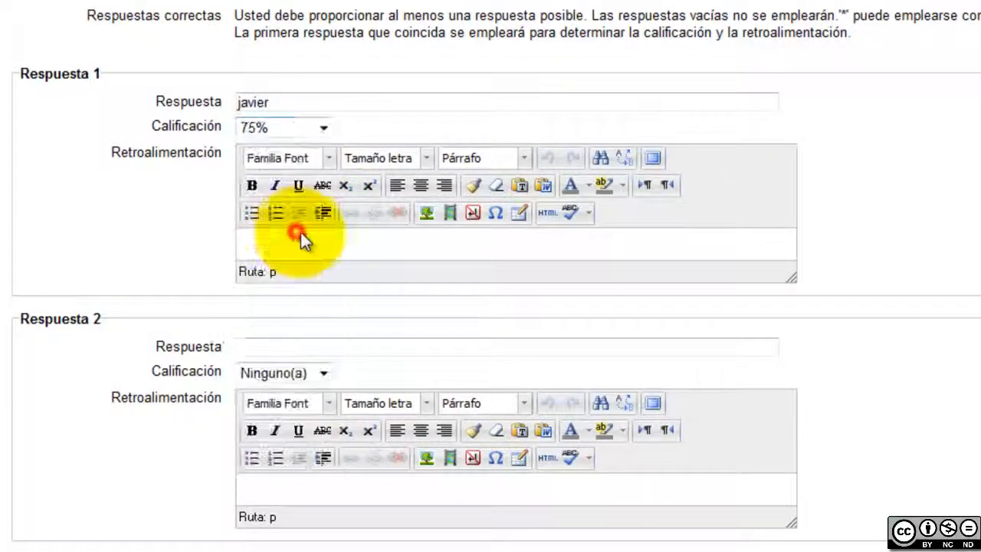
{"action": "left_click", "coordinate": [513, 346]}
{"action": "scroll", "coordinate": [883, 350], "scroll_direction": "down", "scroll_amount": 1}
{"action": "scroll", "coordinate": [883, 342], "scroll_direction": "down", "scroll_amount": 3}
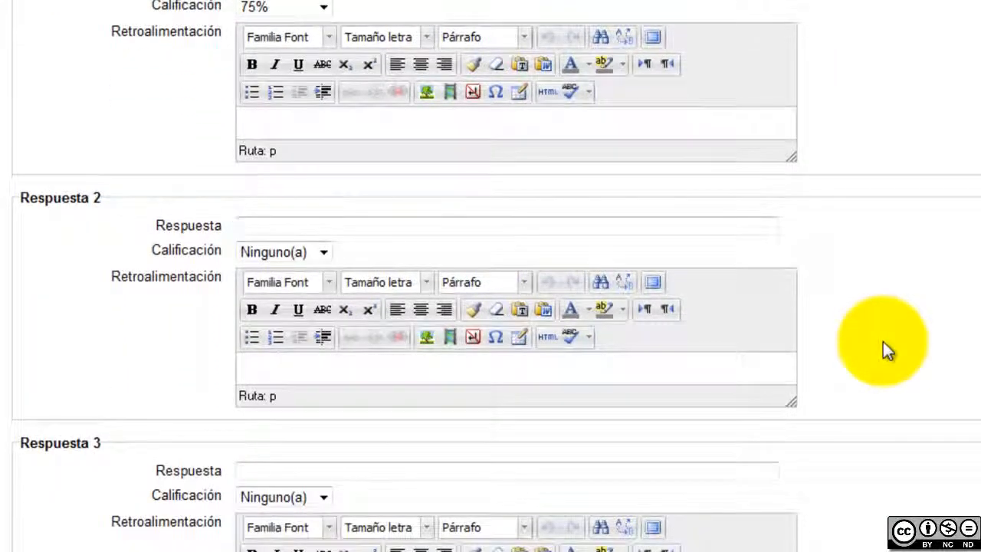
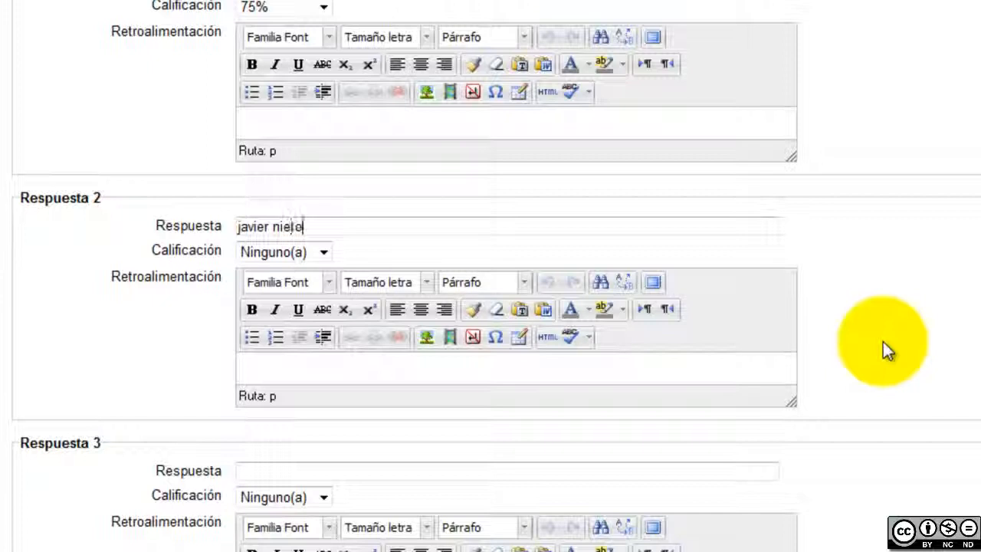
{"action": "scroll", "coordinate": [894, 345], "scroll_direction": "down", "scroll_amount": 3}
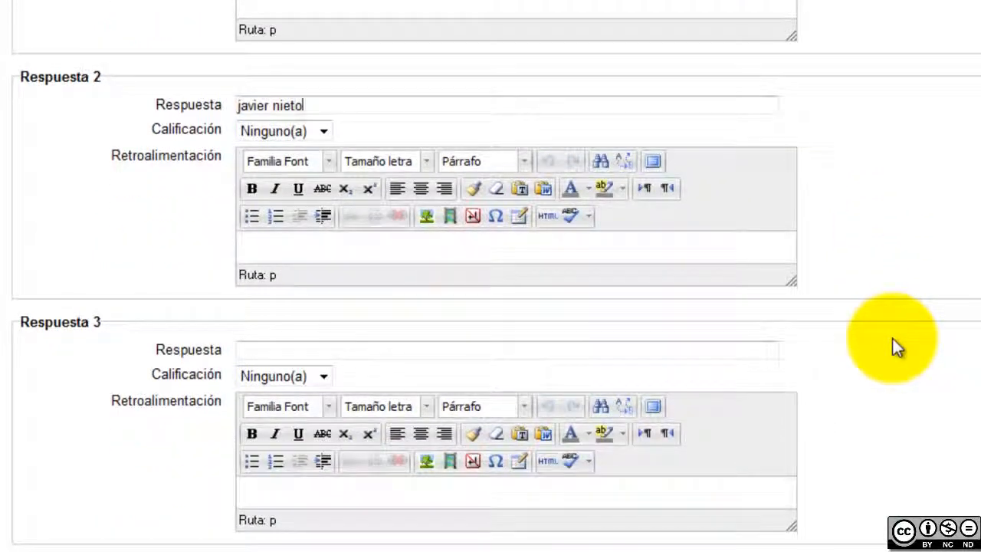
{"action": "left_click", "coordinate": [323, 131]}
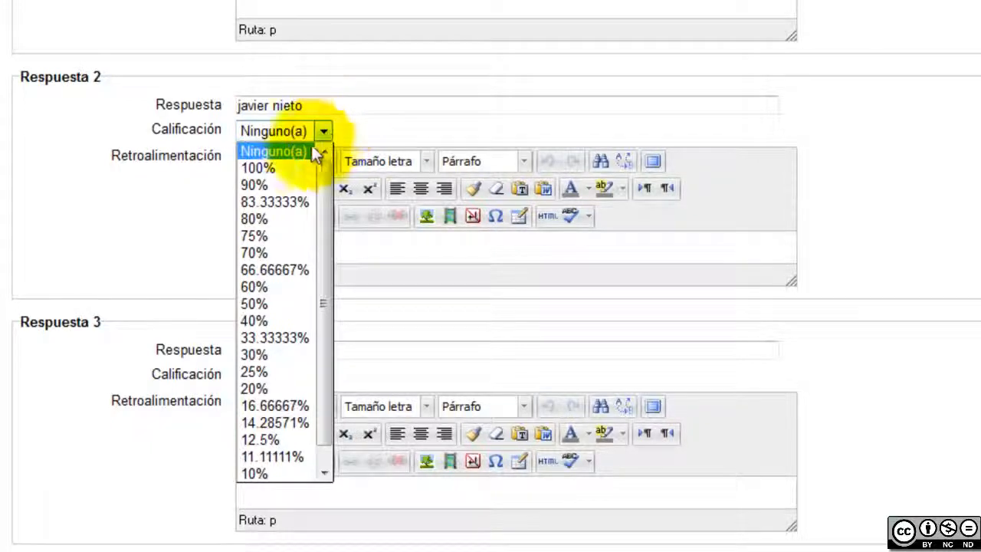
{"action": "left_click", "coordinate": [286, 218]}
{"action": "scroll", "coordinate": [932, 230], "scroll_direction": "down", "scroll_amount": 3}
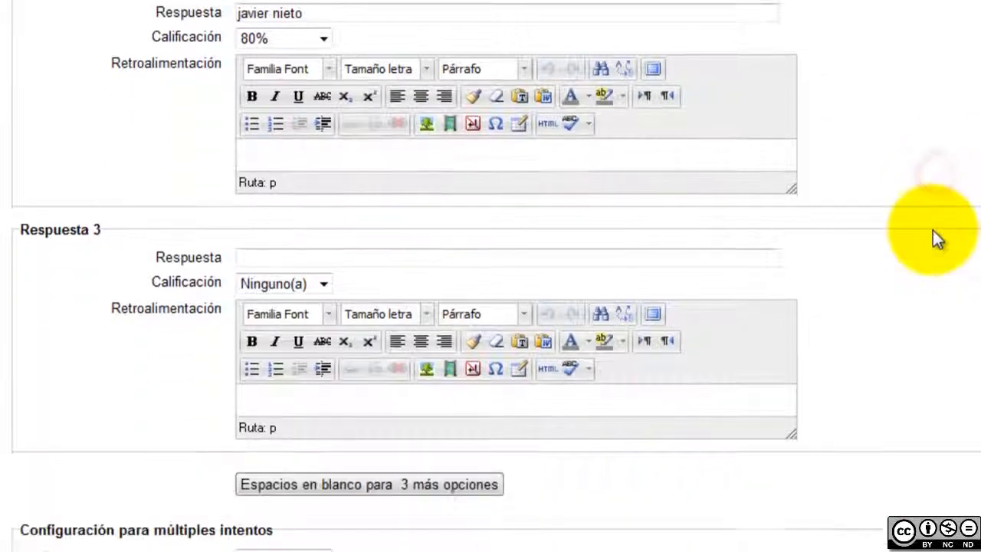
{"action": "left_click", "coordinate": [458, 228]}
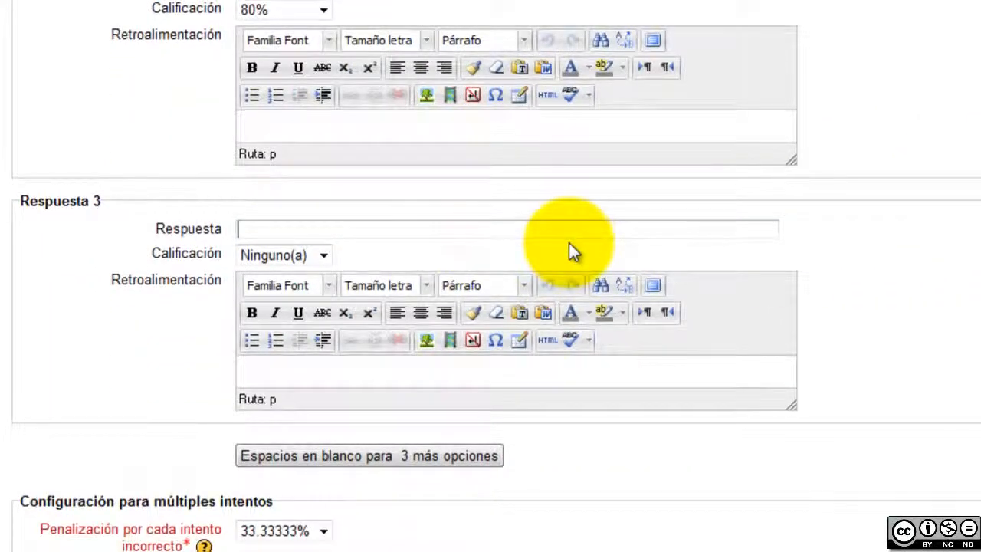
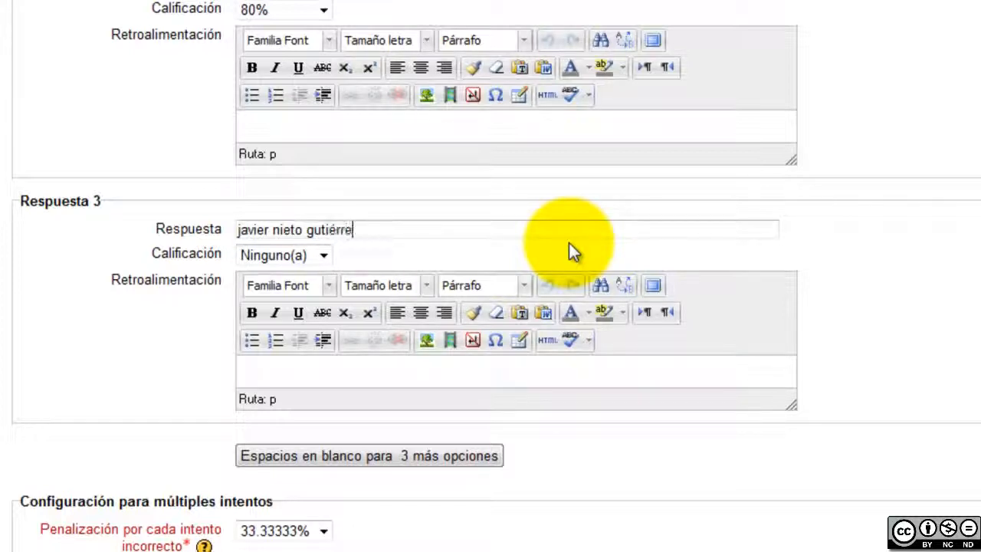
{"action": "left_click", "coordinate": [324, 256]}
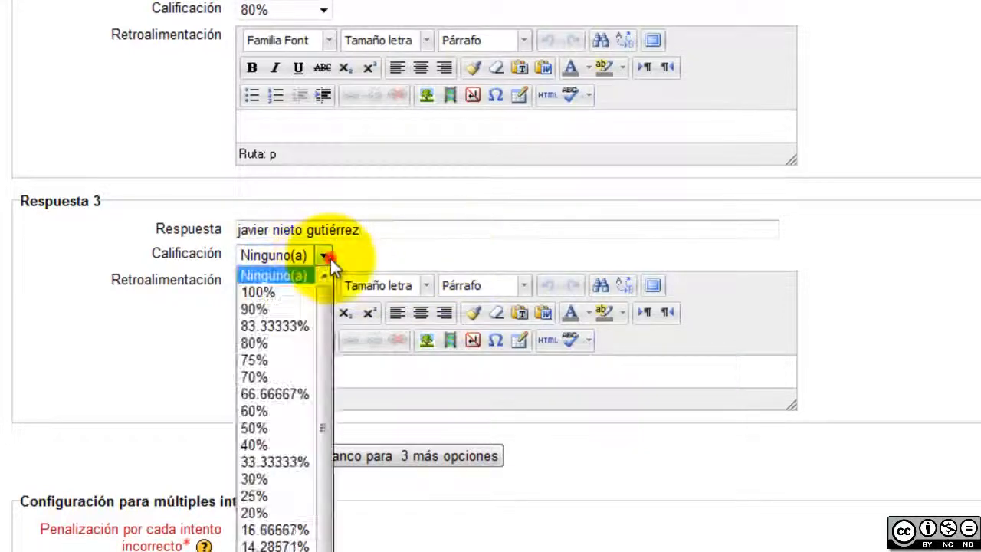
{"action": "left_click", "coordinate": [296, 292]}
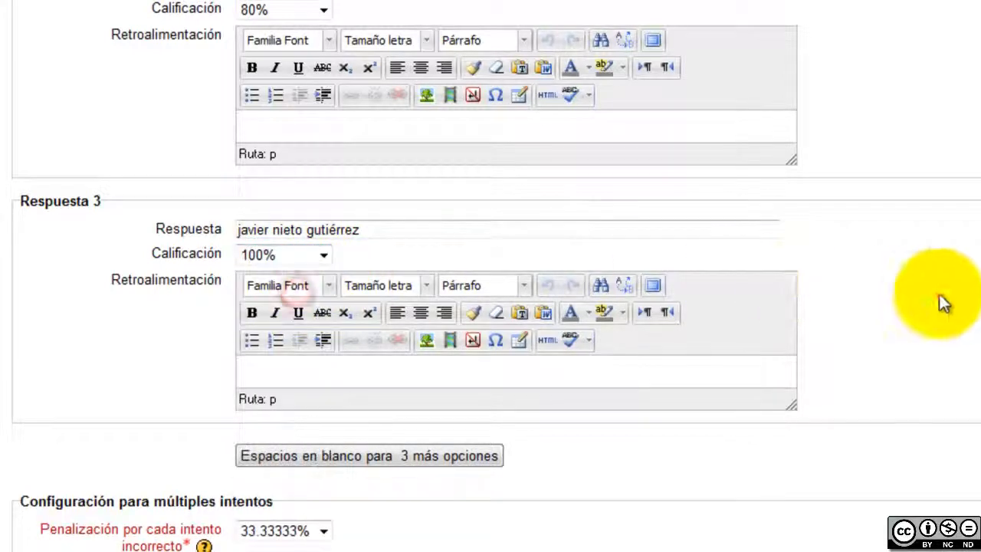
{"action": "left_click", "coordinate": [938, 293]}
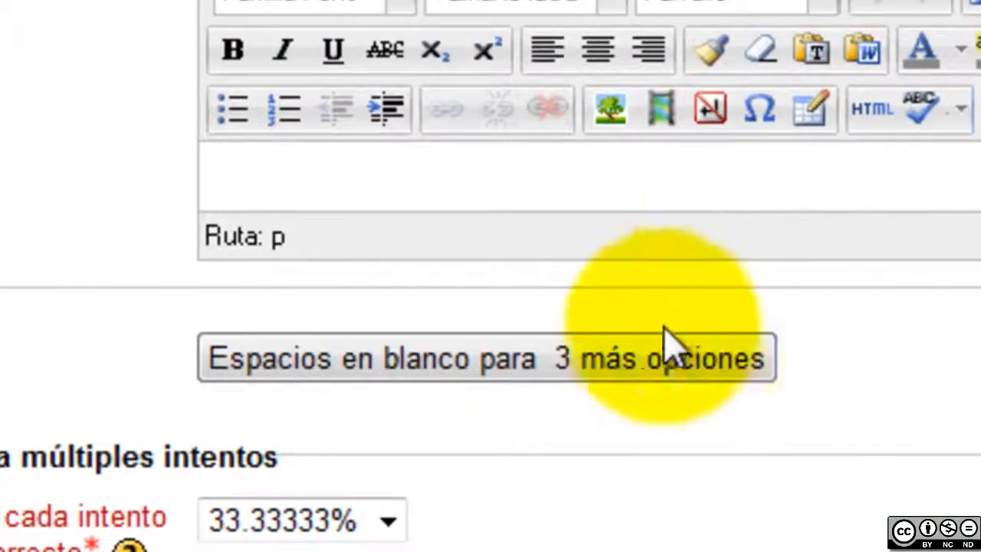
Add three more blank answer slots to the question
{"action": "left_click", "coordinate": [655, 357]}
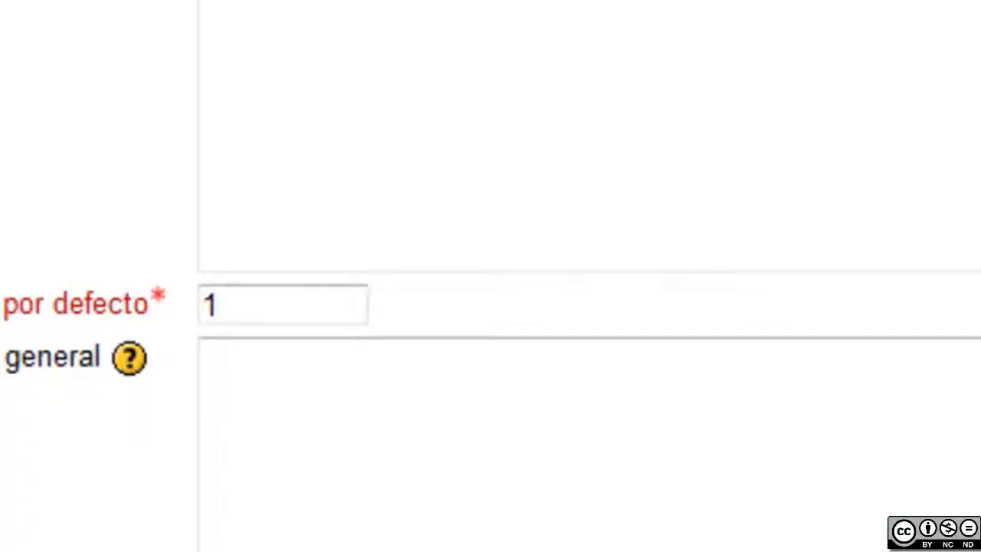
{"action": "scroll", "coordinate": [963, 339], "scroll_direction": "down", "scroll_amount": 5}
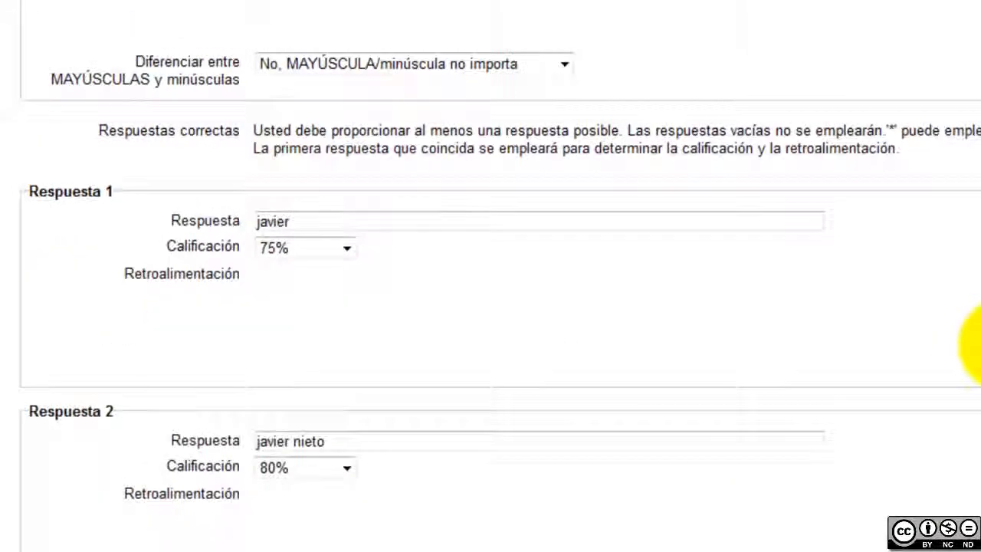
{"action": "scroll", "coordinate": [963, 340], "scroll_direction": "down", "scroll_amount": 5}
{"action": "scroll", "coordinate": [974, 345], "scroll_direction": "down", "scroll_amount": 7}
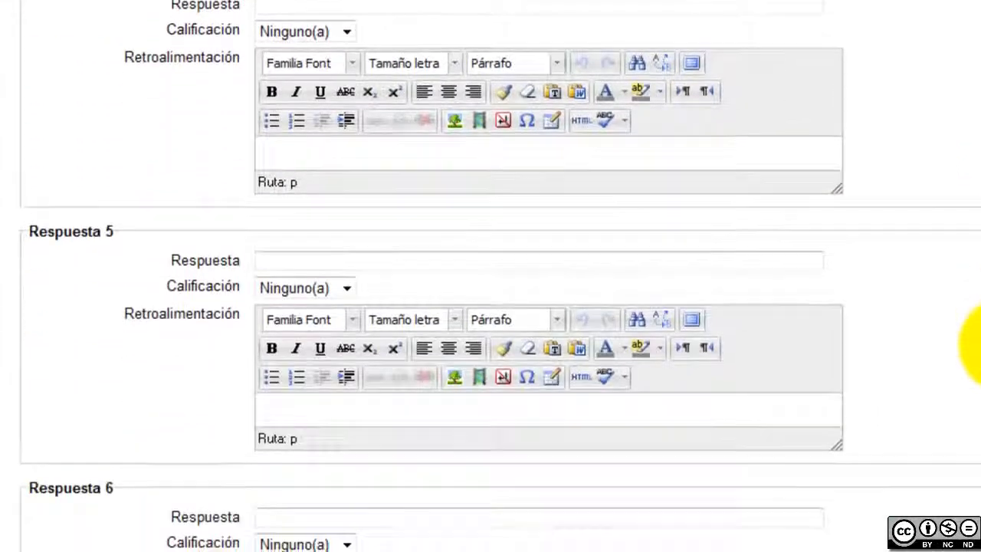
{"action": "scroll", "coordinate": [975, 345], "scroll_direction": "down", "scroll_amount": 3}
{"action": "scroll", "coordinate": [975, 345], "scroll_direction": "down", "scroll_amount": 3}
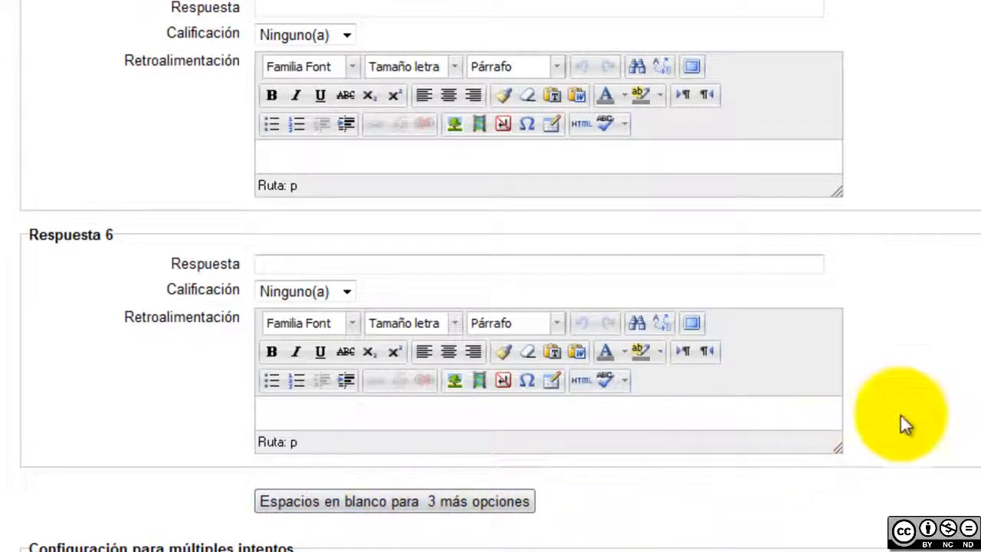
{"action": "scroll", "coordinate": [901, 412], "scroll_direction": "up", "scroll_amount": 6}
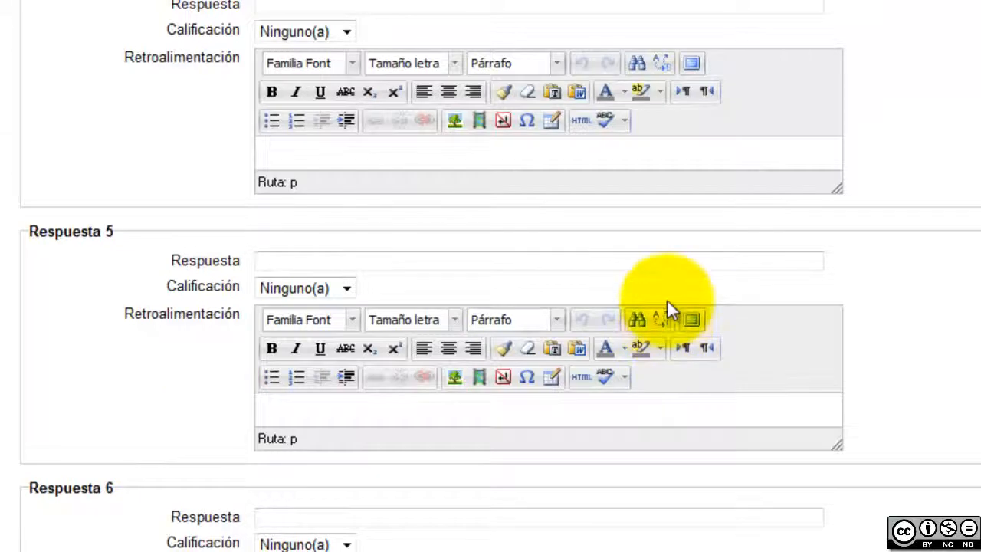
{"action": "scroll", "coordinate": [667, 299], "scroll_direction": "up", "scroll_amount": 3}
{"action": "left_click", "coordinate": [538, 133]}
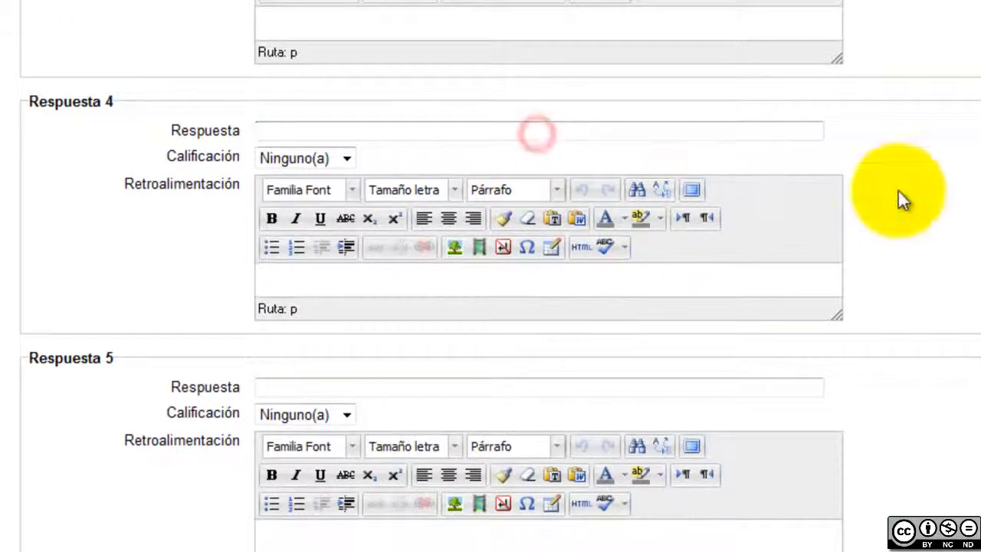
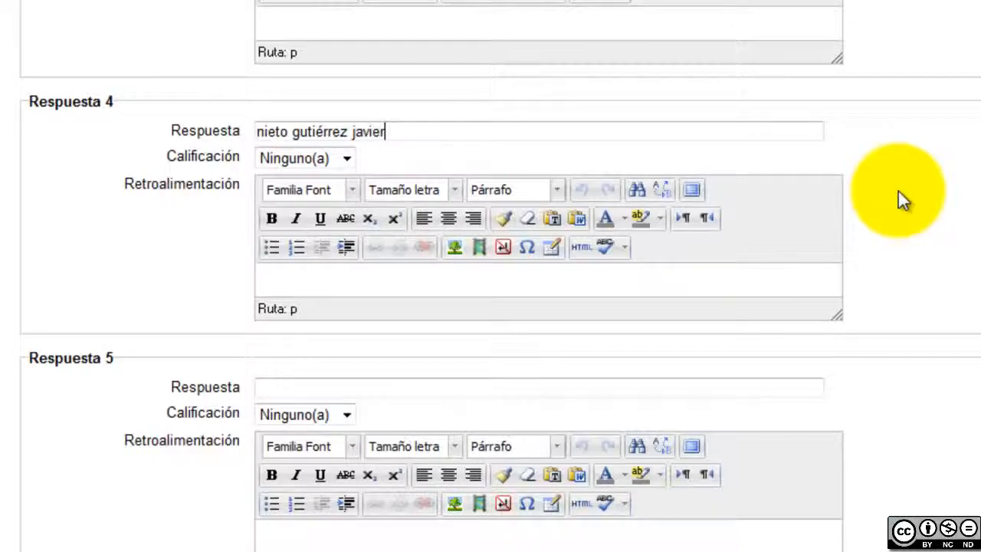
{"action": "left_click", "coordinate": [324, 157]}
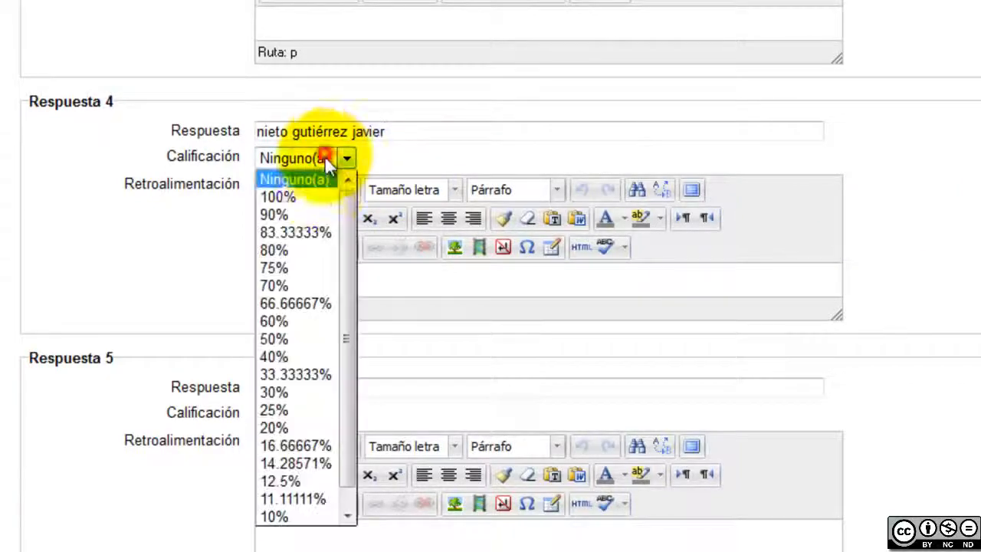
{"action": "left_click", "coordinate": [316, 197]}
{"action": "scroll", "coordinate": [948, 253], "scroll_direction": "down", "scroll_amount": 12}
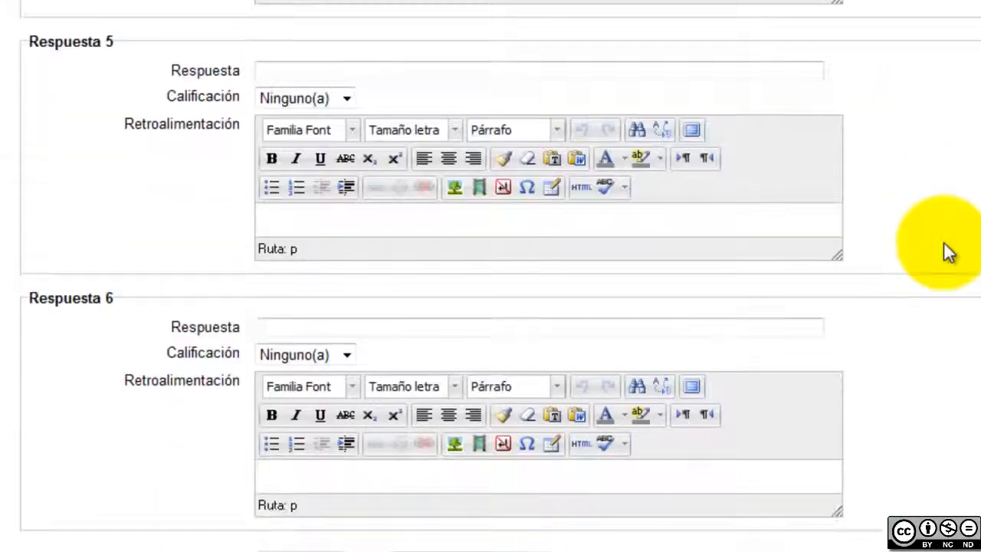
{"action": "scroll", "coordinate": [943, 241], "scroll_direction": "down", "scroll_amount": 1}
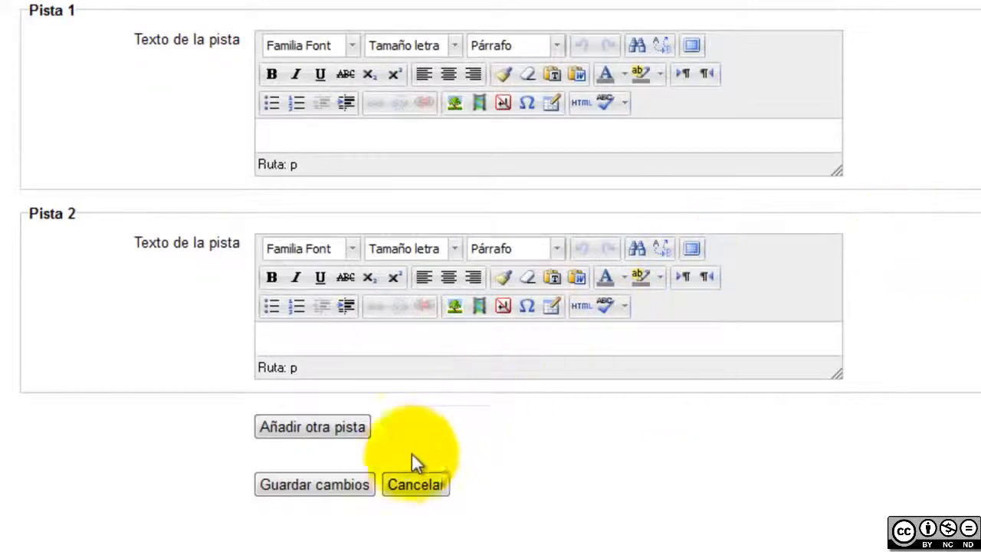
{"action": "left_click", "coordinate": [328, 484]}
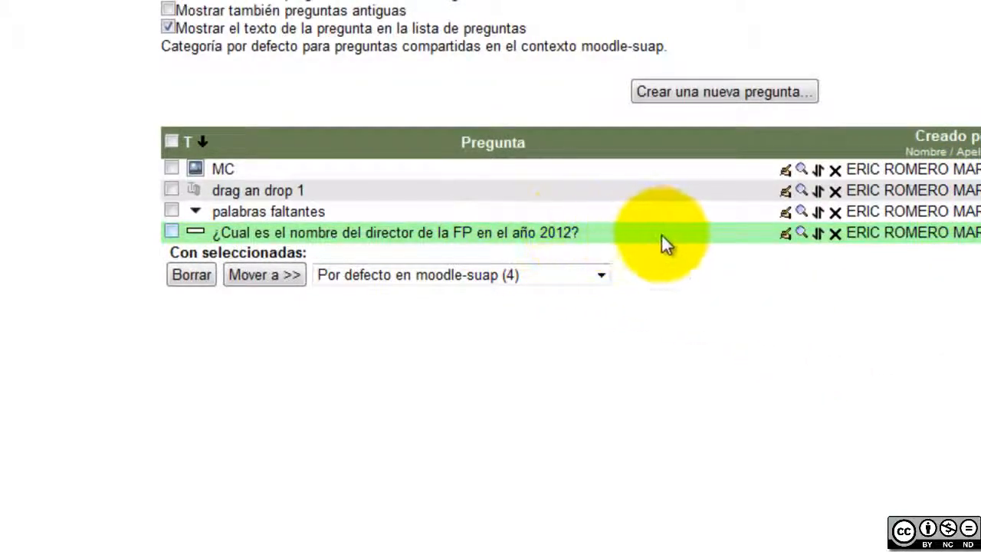
{"action": "left_click", "coordinate": [801, 236]}
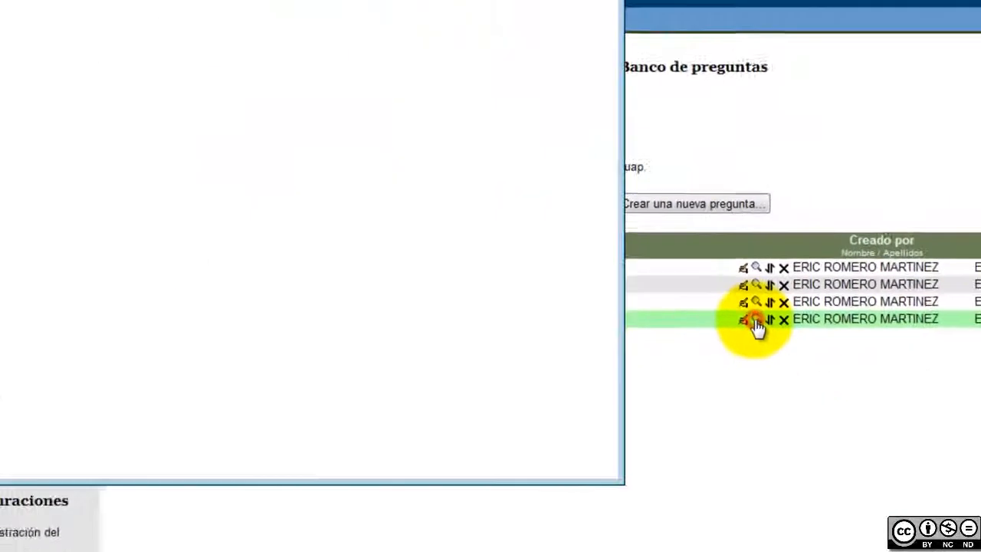
Submit 'nieto' in the preview, see it marked incorrect, then start the preview over
{"action": "left_click_drag", "start_coordinate": [438, 17], "coordinate": [666, 31]}
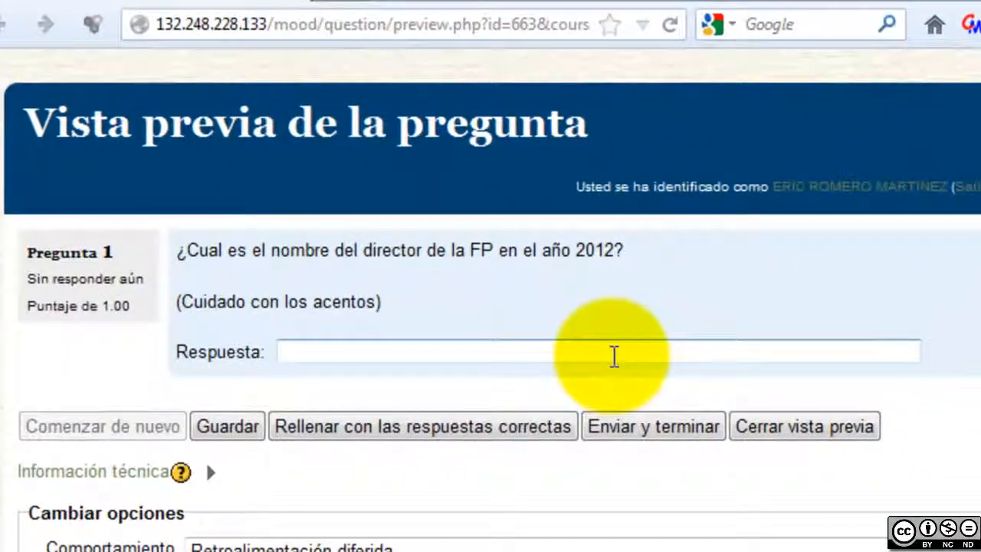
{"action": "left_click", "coordinate": [613, 354]}
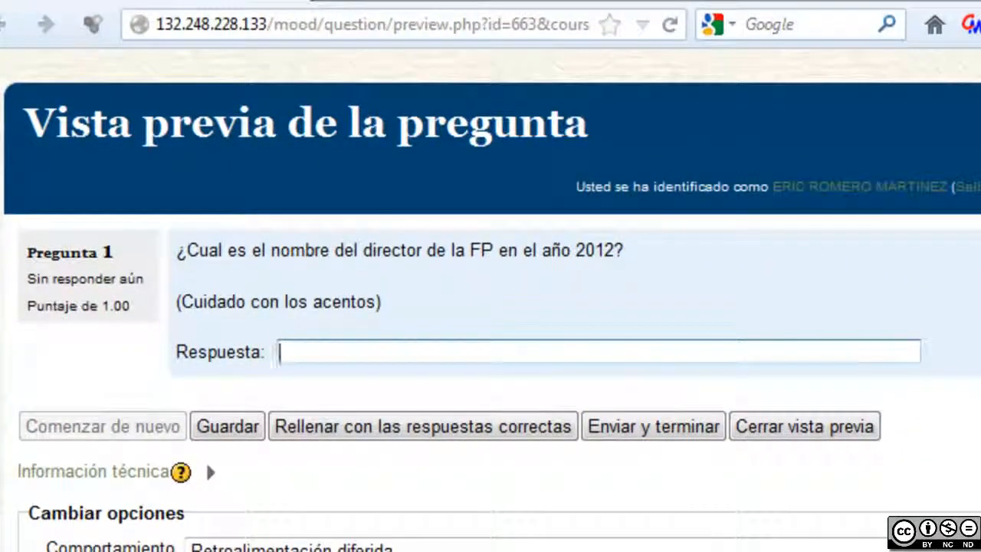
{"action": "type", "text": "nieto"}
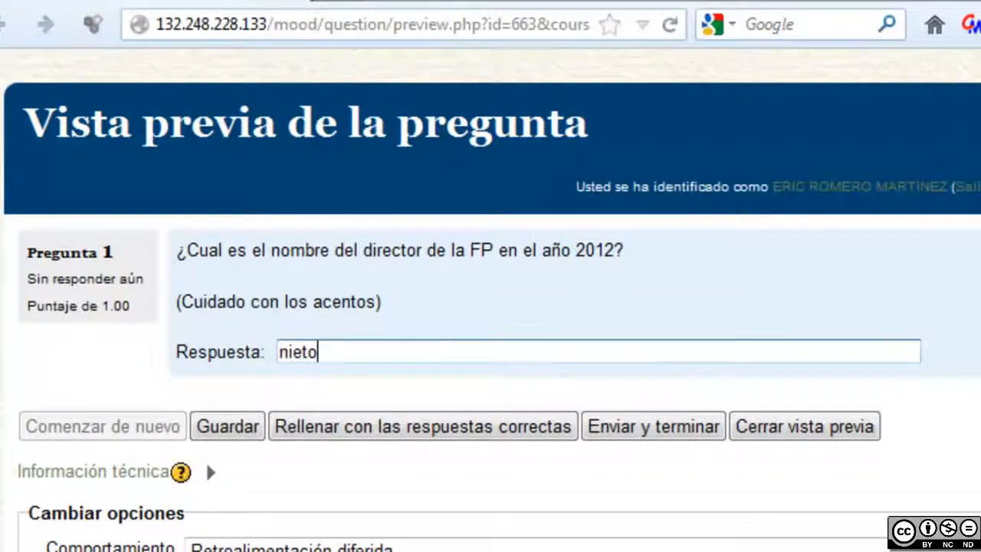
{"action": "left_click", "coordinate": [645, 436]}
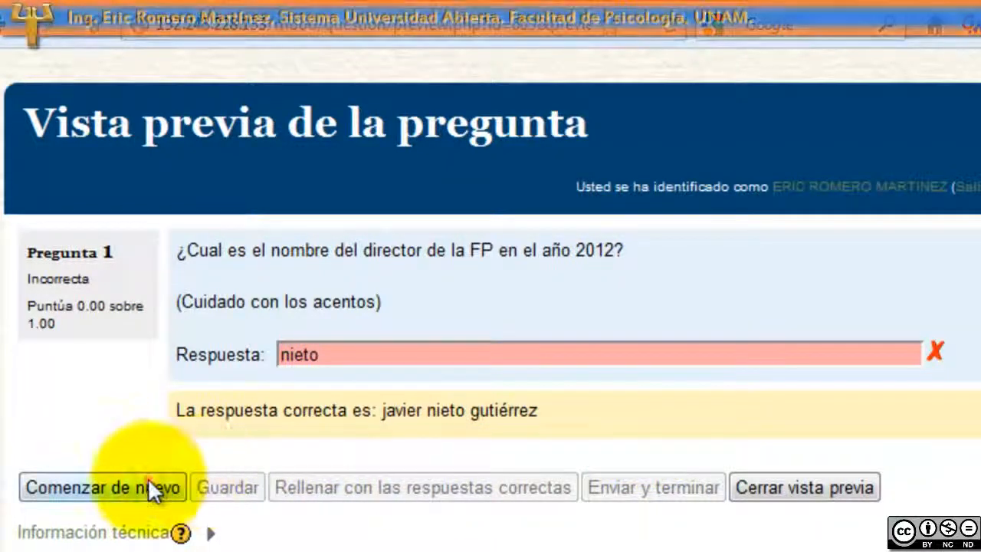
{"action": "left_click", "coordinate": [149, 481]}
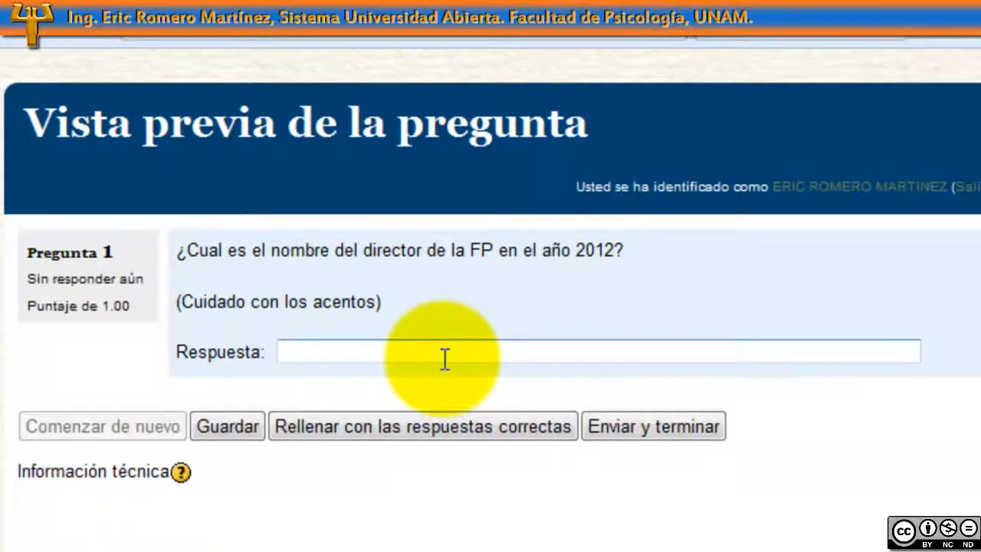
Submit 'javier' as a partial answer, get 0.75, then restart the preview
{"action": "left_click", "coordinate": [446, 354]}
{"action": "type", "text": "javier"}
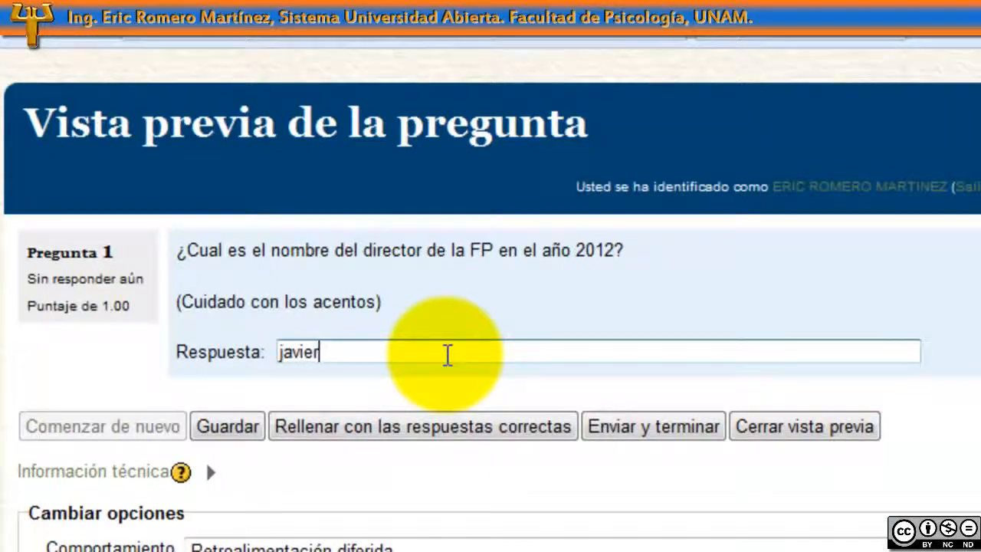
{"action": "left_click", "coordinate": [650, 441]}
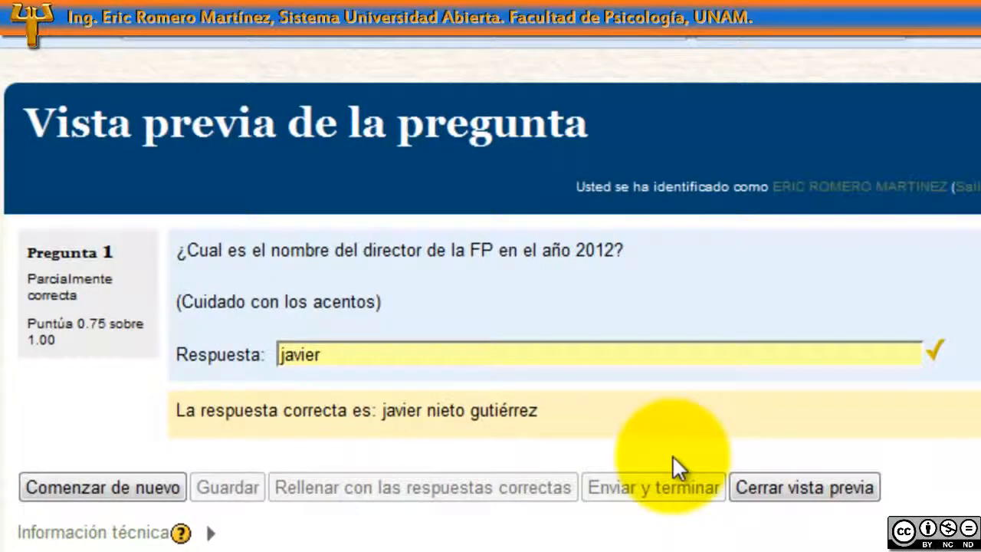
{"action": "left_click", "coordinate": [906, 355]}
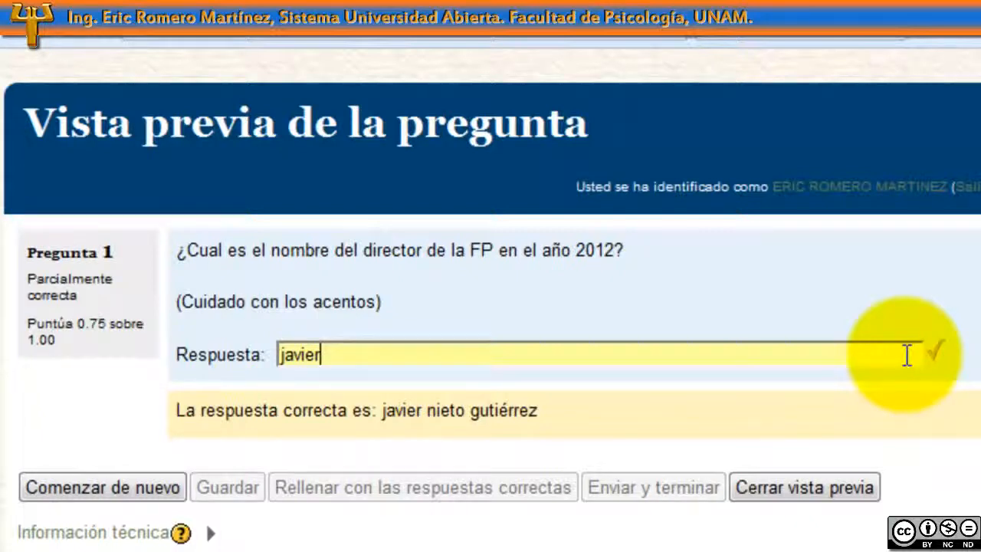
{"action": "double_click", "coordinate": [375, 353]}
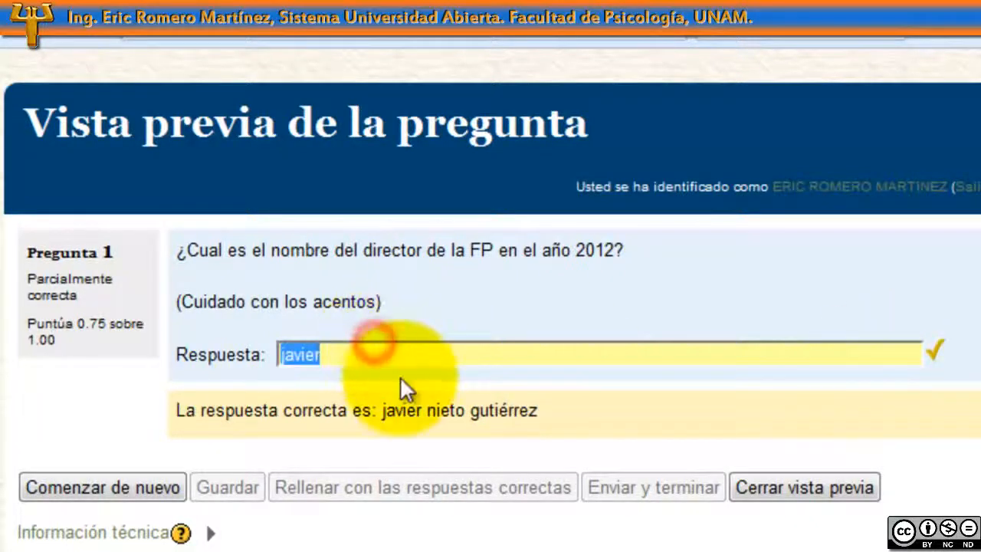
{"action": "left_click", "coordinate": [111, 492]}
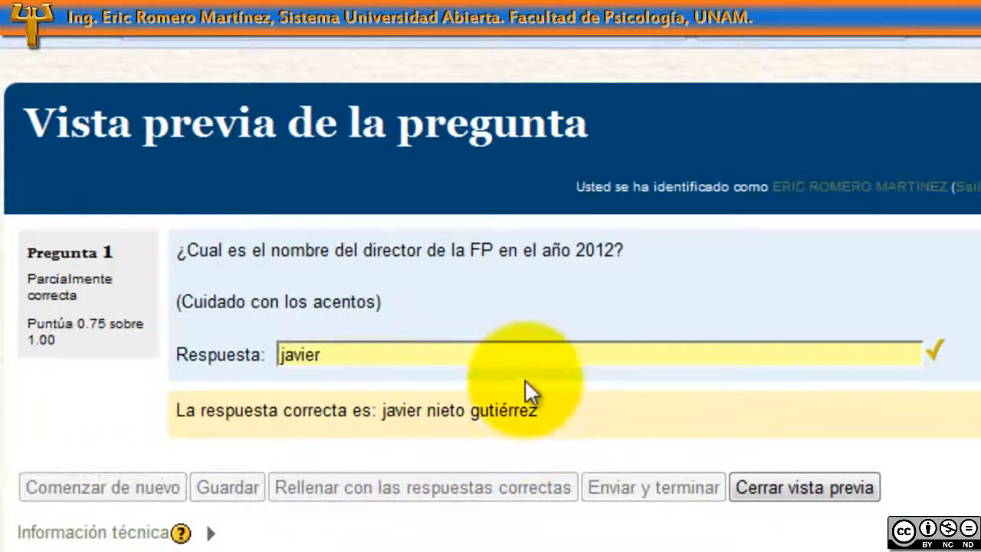
{"action": "left_click", "coordinate": [497, 350]}
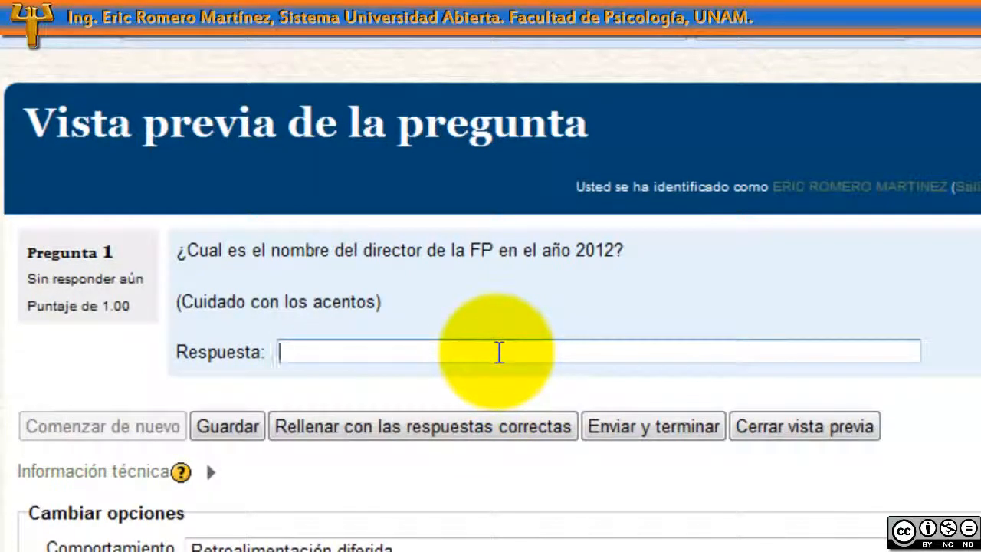
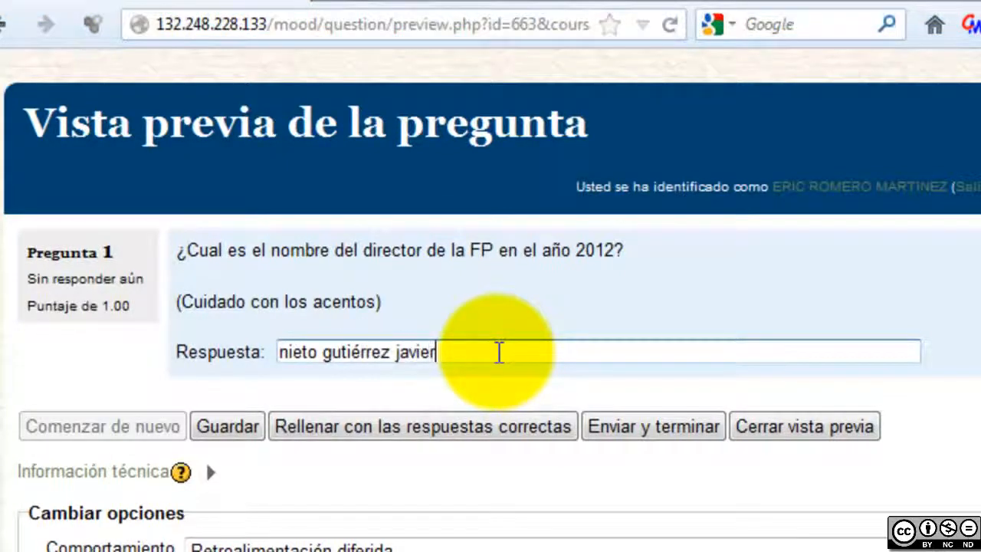
{"action": "left_click", "coordinate": [622, 427]}
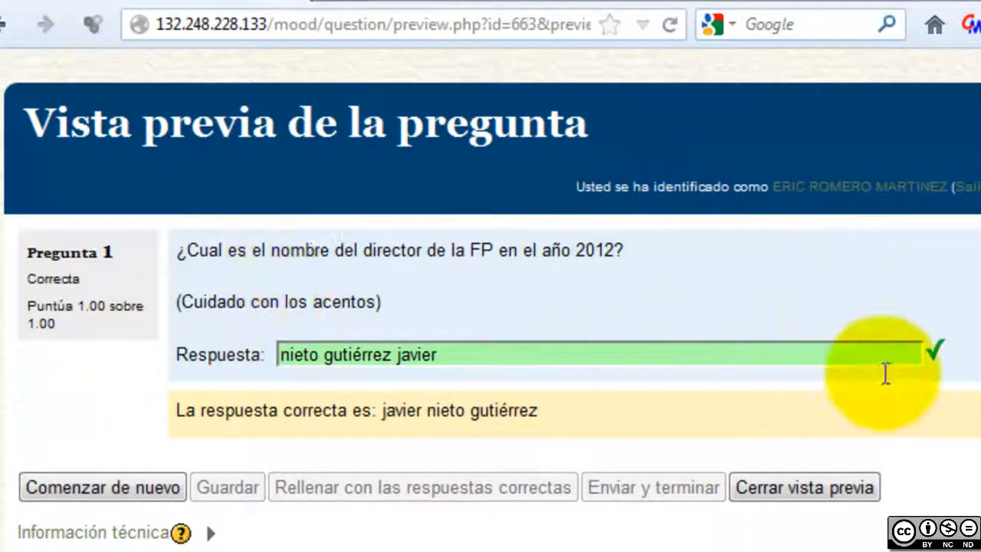
{"action": "left_click", "coordinate": [836, 488]}
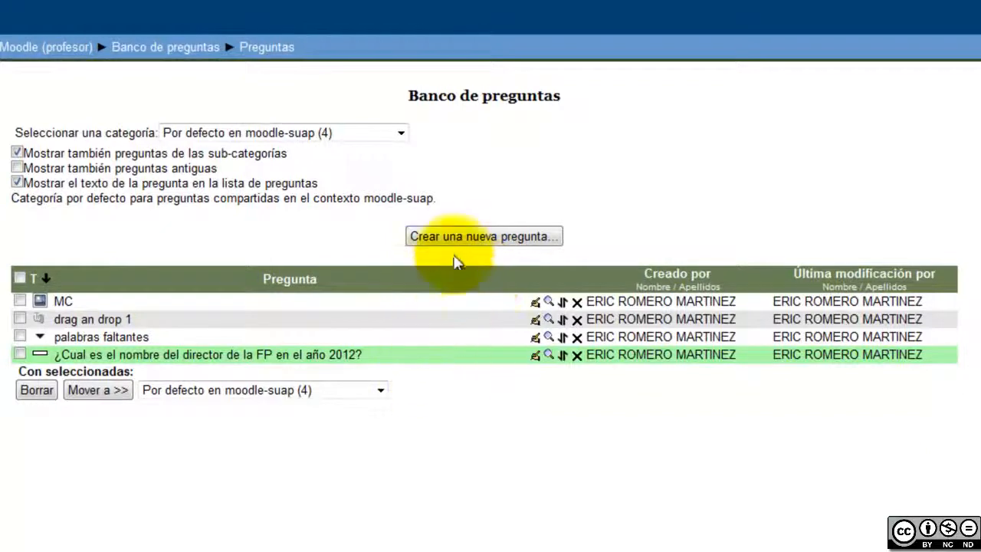
Start a new Descripción item from the question-type chooser
{"action": "left_click", "coordinate": [472, 237]}
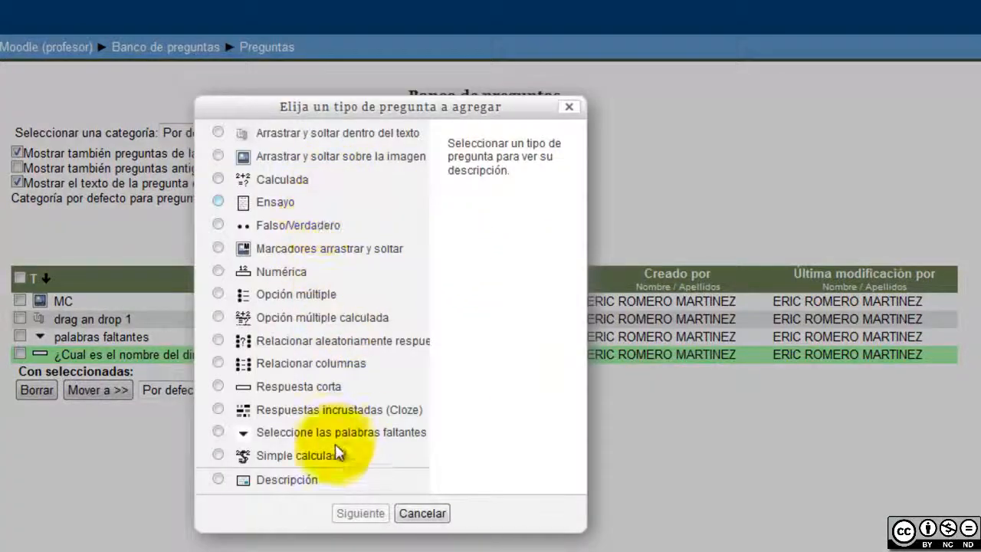
{"action": "left_click", "coordinate": [298, 485]}
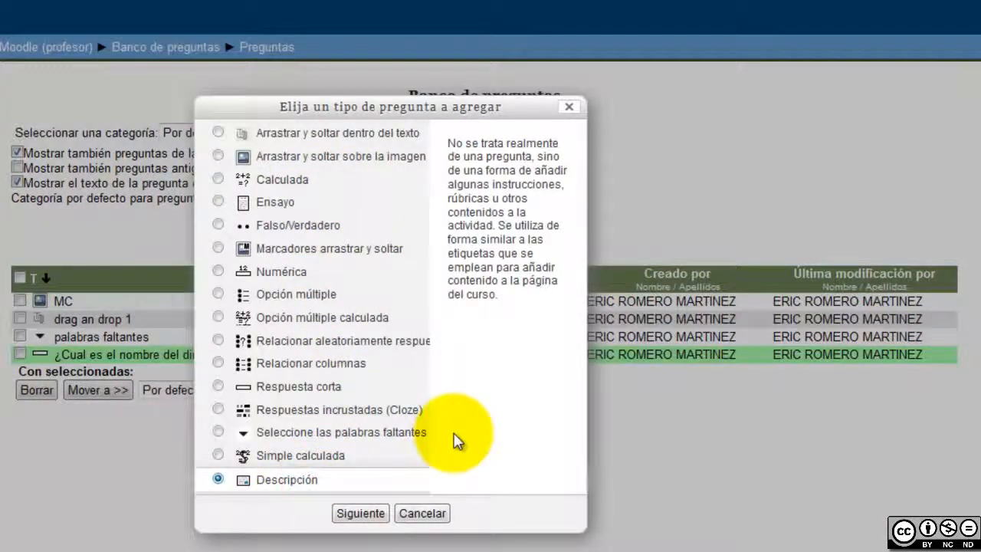
{"action": "left_click", "coordinate": [360, 513]}
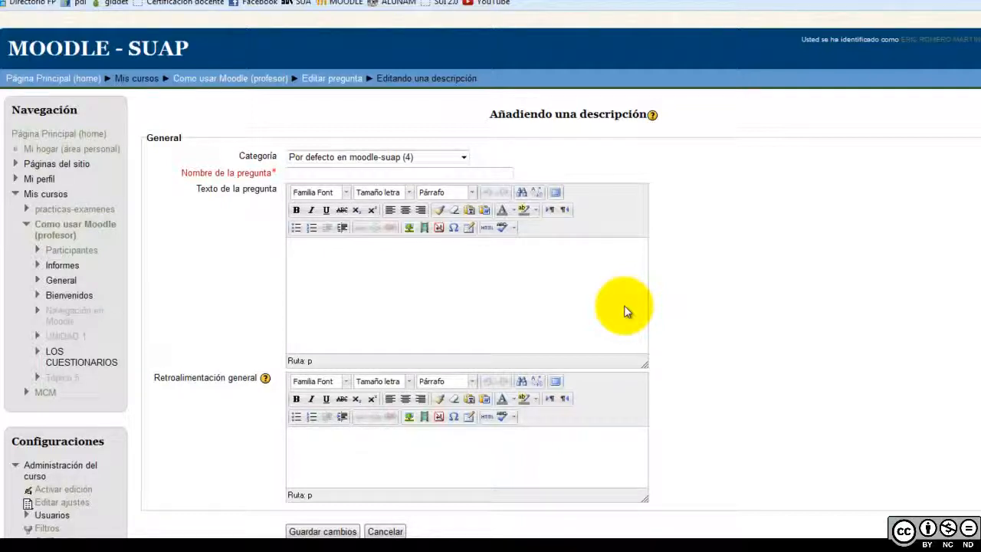
Look over the empty Añadiendo una descripción form's text and name fields before leaving it
{"action": "left_click", "coordinate": [448, 308]}
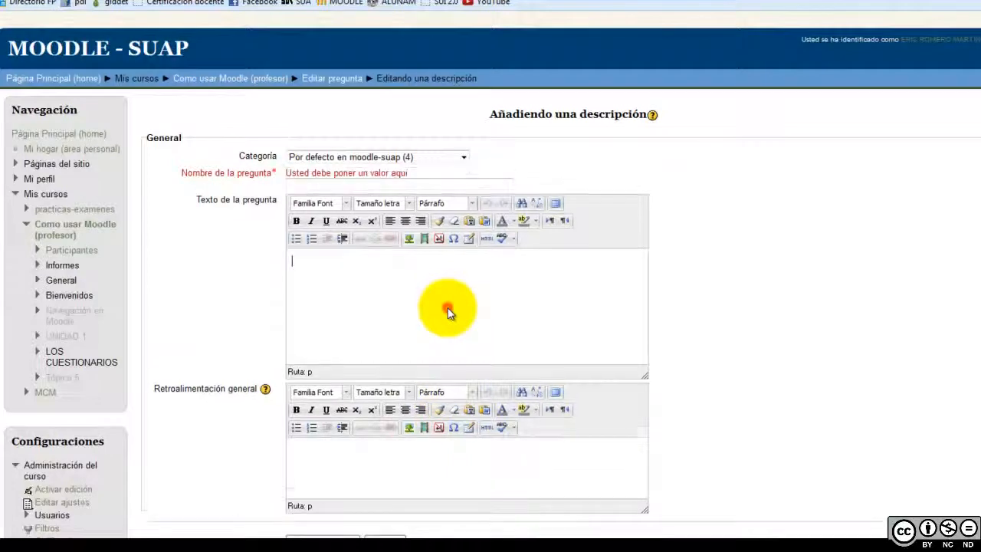
{"action": "left_click", "coordinate": [437, 182]}
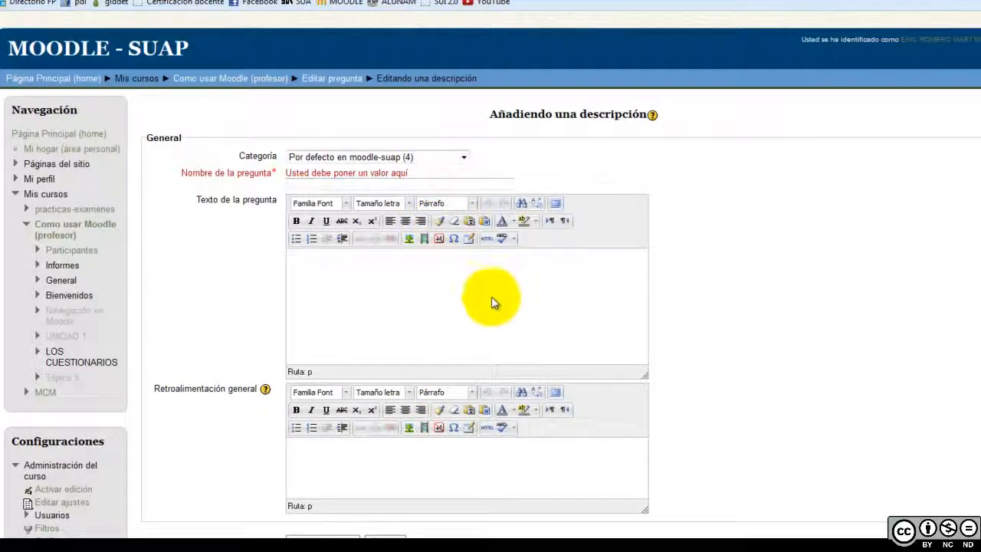
{"action": "scroll", "coordinate": [744, 401], "scroll_direction": "down", "scroll_amount": 3}
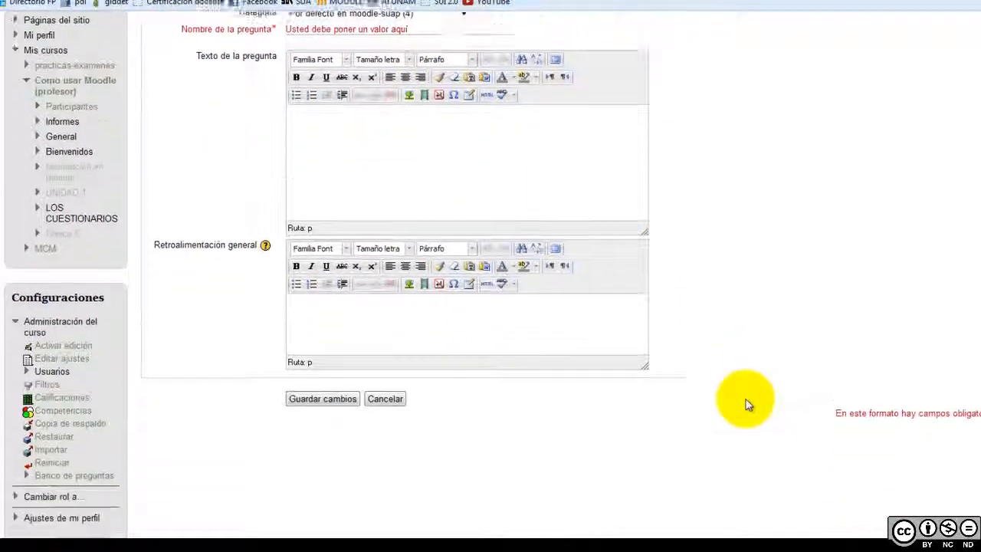
{"action": "scroll", "coordinate": [498, 410], "scroll_direction": "up", "scroll_amount": 2}
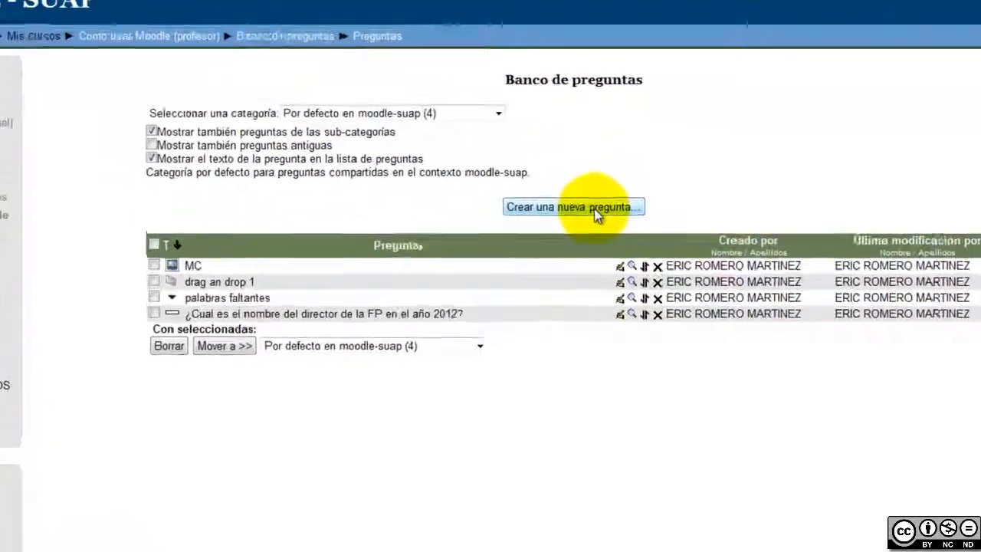
Create a new question of type Seleccione las palabras faltantes and continue to its form
{"action": "left_click", "coordinate": [593, 219]}
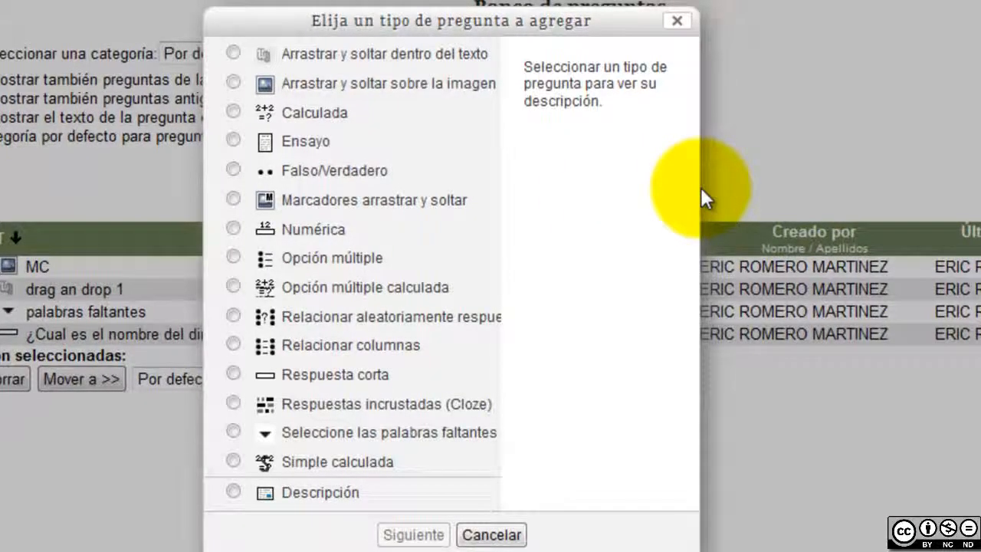
{"action": "left_click", "coordinate": [387, 432]}
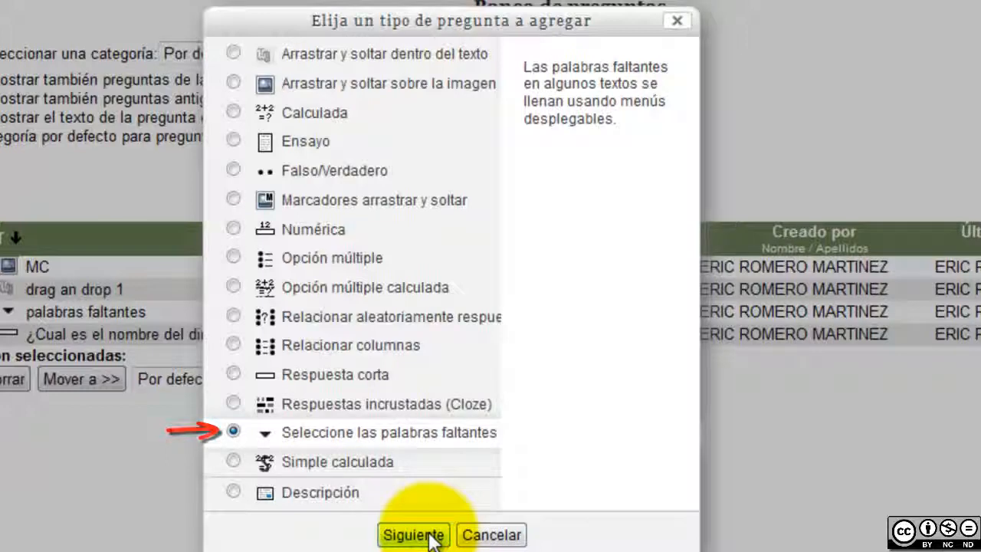
{"action": "left_click", "coordinate": [430, 536]}
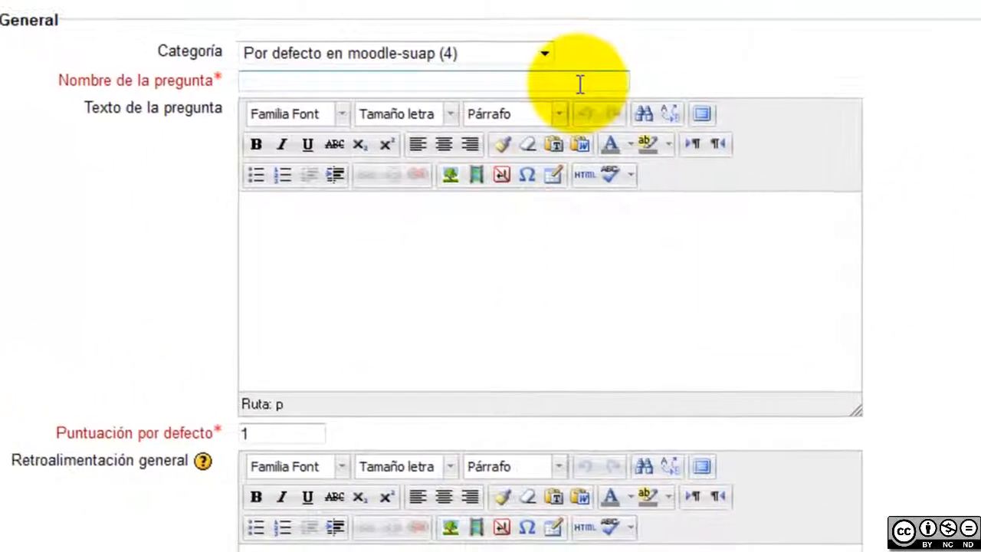
Name the question 'Evaluación' with text 'Selecciona la respuesta correcta para cada apartado del texto.'
{"action": "left_click", "coordinate": [411, 111]}
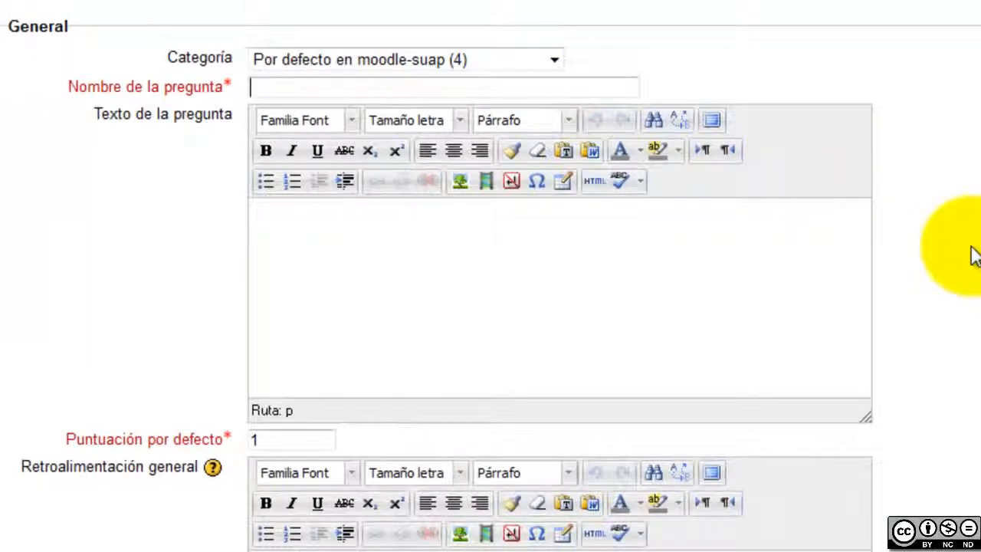
{"action": "type", "text": "Evaluación"}
{"action": "left_click", "coordinate": [521, 302]}
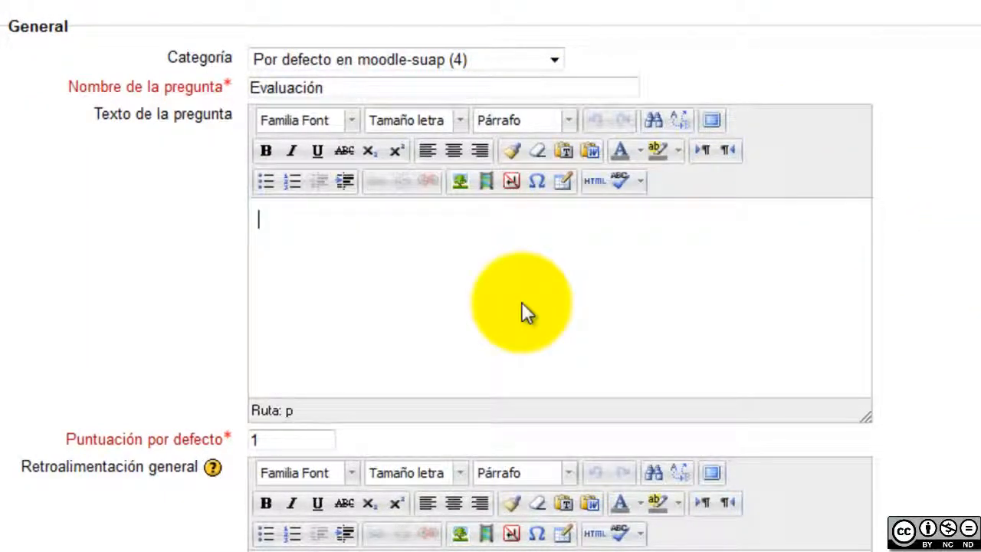
{"action": "type", "text": "Selecciona la respuesta correcta para cada apartado del texto."}
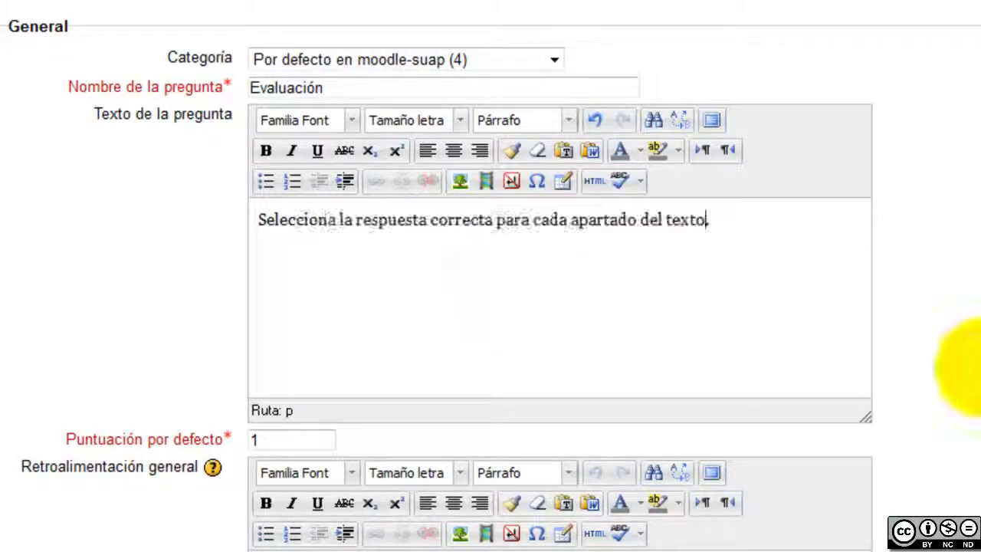
{"action": "scroll", "coordinate": [645, 339], "scroll_direction": "down", "scroll_amount": 3}
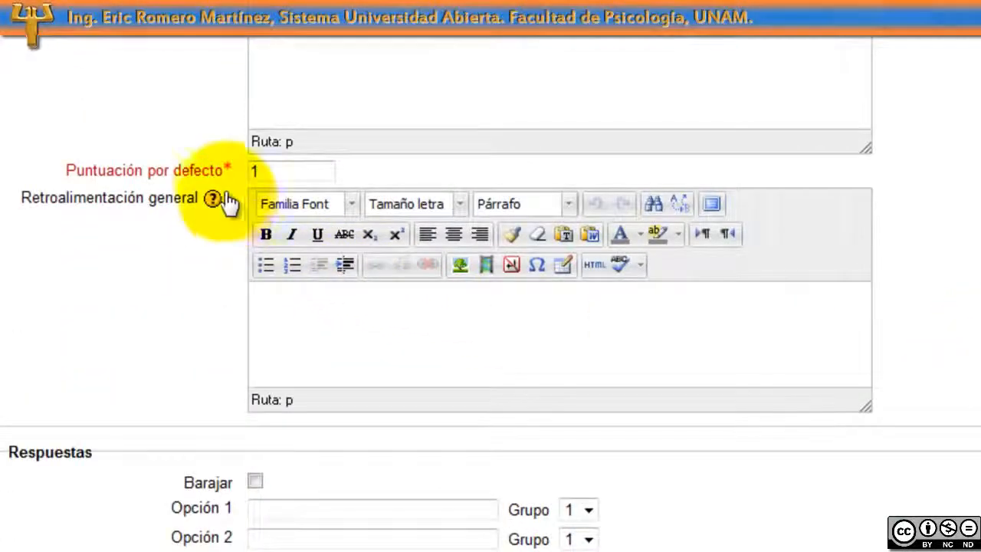
{"action": "double_click", "coordinate": [289, 170]}
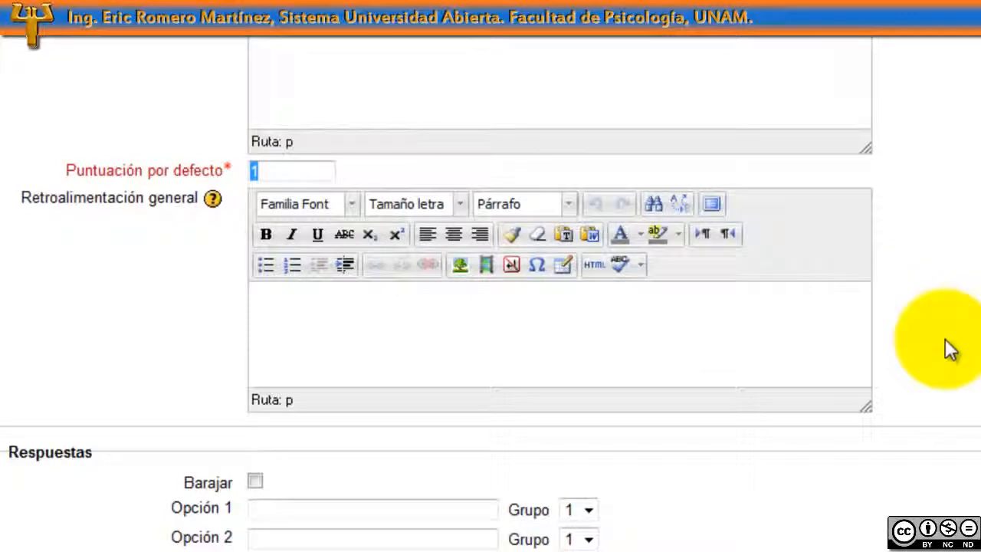
{"action": "left_click", "coordinate": [929, 499]}
{"action": "scroll", "coordinate": [930, 499], "scroll_direction": "down", "scroll_amount": 6}
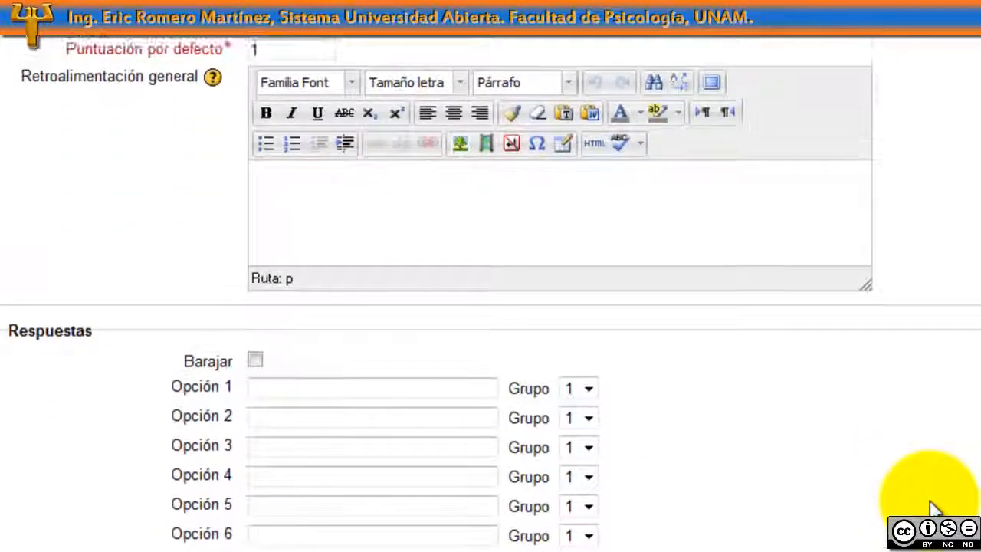
{"action": "scroll", "coordinate": [930, 500], "scroll_direction": "up", "scroll_amount": 8}
Copy the evaluation passage from Notepad and paste it on a new line below the instruction
{"action": "scroll", "coordinate": [929, 506], "scroll_direction": "up", "scroll_amount": 4}
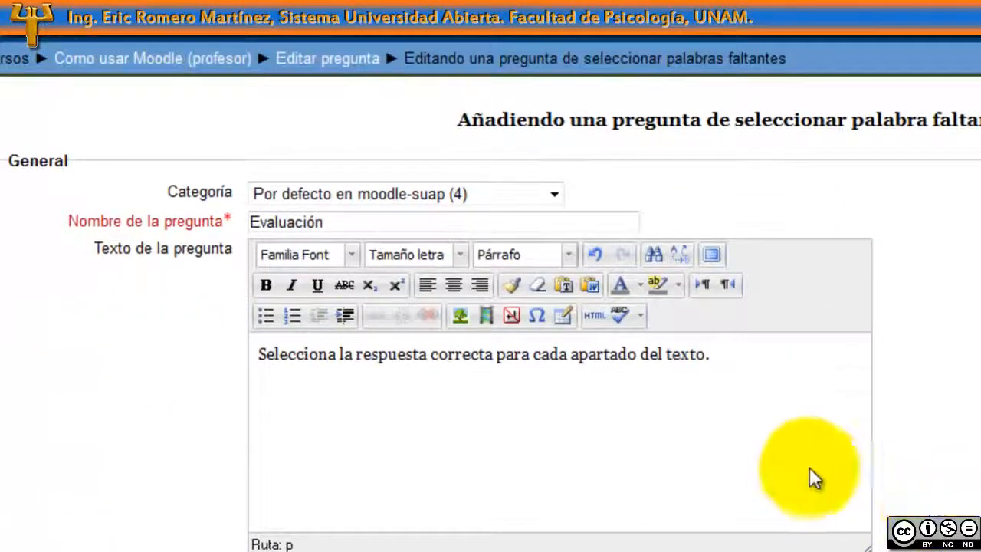
{"action": "left_click", "coordinate": [795, 438]}
{"action": "key", "text": "Return"}
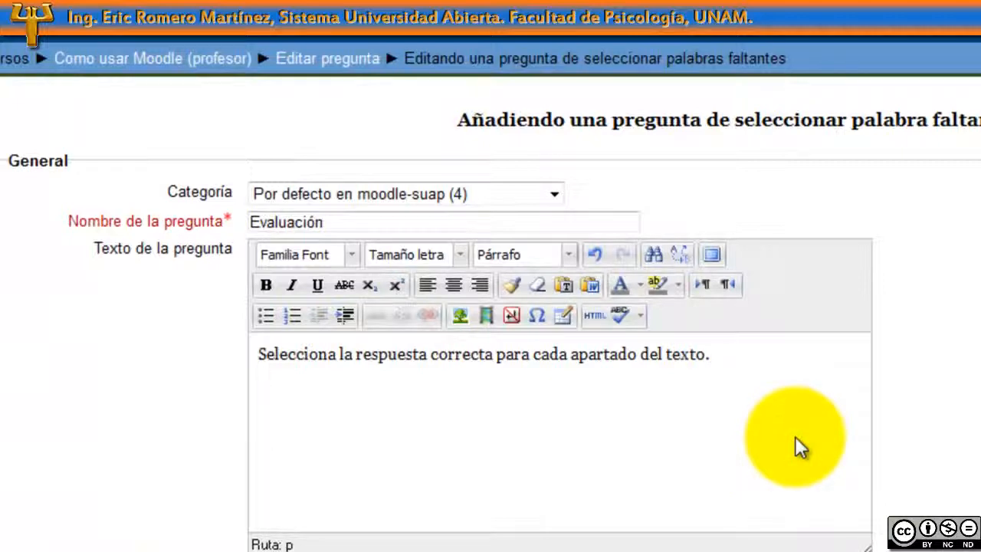
{"action": "key", "text": "alt+Tab"}
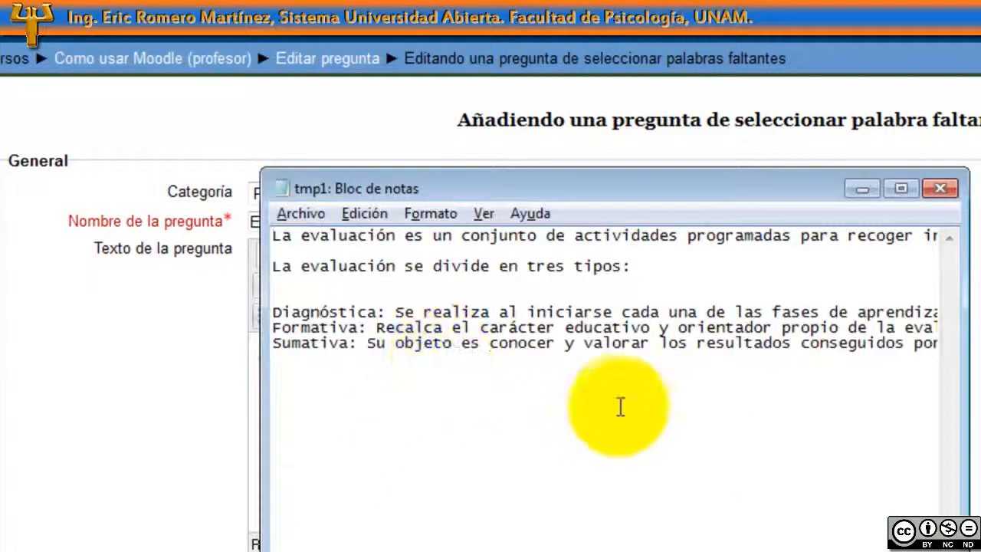
{"action": "key", "text": "ctrl+End"}
{"action": "key", "text": "ctrl+a"}
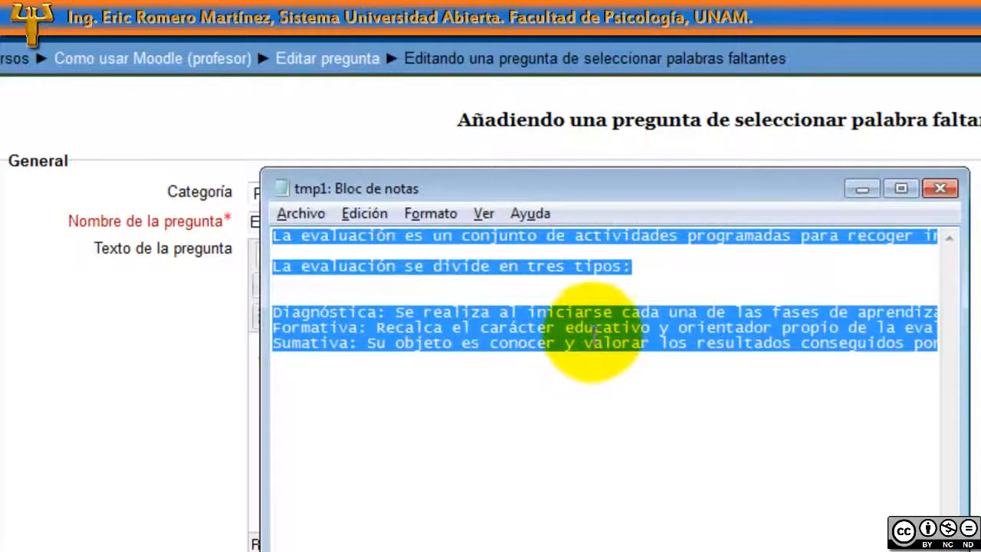
{"action": "right_click", "coordinate": [588, 349]}
{"action": "left_click", "coordinate": [359, 412]}
{"action": "key", "text": "alt+Tab"}
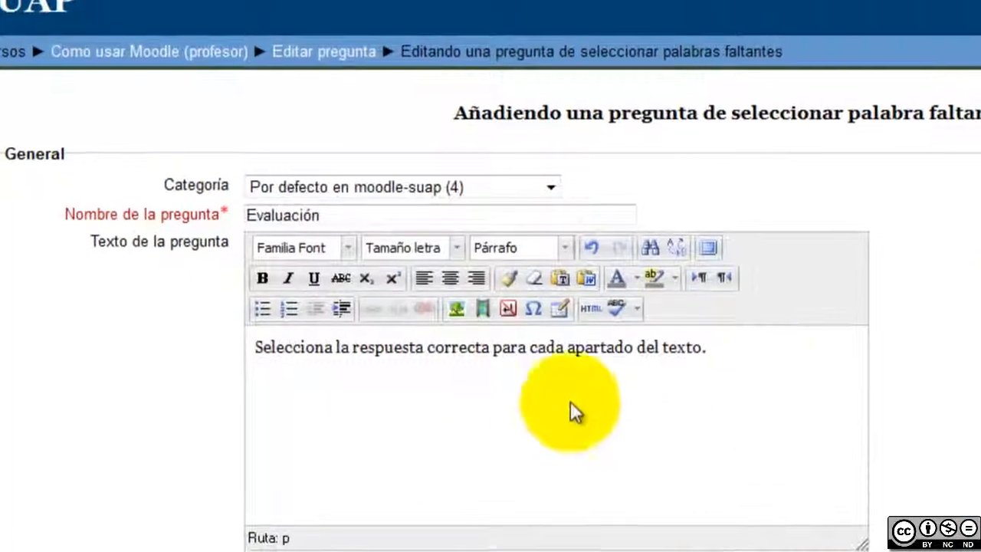
{"action": "left_click", "coordinate": [513, 438]}
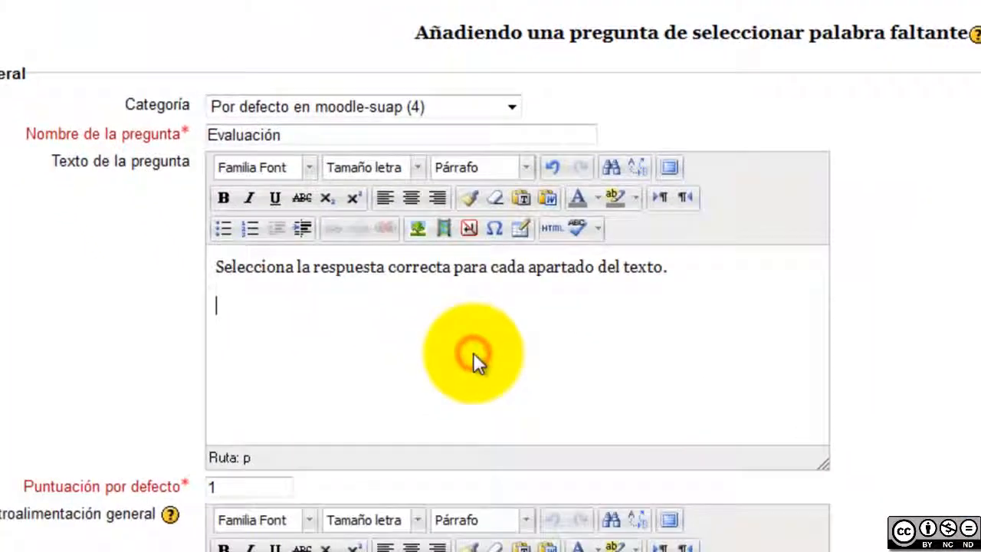
{"action": "key", "text": "ctrl+v"}
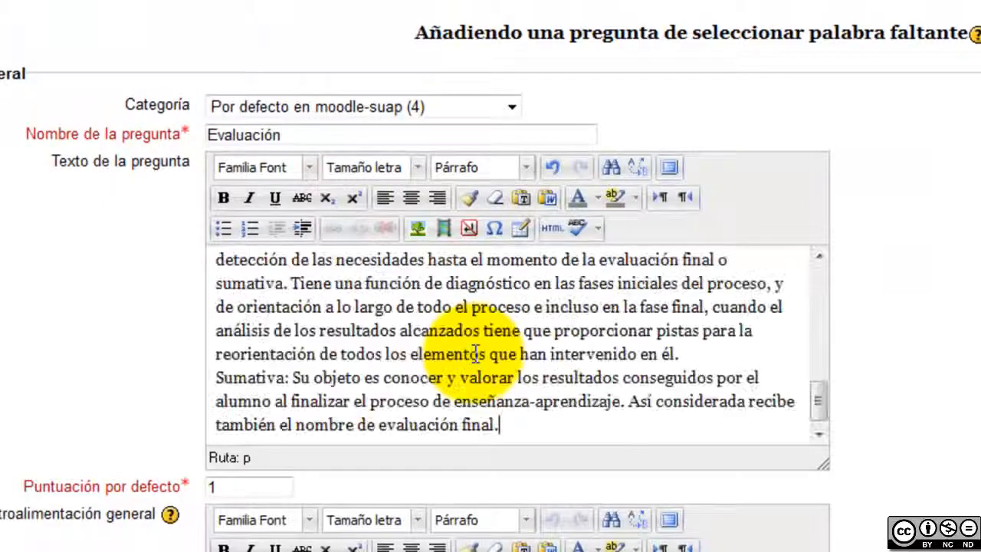
Enlarge the question text editor and add blank lines before the Formativa and Sumativa paragraphs
{"action": "left_click_drag", "start_coordinate": [827, 464], "coordinate": [979, 551]}
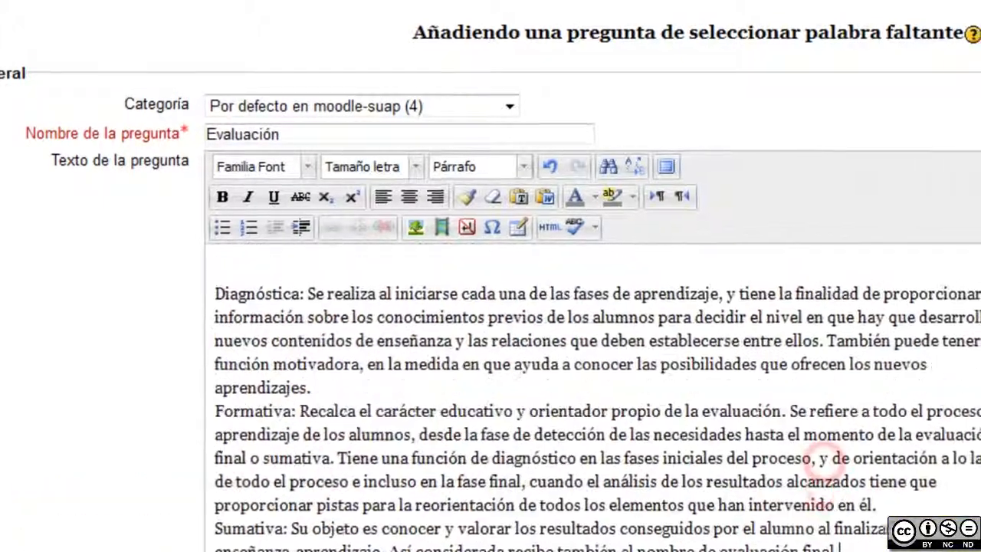
{"action": "left_click_drag", "start_coordinate": [797, 519], "coordinate": [803, 521]}
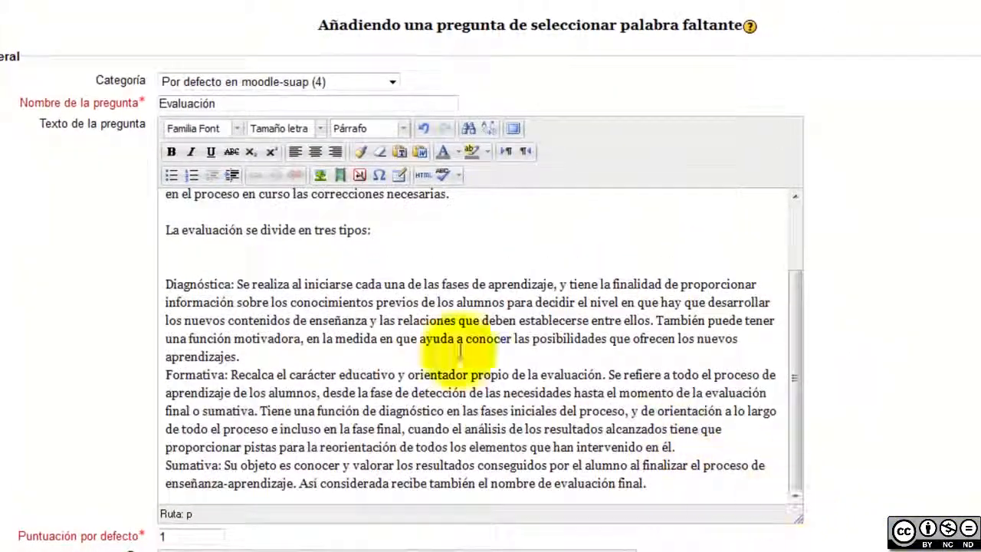
{"action": "left_click", "coordinate": [322, 365]}
{"action": "key", "text": "Return"}
{"action": "scroll", "coordinate": [284, 383], "scroll_direction": "down", "scroll_amount": 6}
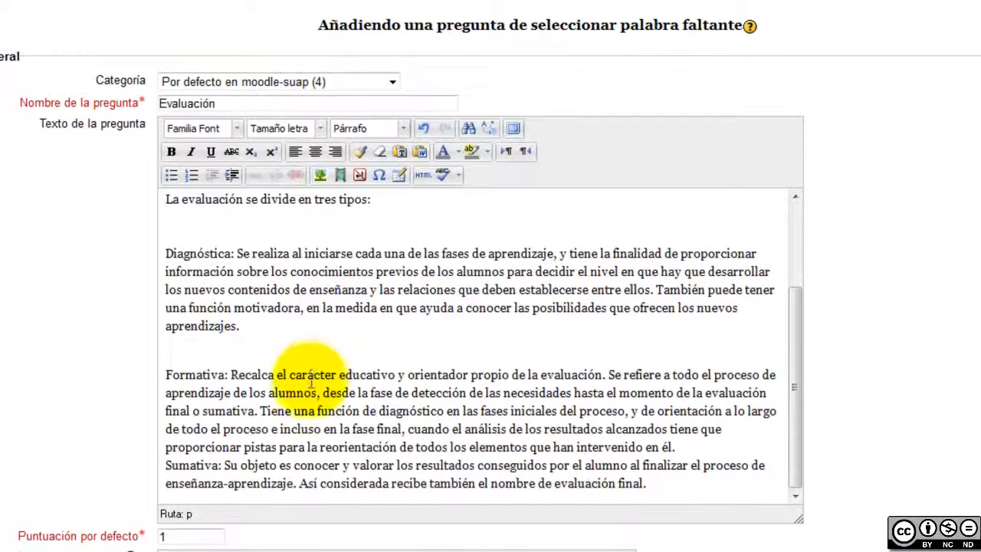
{"action": "left_click", "coordinate": [676, 242]}
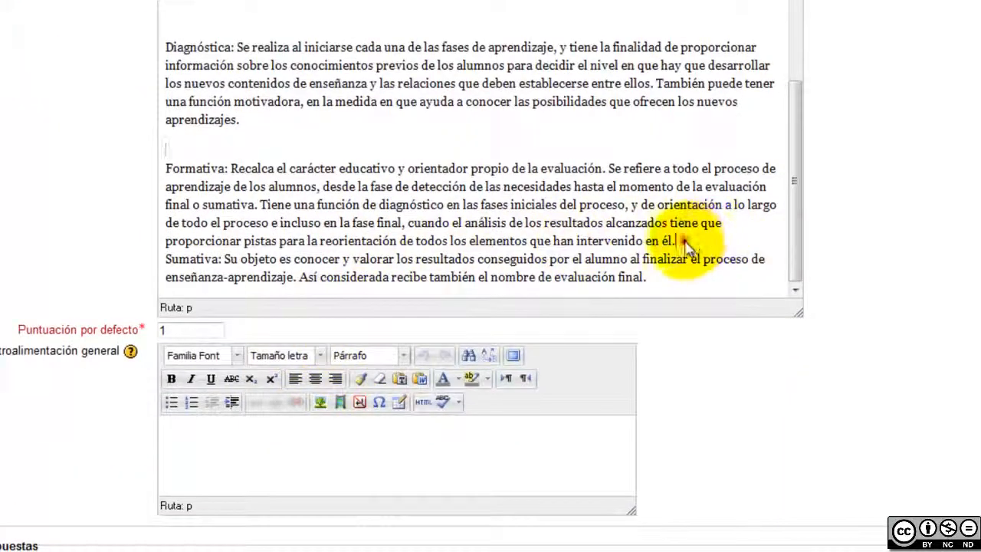
{"action": "key", "text": "Return"}
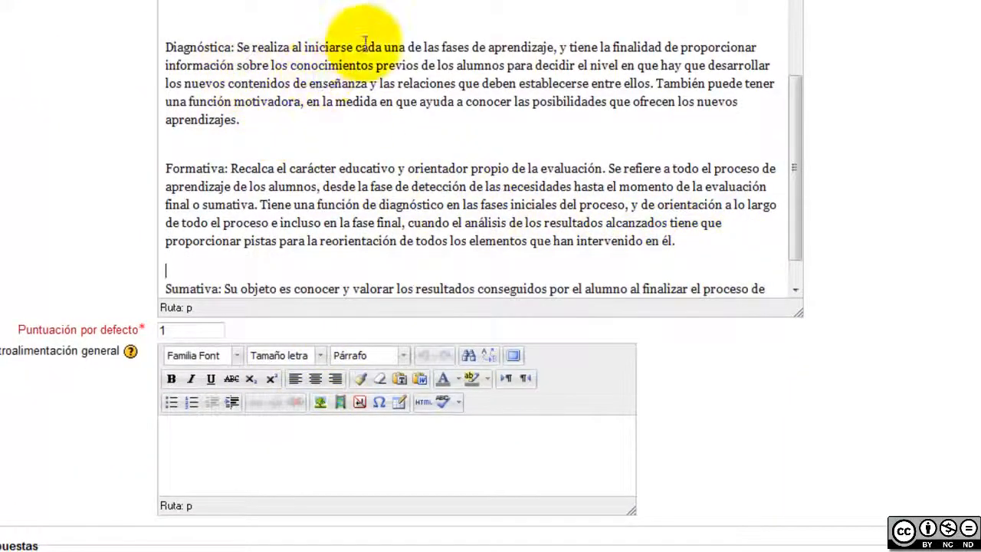
{"action": "scroll", "coordinate": [367, 62], "scroll_direction": "up", "scroll_amount": 8}
{"action": "scroll", "coordinate": [893, 340], "scroll_direction": "down", "scroll_amount": 3}
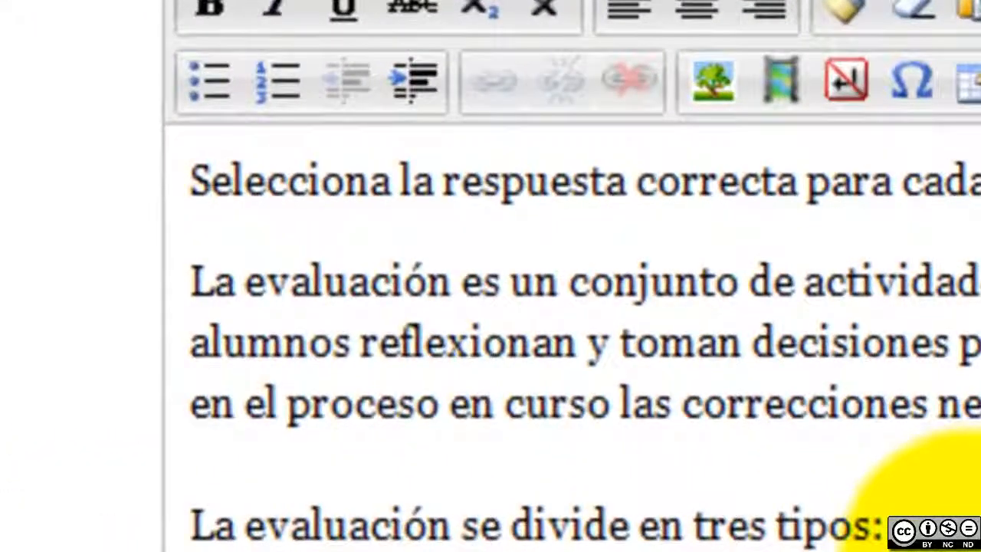
Replace evaluación and enseñanza with gaps [[1]] and [[2]] and fill Opción 1–2 with them
{"action": "double_click", "coordinate": [384, 280]}
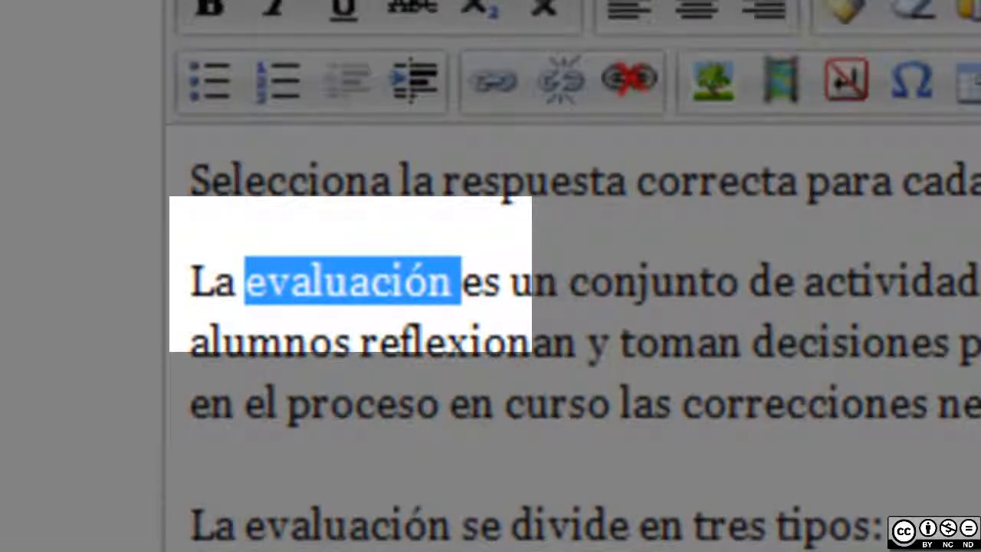
{"action": "type", "text": "[["}
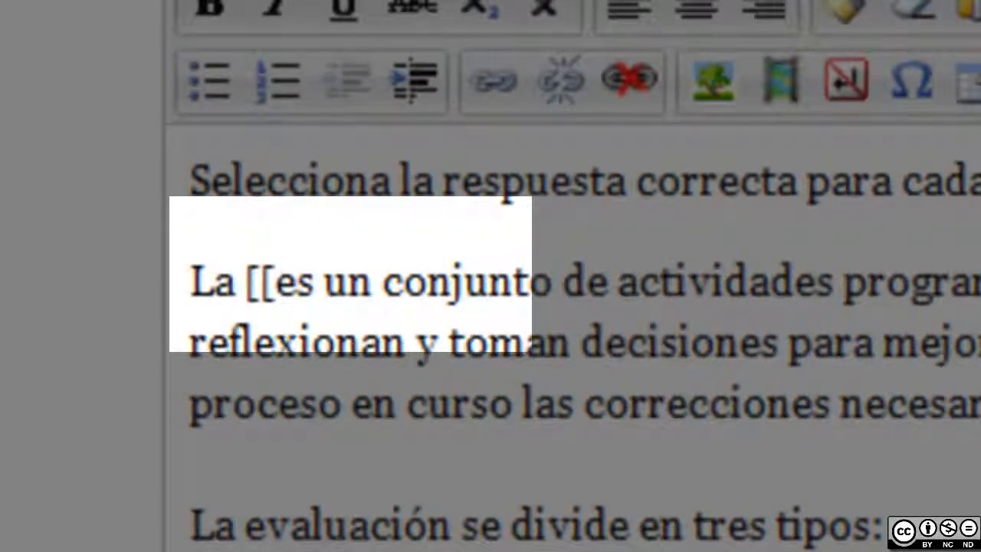
{"action": "type", "text": "1"}
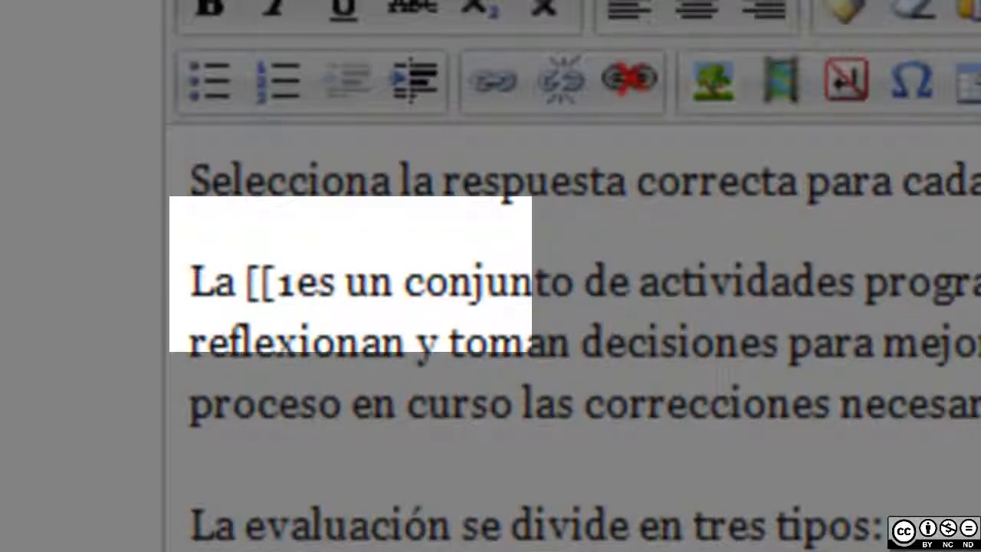
{"action": "type", "text": "]]"}
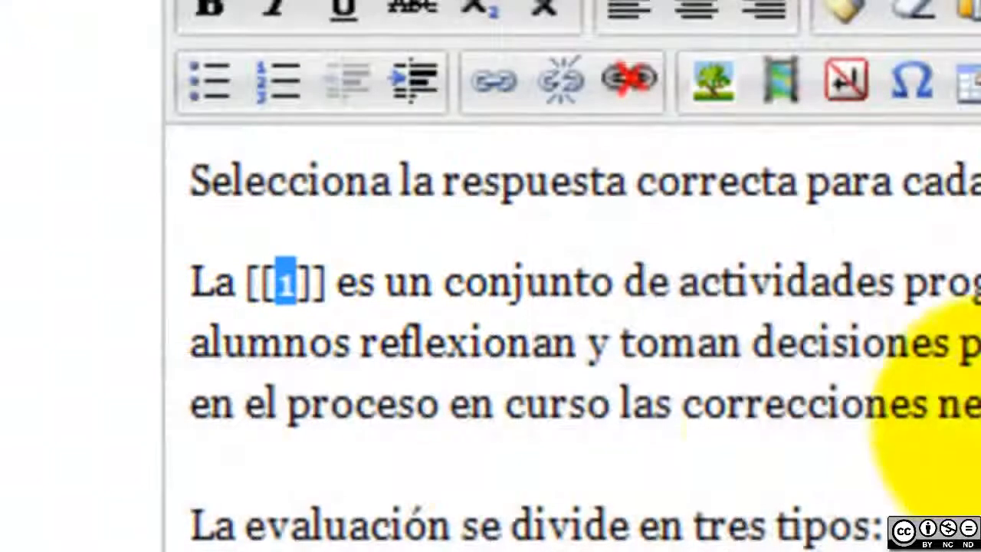
{"action": "left_click", "coordinate": [723, 346]}
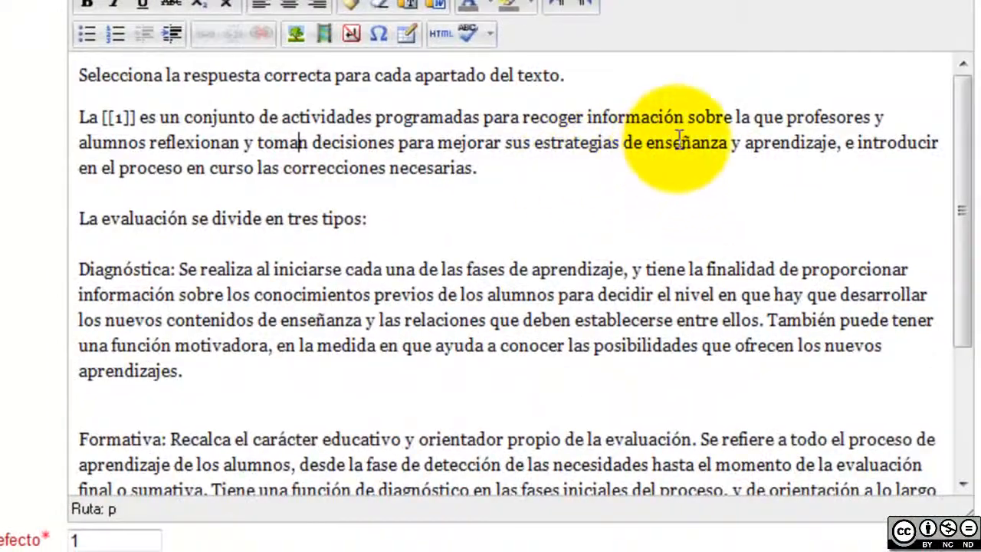
{"action": "double_click", "coordinate": [692, 141]}
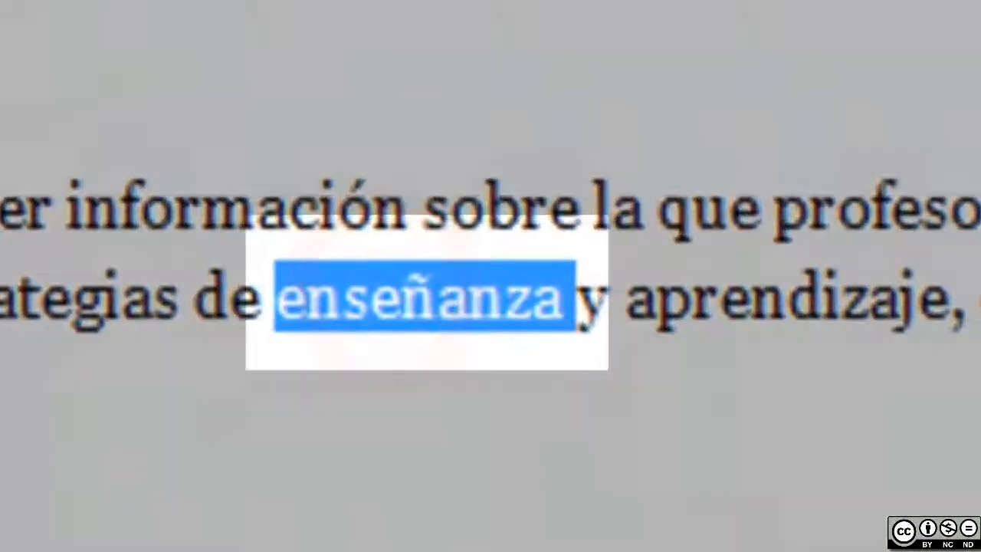
{"action": "key", "text": "Delete"}
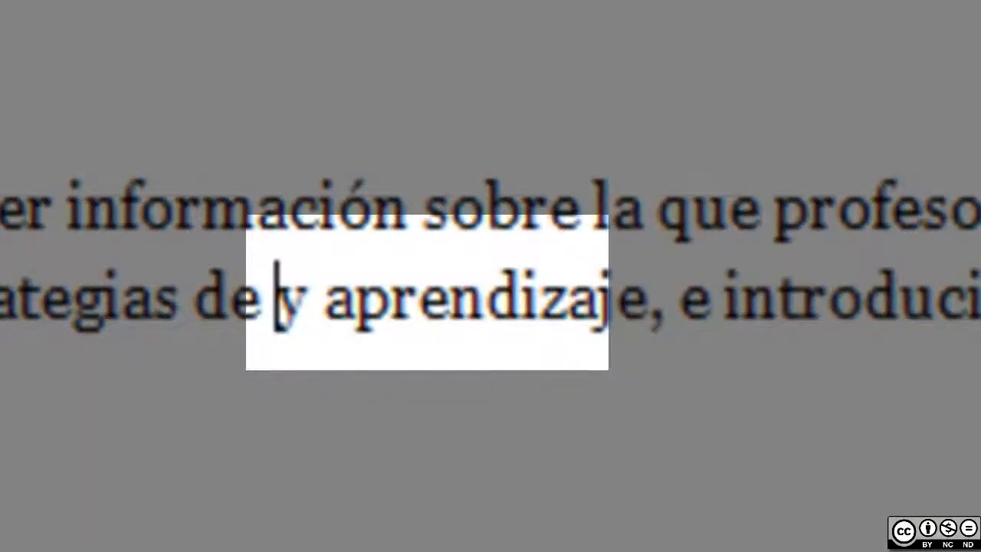
{"action": "type", "text": "[[2]]"}
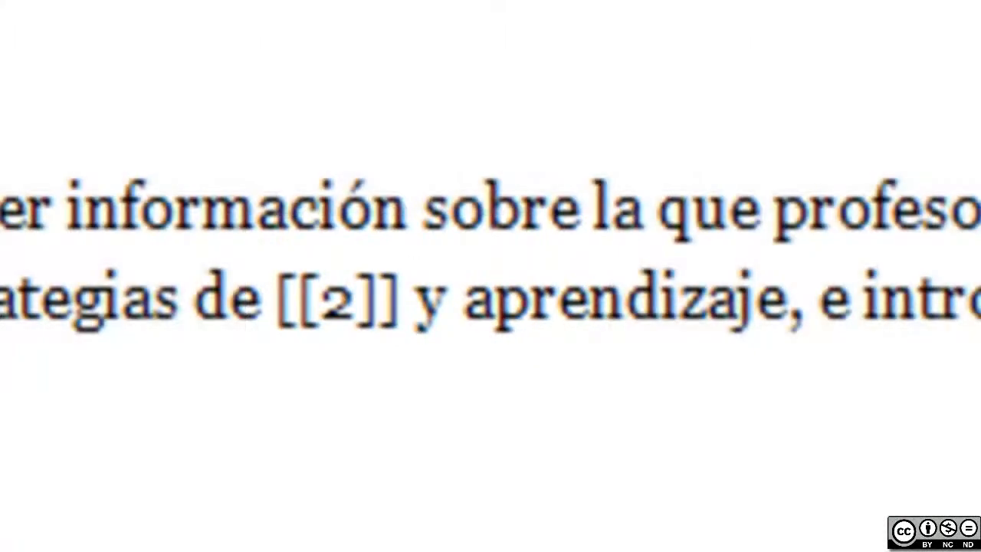
{"action": "left_click_drag", "start_coordinate": [355, 314], "coordinate": [414, 311]}
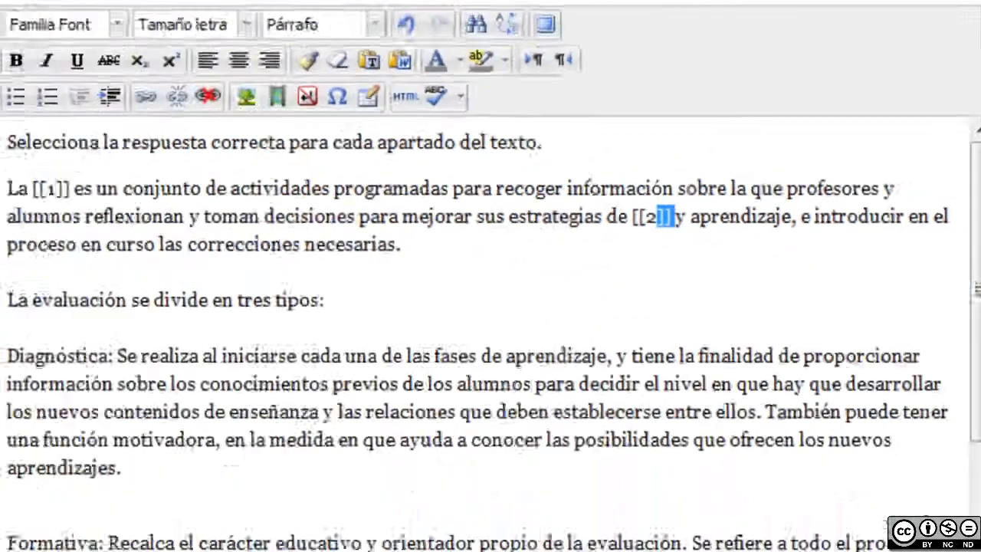
{"action": "scroll", "coordinate": [466, 449], "scroll_direction": "down", "scroll_amount": 5}
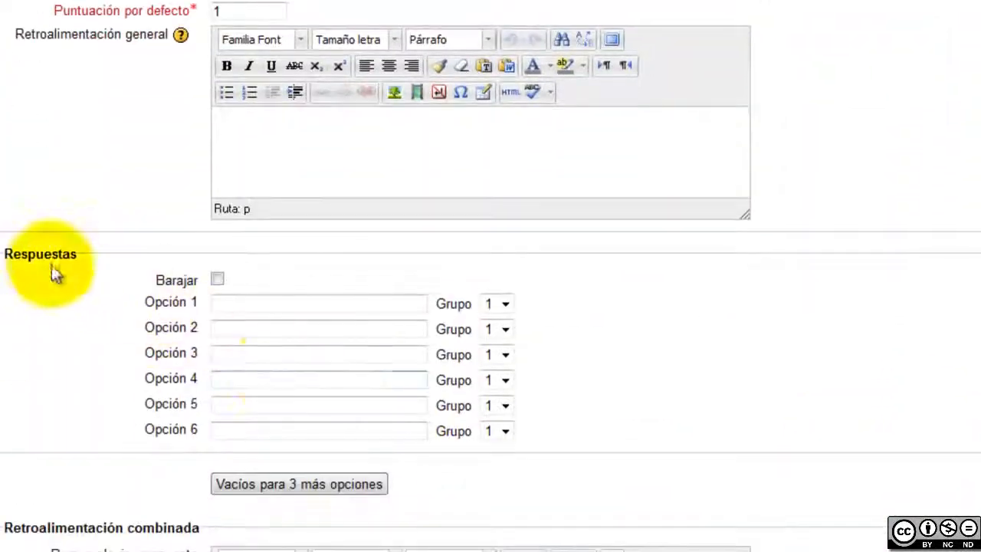
{"action": "left_click", "coordinate": [223, 304]}
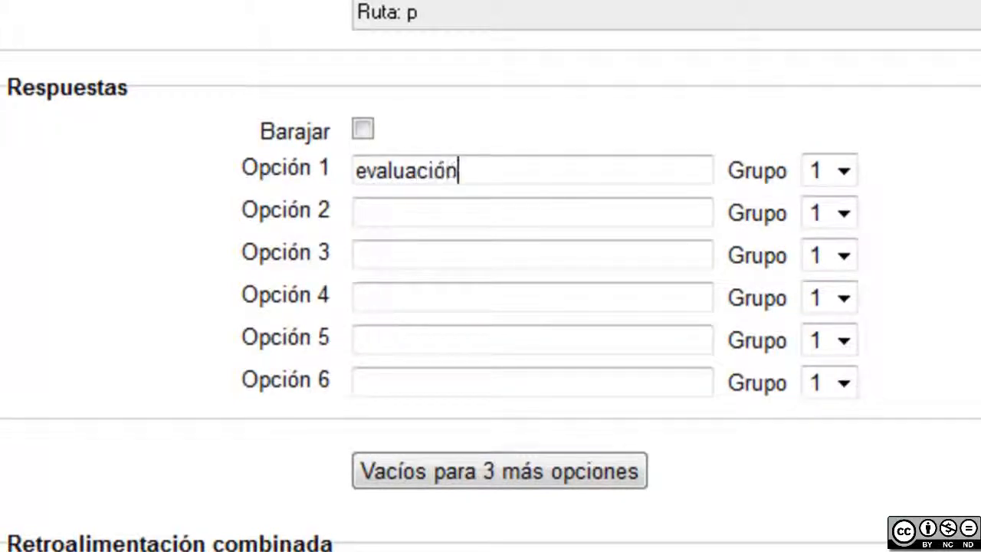
{"action": "left_click", "coordinate": [516, 209]}
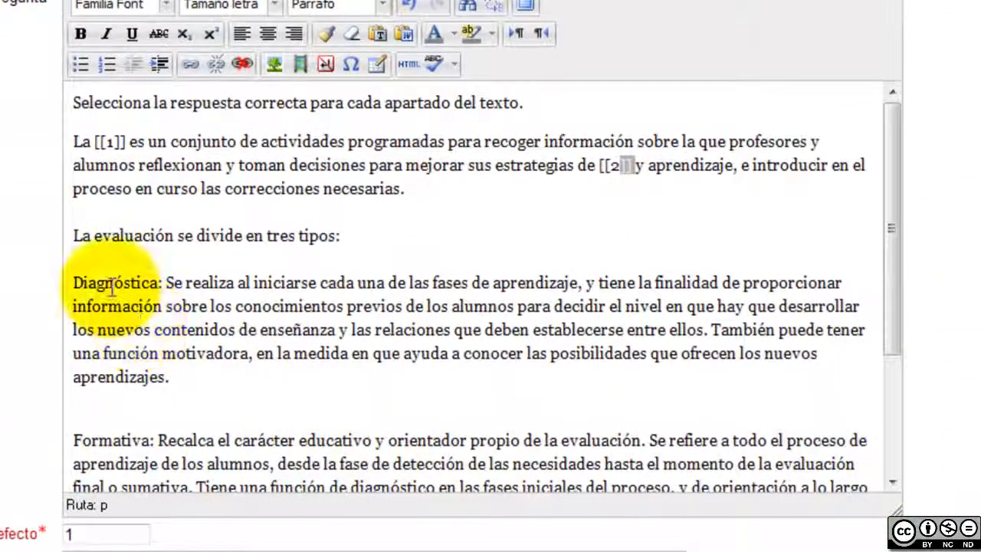
Replace Diagnóstica, Formativa and Sumativa in the passage with gaps [[3]], [[4]] and [[5]]
{"action": "double_click", "coordinate": [109, 282]}
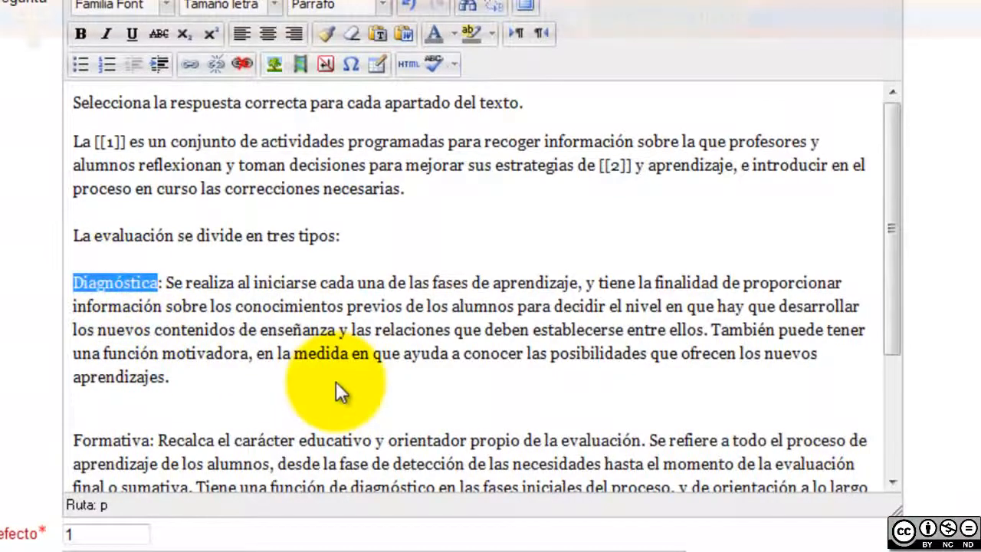
{"action": "type", "text": "[[]]"}
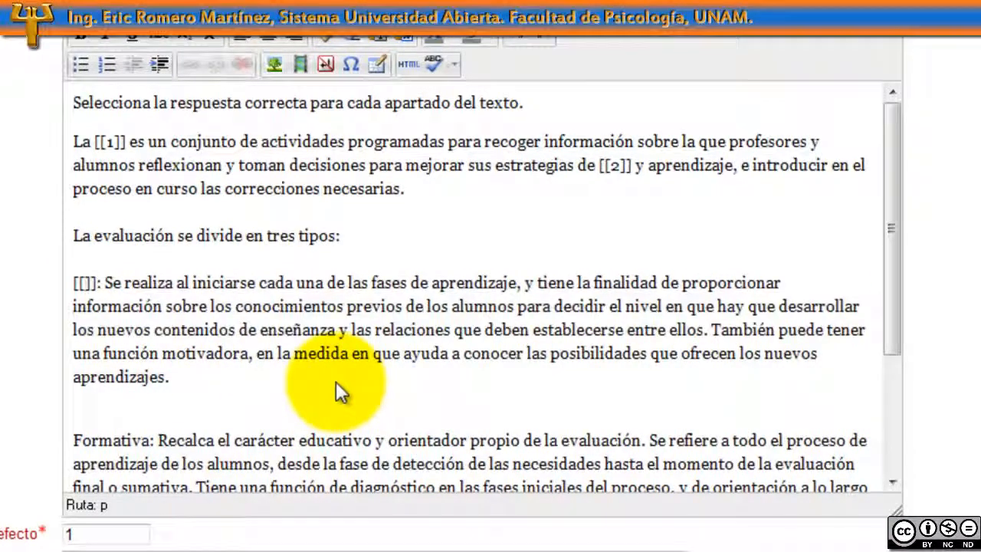
{"action": "type", "text": "3"}
{"action": "scroll", "coordinate": [307, 383], "scroll_direction": "down", "scroll_amount": 3}
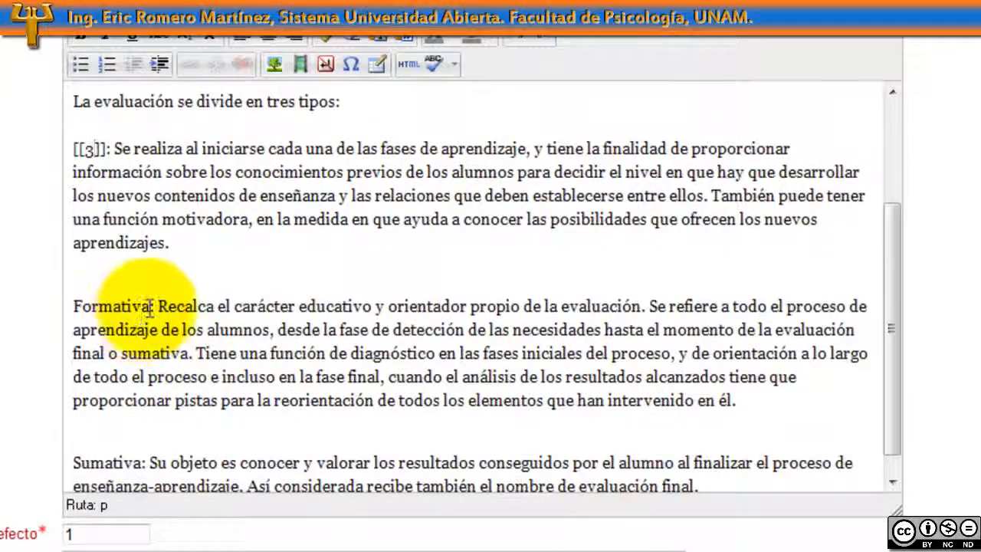
{"action": "left_click_drag", "start_coordinate": [151, 305], "coordinate": [91, 307]}
{"action": "type", "text": "[[]]"}
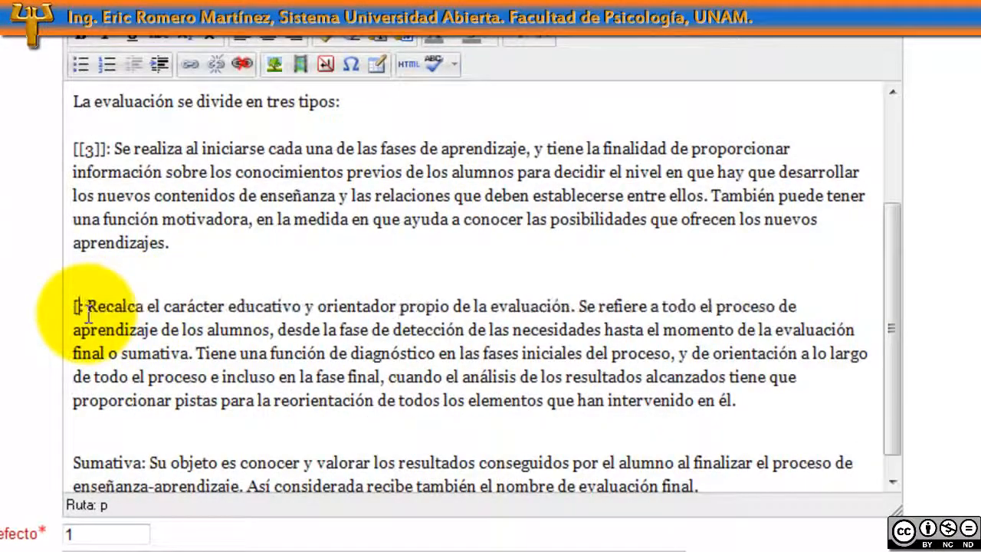
{"action": "key", "text": "Left"}
{"action": "key", "text": "Left"}
{"action": "type", "text": "3"}
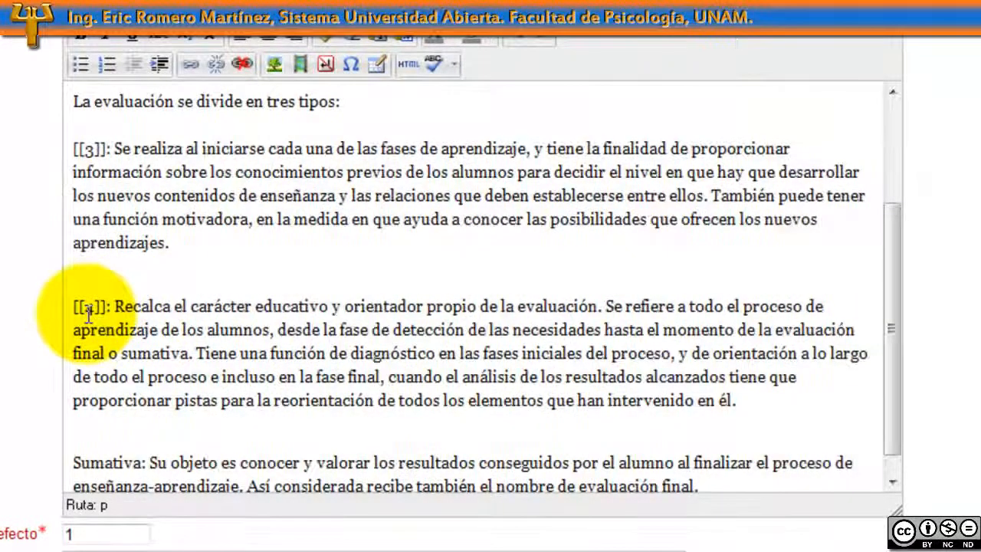
{"action": "scroll", "coordinate": [88, 310], "scroll_direction": "down", "scroll_amount": 1}
{"action": "left_click_drag", "start_coordinate": [144, 441], "coordinate": [73, 442]}
{"action": "type", "text": "[[]]"}
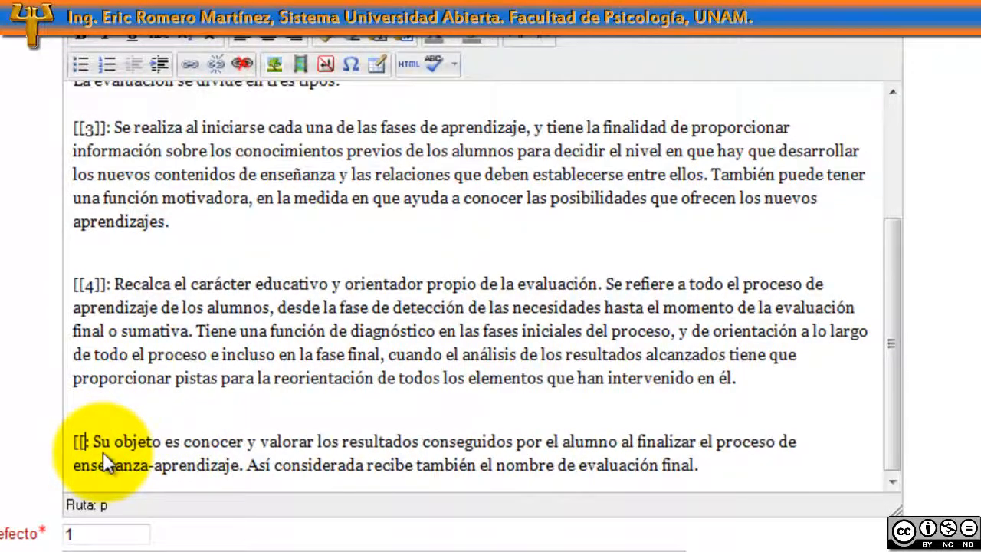
{"action": "key", "text": "Left"}
{"action": "key", "text": "Left"}
{"action": "type", "text": "5"}
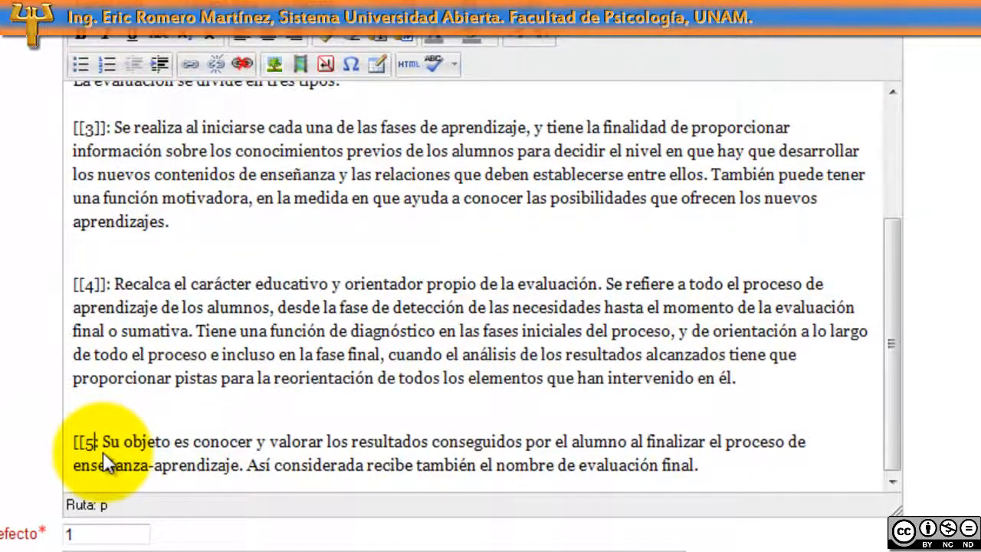
{"action": "type", "text": "]]"}
{"action": "scroll", "coordinate": [536, 410], "scroll_direction": "down", "scroll_amount": 7}
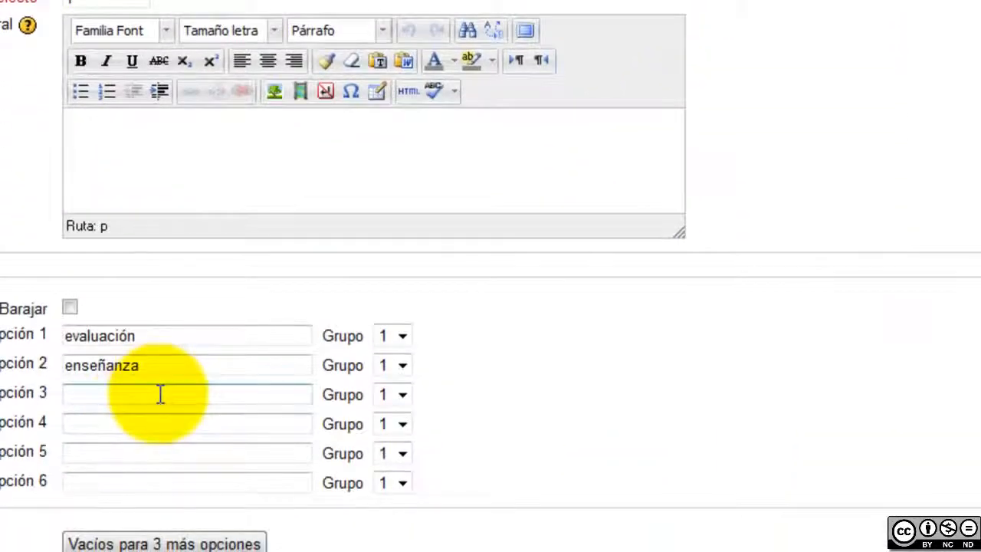
Fill Opción 3–5 with Diagnóstica, Formativa and Sumativa
{"action": "left_click", "coordinate": [157, 394]}
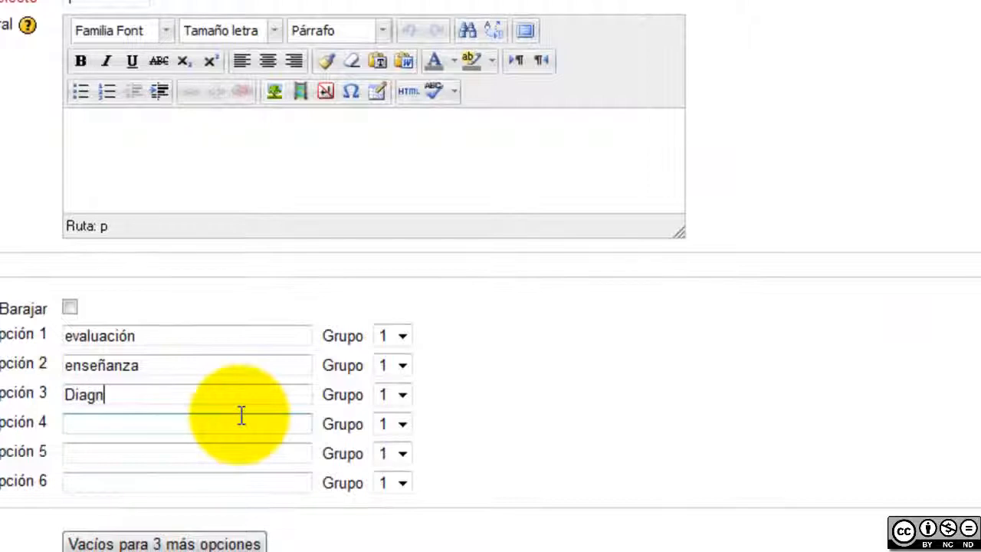
{"action": "type", "text": "Diagnóstica"}
{"action": "key", "text": "Tab"}
{"action": "type", "text": "Formativa"}
{"action": "key", "text": "Tab"}
{"action": "type", "text": "Sumativa"}
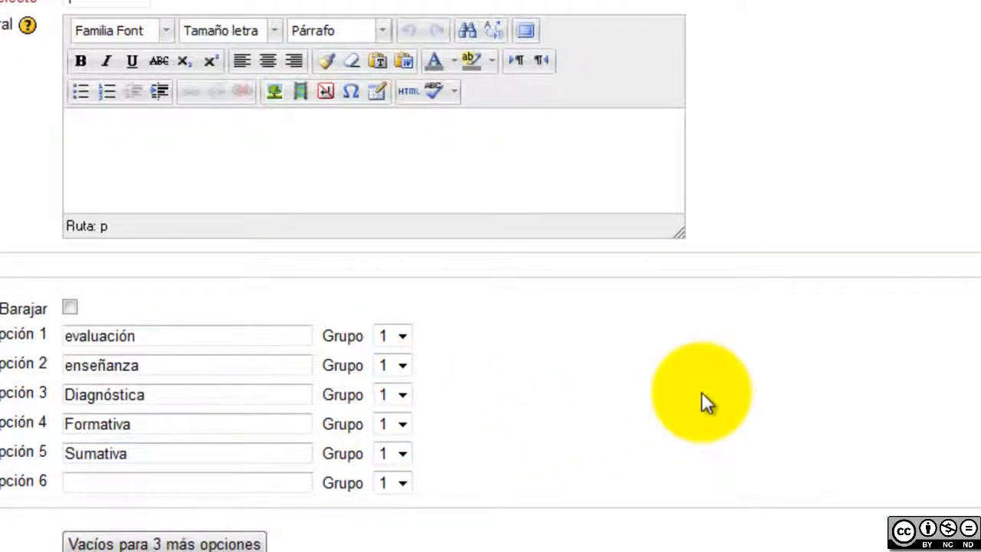
Save the Evaluación question with Guardar cambios
{"action": "scroll", "coordinate": [701, 399], "scroll_direction": "down", "scroll_amount": 5}
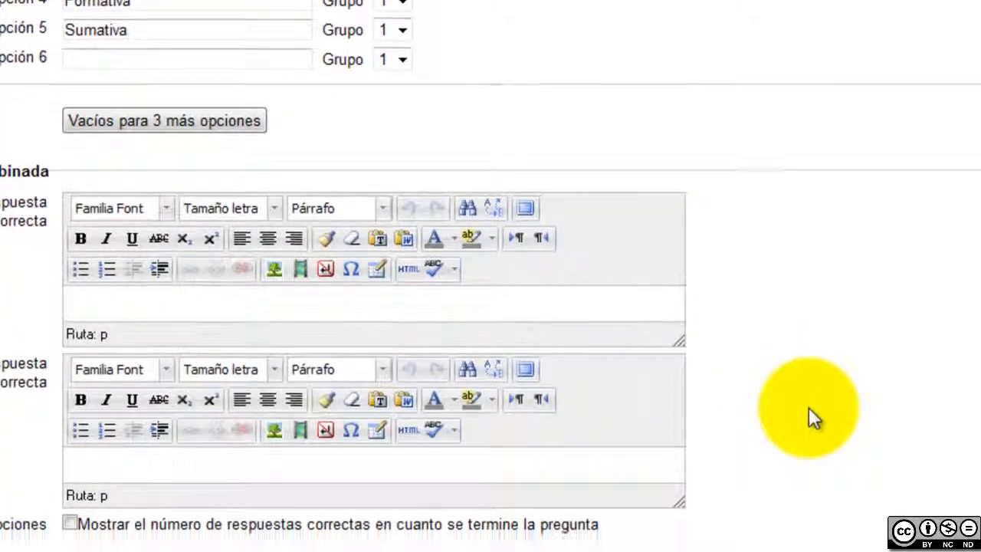
{"action": "scroll", "coordinate": [809, 406], "scroll_direction": "down", "scroll_amount": 3}
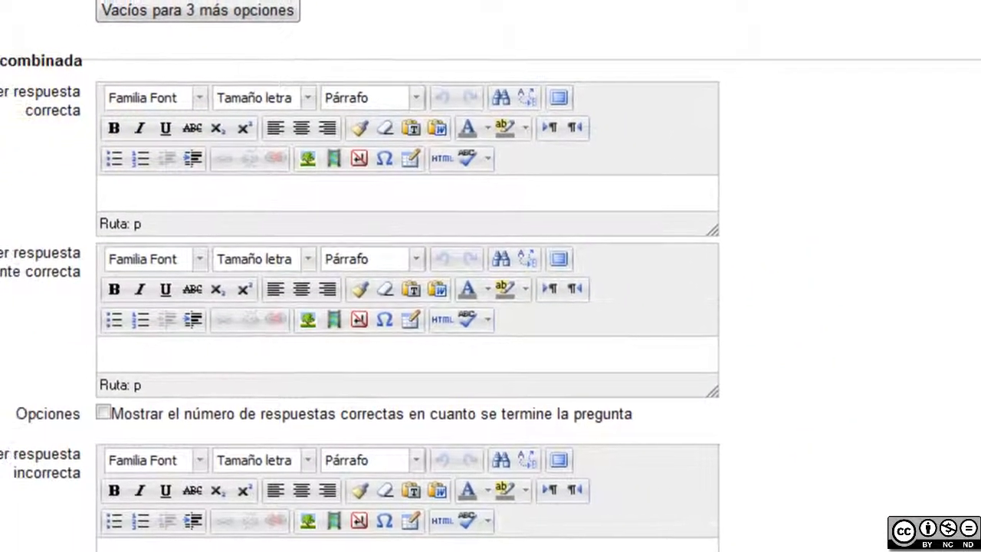
{"action": "scroll", "coordinate": [636, 450], "scroll_direction": "down", "scroll_amount": 3}
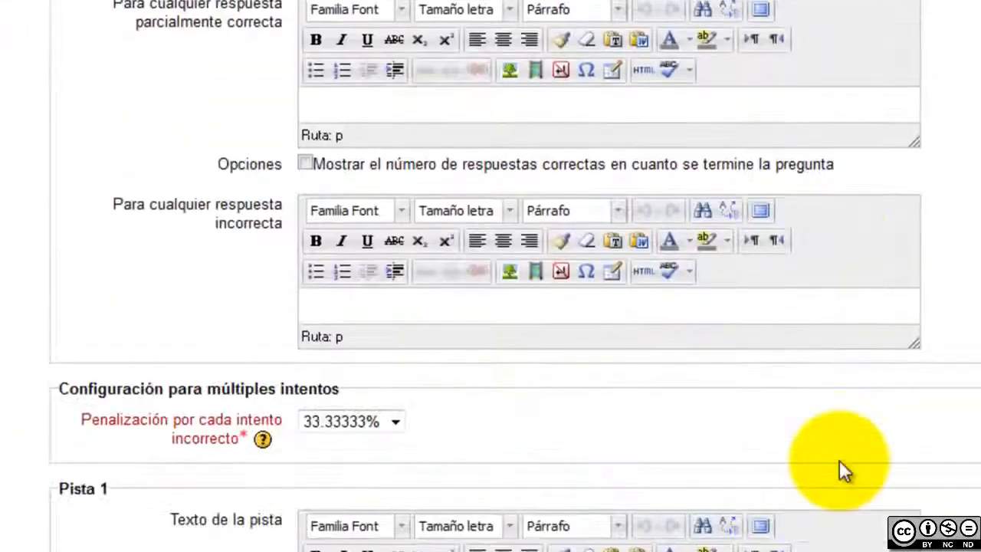
{"action": "scroll", "coordinate": [840, 464], "scroll_direction": "down", "scroll_amount": 3}
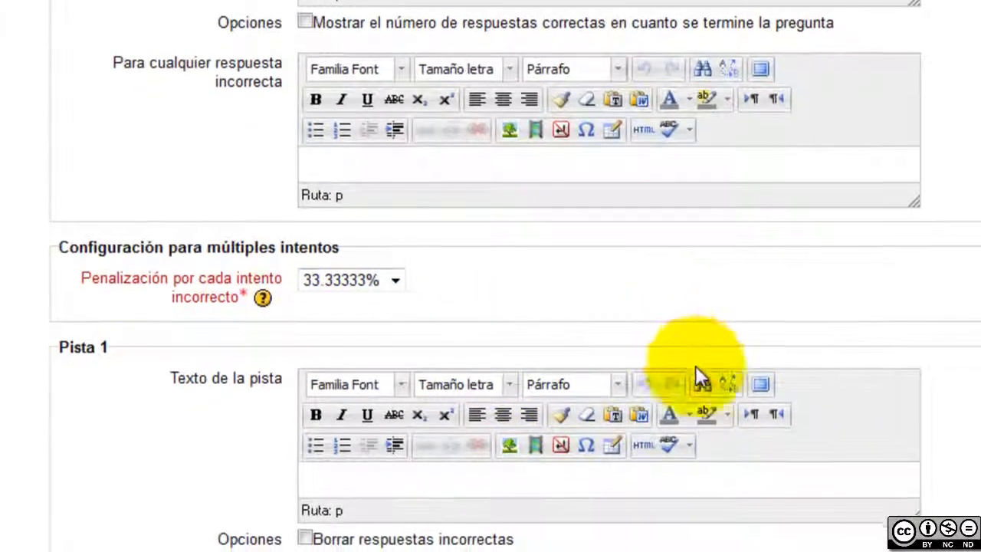
{"action": "scroll", "coordinate": [695, 366], "scroll_direction": "down", "scroll_amount": 5}
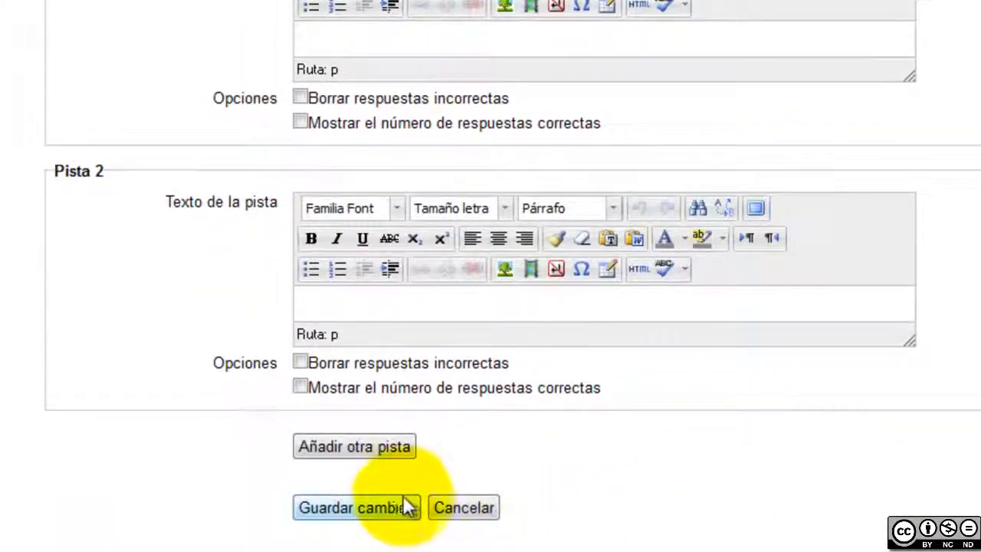
{"action": "left_click", "coordinate": [387, 508]}
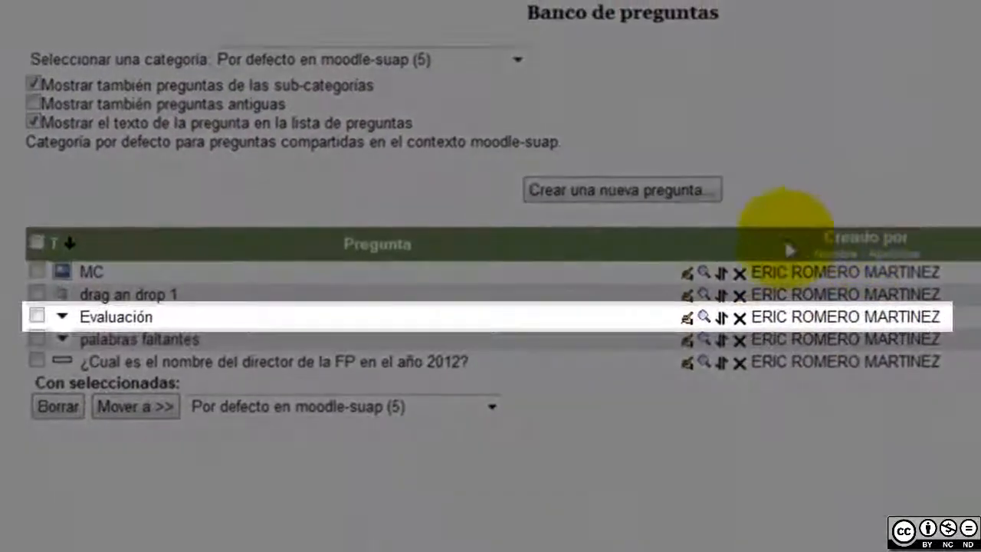
Open a widened preview of the Evaluación question and put evaluación in the estrategias blank
{"action": "left_click", "coordinate": [703, 317]}
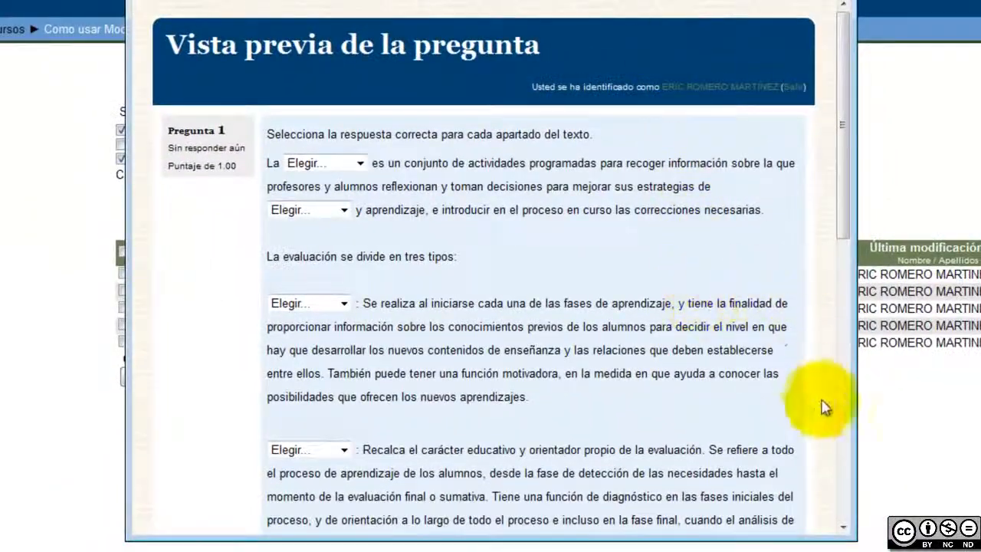
{"action": "left_click_drag", "start_coordinate": [856, 539], "coordinate": [977, 545]}
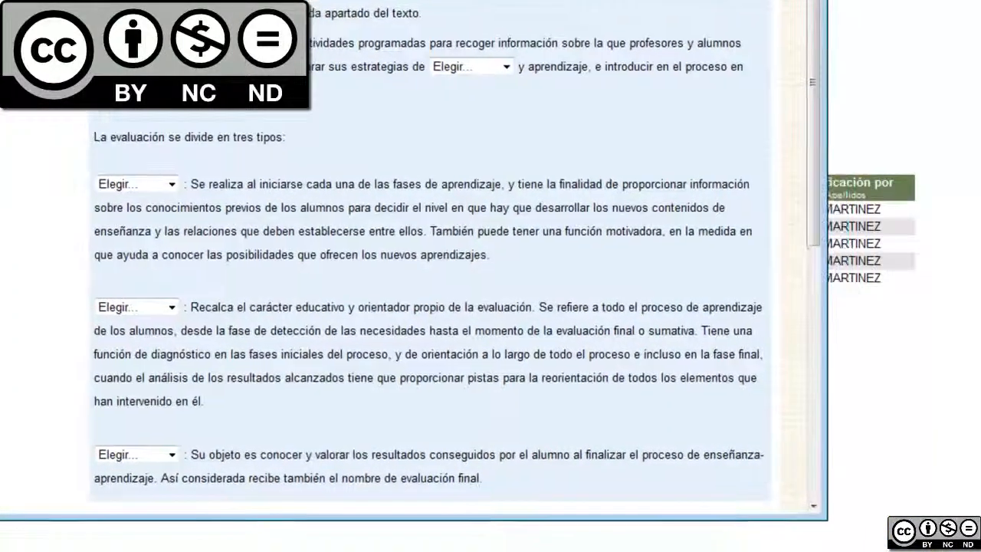
{"action": "left_click", "coordinate": [230, 91]}
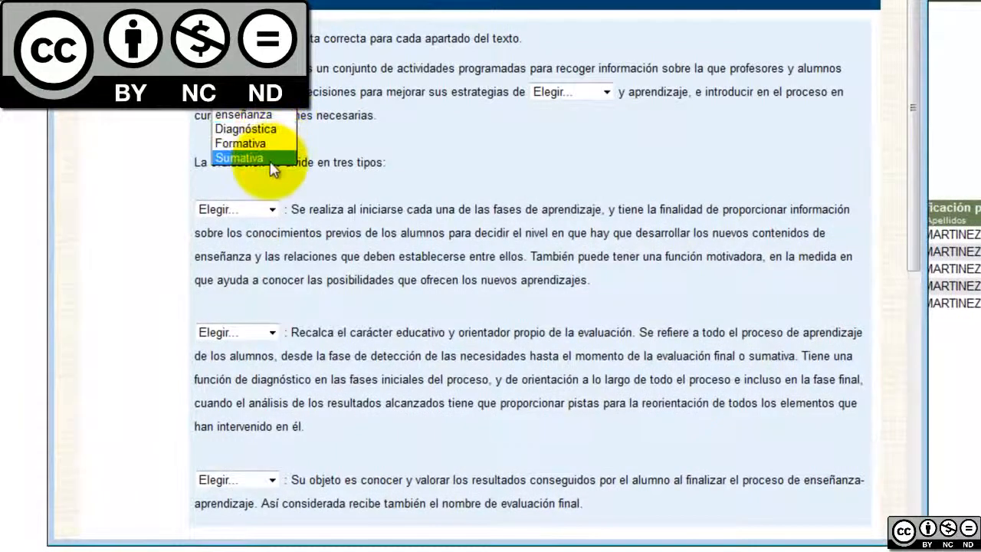
{"action": "left_click", "coordinate": [263, 117]}
{"action": "left_click", "coordinate": [591, 91]}
Fill the three evaluation-type blanks with Sumativa, Formativa and Formativa, then submit the attempt
{"action": "left_click", "coordinate": [561, 121]}
{"action": "left_click", "coordinate": [255, 211]}
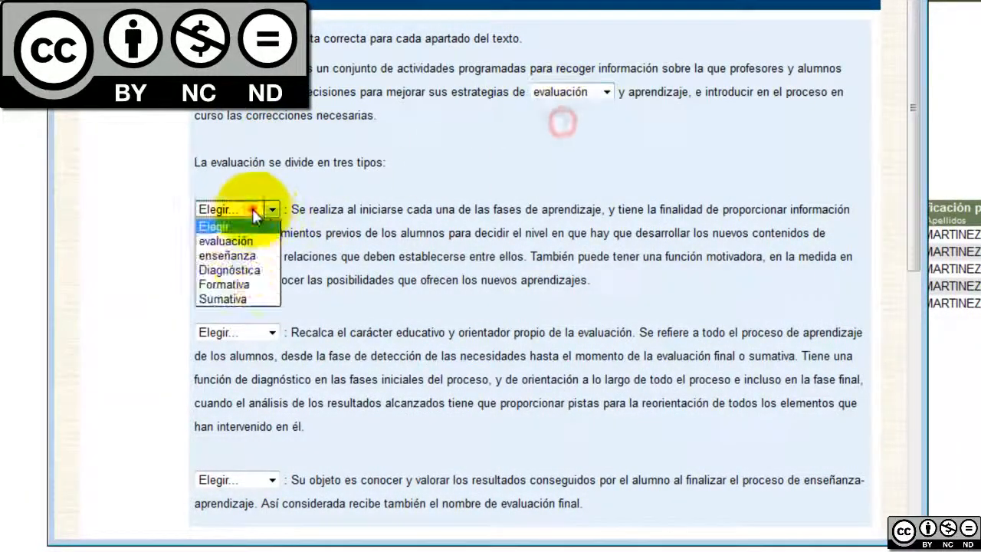
{"action": "left_click", "coordinate": [256, 407]}
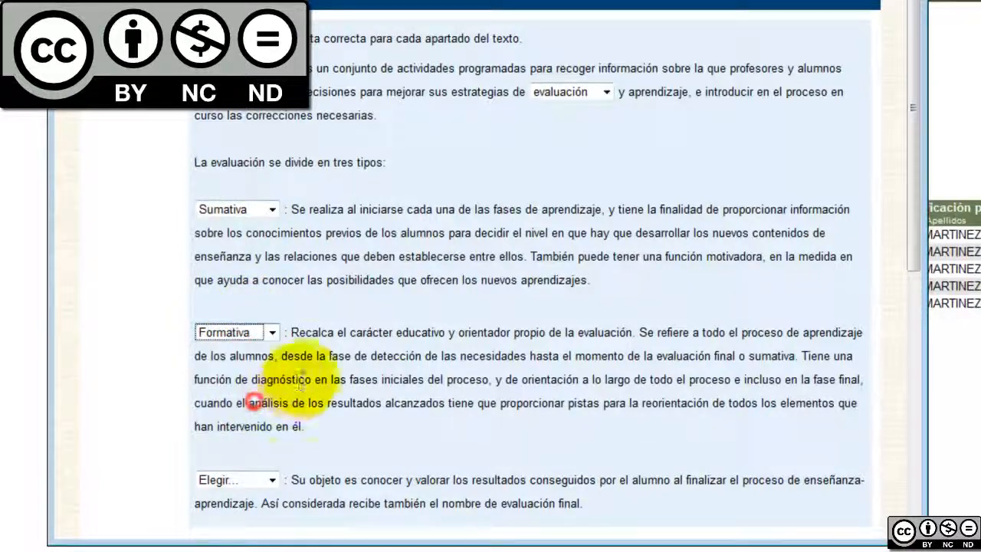
{"action": "left_click", "coordinate": [256, 479]}
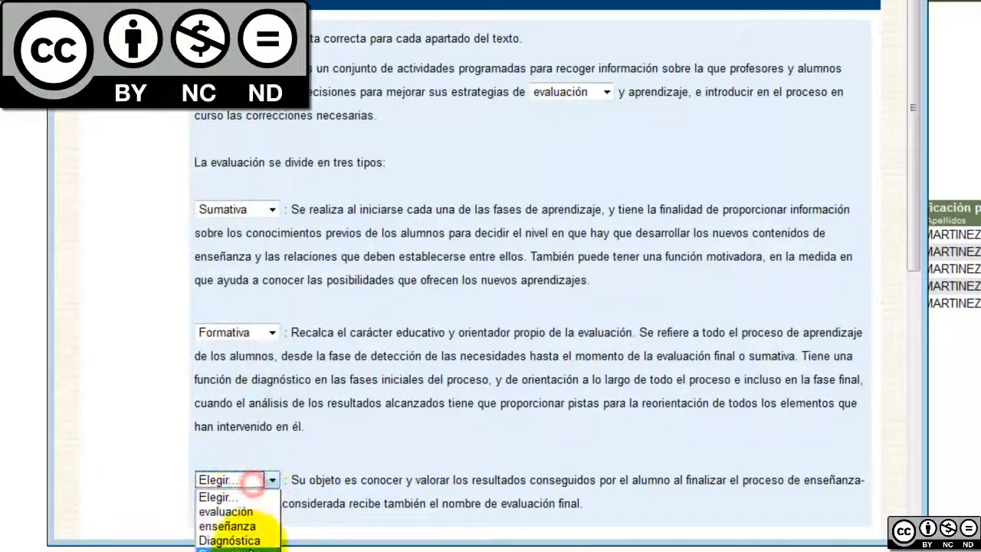
{"action": "left_click", "coordinate": [230, 546]}
{"action": "scroll", "coordinate": [718, 373], "scroll_direction": "down", "scroll_amount": 3}
{"action": "scroll", "coordinate": [718, 373], "scroll_direction": "down", "scroll_amount": 3}
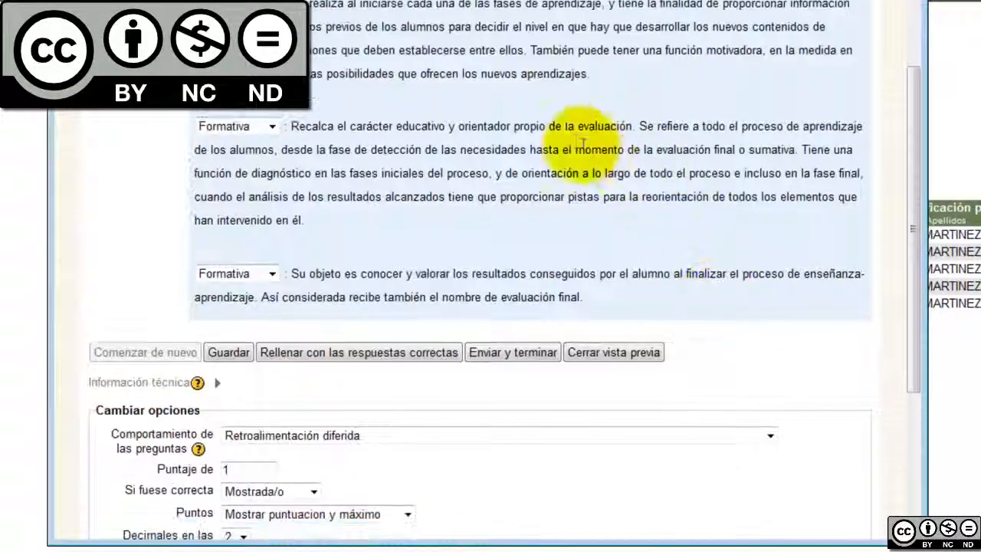
{"action": "scroll", "coordinate": [529, 146], "scroll_direction": "up", "scroll_amount": 6}
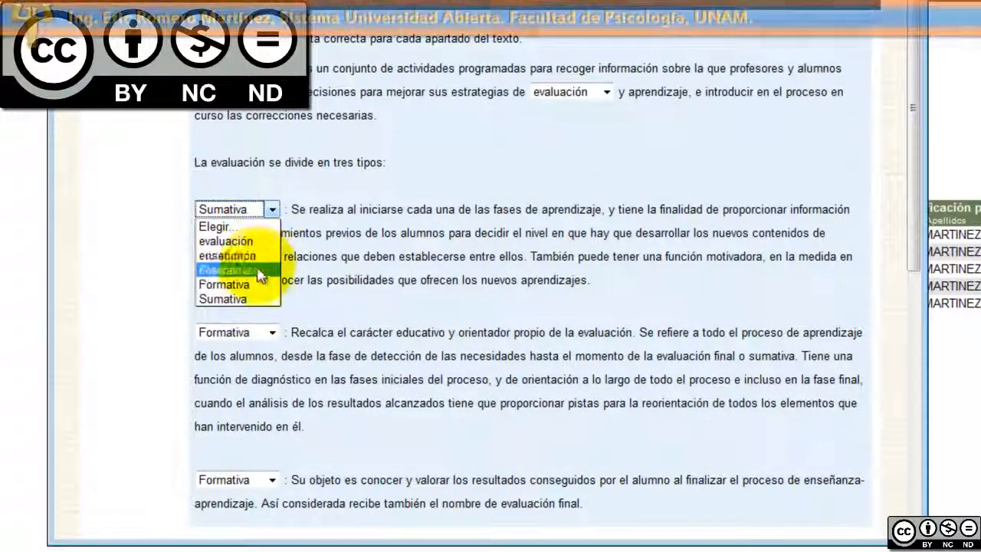
{"action": "left_click", "coordinate": [261, 301]}
{"action": "scroll", "coordinate": [490, 329], "scroll_direction": "down", "scroll_amount": 5}
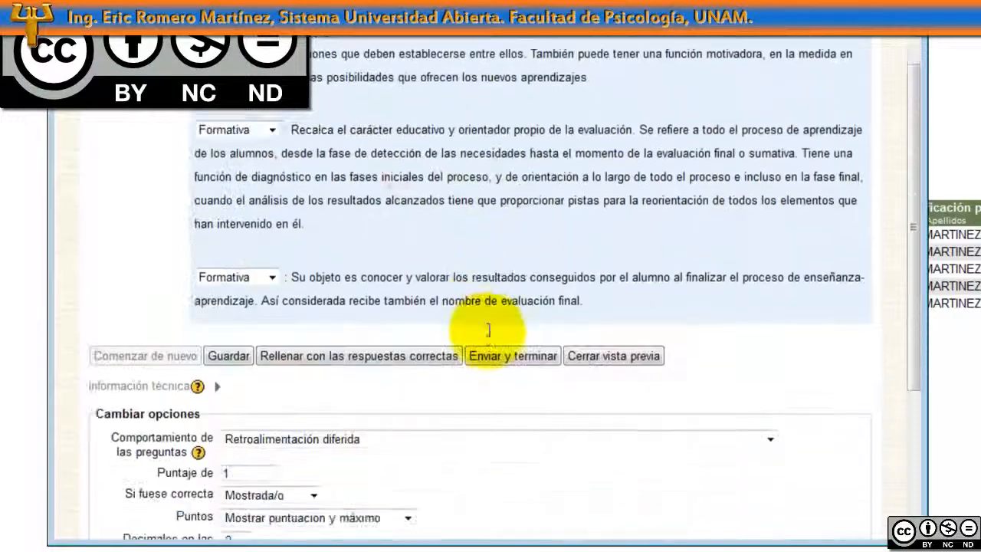
{"action": "left_click", "coordinate": [510, 354]}
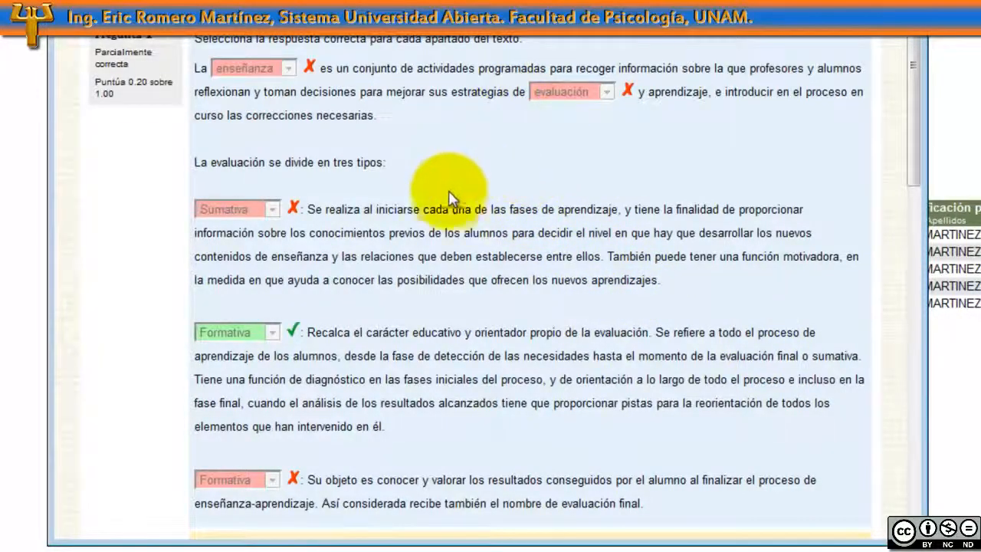
Highlight the correct answers evaluación, enseñanza, Diagnóstica, Formativa, Sumativa and the 0.20 score
{"action": "scroll", "coordinate": [429, 291], "scroll_direction": "down", "scroll_amount": 5}
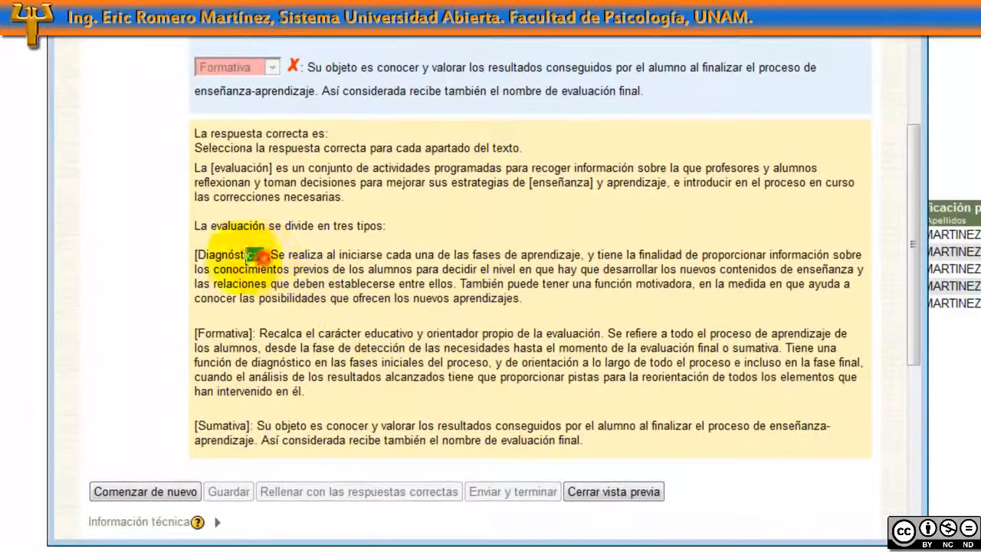
{"action": "left_click_drag", "start_coordinate": [259, 257], "coordinate": [196, 255]}
{"action": "left_click_drag", "start_coordinate": [253, 337], "coordinate": [193, 337]}
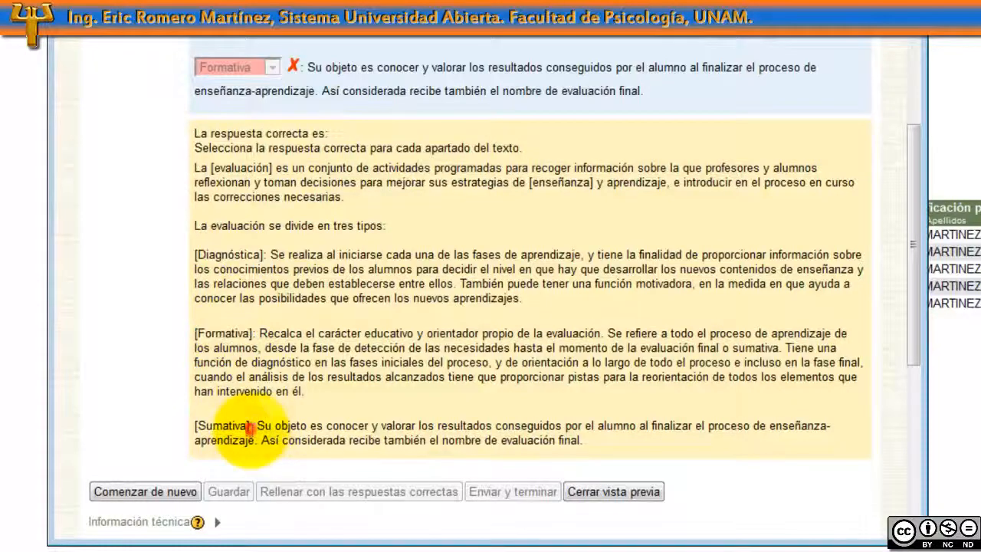
{"action": "left_click_drag", "start_coordinate": [250, 427], "coordinate": [194, 427]}
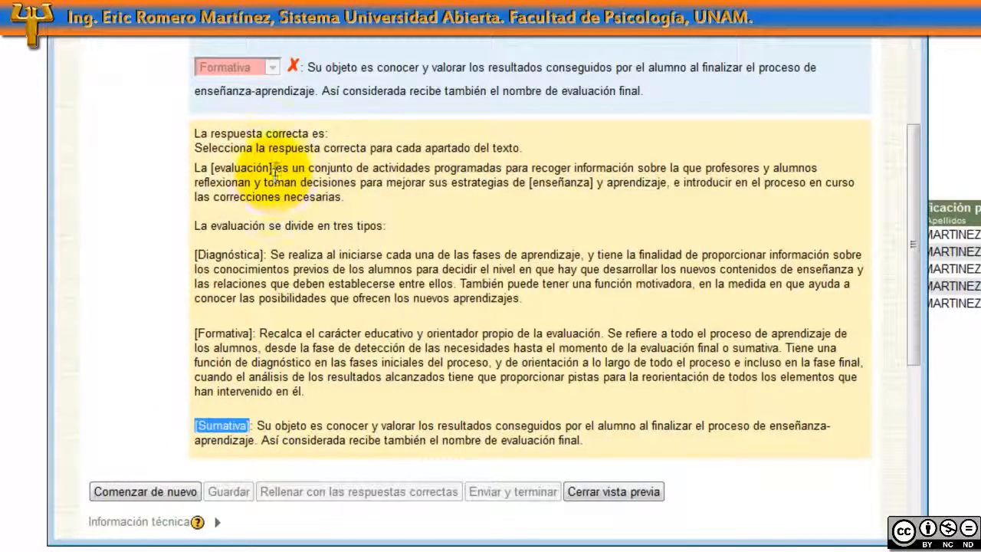
{"action": "left_click_drag", "start_coordinate": [275, 170], "coordinate": [219, 169]}
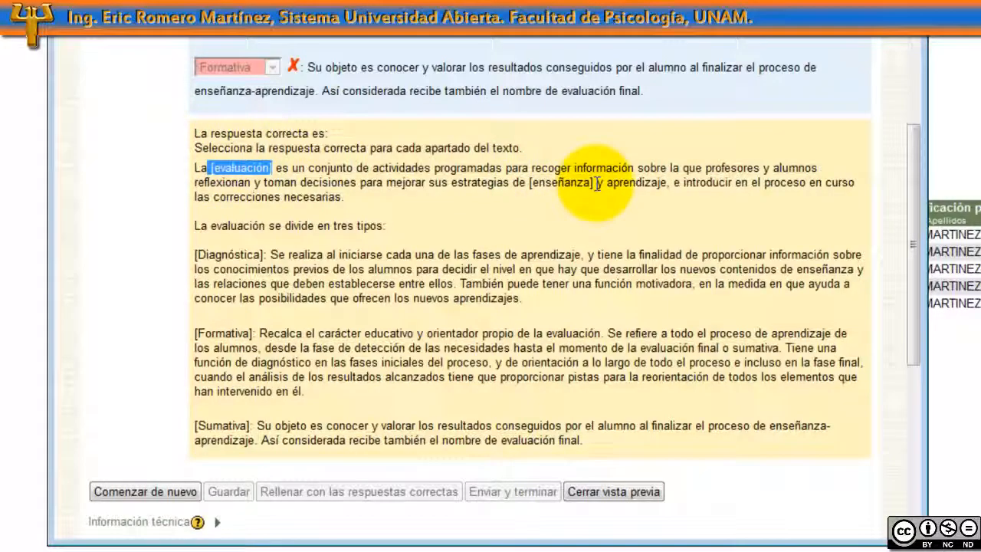
{"action": "left_click_drag", "start_coordinate": [594, 182], "coordinate": [528, 182]}
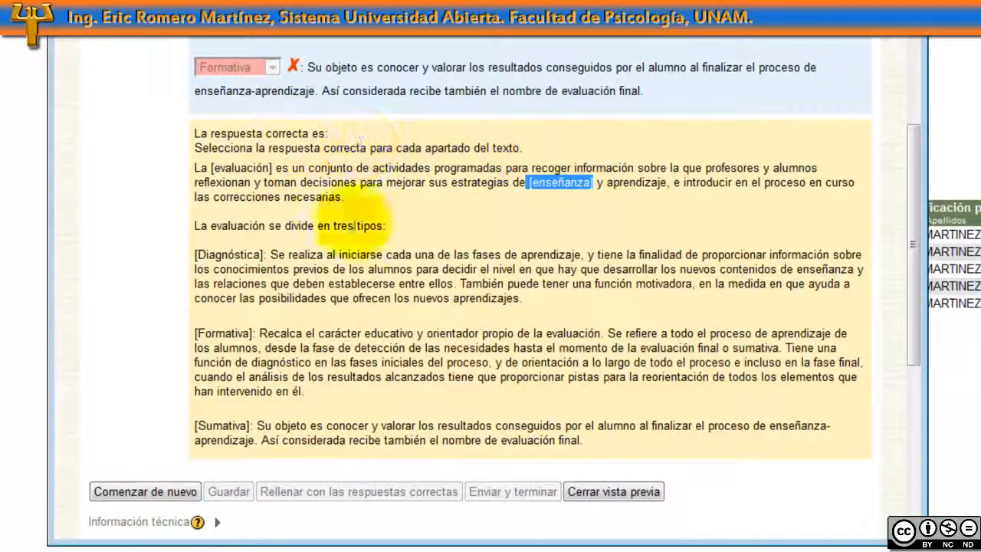
{"action": "scroll", "coordinate": [510, 373], "scroll_direction": "up", "scroll_amount": 5}
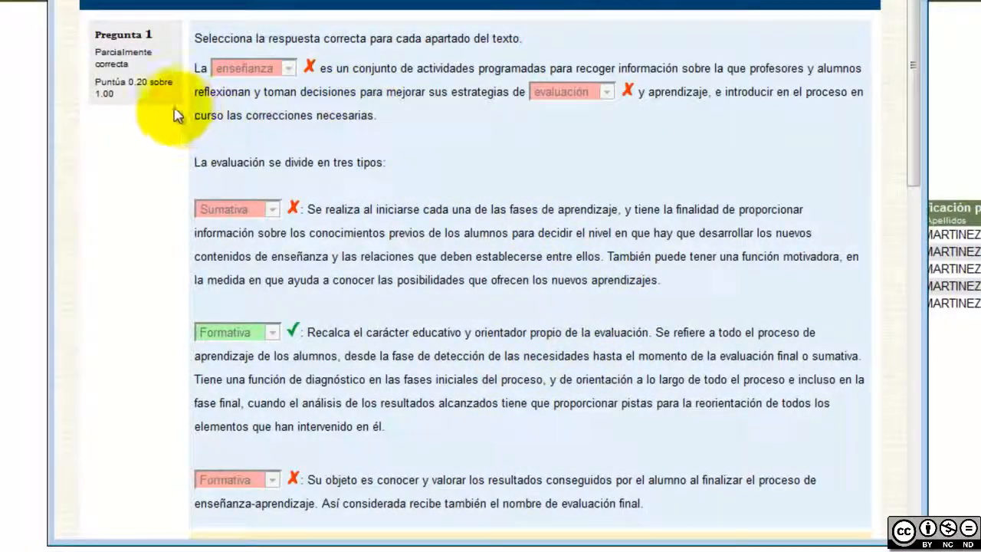
{"action": "left_click_drag", "start_coordinate": [129, 82], "coordinate": [172, 82]}
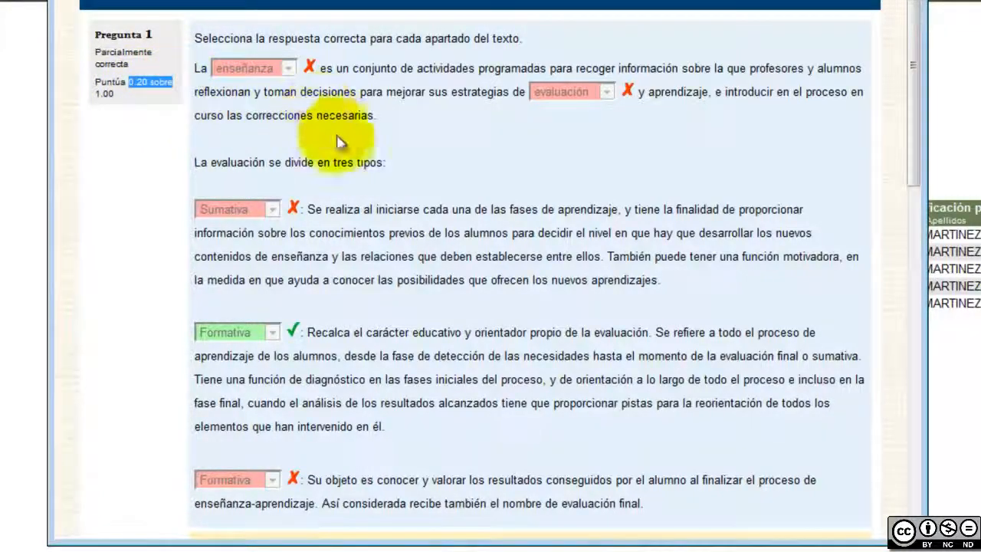
{"action": "scroll", "coordinate": [418, 198], "scroll_direction": "down", "scroll_amount": 10}
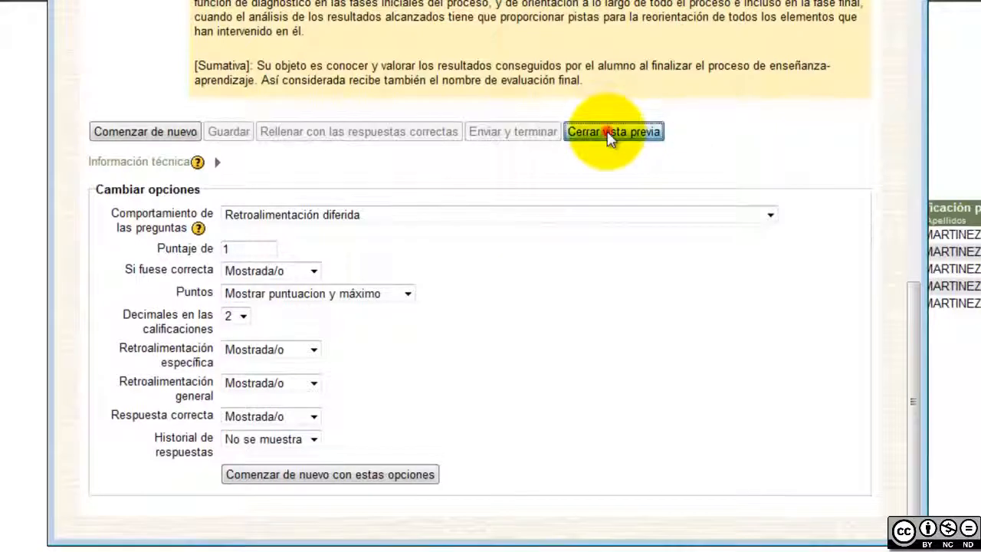
Close the preview and open the Evaluación question's edit form
{"action": "left_click", "coordinate": [610, 132]}
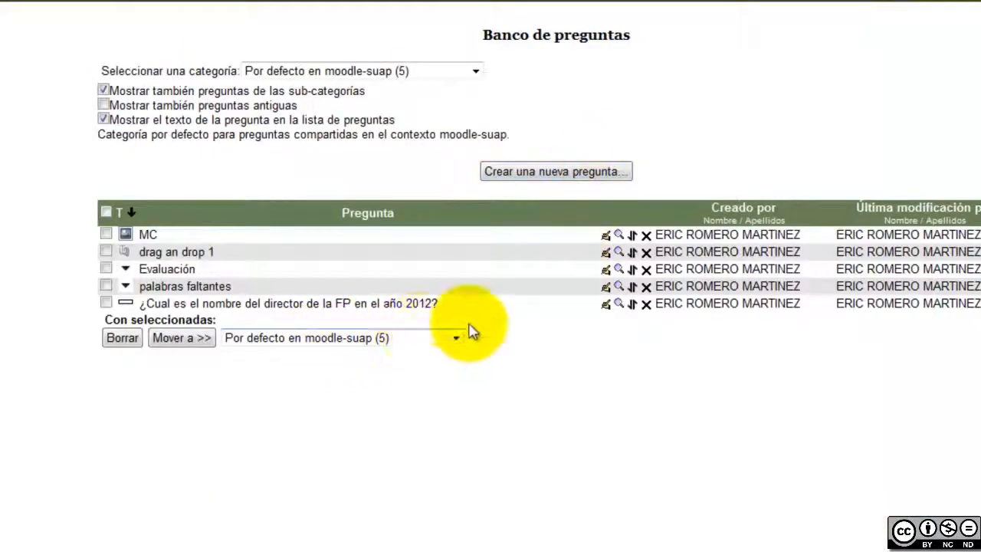
{"action": "left_click", "coordinate": [605, 270]}
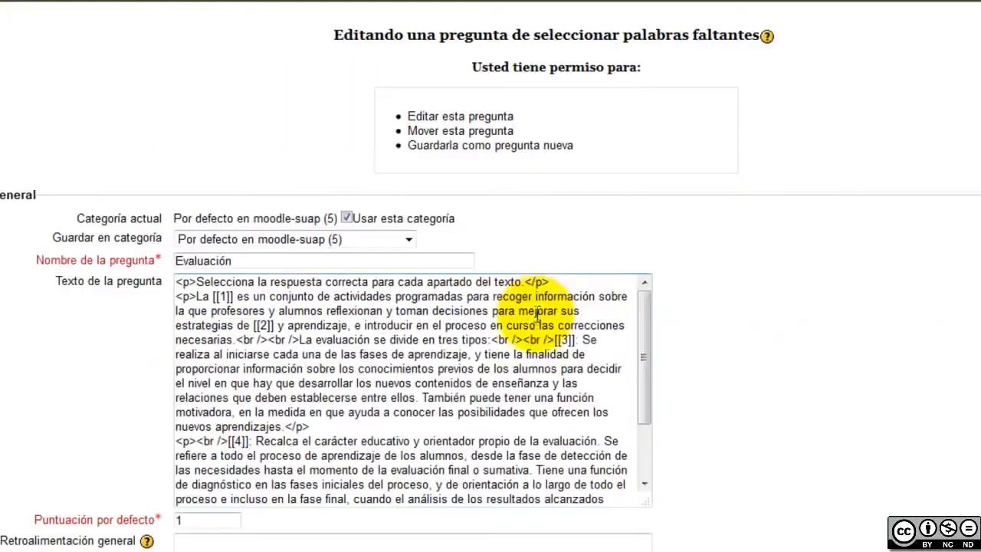
{"action": "scroll", "coordinate": [802, 296], "scroll_direction": "down", "scroll_amount": 3}
{"action": "scroll", "coordinate": [805, 296], "scroll_direction": "down", "scroll_amount": 3}
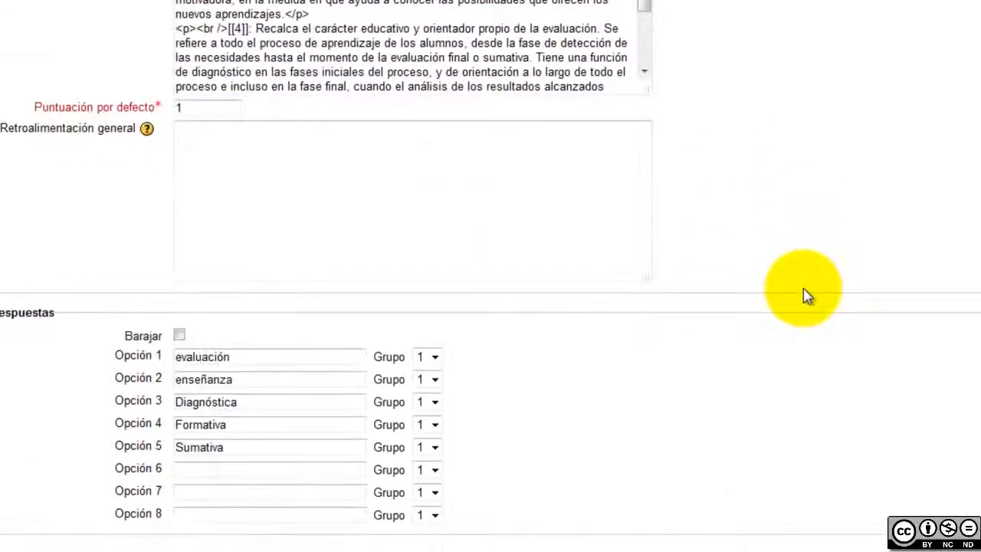
{"action": "scroll", "coordinate": [805, 296], "scroll_direction": "up", "scroll_amount": 3}
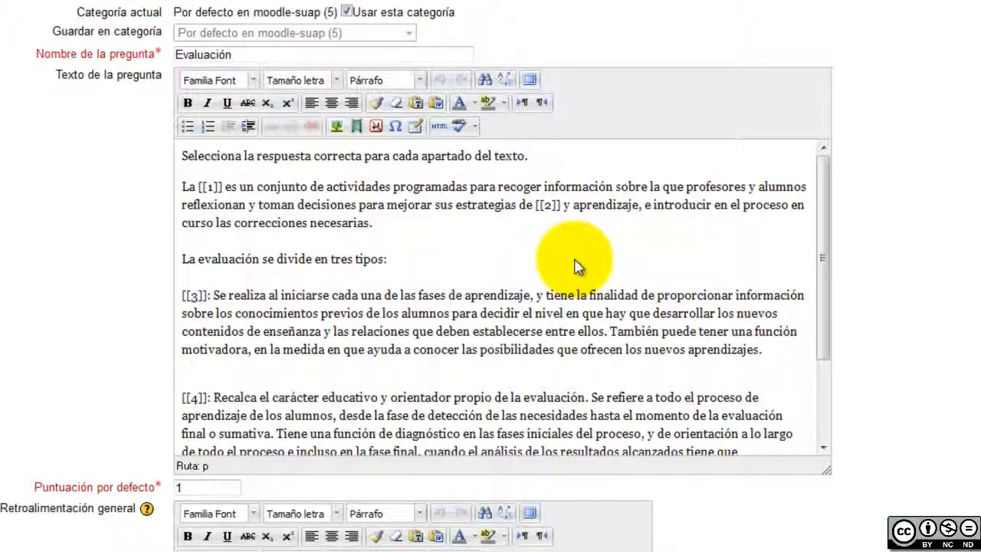
Highlight the paragraphs holding gaps [[1]]–[[5]], then move down to the answer options
{"action": "triple_click", "coordinate": [403, 221]}
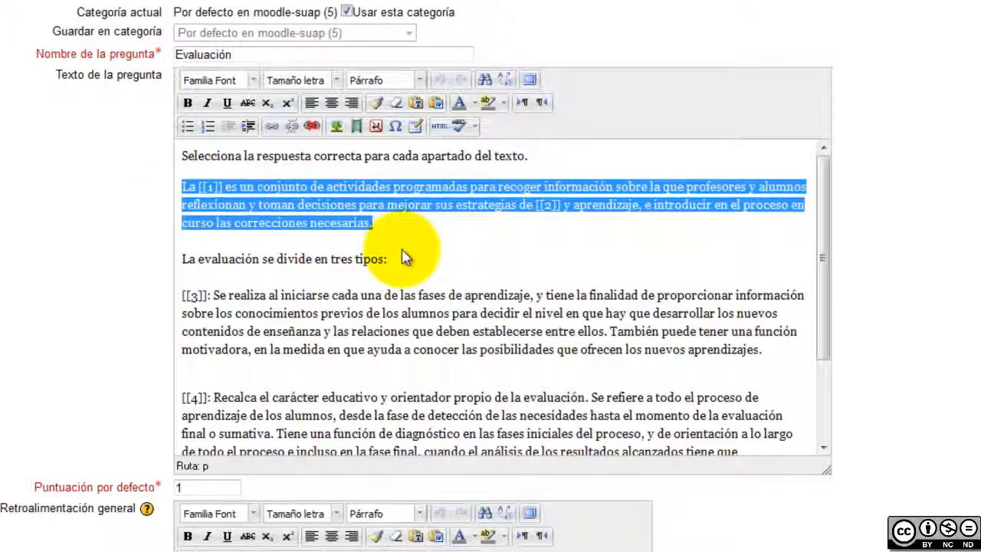
{"action": "scroll", "coordinate": [410, 257], "scroll_direction": "down", "scroll_amount": 3}
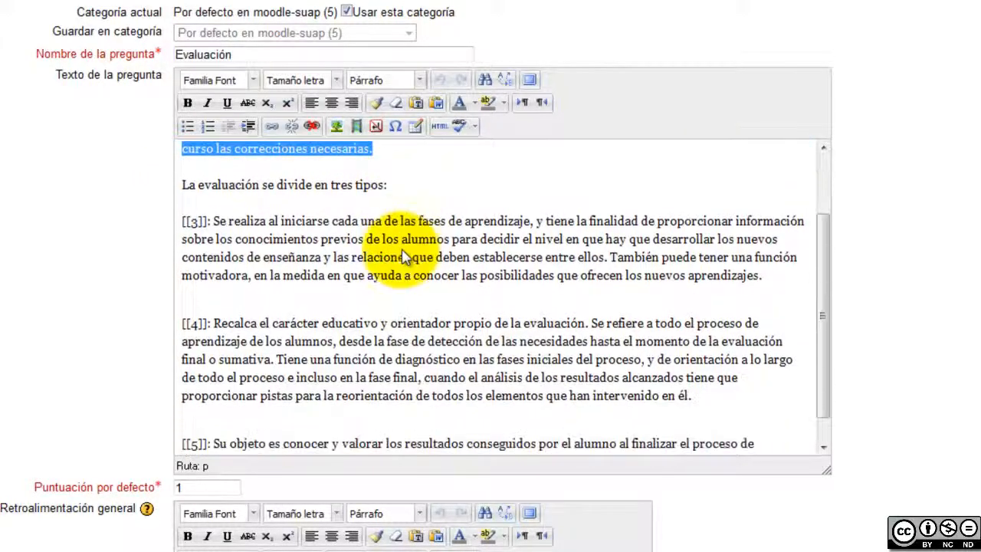
{"action": "left_click_drag", "start_coordinate": [192, 192], "coordinate": [336, 434]}
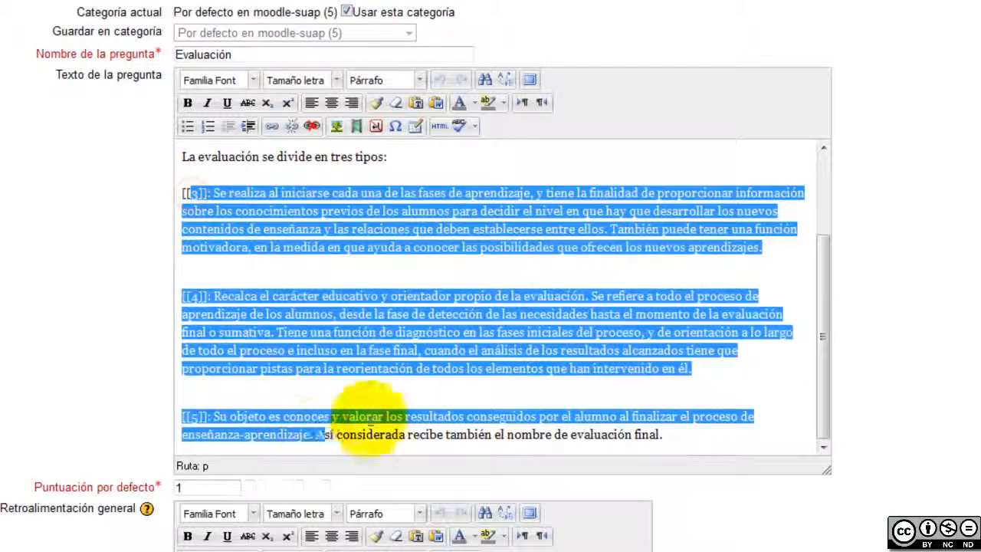
{"action": "scroll", "coordinate": [486, 390], "scroll_direction": "down", "scroll_amount": 5}
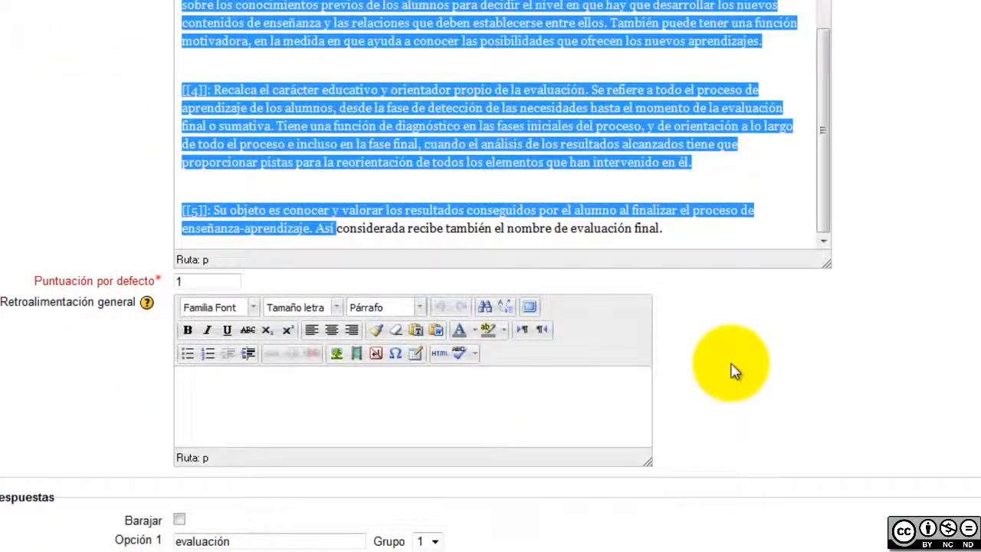
{"action": "left_click", "coordinate": [722, 192]}
{"action": "scroll", "coordinate": [722, 192], "scroll_direction": "down", "scroll_amount": 5}
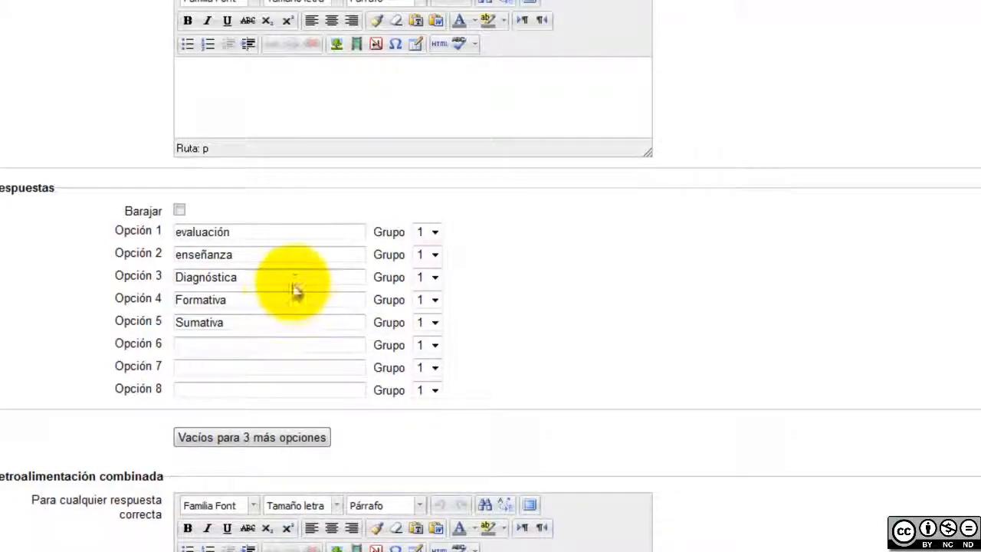
Put Diagnóstica, Formativa and Sumativa in Grupo 2 and turn on Barajar
{"action": "left_click", "coordinate": [435, 277]}
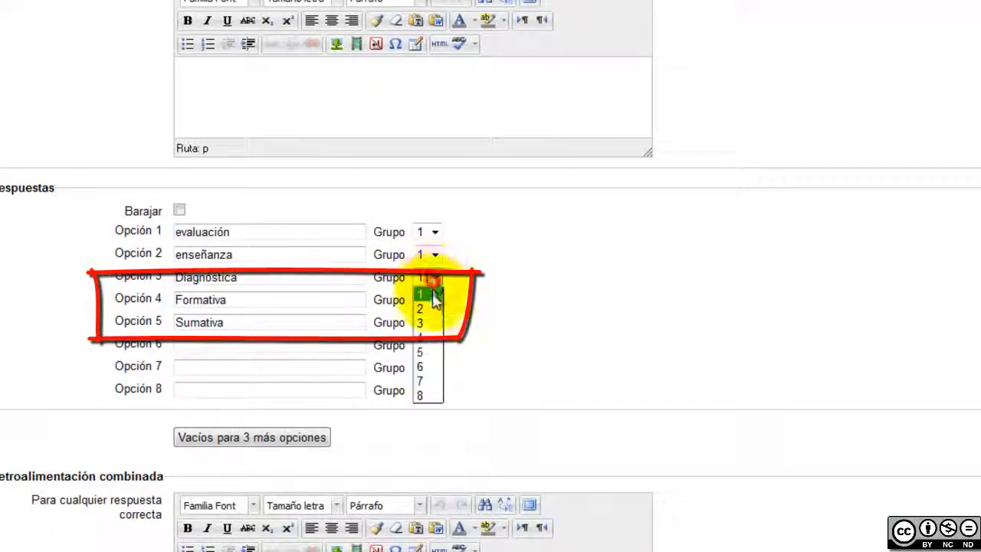
{"action": "left_click", "coordinate": [433, 308]}
{"action": "left_click", "coordinate": [435, 299]}
{"action": "left_click", "coordinate": [428, 331]}
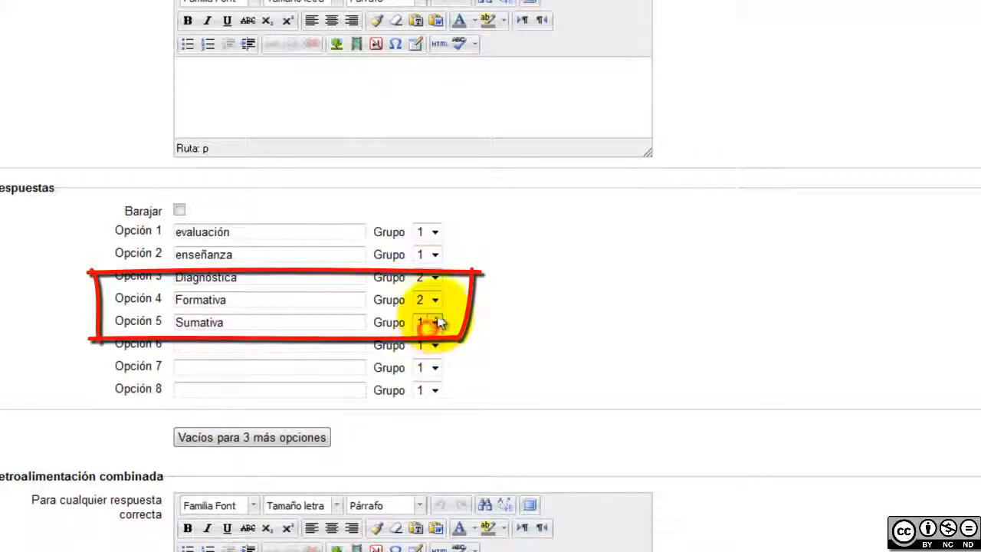
{"action": "left_click", "coordinate": [434, 322]}
{"action": "left_click", "coordinate": [429, 352]}
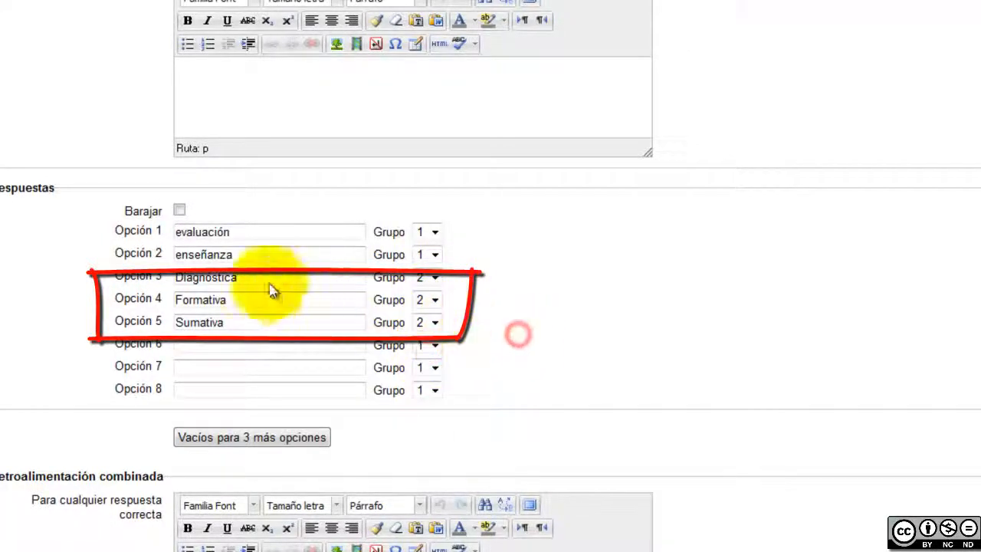
{"action": "left_click", "coordinate": [179, 210]}
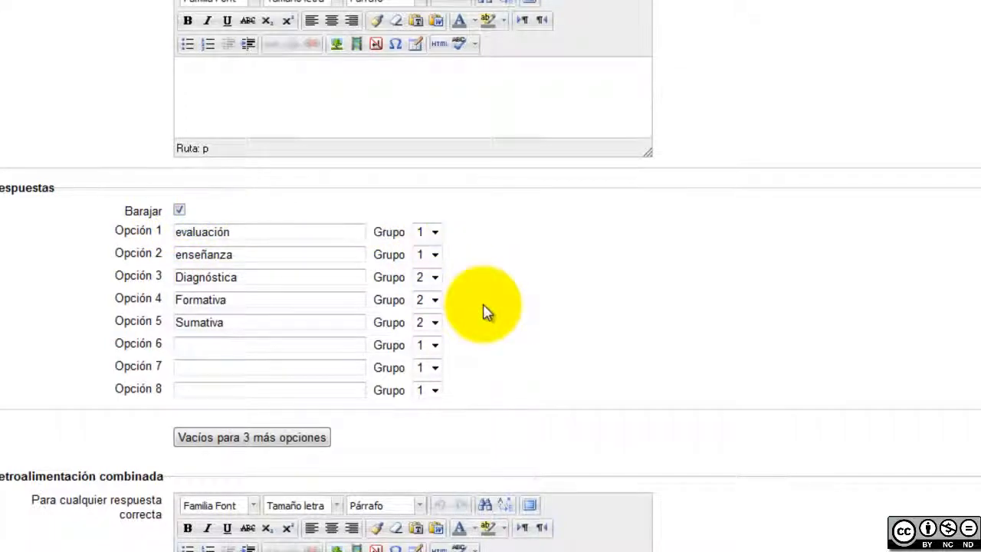
Save the question and dismiss the question-type chooser
{"action": "scroll", "coordinate": [552, 321], "scroll_direction": "down", "scroll_amount": 3}
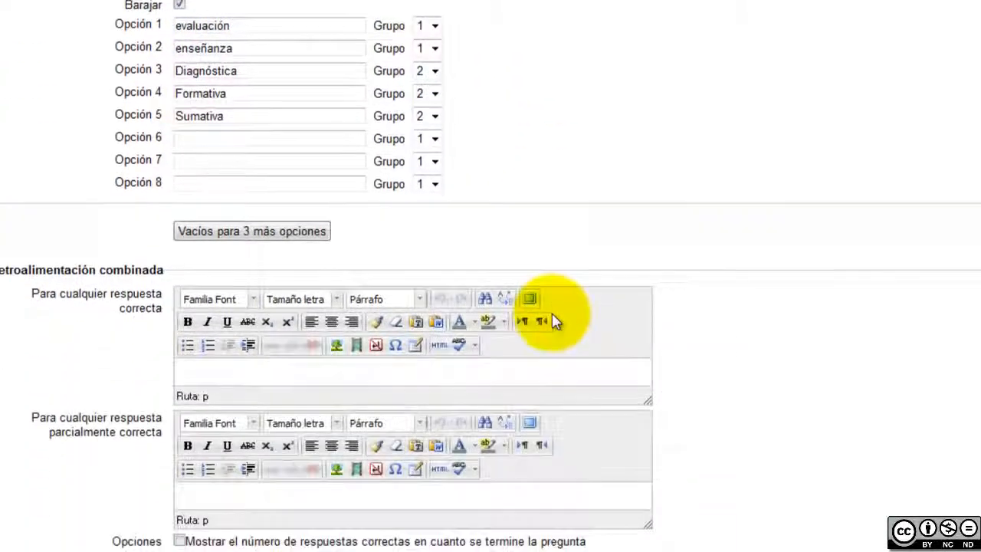
{"action": "scroll", "coordinate": [556, 321], "scroll_direction": "down", "scroll_amount": 15}
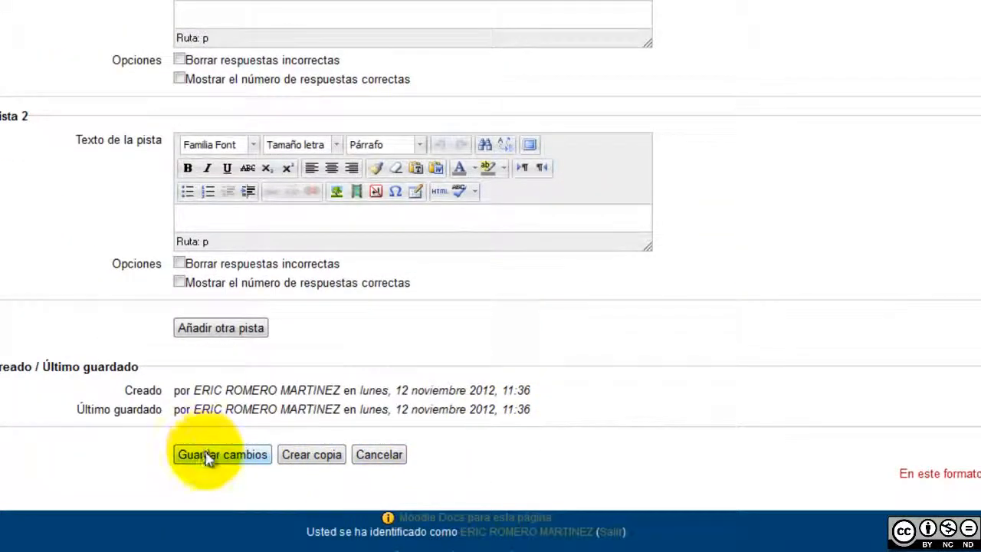
{"action": "left_click", "coordinate": [206, 456]}
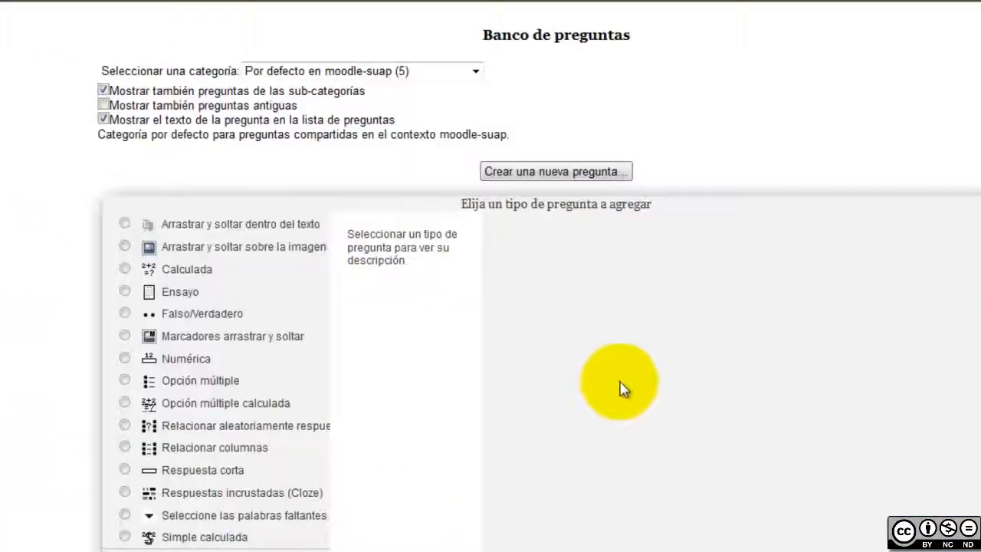
{"action": "key", "text": "Escape"}
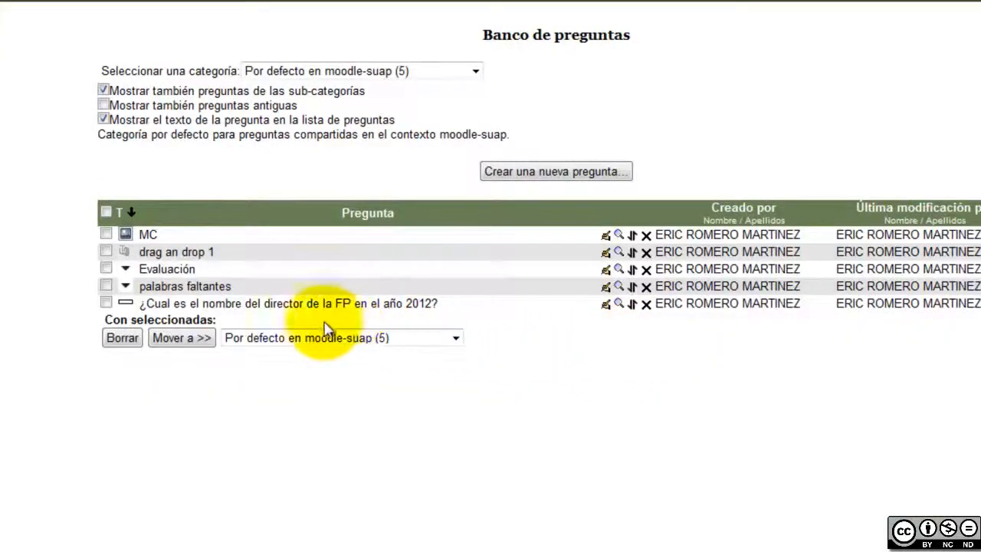
Preview the Evaluación question and fill the first two gaps with evaluación and enseñanza
{"action": "left_click", "coordinate": [618, 269]}
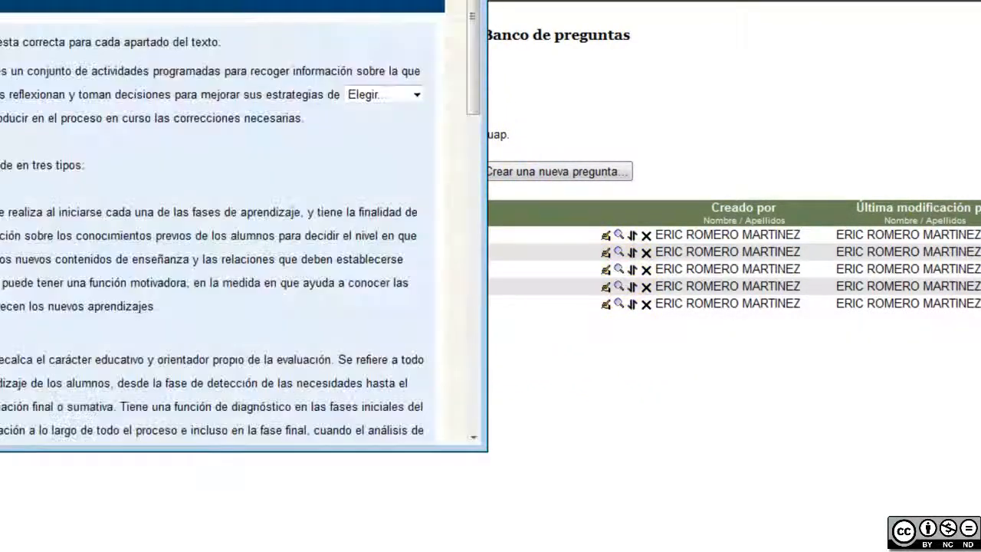
{"action": "left_click_drag", "start_coordinate": [241, 2], "coordinate": [572, 1]}
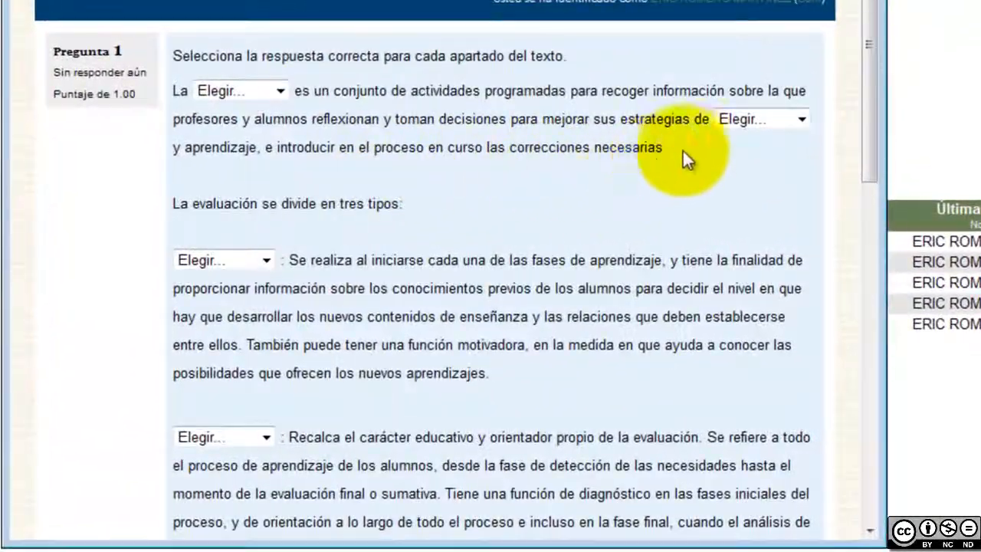
{"action": "left_click_drag", "start_coordinate": [657, 155], "coordinate": [176, 92]}
{"action": "left_click", "coordinate": [267, 131]}
{"action": "left_click", "coordinate": [280, 91]}
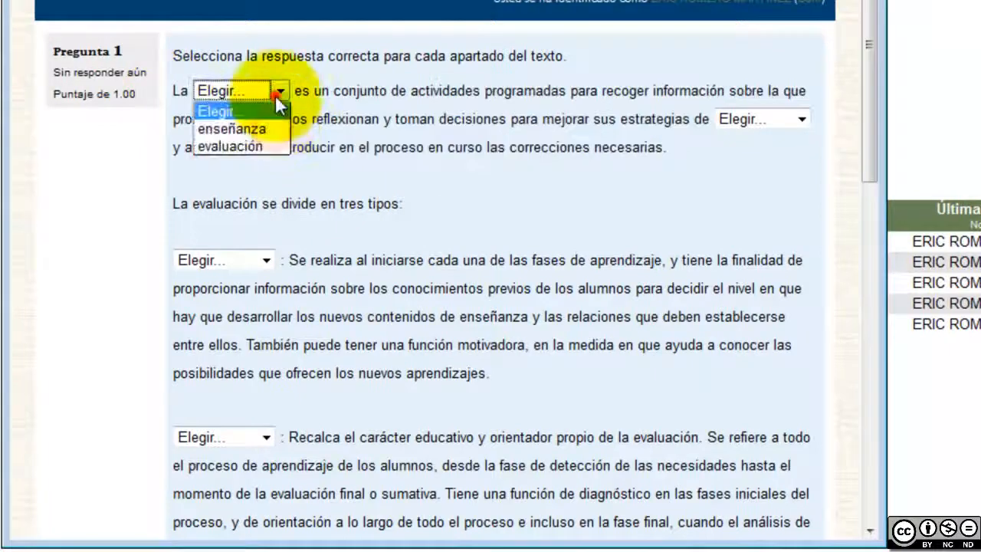
{"action": "left_click", "coordinate": [277, 146]}
{"action": "left_click", "coordinate": [769, 119]}
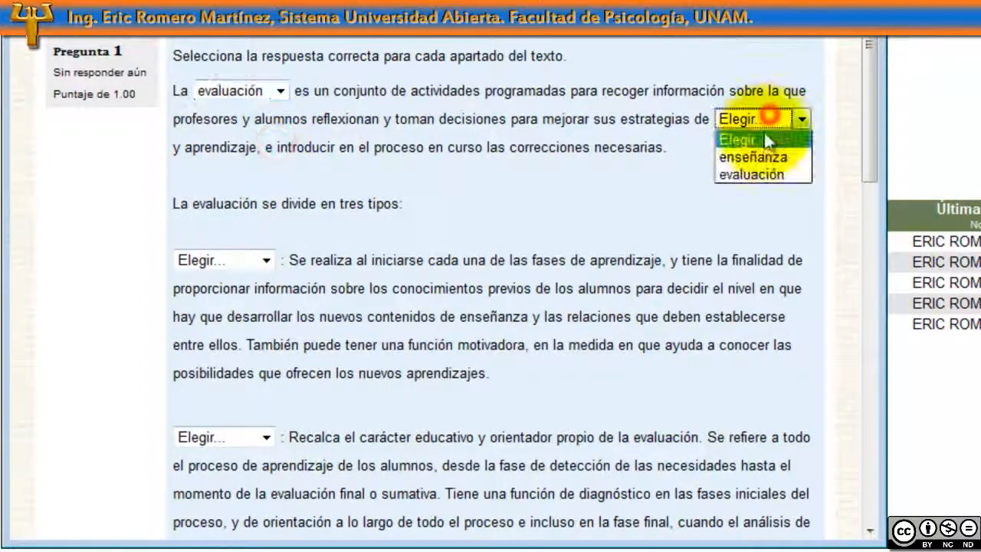
{"action": "left_click", "coordinate": [763, 158]}
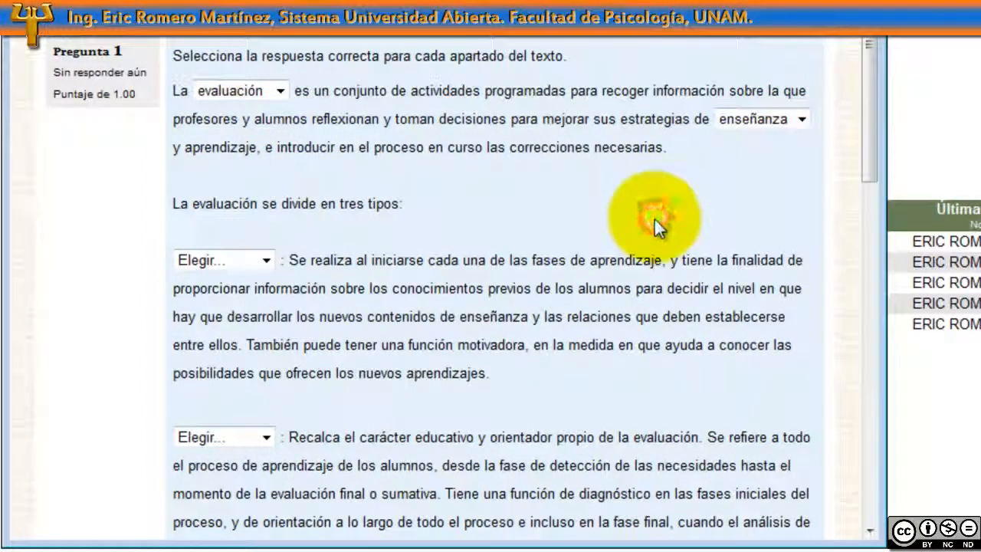
Fill the fourth gap with Sumativa and the last gap with Diagnóstica
{"action": "scroll", "coordinate": [654, 219], "scroll_direction": "down", "scroll_amount": 5}
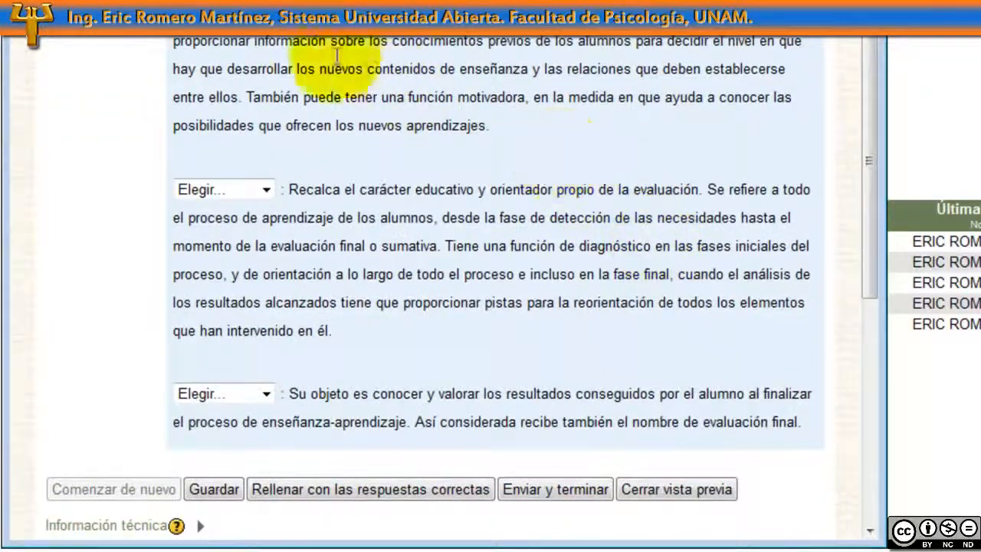
{"action": "left_click", "coordinate": [243, 34]}
{"action": "left_click", "coordinate": [252, 83]}
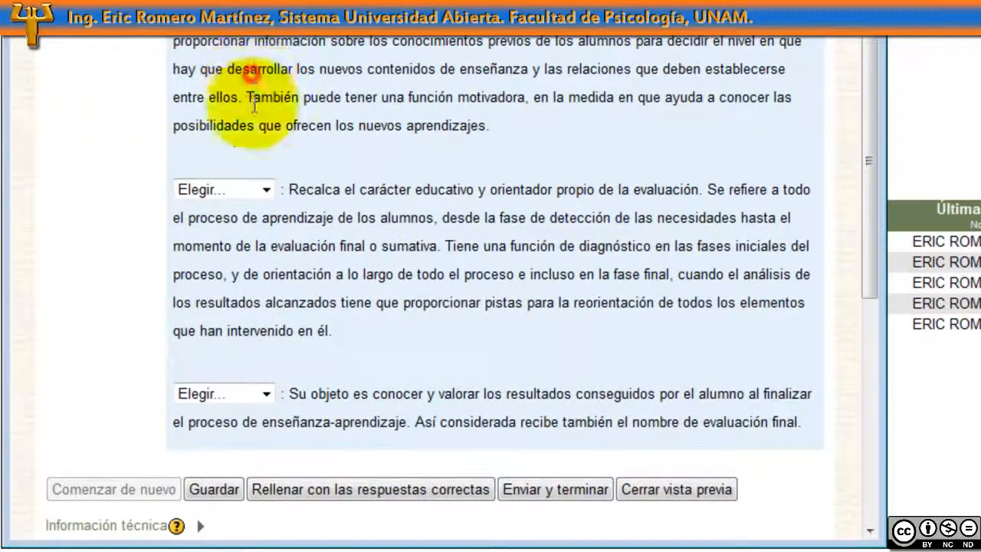
{"action": "left_click", "coordinate": [263, 190]}
{"action": "left_click", "coordinate": [257, 246]}
{"action": "left_click", "coordinate": [260, 394]}
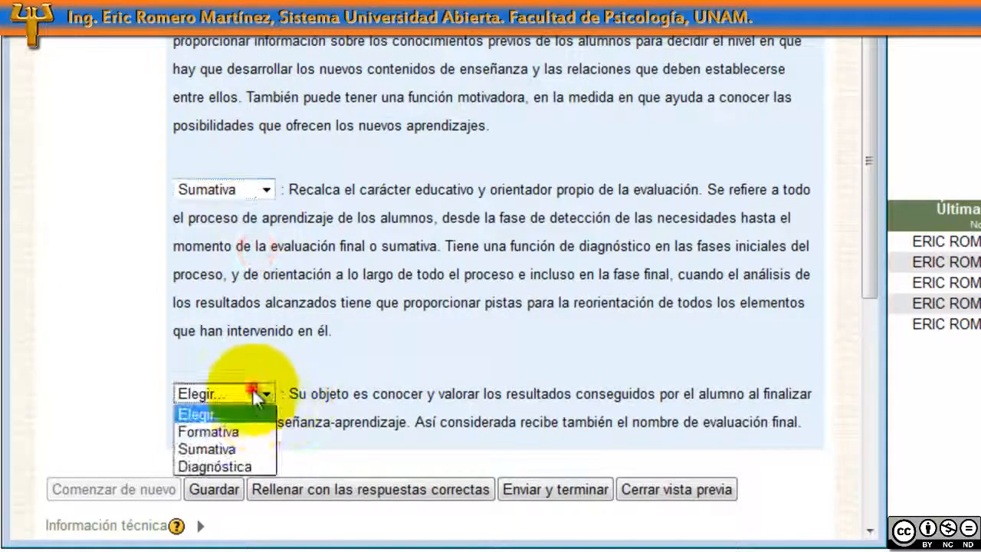
{"action": "left_click", "coordinate": [245, 464]}
Submit the attempt and check the partially correct 0.40 out of 1.00 score
{"action": "scroll", "coordinate": [558, 355], "scroll_direction": "up", "scroll_amount": 3}
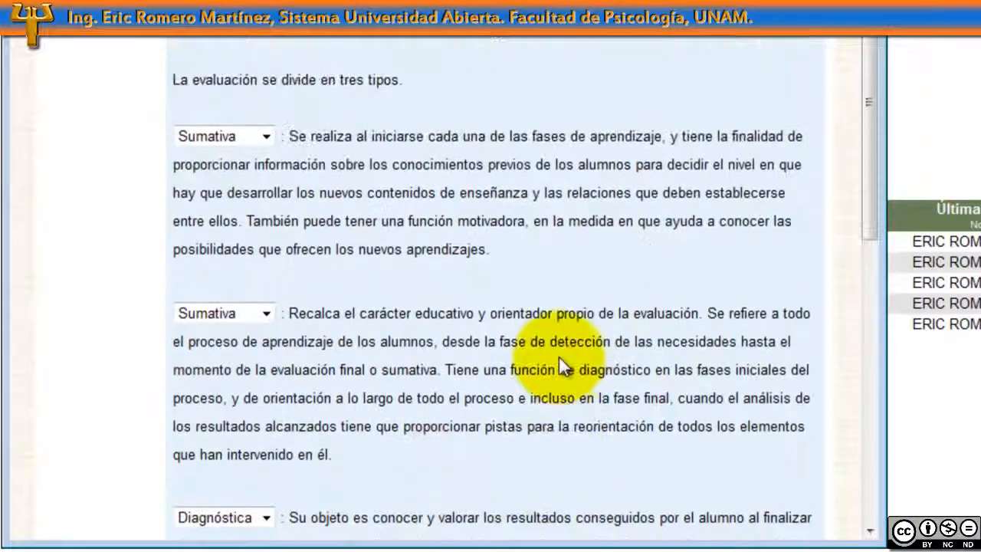
{"action": "scroll", "coordinate": [559, 355], "scroll_direction": "down", "scroll_amount": 2}
{"action": "scroll", "coordinate": [559, 365], "scroll_direction": "down", "scroll_amount": 2}
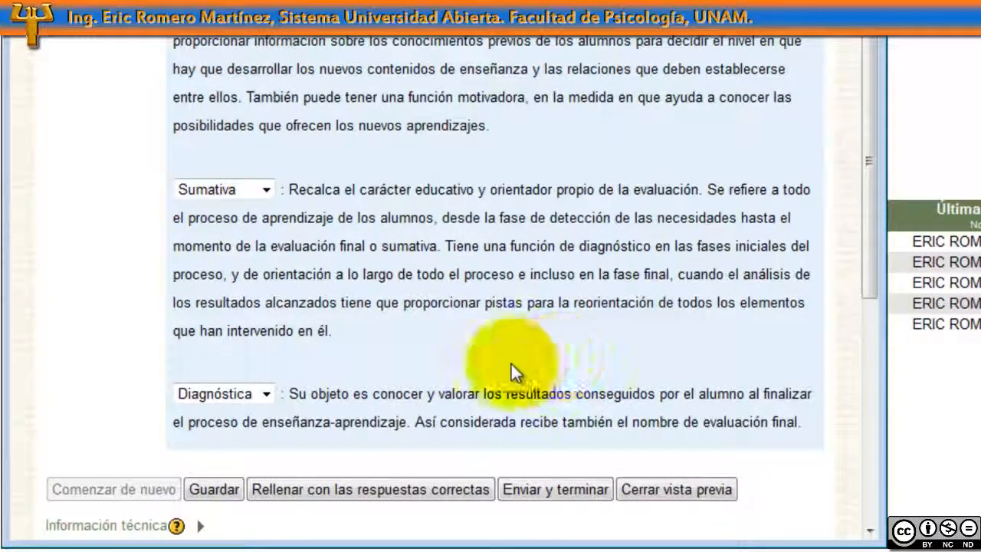
{"action": "left_click", "coordinate": [558, 494]}
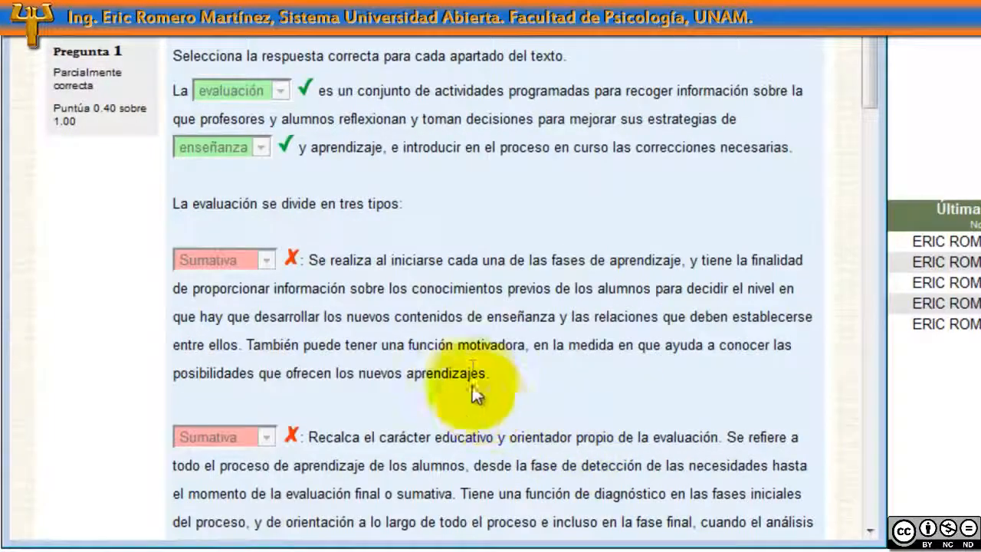
{"action": "scroll", "coordinate": [566, 368], "scroll_direction": "down", "scroll_amount": 3}
{"action": "scroll", "coordinate": [567, 368], "scroll_direction": "down", "scroll_amount": 8}
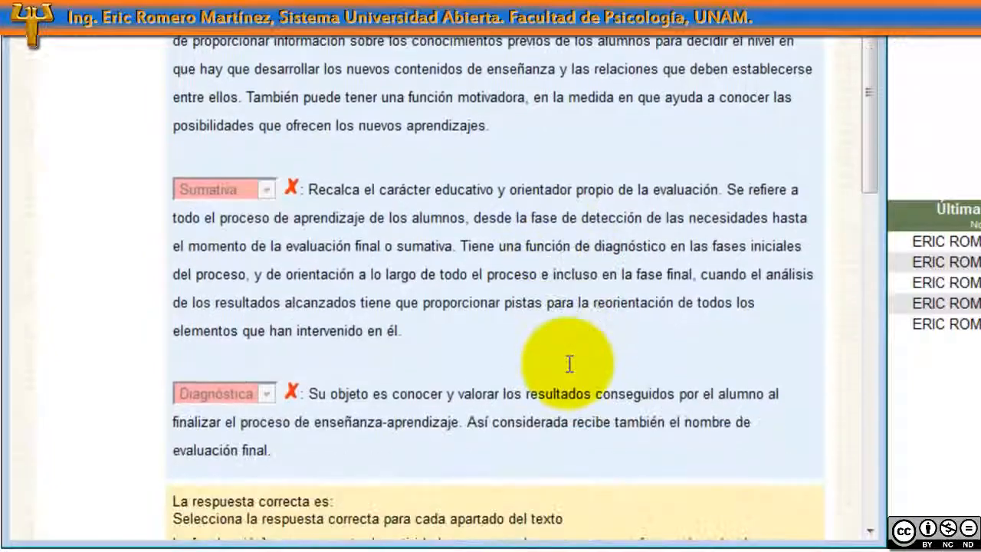
Check the correct answers, close the preview and start creating a new question
{"action": "scroll", "coordinate": [570, 372], "scroll_direction": "down", "scroll_amount": 10}
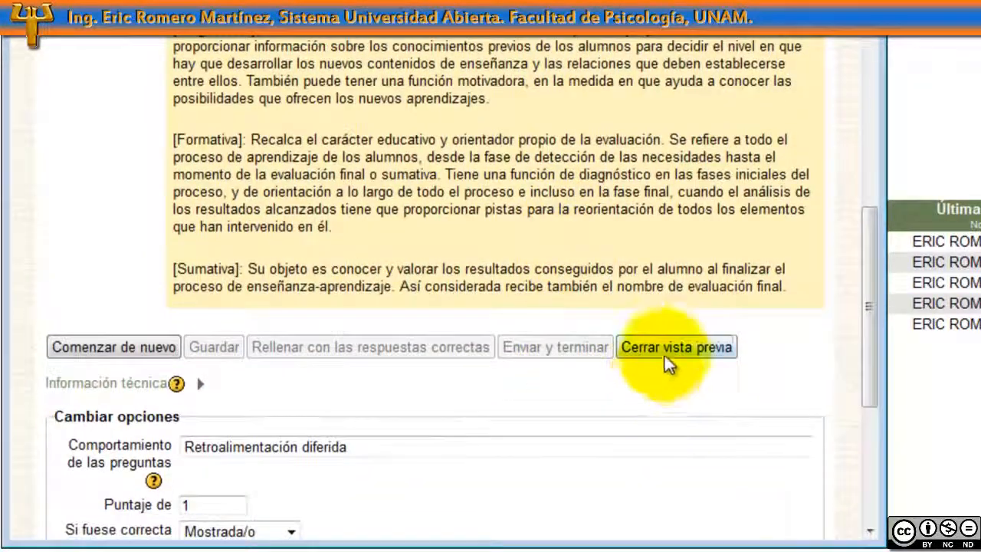
{"action": "left_click", "coordinate": [675, 347]}
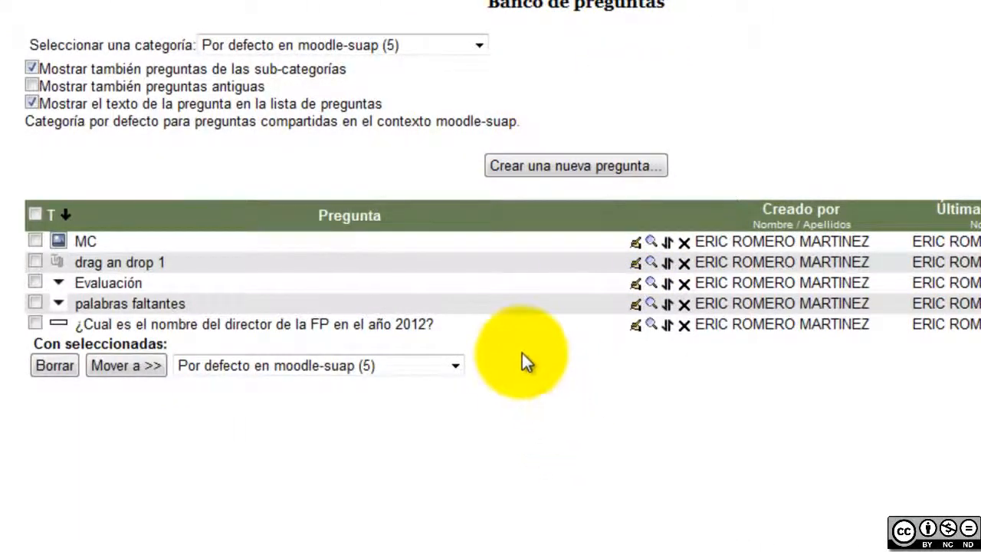
{"action": "left_click", "coordinate": [572, 166]}
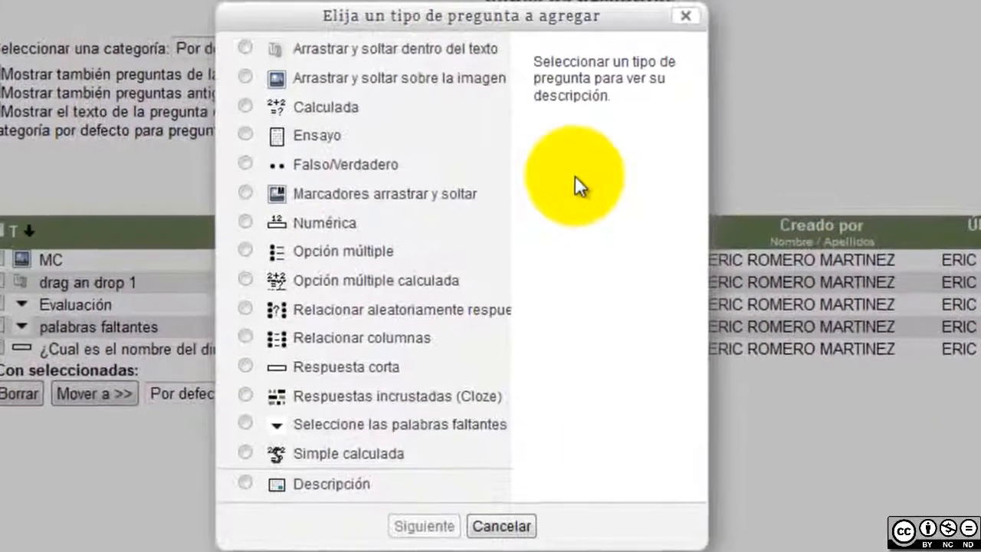
Choose the 'Arrastrar y soltar dentro del texto' question type and continue to its form
{"action": "left_click", "coordinate": [386, 52]}
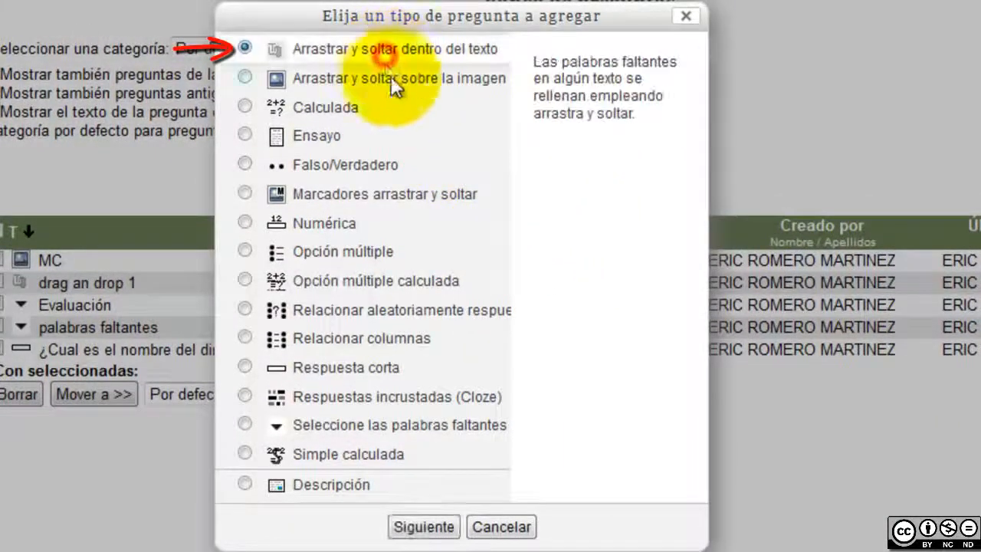
{"action": "left_click", "coordinate": [422, 529]}
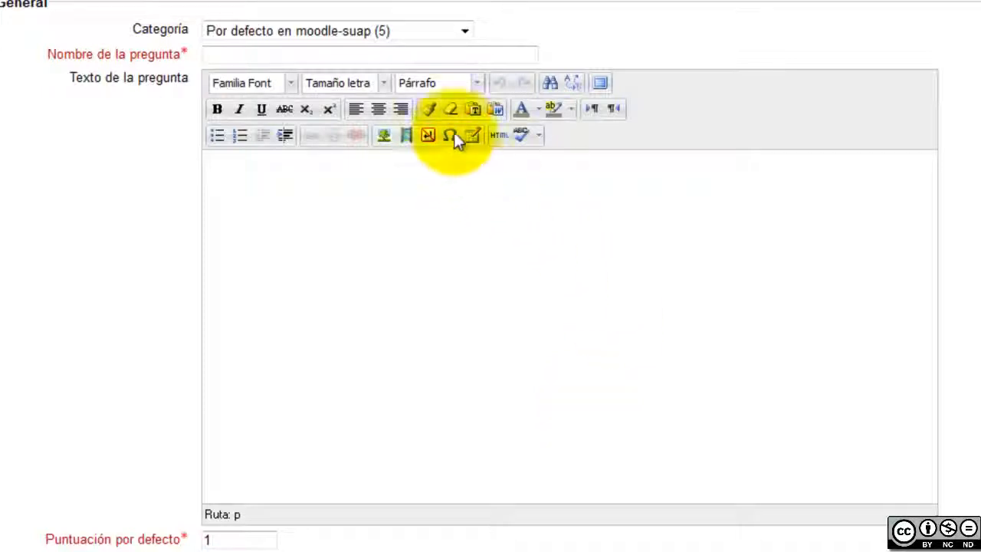
Name the question 'Evaluación (arrastrar y soltar)' and paste the instruction and evaluation text
{"action": "left_click", "coordinate": [464, 59]}
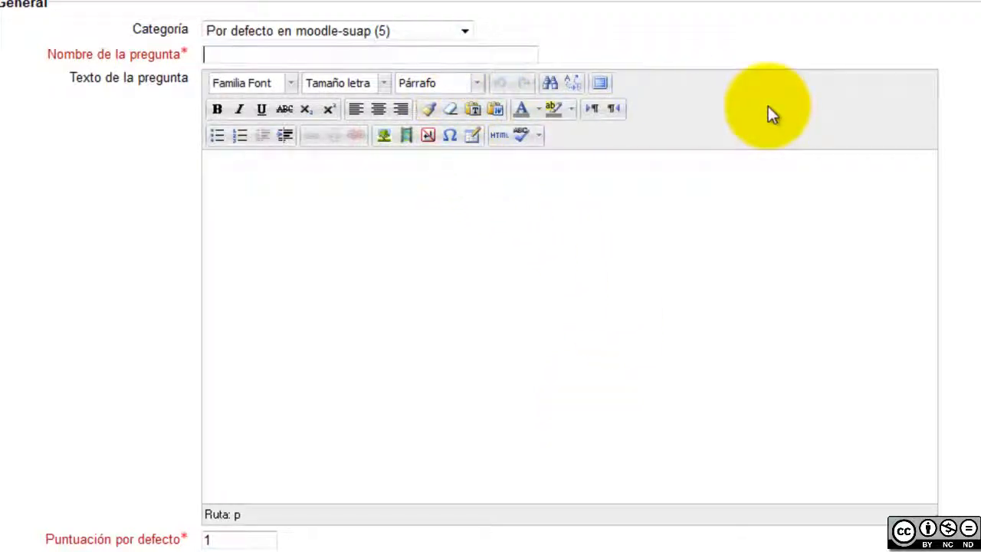
{"action": "type", "text": "Evaluación (arrastrar y soltar)"}
{"action": "left_click", "coordinate": [869, 246]}
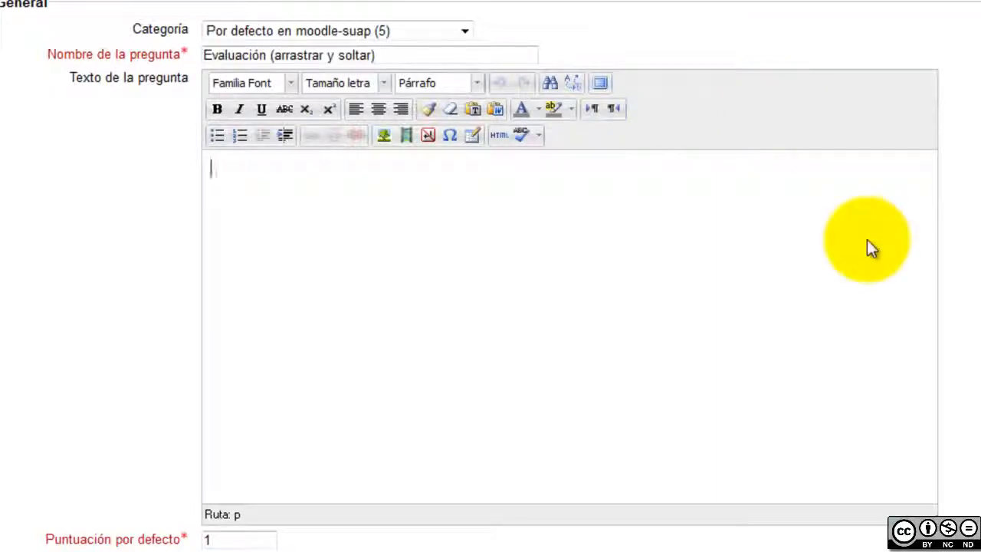
{"action": "type", "text": "Ubica las opciones correctas en cada espacio."}
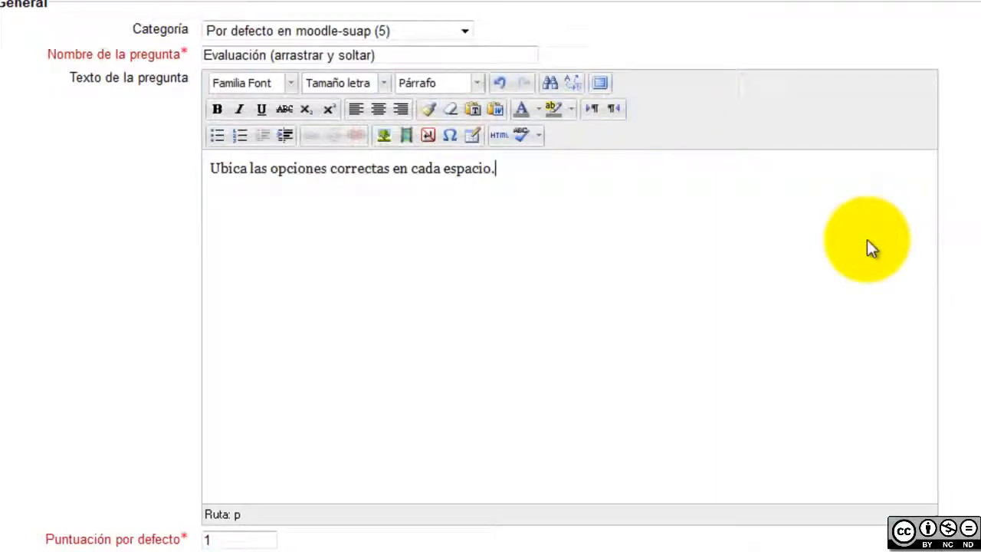
{"action": "key", "text": "BackSpace"}
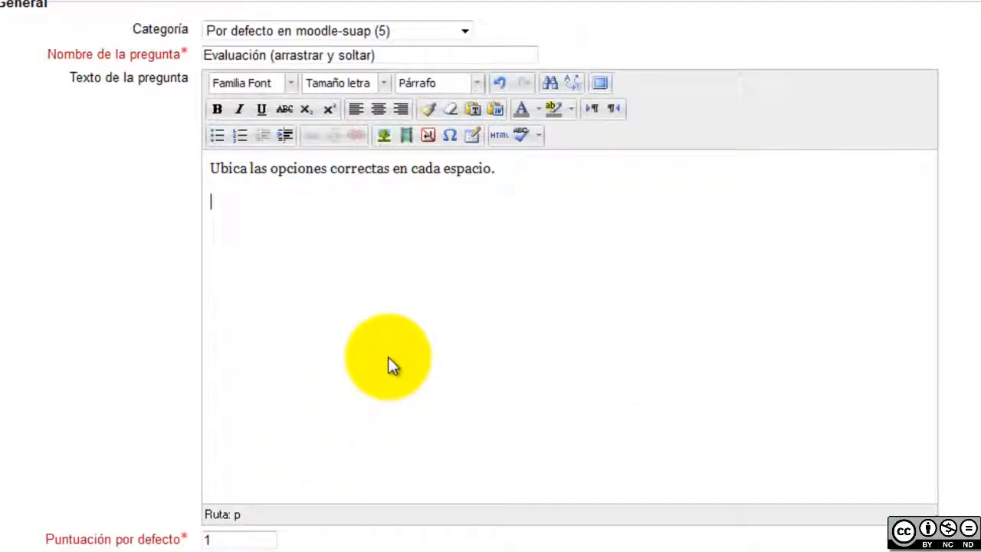
{"action": "key", "text": "ctrl+v"}
{"action": "scroll", "coordinate": [460, 330], "scroll_direction": "up", "scroll_amount": 5}
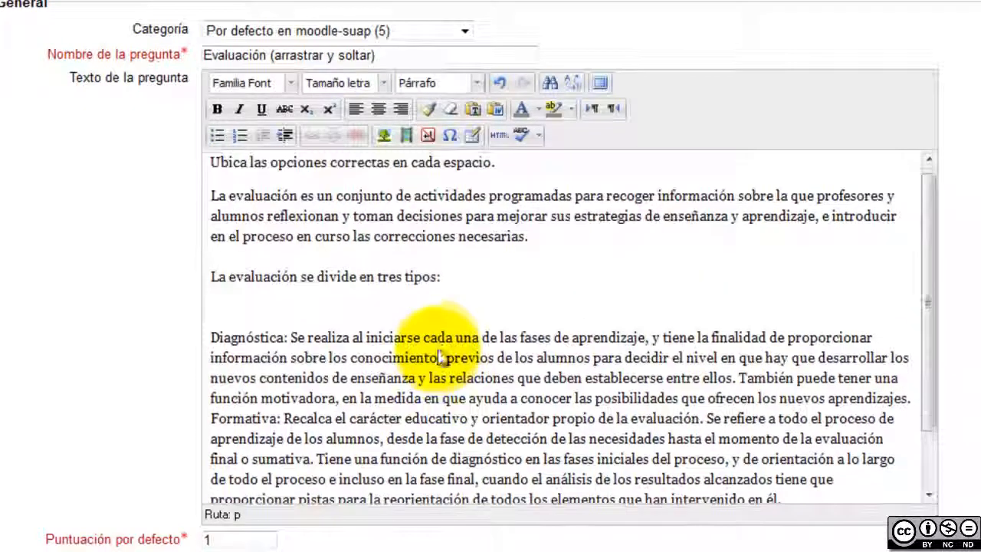
Replace evaluación, enseñanza and Diagnóstica with gaps [[1]], [[2]] and [[3]]
{"action": "double_click", "coordinate": [265, 202]}
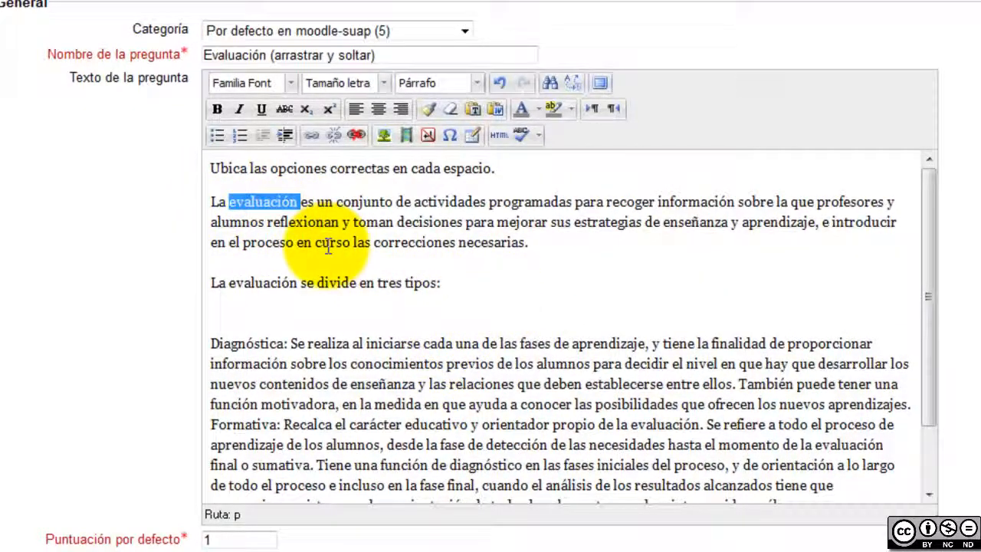
{"action": "type", "text": "[[]]"}
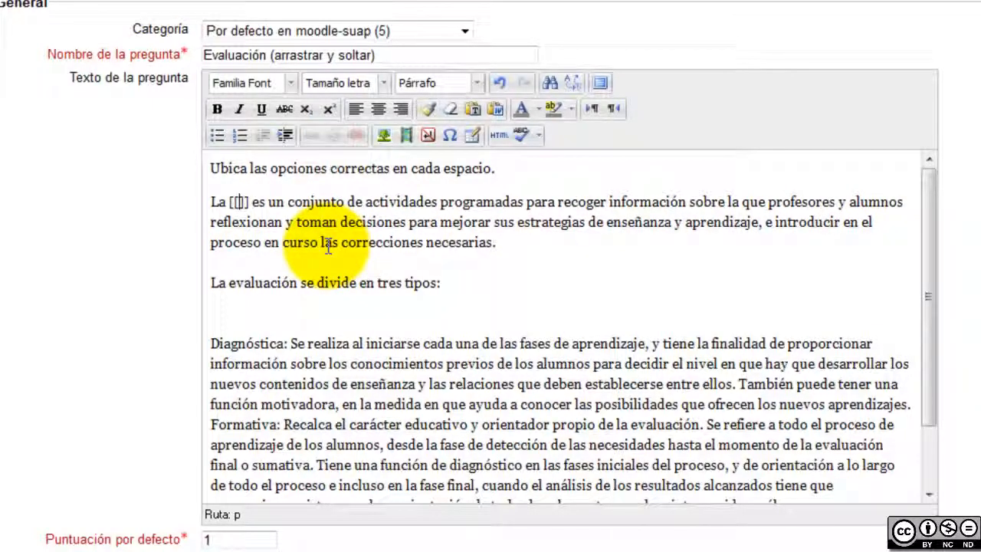
{"action": "type", "text": "1"}
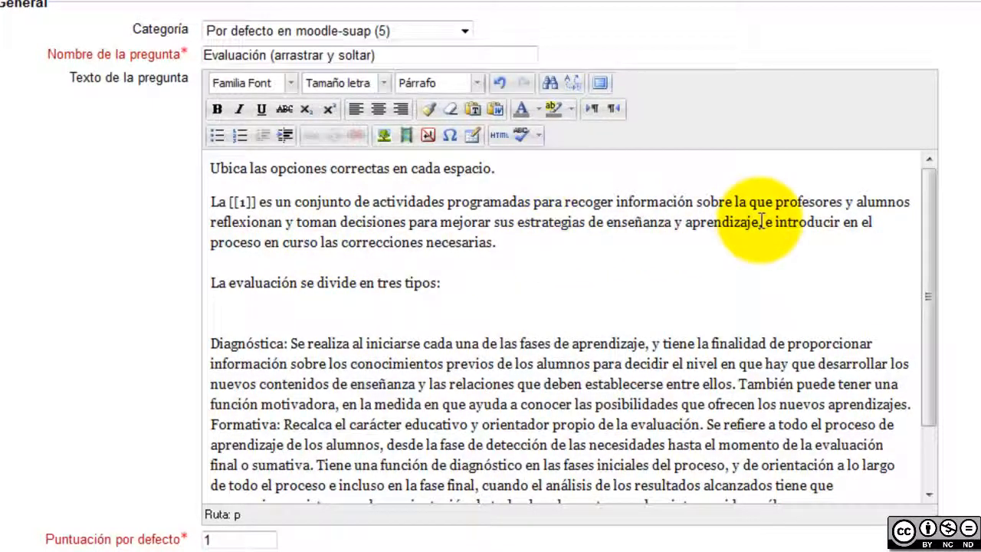
{"action": "left_click", "coordinate": [642, 224]}
{"action": "double_click", "coordinate": [642, 224]}
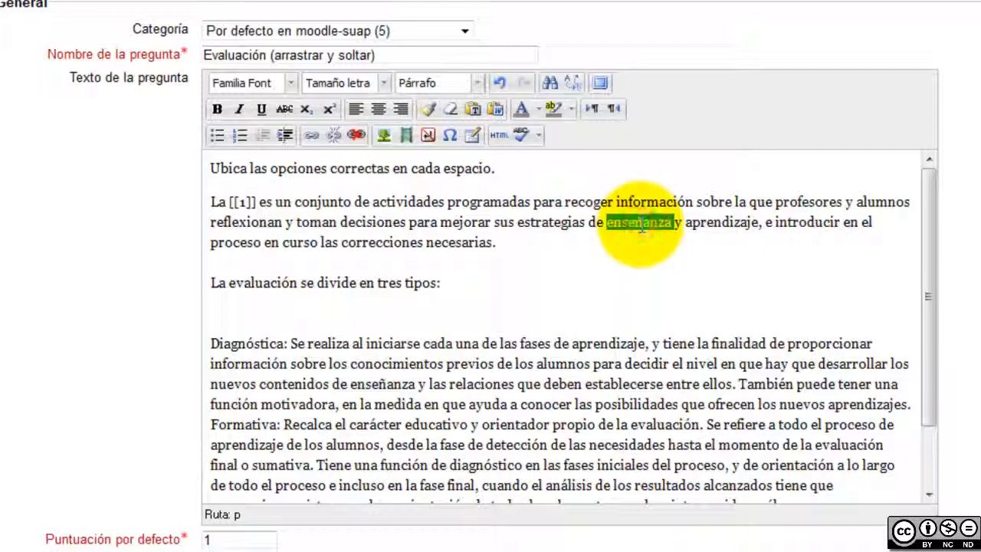
{"action": "type", "text": "[[]]"}
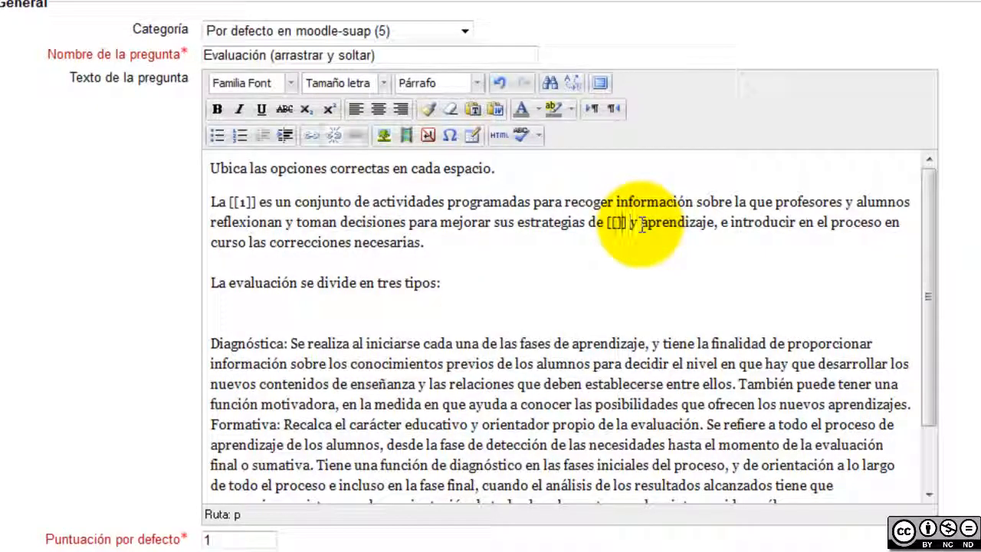
{"action": "type", "text": "2"}
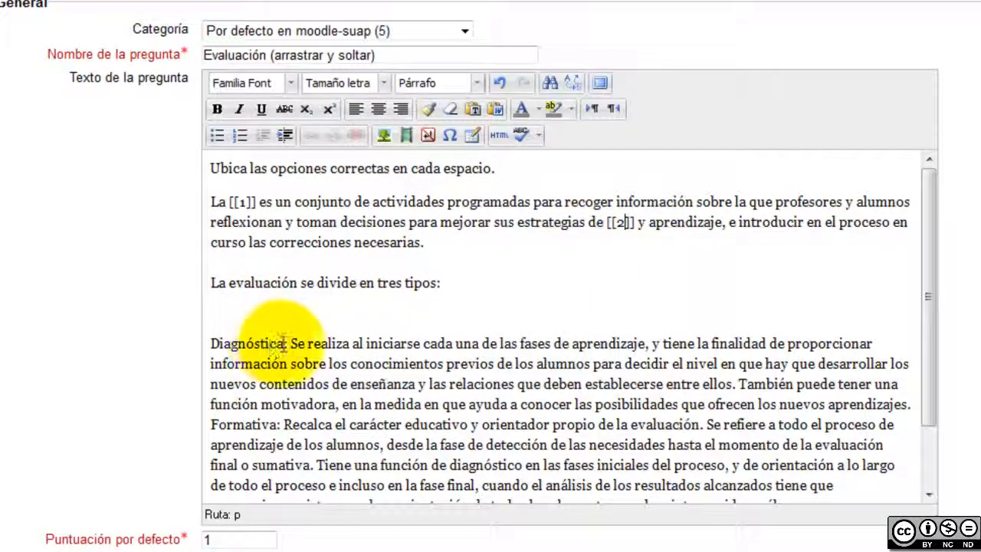
{"action": "left_click", "coordinate": [264, 344]}
{"action": "double_click", "coordinate": [264, 343]}
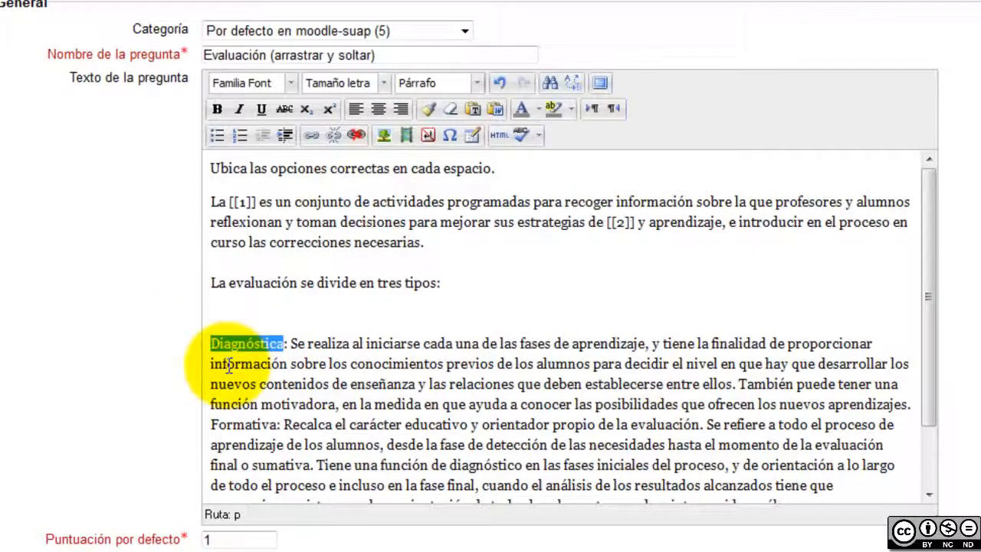
{"action": "type", "text": "[[]]"}
{"action": "type", "text": "3"}
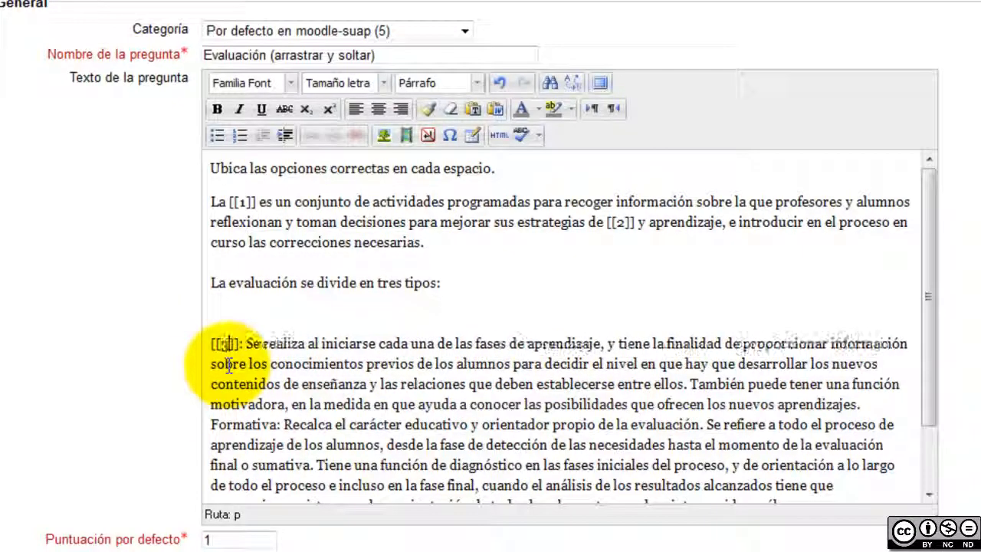
Replace Formativa and Sumativa with gaps [[4]] and [[5]]
{"action": "scroll", "coordinate": [440, 298], "scroll_direction": "down", "scroll_amount": 3}
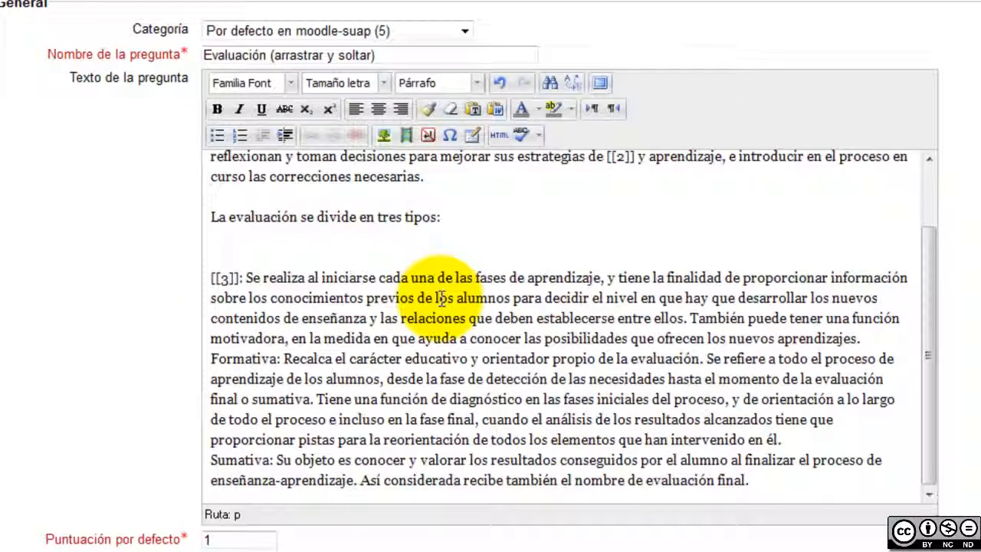
{"action": "double_click", "coordinate": [244, 359]}
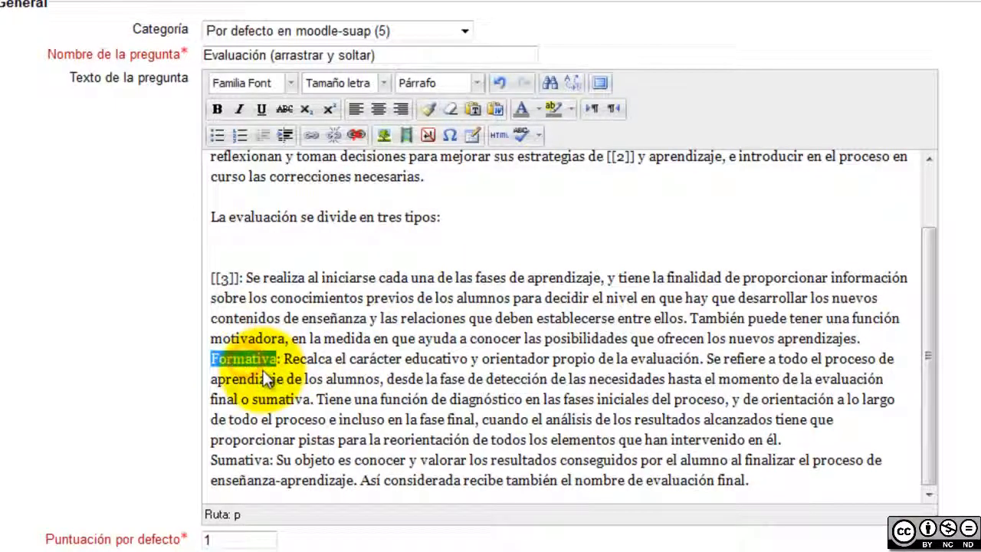
{"action": "type", "text": "[[]]"}
{"action": "key", "text": "Left"}
{"action": "key", "text": "Left"}
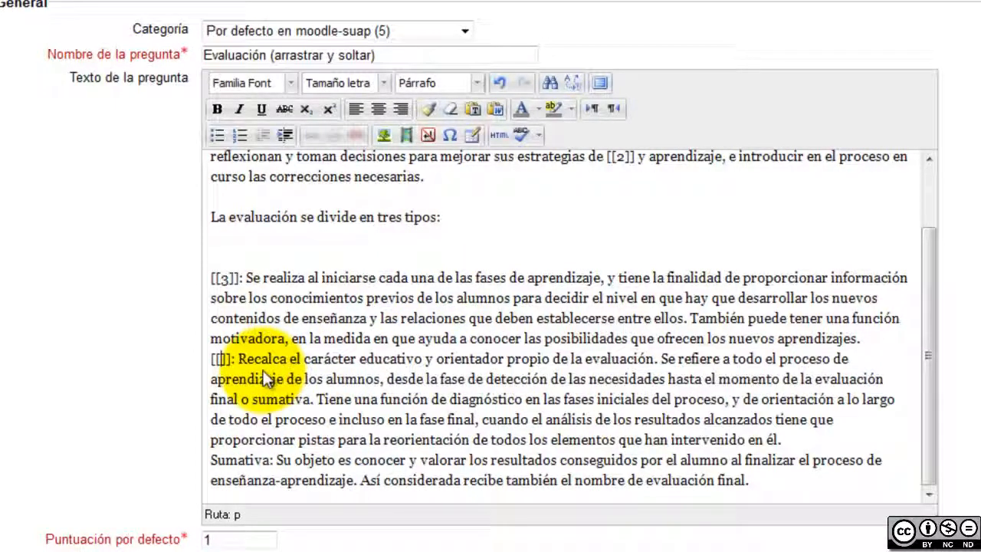
{"action": "type", "text": "4"}
{"action": "double_click", "coordinate": [240, 460]}
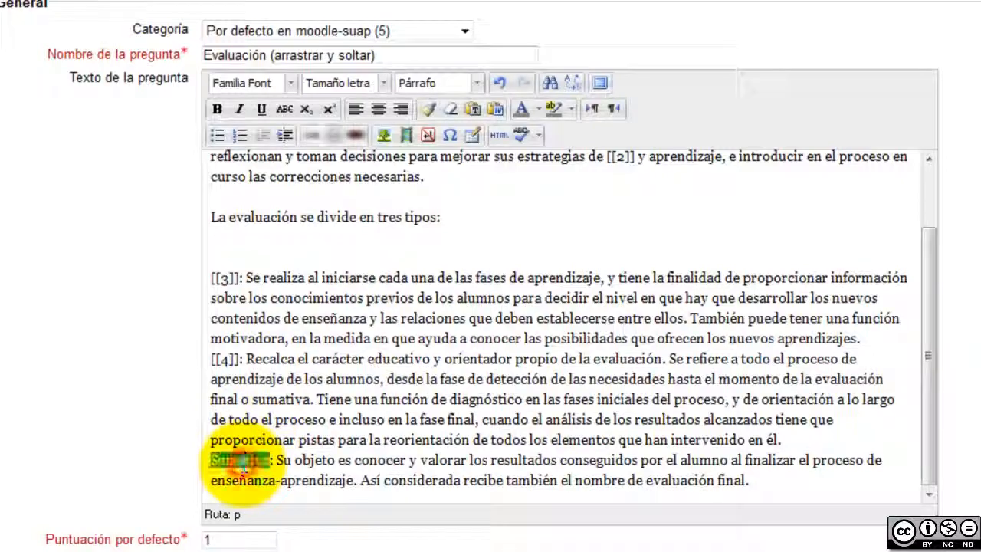
{"action": "type", "text": "[[5]]"}
{"action": "key", "text": "Left"}
{"action": "key", "text": "Left"}
{"action": "type", "text": "5"}
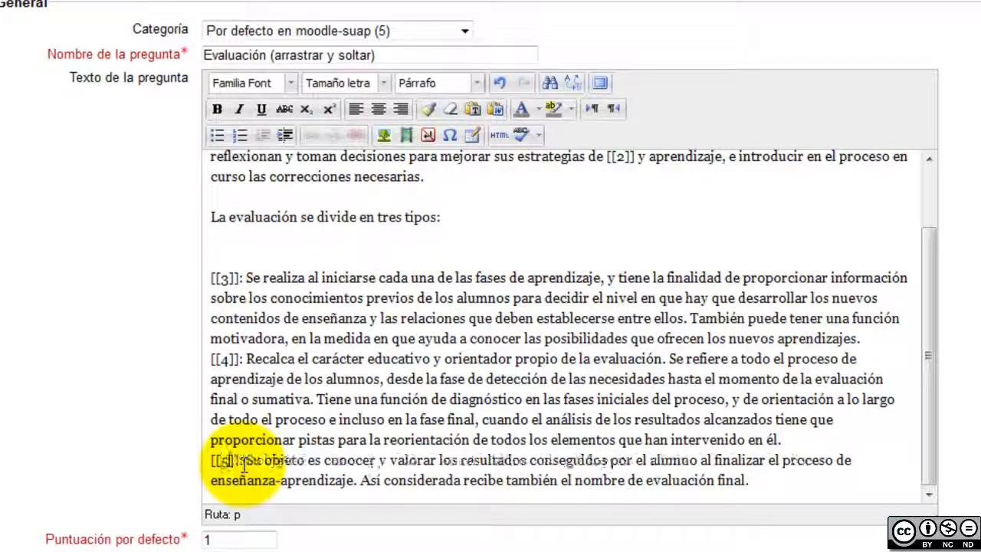
{"action": "scroll", "coordinate": [973, 291], "scroll_direction": "down", "scroll_amount": 9}
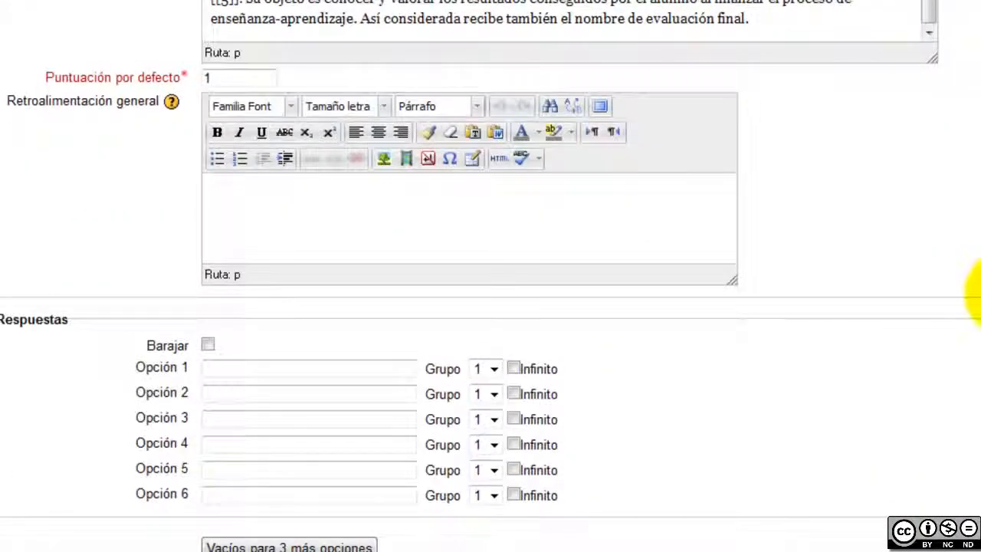
{"action": "scroll", "coordinate": [973, 285], "scroll_direction": "up", "scroll_amount": 2}
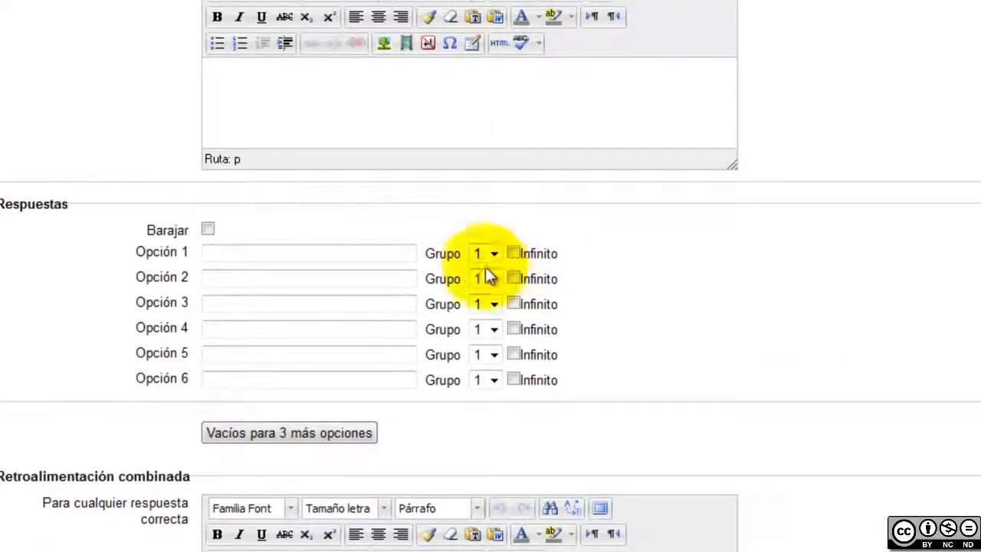
{"action": "left_click", "coordinate": [393, 253]}
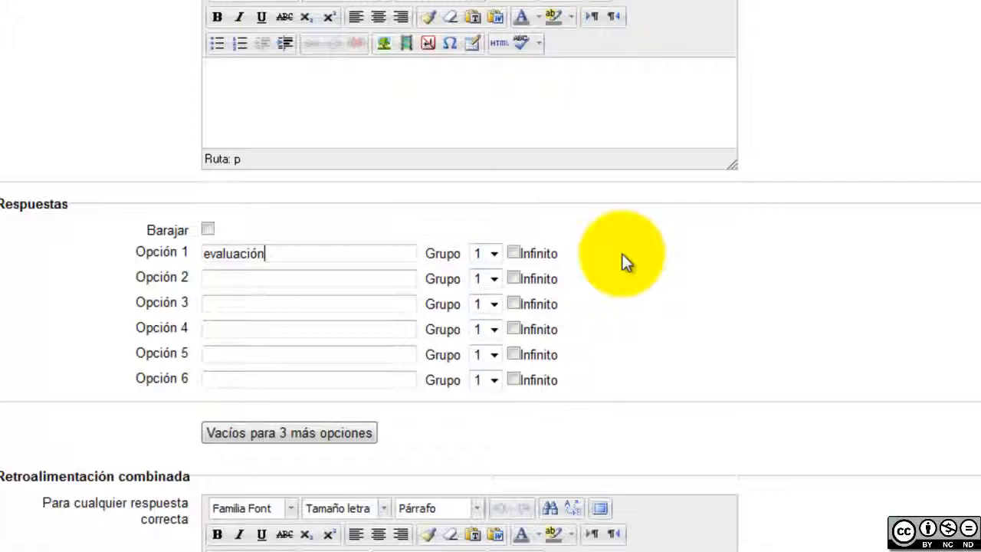
{"action": "left_click", "coordinate": [309, 281]}
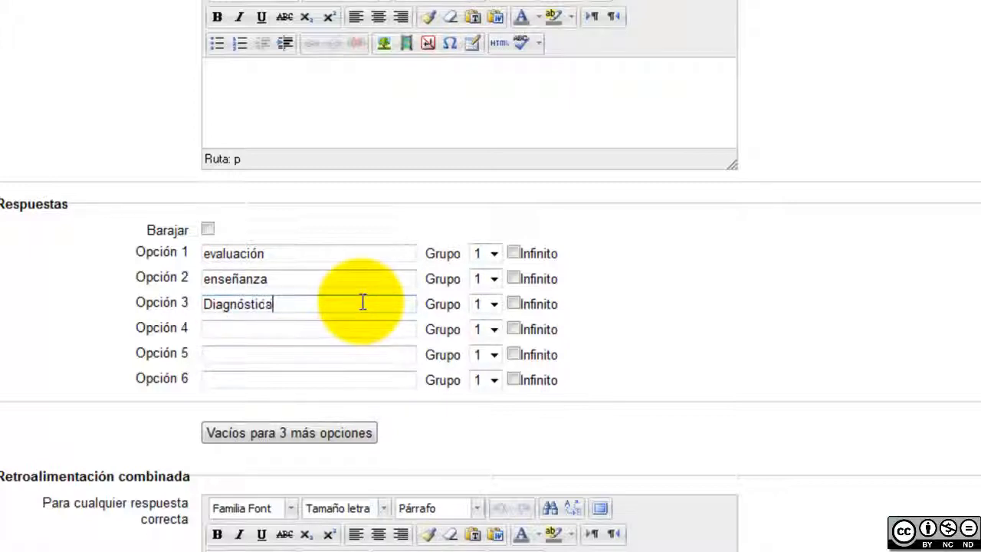
{"action": "left_click", "coordinate": [351, 329]}
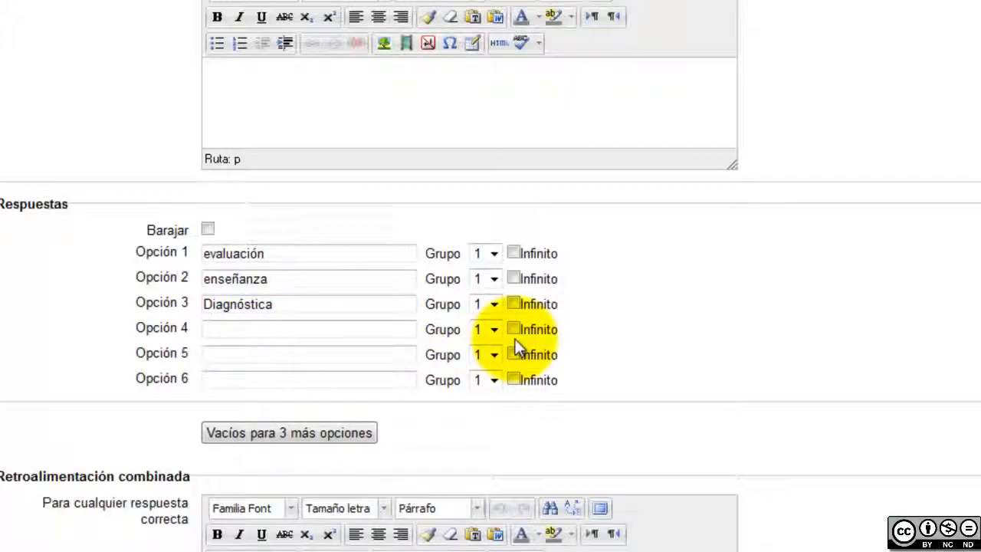
{"action": "type", "text": "Fomr"}
{"action": "type", "text": "ativa"}
{"action": "left_click", "coordinate": [400, 356]}
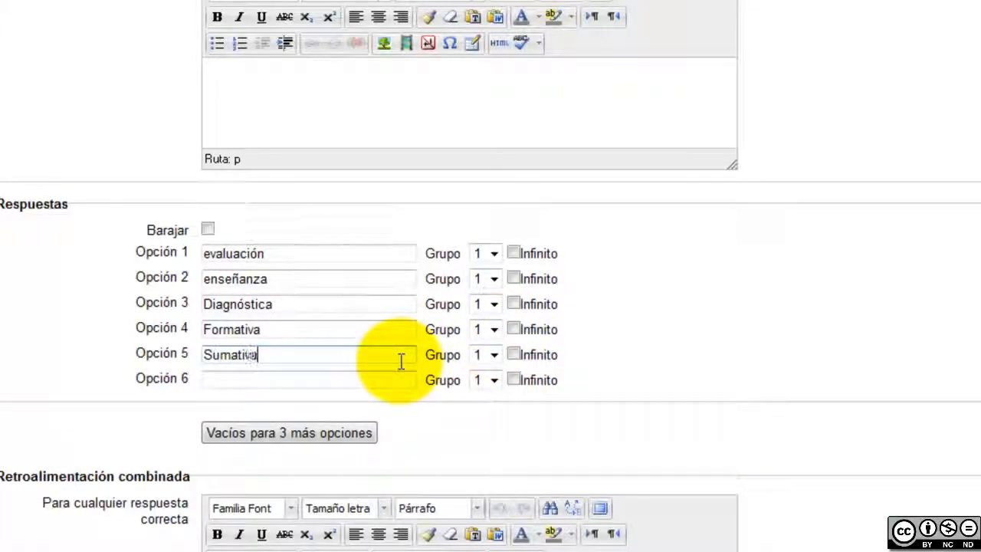
{"action": "scroll", "coordinate": [708, 330], "scroll_direction": "down", "scroll_amount": 10}
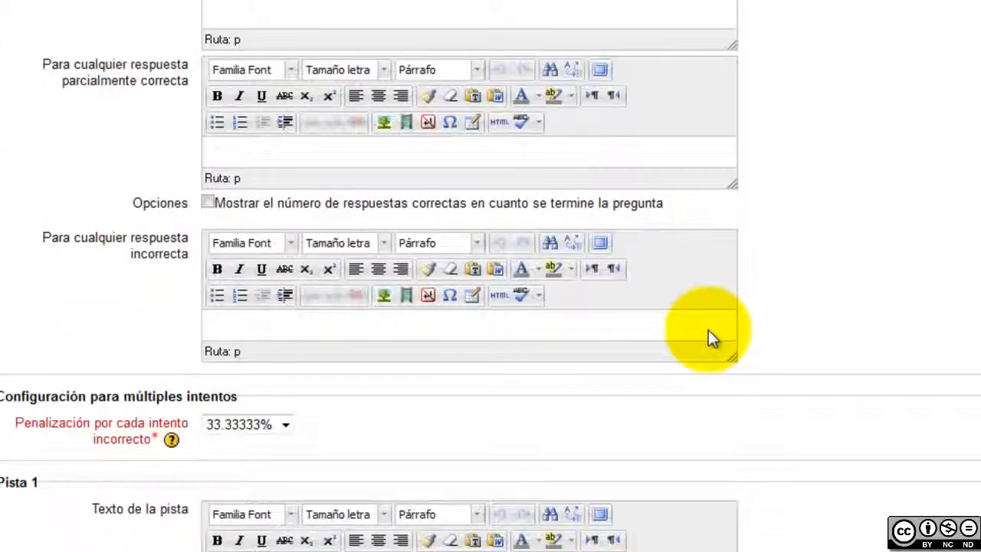
{"action": "scroll", "coordinate": [639, 119], "scroll_direction": "up", "scroll_amount": 6}
{"action": "scroll", "coordinate": [536, 69], "scroll_direction": "up", "scroll_amount": 2}
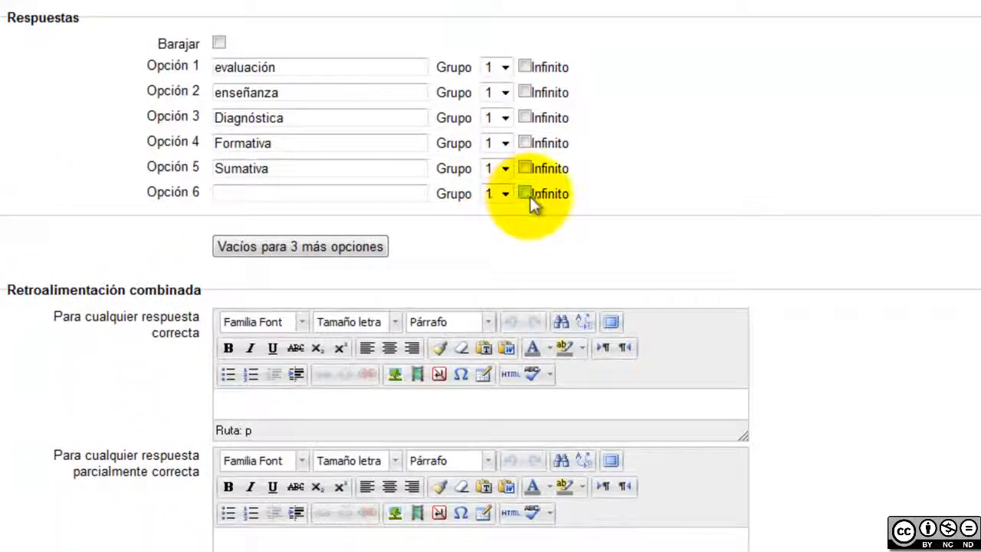
{"action": "scroll", "coordinate": [529, 196], "scroll_direction": "up", "scroll_amount": 2}
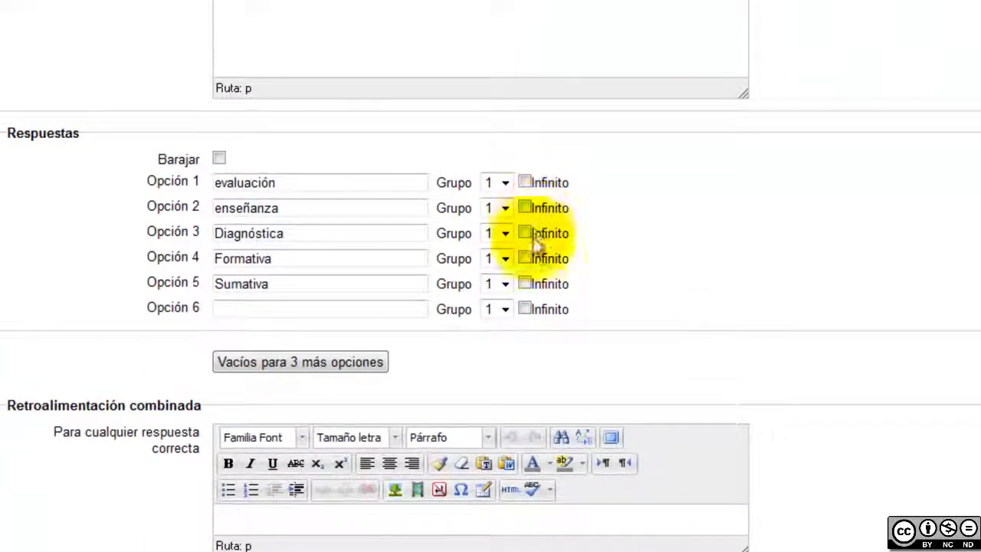
{"action": "scroll", "coordinate": [770, 349], "scroll_direction": "down", "scroll_amount": 8}
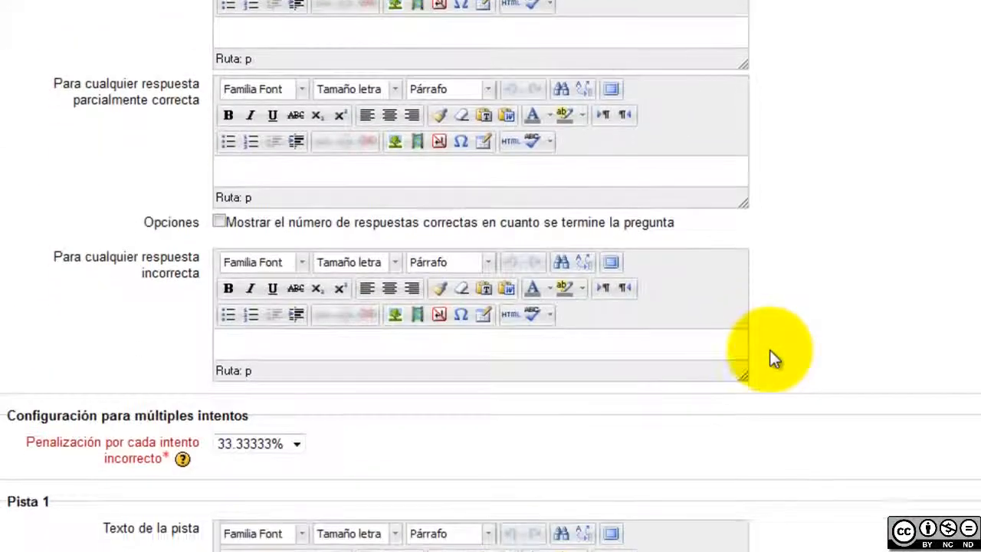
{"action": "scroll", "coordinate": [769, 349], "scroll_direction": "down", "scroll_amount": 4}
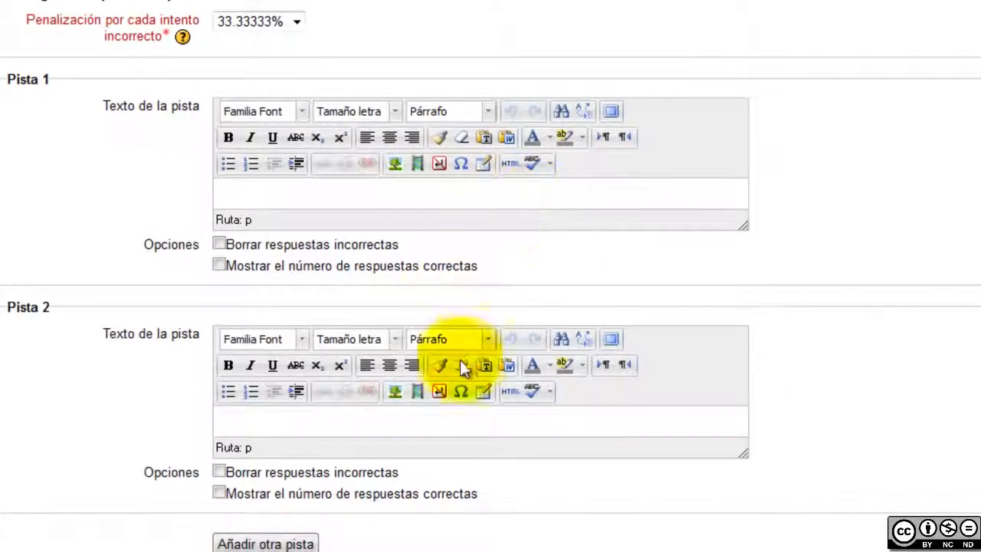
{"action": "scroll", "coordinate": [378, 325], "scroll_direction": "down", "scroll_amount": 1}
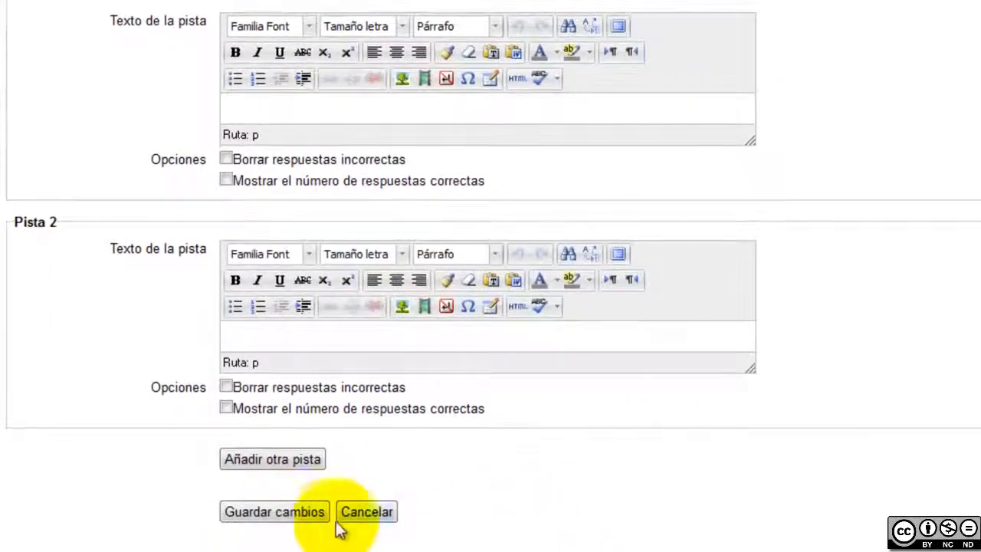
Save the Evaluación (arrastrar y soltar) question and open an enlarged preview
{"action": "left_click", "coordinate": [289, 518]}
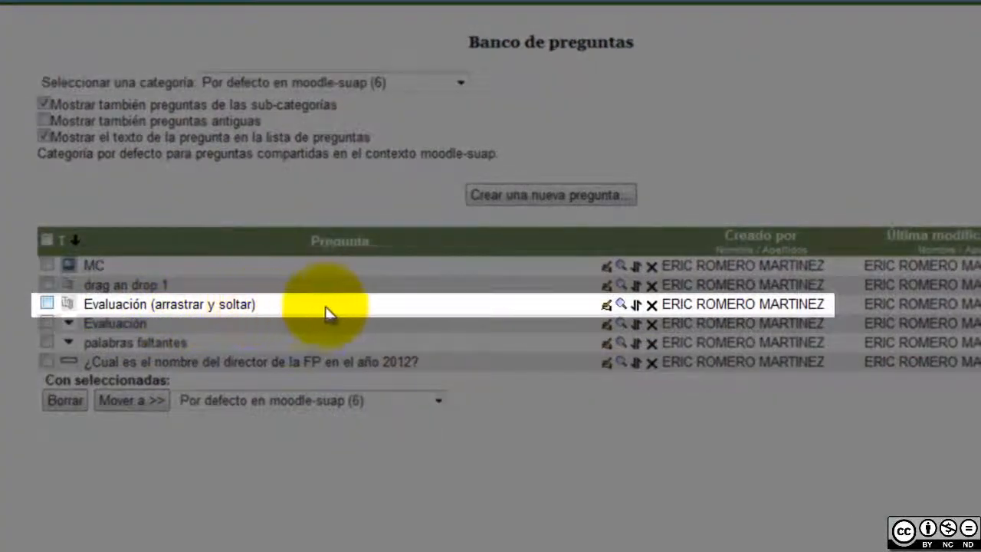
{"action": "left_click", "coordinate": [621, 306]}
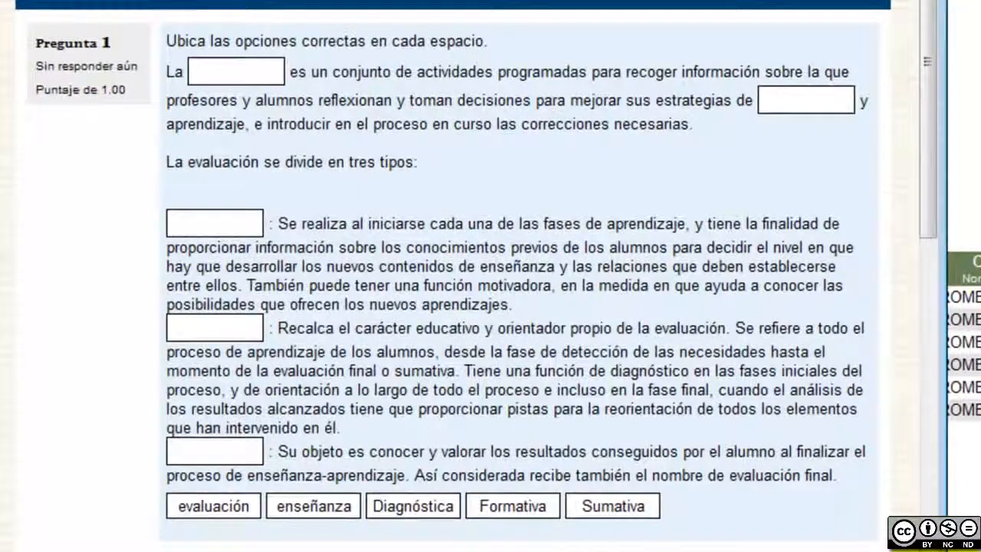
{"action": "left_click_drag", "start_coordinate": [947, 551], "coordinate": [980, 492]}
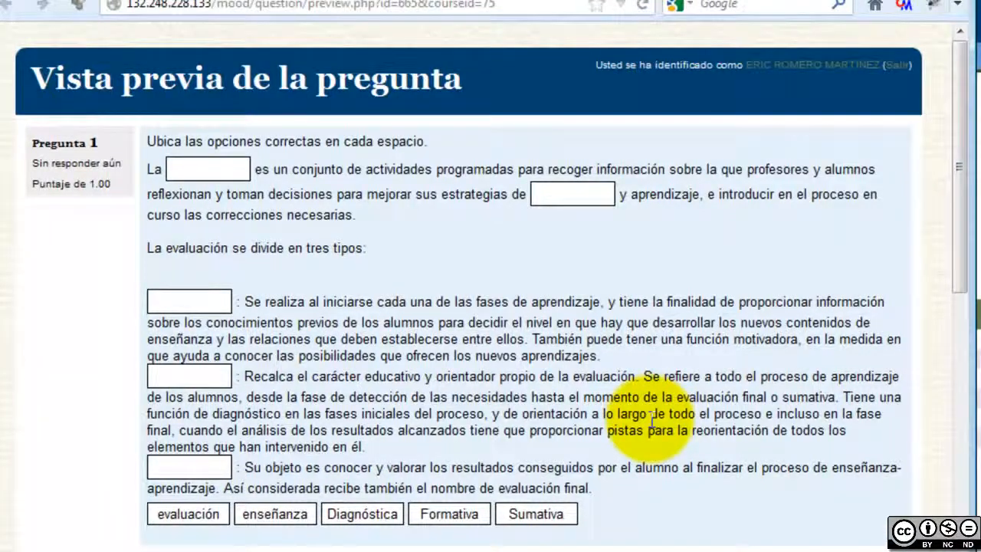
Drag all five words into the blanks, submit for a 0.00 score, and close the preview
{"action": "left_click", "coordinate": [196, 164]}
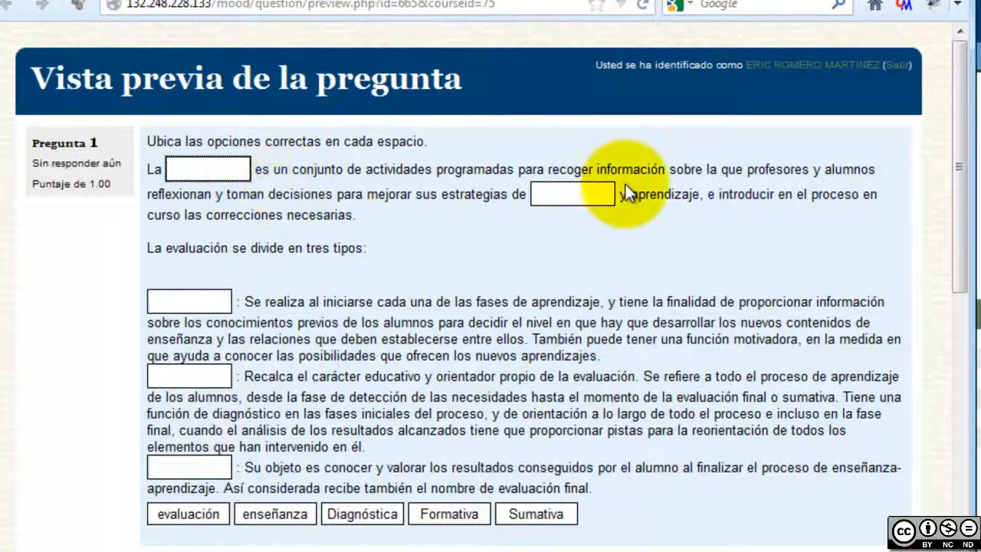
{"action": "left_click_drag", "start_coordinate": [367, 516], "coordinate": [225, 177]}
{"action": "left_click_drag", "start_coordinate": [450, 513], "coordinate": [567, 196]}
{"action": "left_click_drag", "start_coordinate": [536, 514], "coordinate": [196, 304]}
{"action": "left_click_drag", "start_coordinate": [187, 514], "coordinate": [189, 467]}
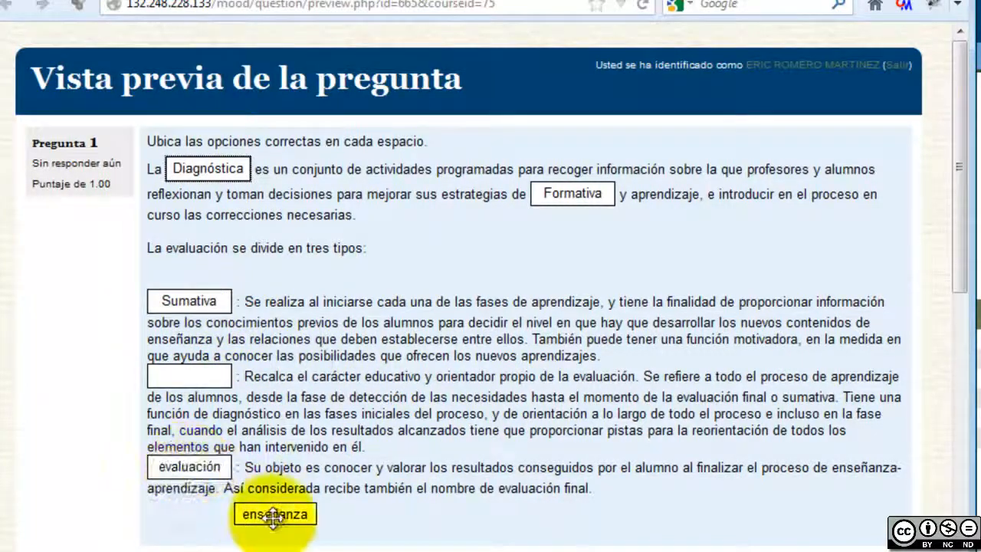
{"action": "left_click_drag", "start_coordinate": [273, 514], "coordinate": [230, 375]}
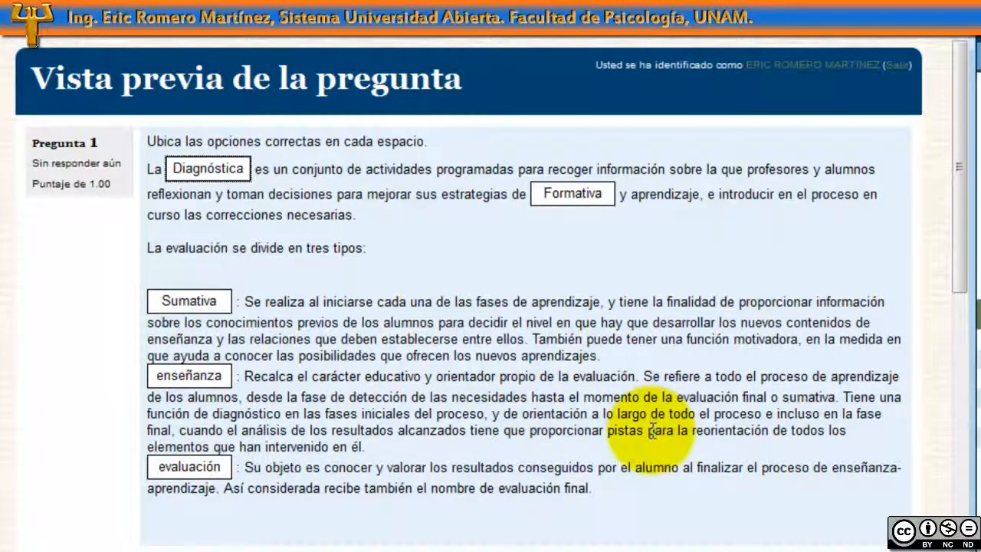
{"action": "scroll", "coordinate": [651, 431], "scroll_direction": "down", "scroll_amount": 3}
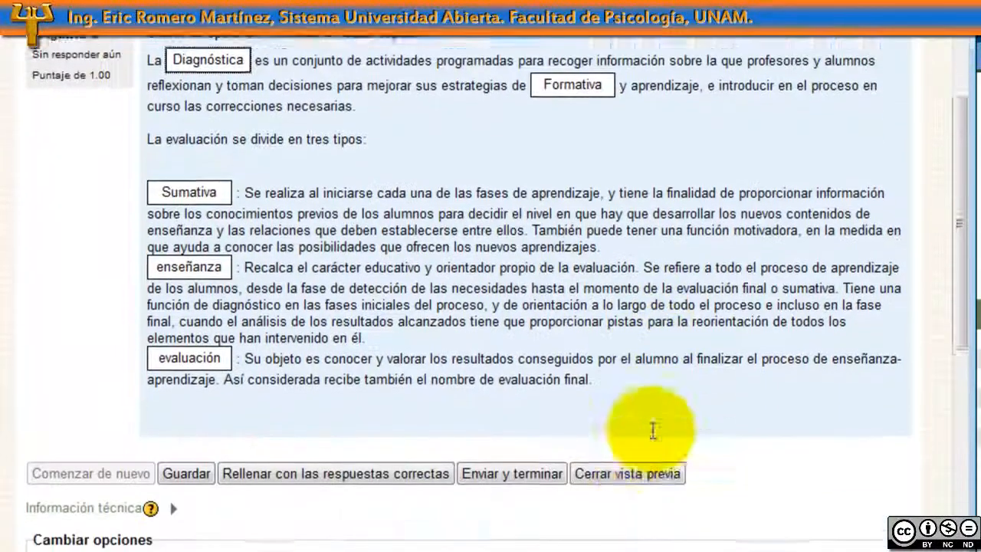
{"action": "left_click", "coordinate": [505, 465]}
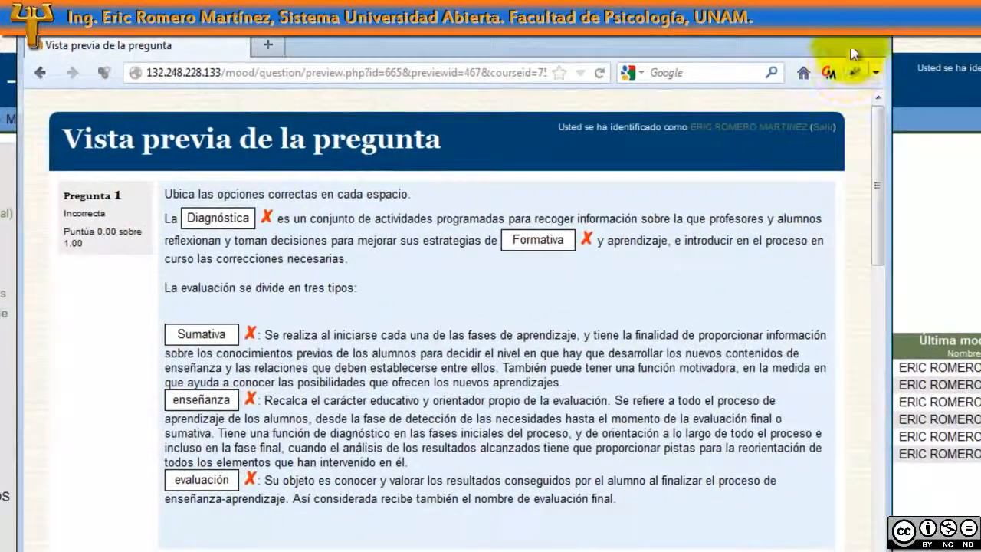
{"action": "left_click", "coordinate": [869, 36]}
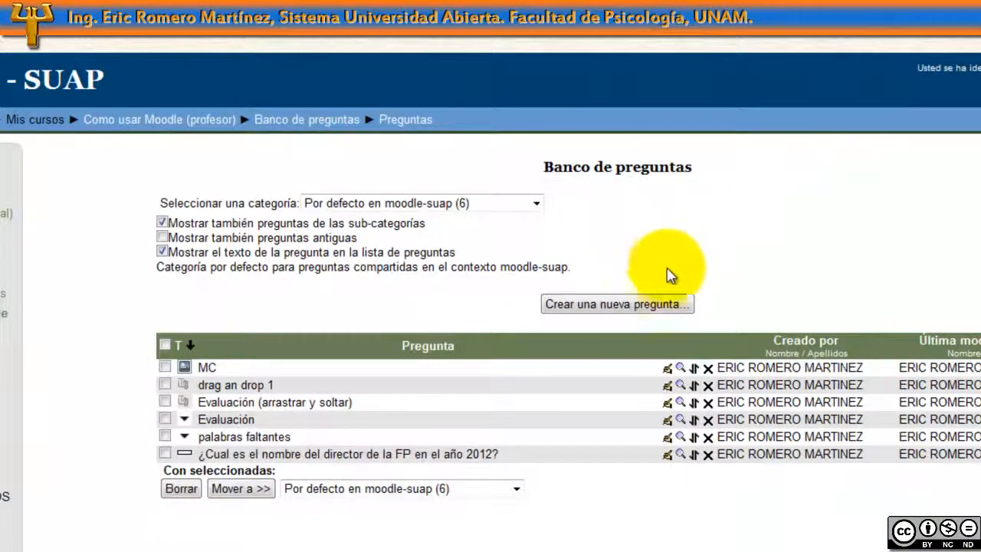
Put Diagnóstica, Formativa and Sumativa in Grupo 2, enable Barajar, and save the question
{"action": "left_click", "coordinate": [668, 404]}
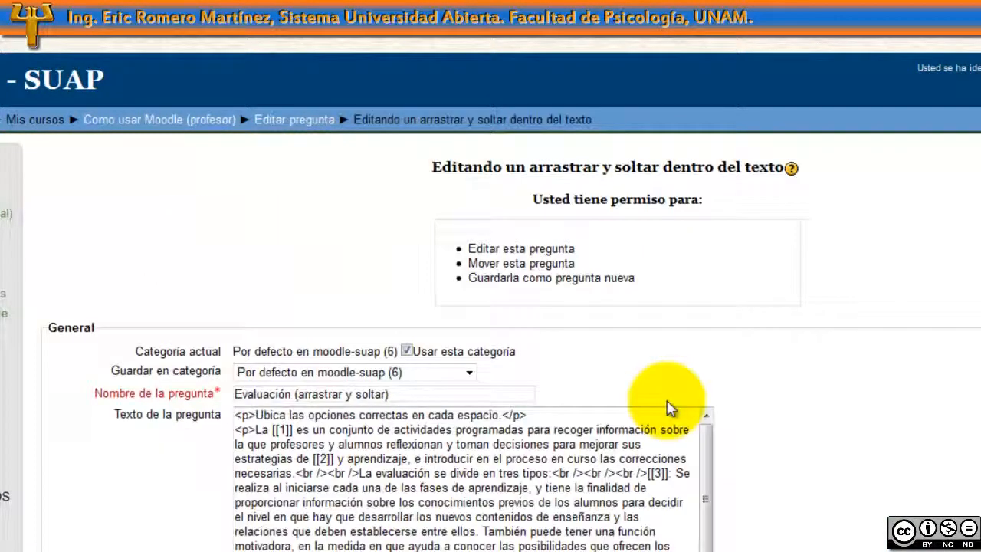
{"action": "scroll", "coordinate": [858, 430], "scroll_direction": "down", "scroll_amount": 3}
{"action": "scroll", "coordinate": [858, 429], "scroll_direction": "down", "scroll_amount": 5}
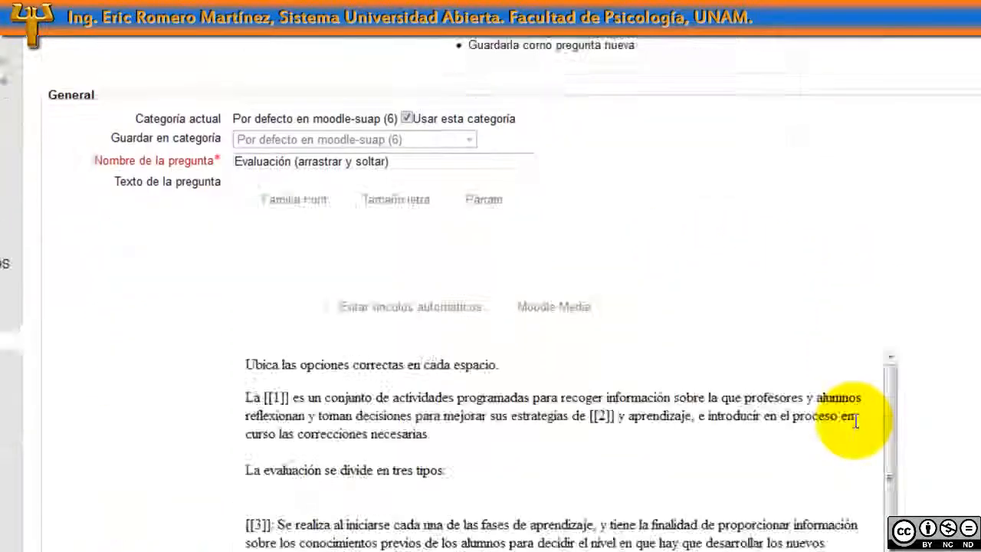
{"action": "scroll", "coordinate": [927, 440], "scroll_direction": "down", "scroll_amount": 4}
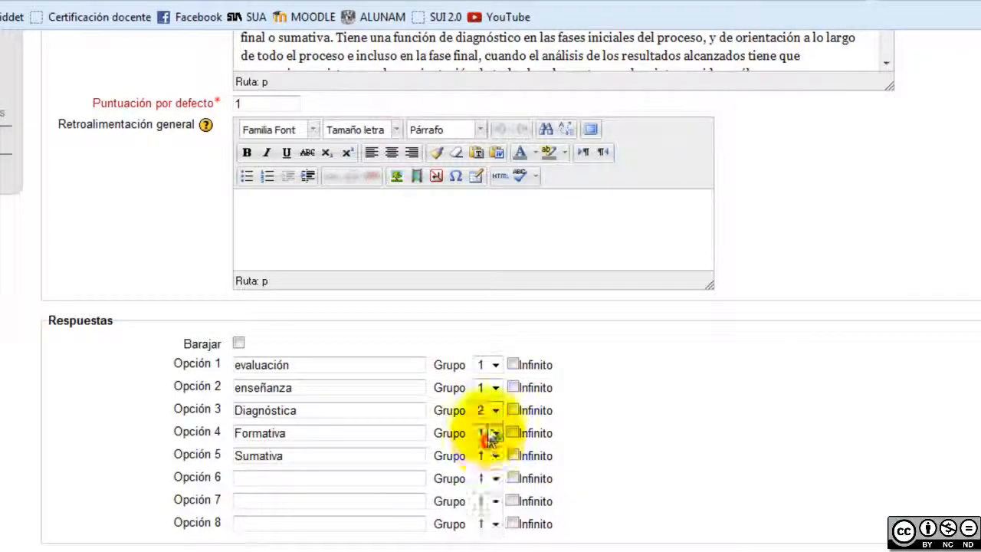
{"action": "left_click", "coordinate": [491, 456]}
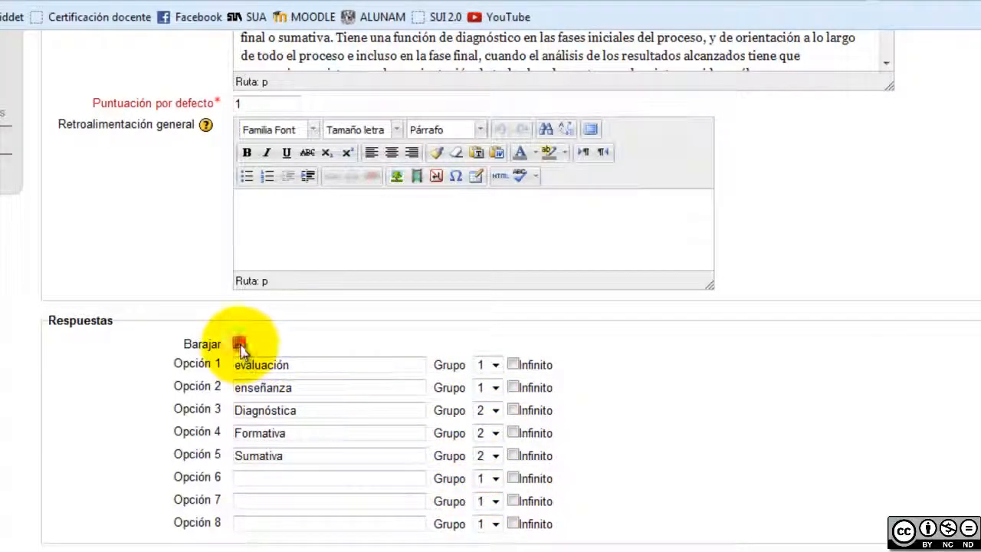
{"action": "left_click", "coordinate": [239, 344]}
{"action": "scroll", "coordinate": [674, 426], "scroll_direction": "down", "scroll_amount": 15}
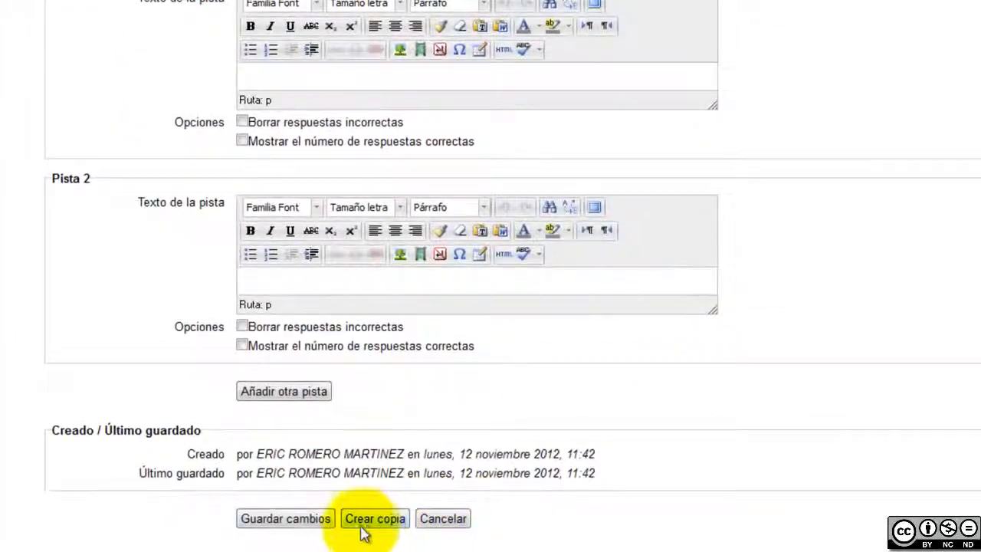
{"action": "left_click", "coordinate": [299, 524]}
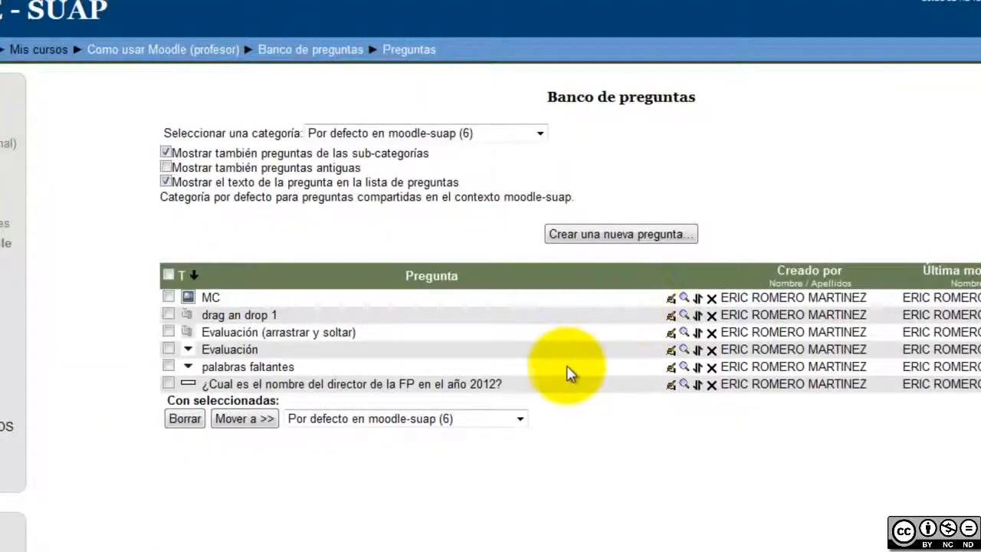
Preview the question, drag evaluación, enseñanza, Formativa, Diagnóstica and Sumativa into the blanks, and submit
{"action": "left_click", "coordinate": [684, 334]}
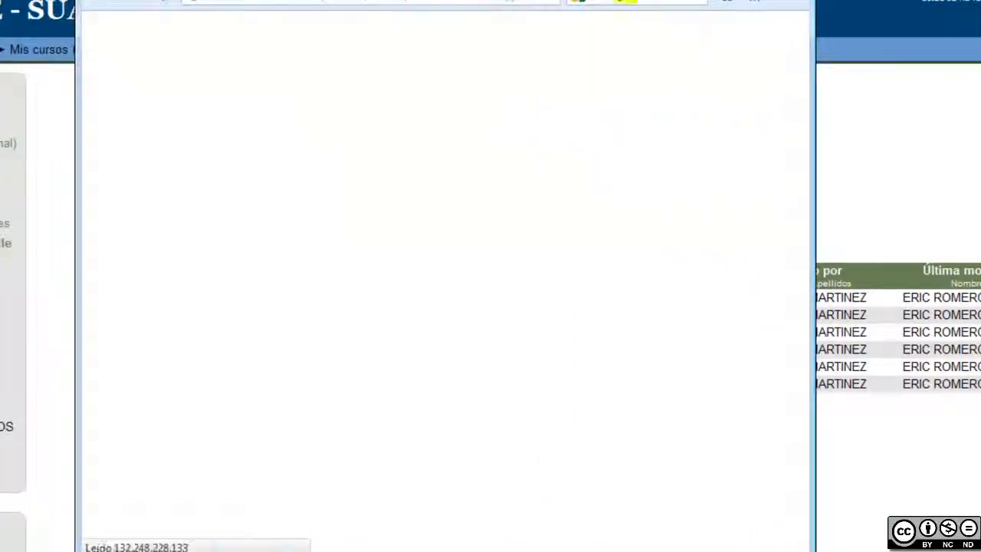
{"action": "scroll", "coordinate": [576, 321], "scroll_direction": "down", "scroll_amount": 3}
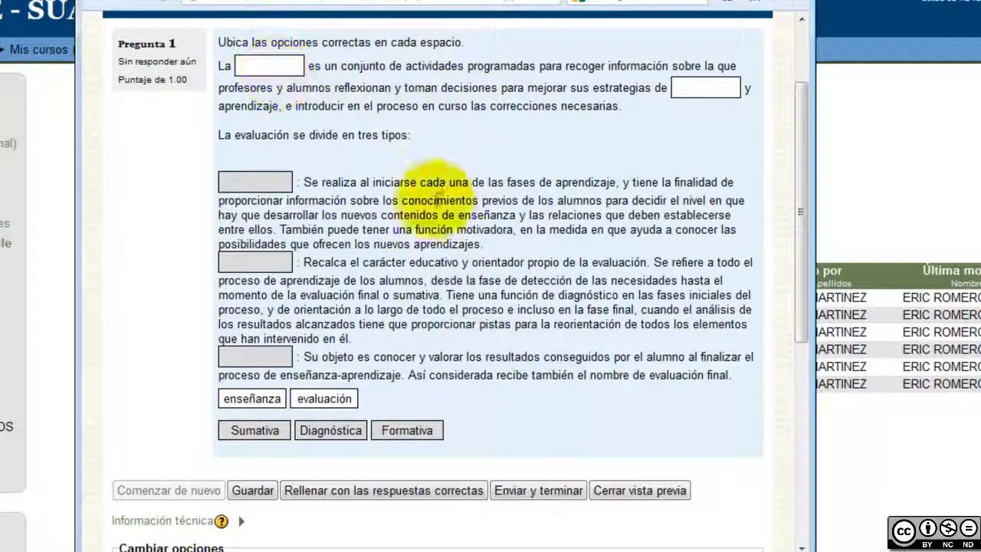
{"action": "left_click_drag", "start_coordinate": [326, 399], "coordinate": [282, 67]}
{"action": "left_click_drag", "start_coordinate": [256, 398], "coordinate": [701, 88]}
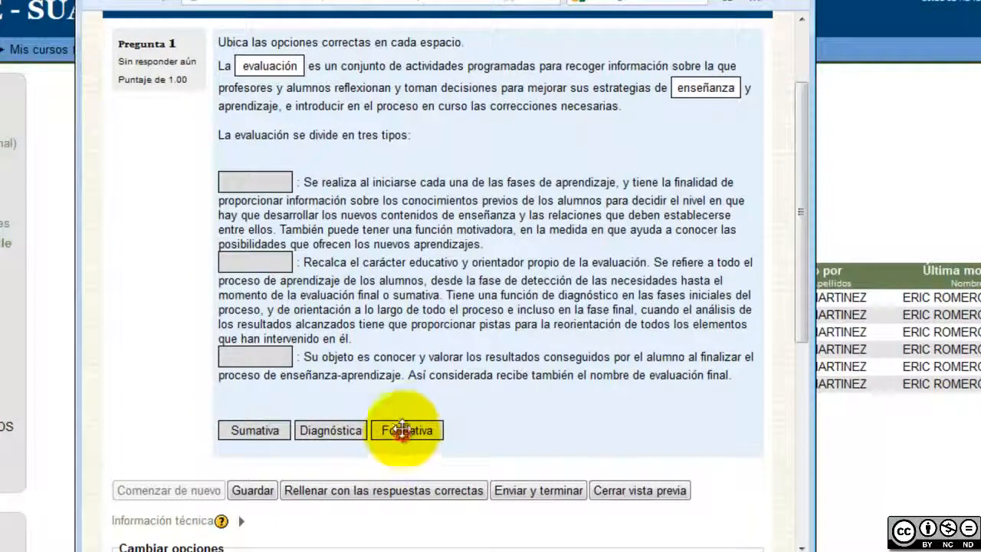
{"action": "left_click_drag", "start_coordinate": [403, 430], "coordinate": [258, 260]}
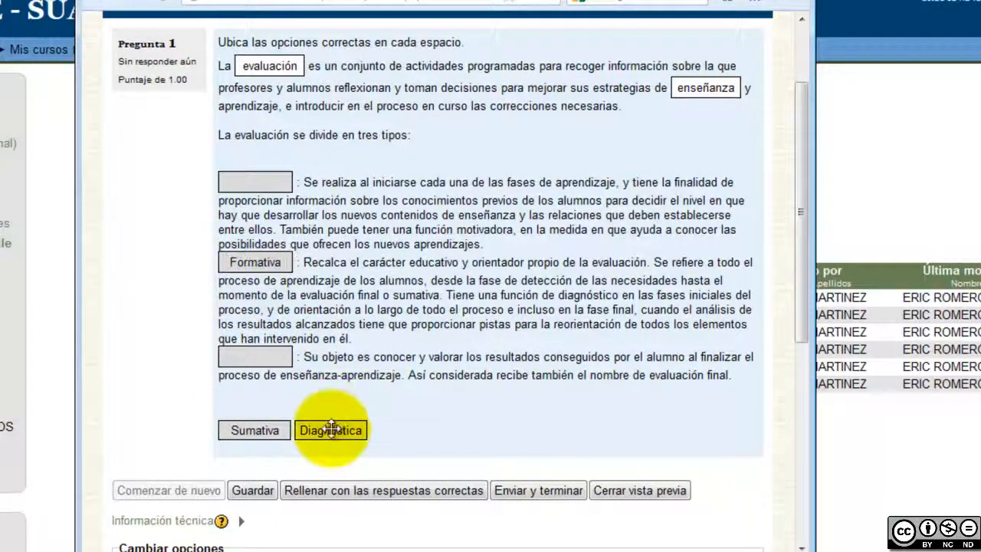
{"action": "left_click_drag", "start_coordinate": [331, 430], "coordinate": [255, 183]}
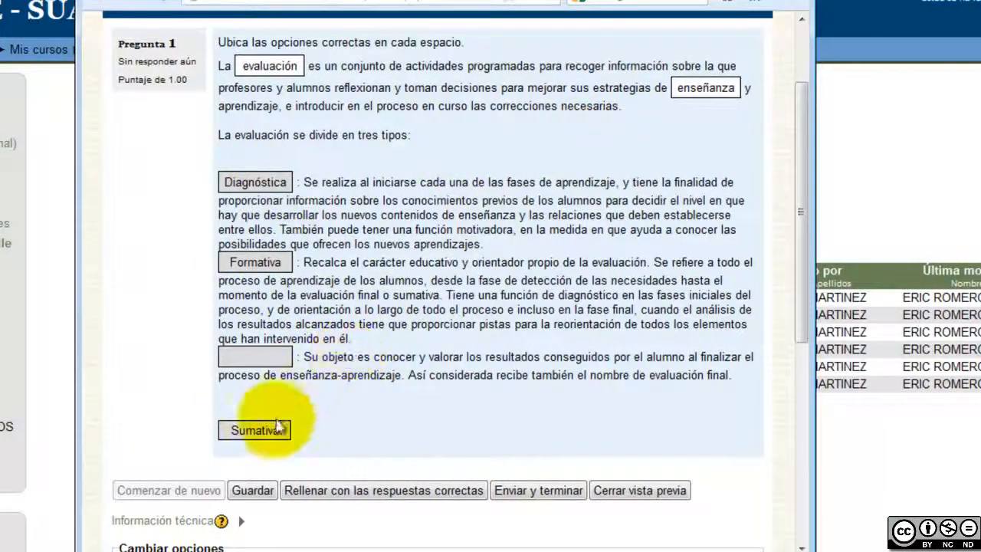
{"action": "left_click_drag", "start_coordinate": [270, 430], "coordinate": [253, 354]}
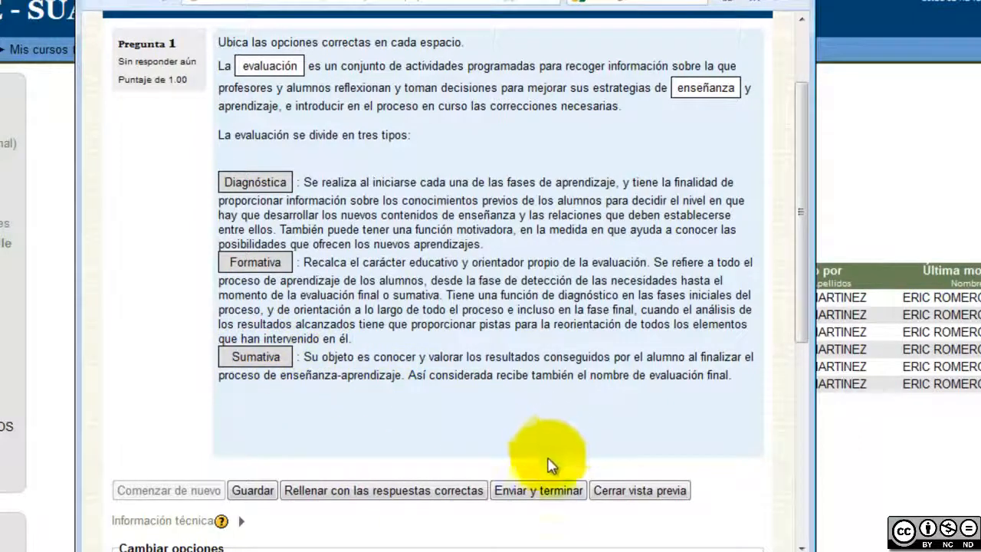
{"action": "left_click", "coordinate": [529, 492]}
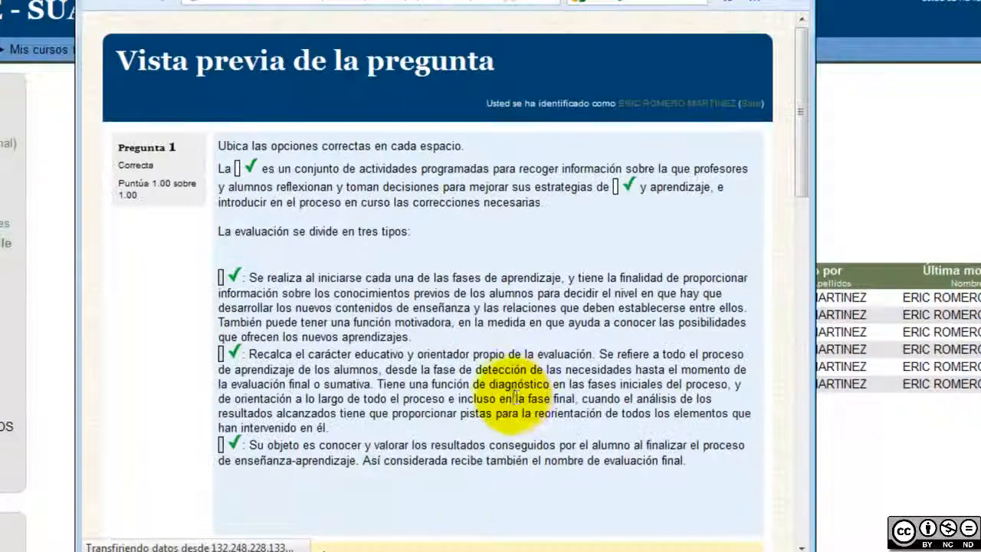
Restart the attempt, refill the blanks with evaluación, enseñanza, Sumativa, Diagnóstica and Formativa, then close the preview
{"action": "scroll", "coordinate": [509, 460], "scroll_direction": "down", "scroll_amount": 2}
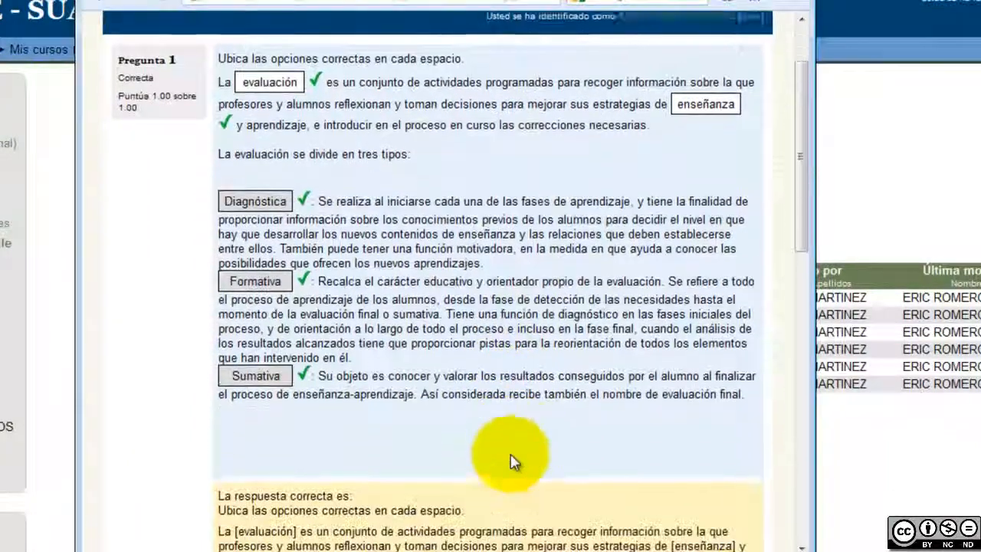
{"action": "scroll", "coordinate": [482, 394], "scroll_direction": "down", "scroll_amount": 5}
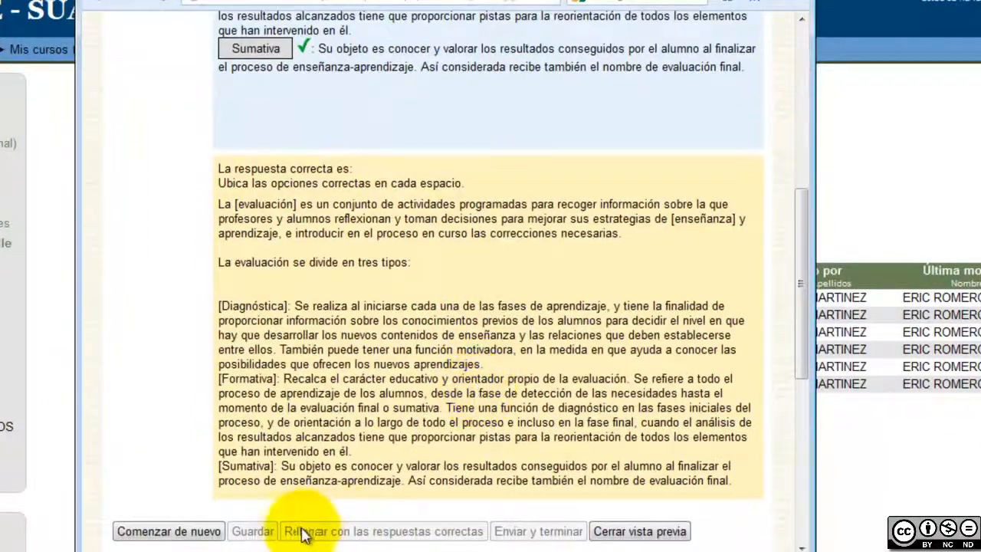
{"action": "left_click", "coordinate": [185, 538]}
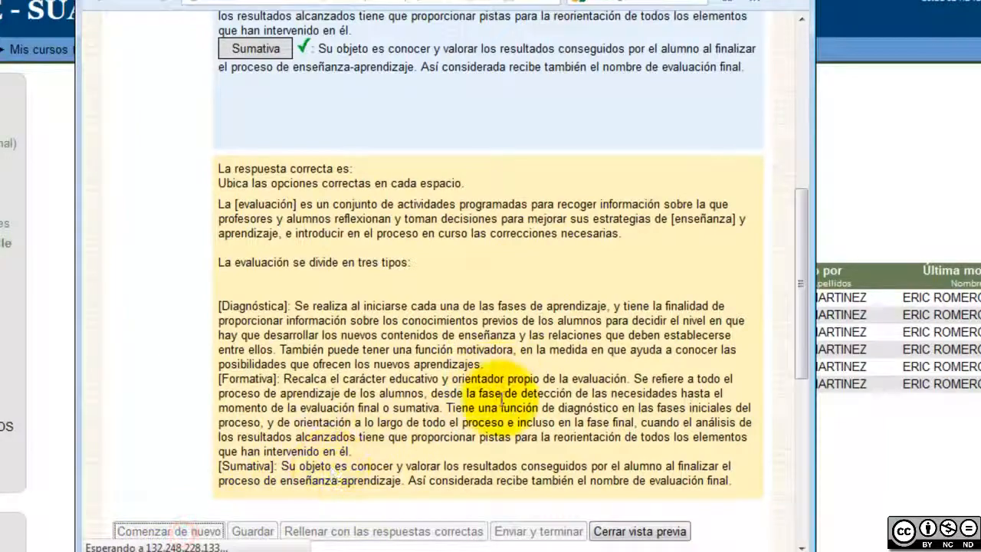
{"action": "scroll", "coordinate": [566, 375], "scroll_direction": "down", "scroll_amount": 3}
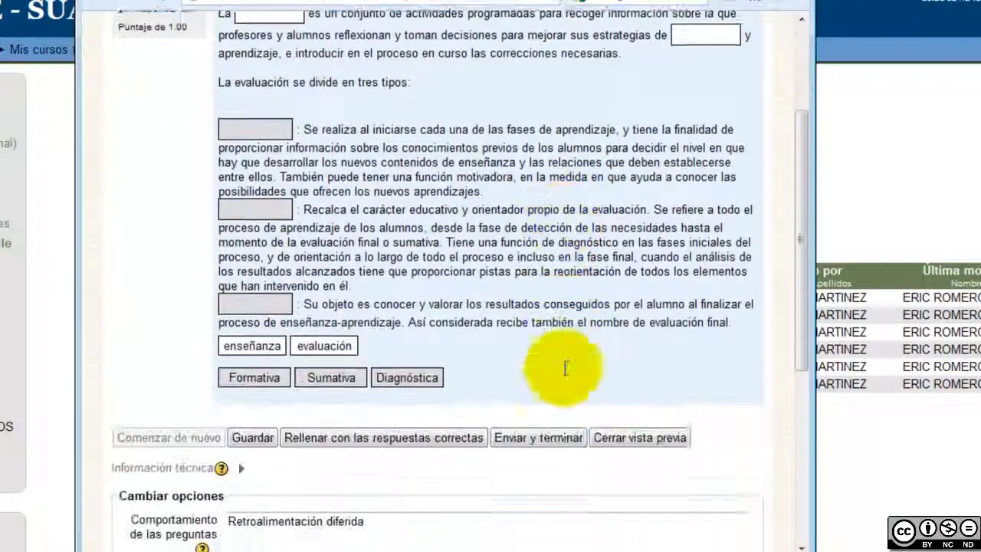
{"action": "scroll", "coordinate": [566, 375], "scroll_direction": "up", "scroll_amount": 1}
{"action": "left_click_drag", "start_coordinate": [329, 398], "coordinate": [270, 66]}
{"action": "left_click_drag", "start_coordinate": [265, 393], "coordinate": [720, 89]}
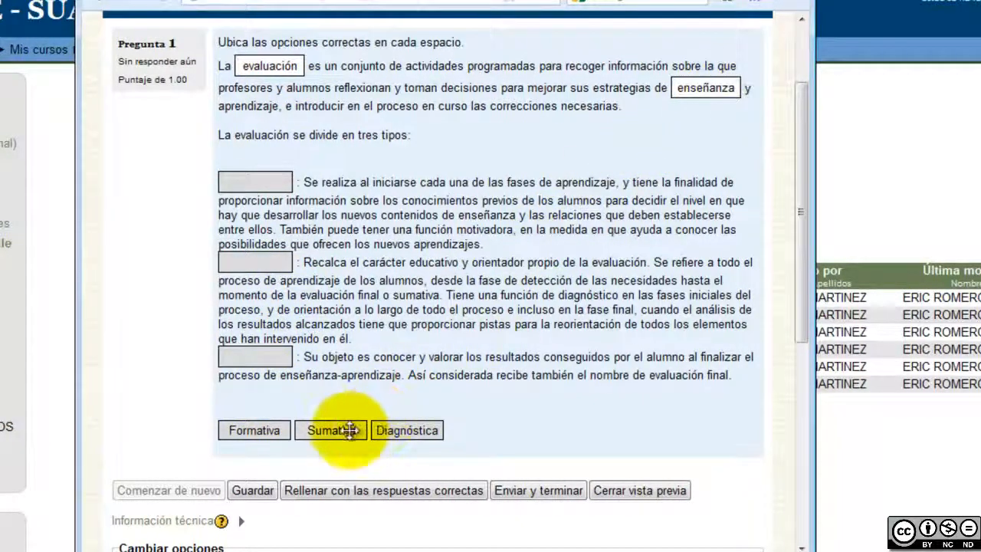
{"action": "left_click_drag", "start_coordinate": [348, 430], "coordinate": [272, 184]}
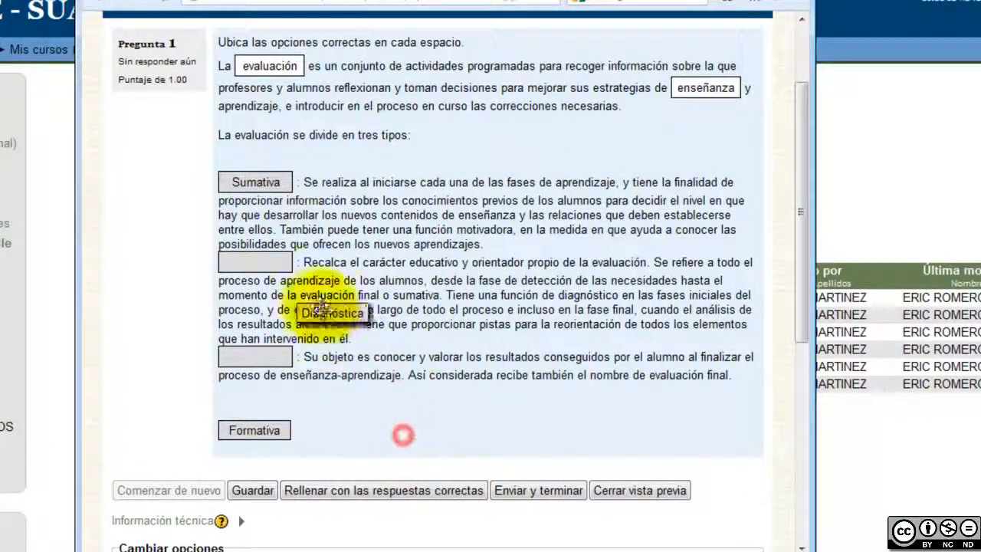
{"action": "left_click_drag", "start_coordinate": [272, 275], "coordinate": [272, 274]}
{"action": "left_click_drag", "start_coordinate": [389, 430], "coordinate": [268, 270]}
{"action": "left_click_drag", "start_coordinate": [257, 429], "coordinate": [255, 356]}
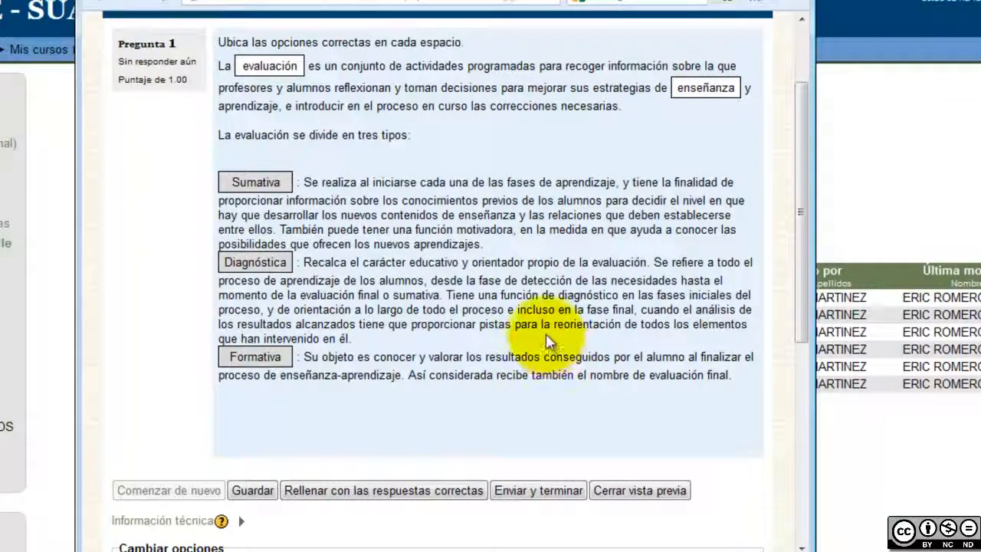
{"action": "scroll", "coordinate": [548, 341], "scroll_direction": "up", "scroll_amount": 3}
{"action": "key", "text": "alt+F4"}
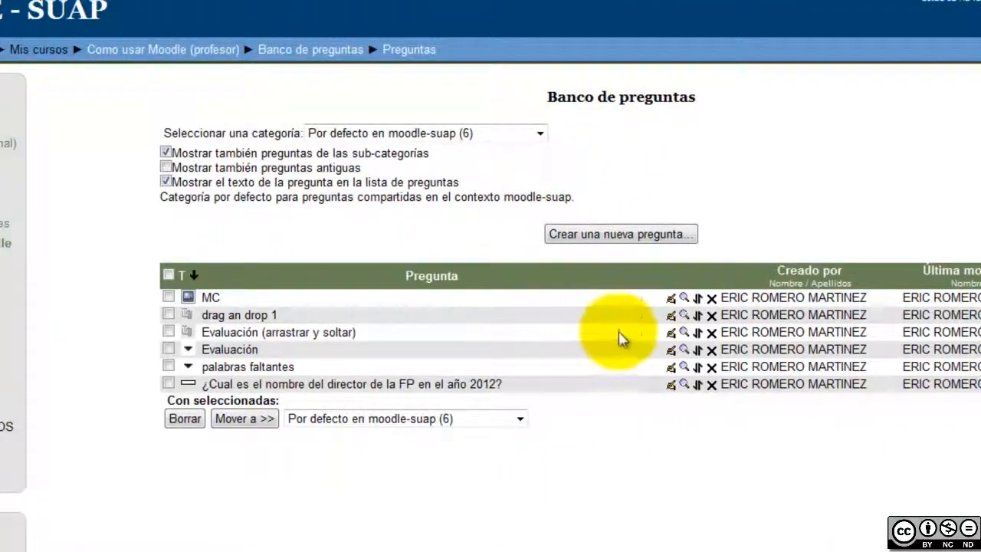
Open the 'Evaluación (arrastrar y soltar)' question in the editing form
{"action": "left_click", "coordinate": [671, 334]}
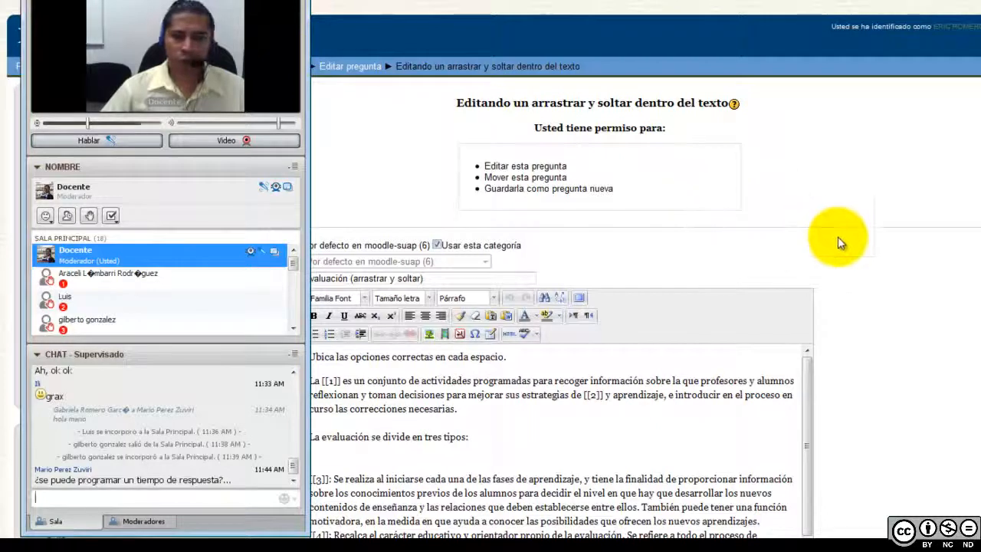
{"action": "left_click", "coordinate": [839, 241]}
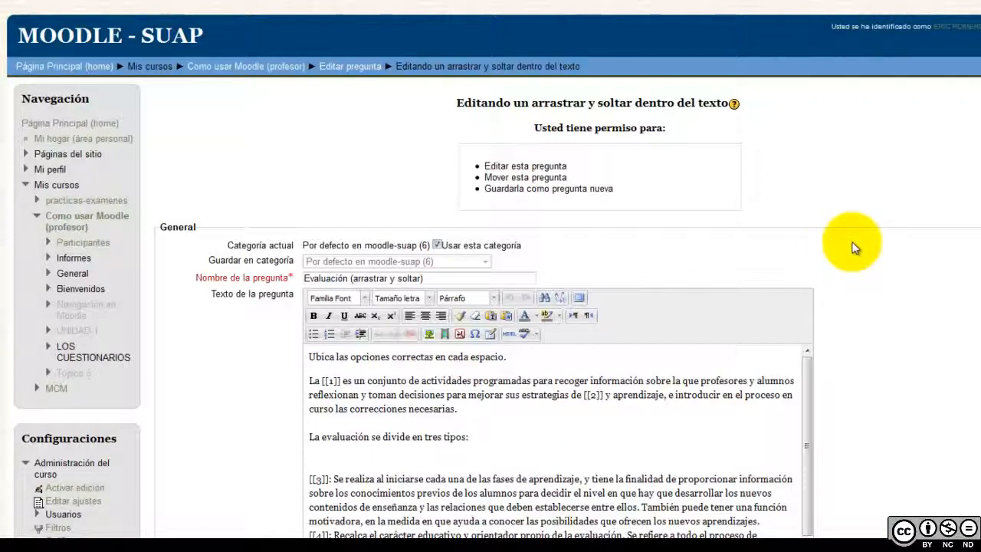
Tick Infinito for evaluación, enseñanza, Diagnóstica, Formativa and Sumativa, then save the question
{"action": "scroll", "coordinate": [850, 255], "scroll_direction": "down", "scroll_amount": 7}
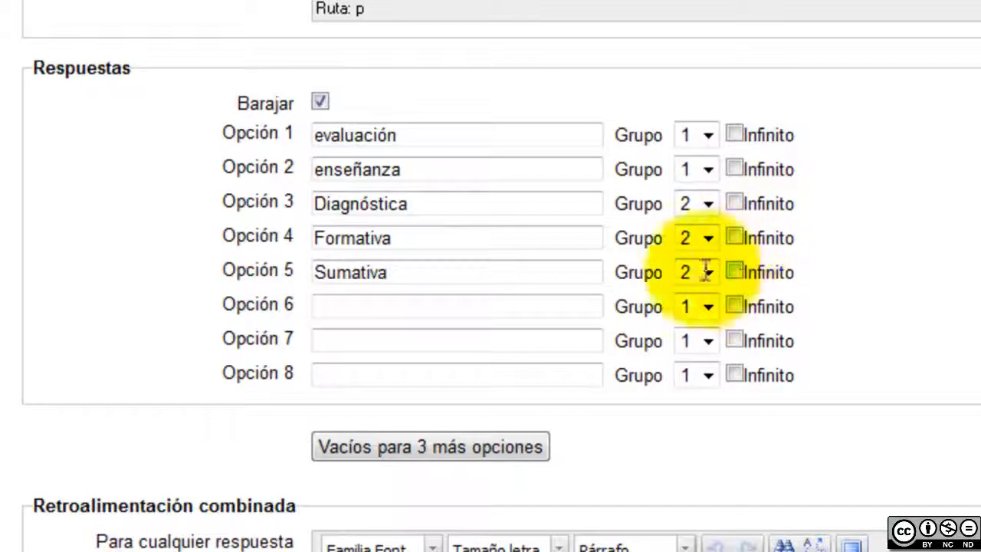
{"action": "left_click_drag", "start_coordinate": [426, 278], "coordinate": [315, 280]}
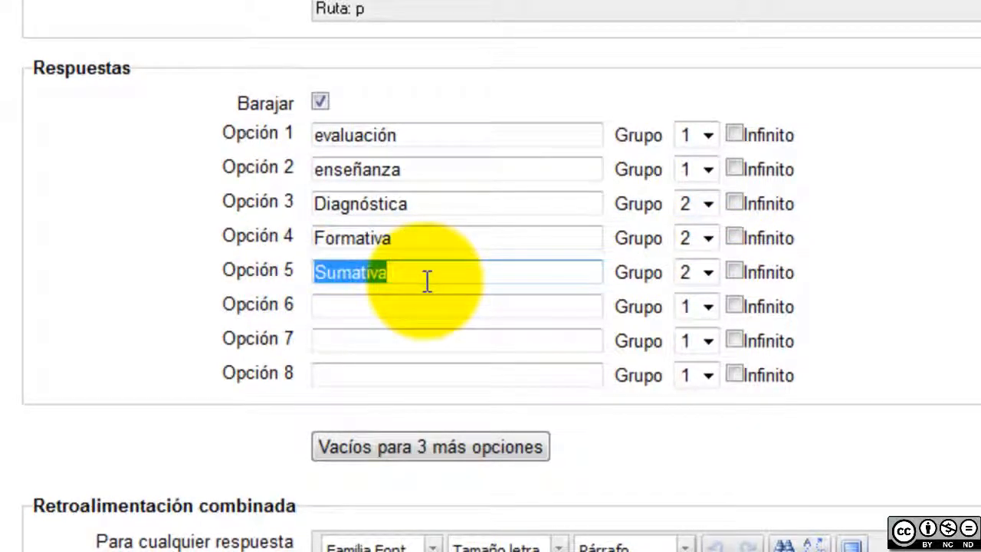
{"action": "left_click", "coordinate": [466, 284]}
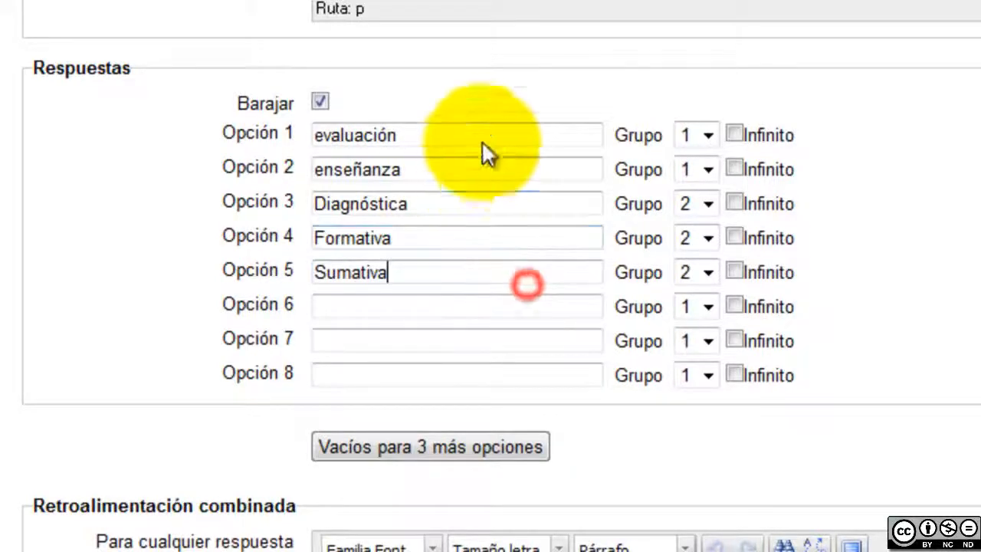
{"action": "left_click", "coordinate": [735, 134]}
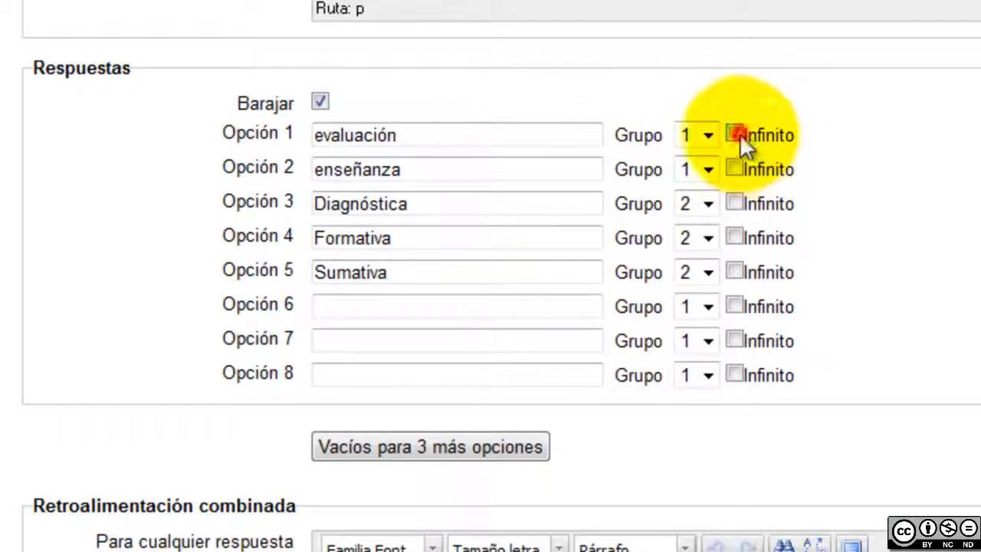
{"action": "left_click", "coordinate": [735, 168]}
{"action": "left_click", "coordinate": [735, 236]}
{"action": "left_click", "coordinate": [737, 204]}
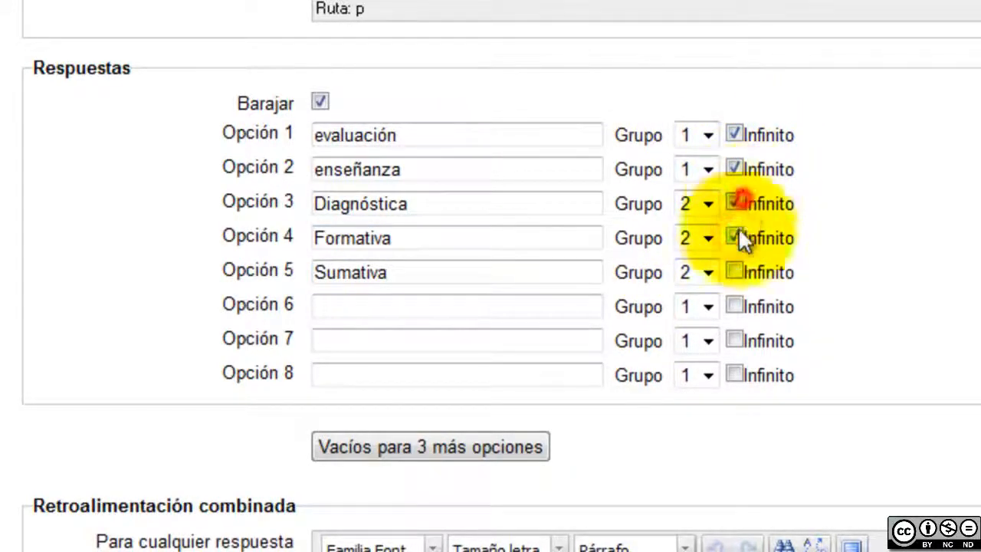
{"action": "left_click", "coordinate": [736, 271]}
{"action": "scroll", "coordinate": [738, 265], "scroll_direction": "down", "scroll_amount": 10}
{"action": "scroll", "coordinate": [895, 460], "scroll_direction": "down", "scroll_amount": 10}
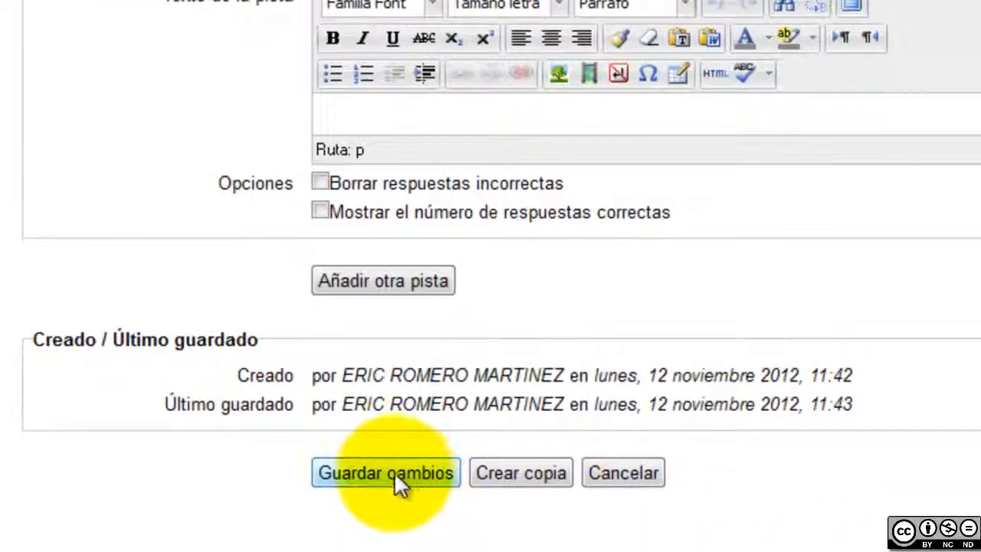
{"action": "left_click", "coordinate": [394, 472]}
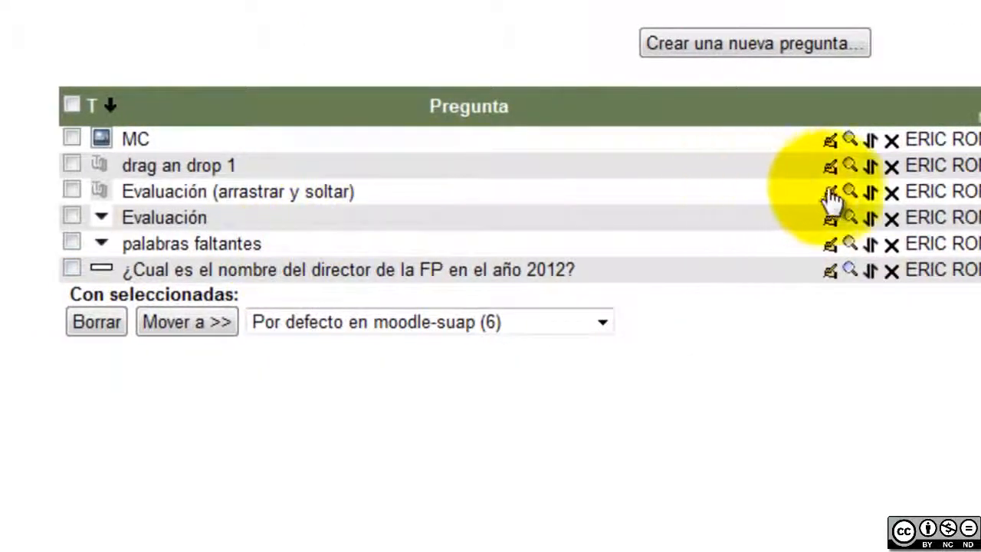
Preview with evaluación and Diagnóstica each reused in two blanks, submit for 0.40, and close
{"action": "left_click", "coordinate": [850, 192]}
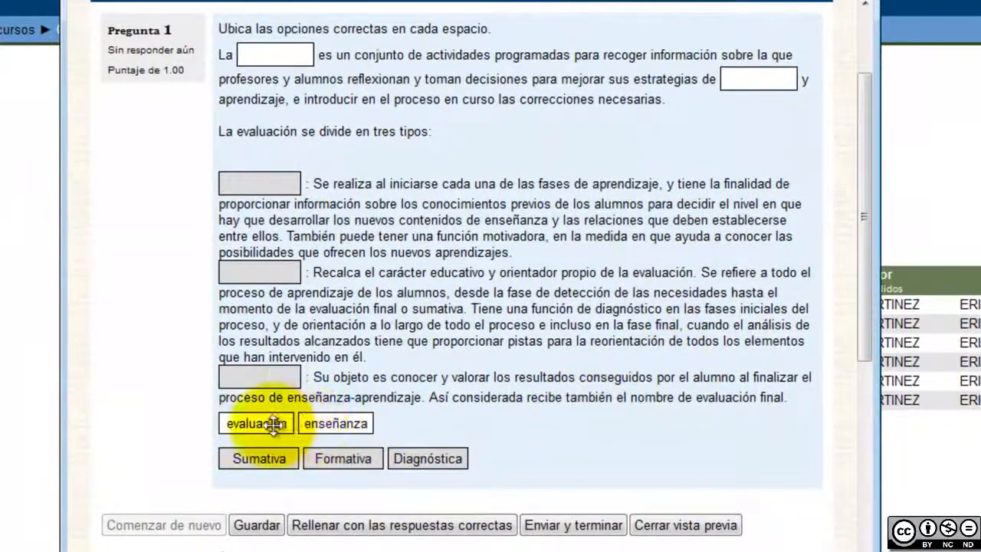
{"action": "left_click_drag", "start_coordinate": [269, 424], "coordinate": [275, 55]}
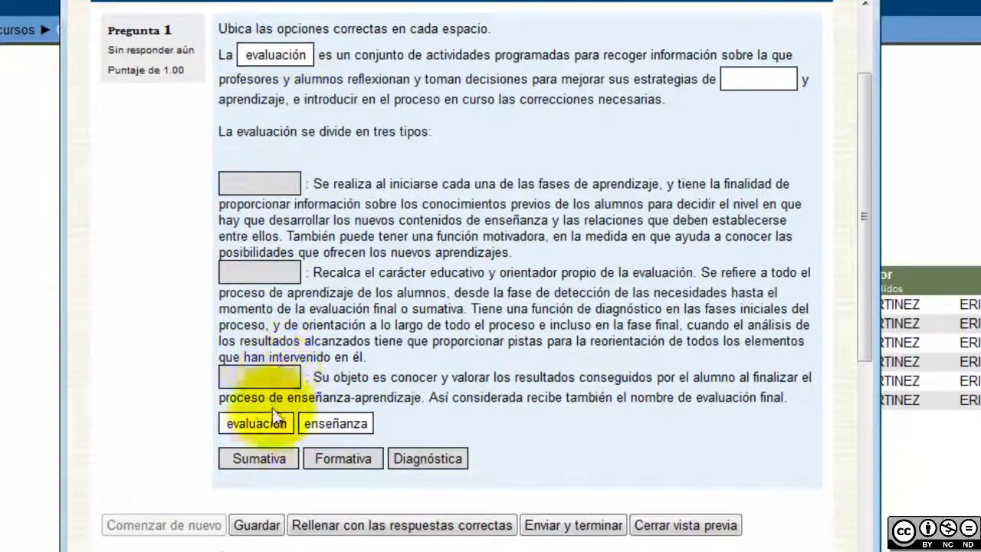
{"action": "left_click_drag", "start_coordinate": [266, 420], "coordinate": [774, 81]}
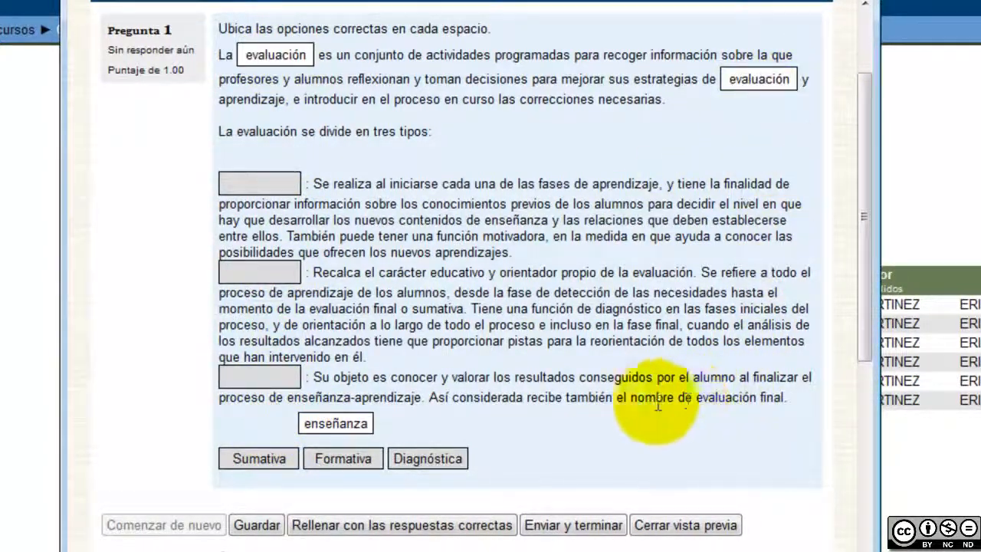
{"action": "left_click_drag", "start_coordinate": [440, 452], "coordinate": [264, 274]}
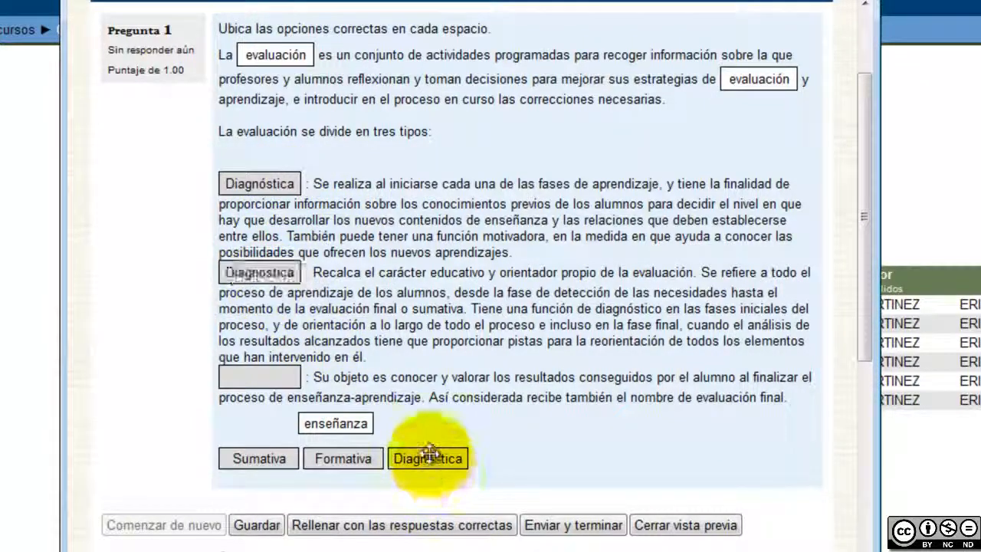
{"action": "left_click_drag", "start_coordinate": [428, 457], "coordinate": [265, 379]}
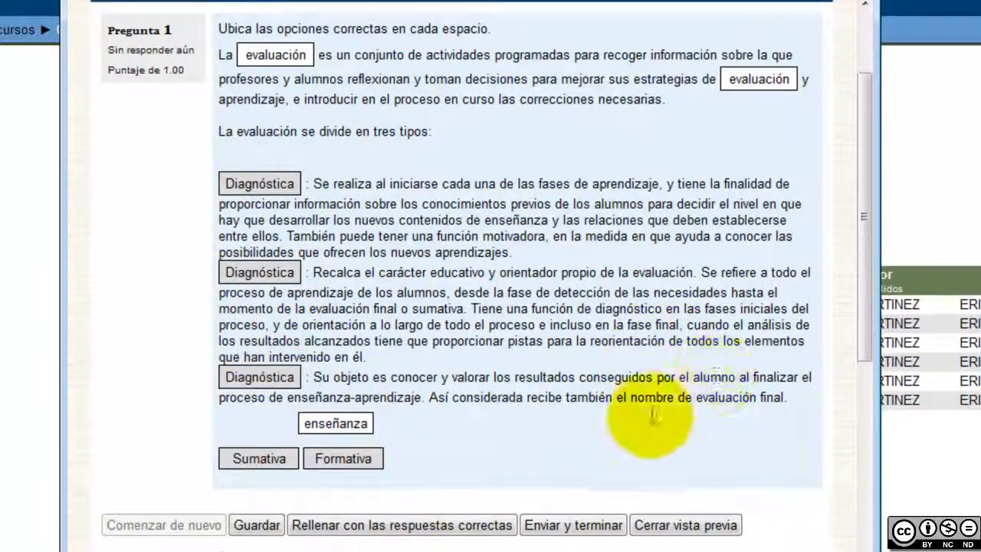
{"action": "left_click", "coordinate": [573, 527]}
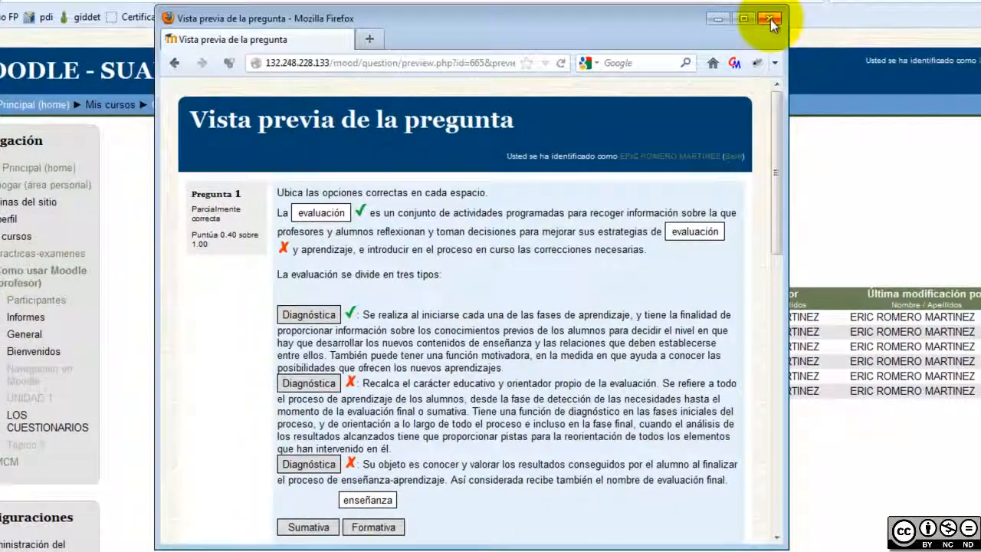
{"action": "scroll", "coordinate": [652, 313], "scroll_direction": "down", "scroll_amount": 2}
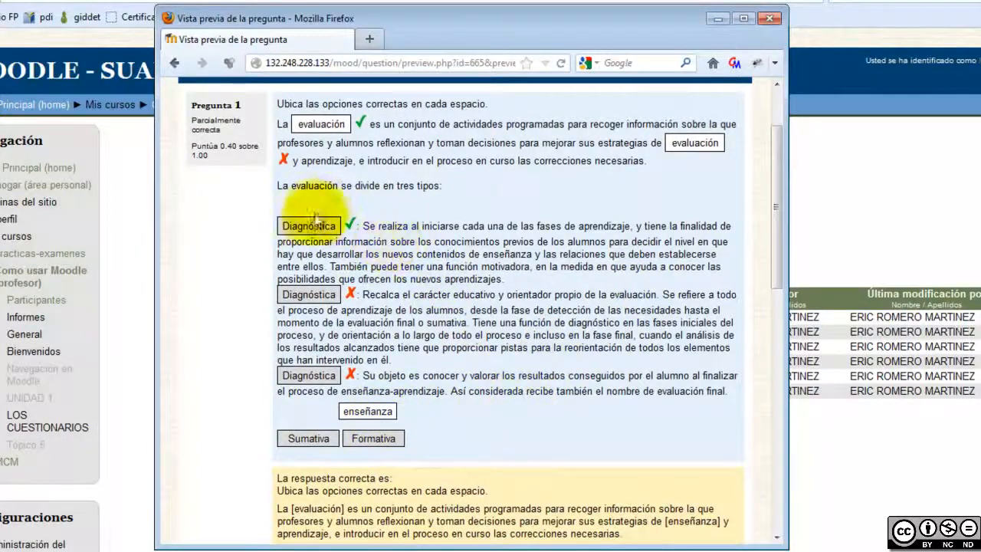
{"action": "left_click", "coordinate": [769, 19]}
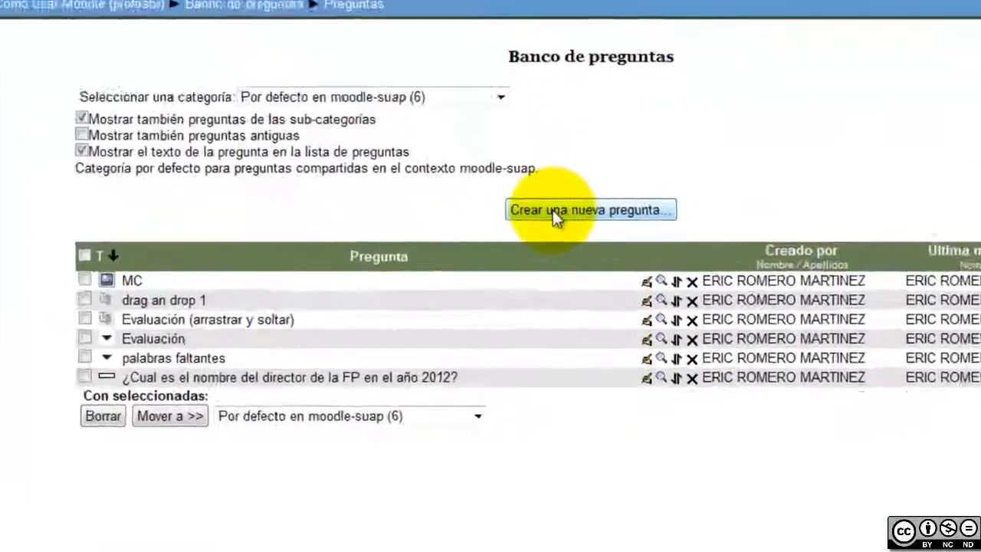
Create a new 'Arrastrar y soltar sobre la imagen' question and place the cursor in its empty name field
{"action": "left_click", "coordinate": [583, 263]}
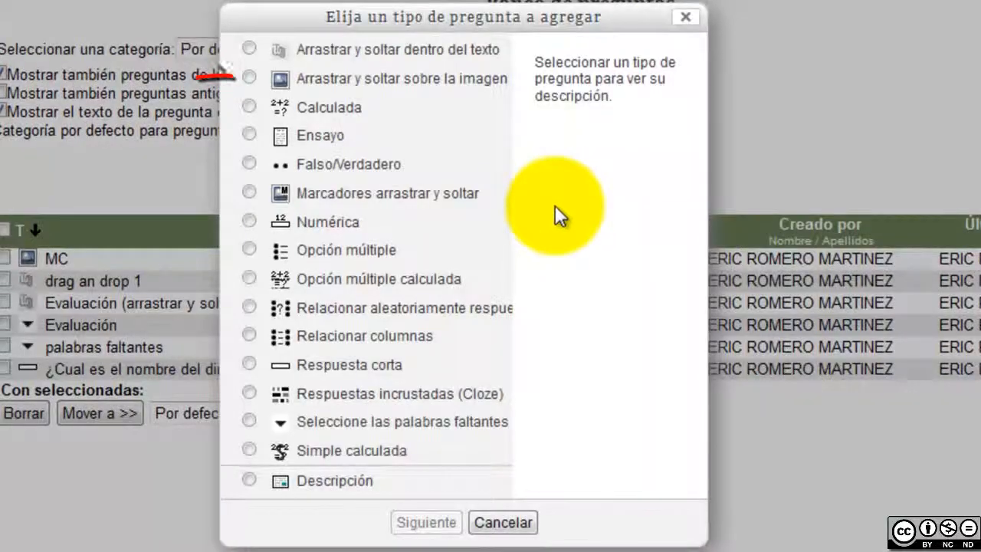
{"action": "left_click", "coordinate": [358, 83]}
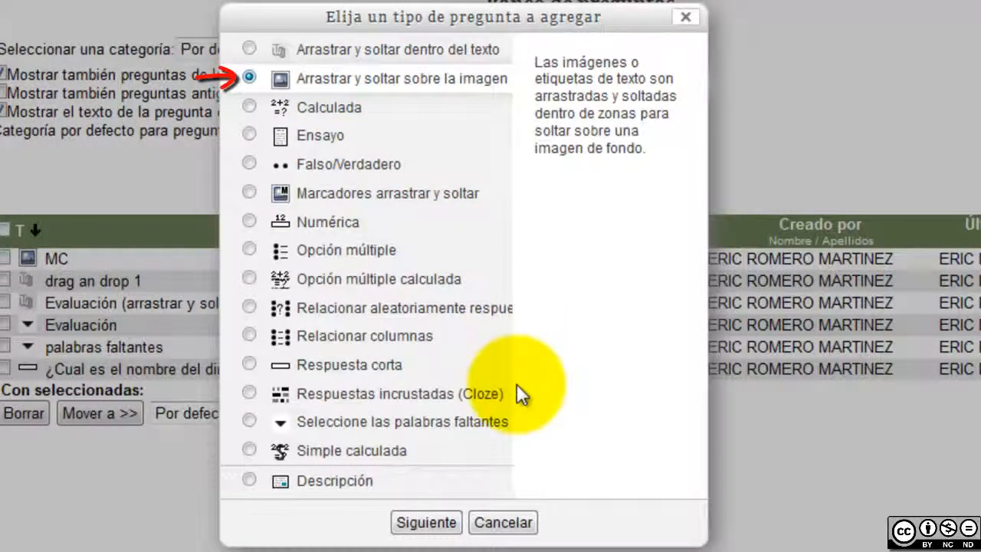
{"action": "left_click", "coordinate": [427, 529]}
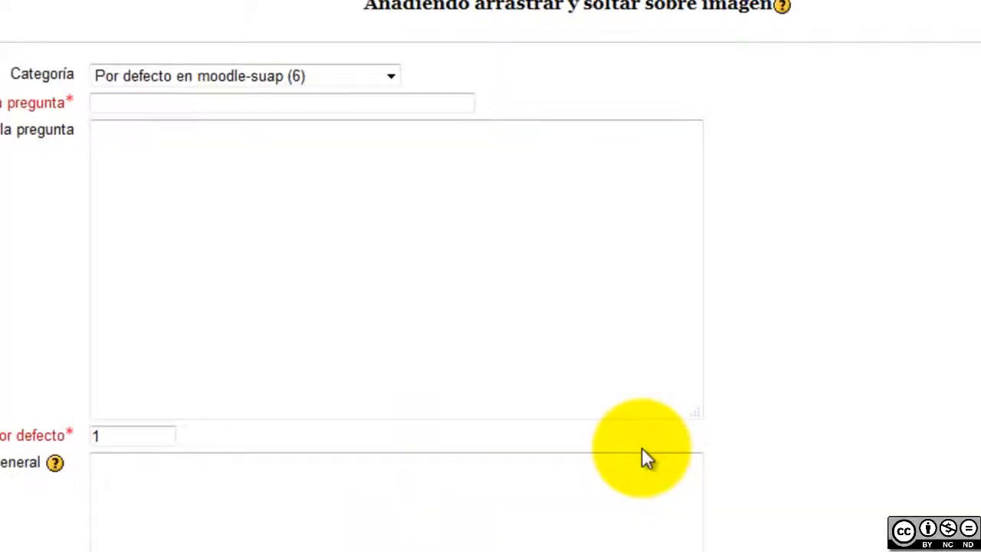
{"action": "left_click", "coordinate": [452, 103]}
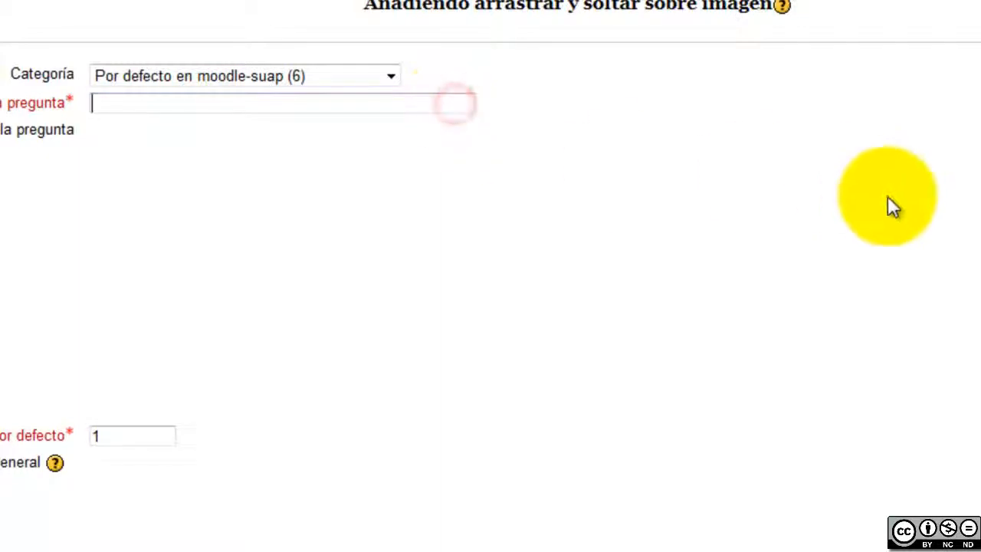
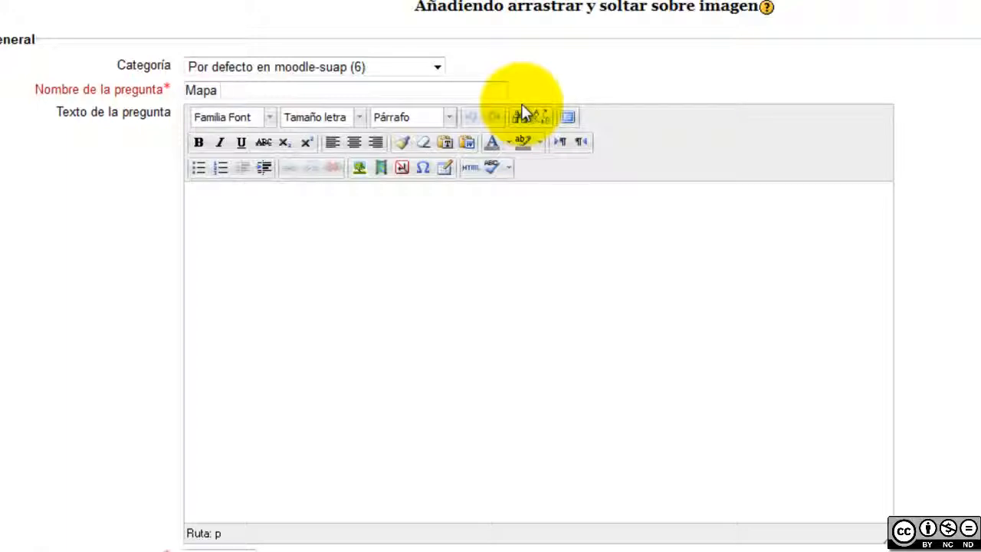
Finish the name 'Mapa conceptual' and write the text asking students to drag the concepts onto the map's structure
{"action": "type", "text": "eptual"}
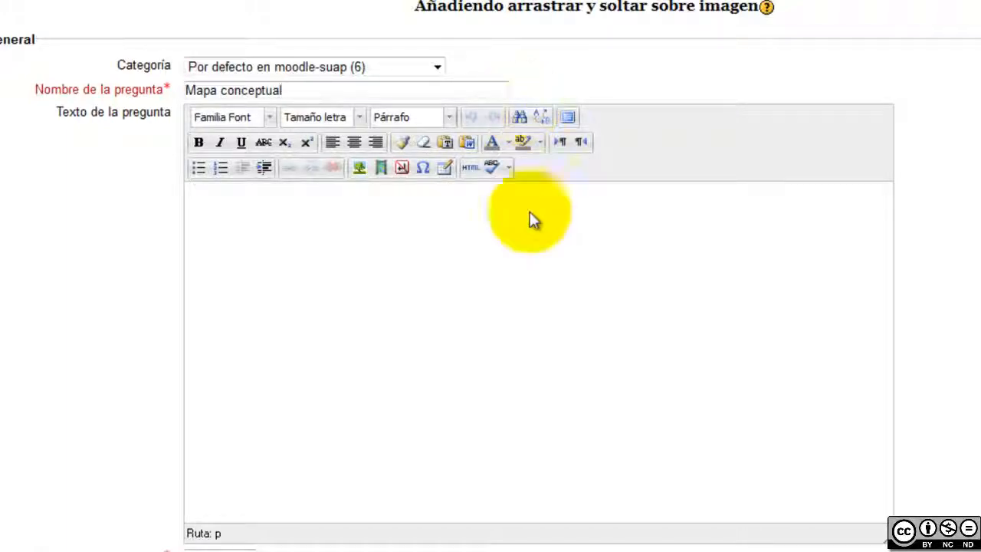
{"action": "left_click", "coordinate": [531, 263]}
{"action": "scroll", "coordinate": [929, 266], "scroll_direction": "down", "scroll_amount": 3}
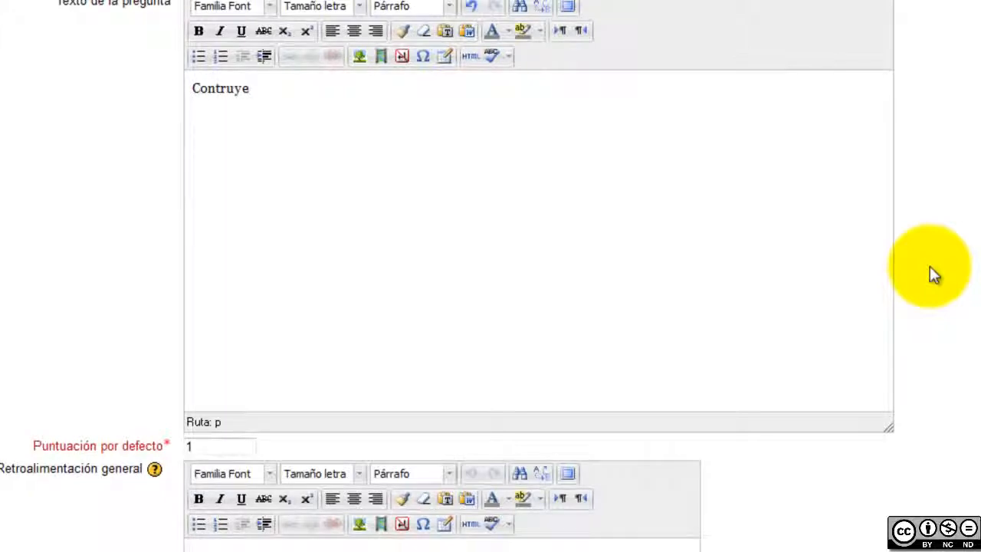
{"action": "key", "text": "BackSpace"}
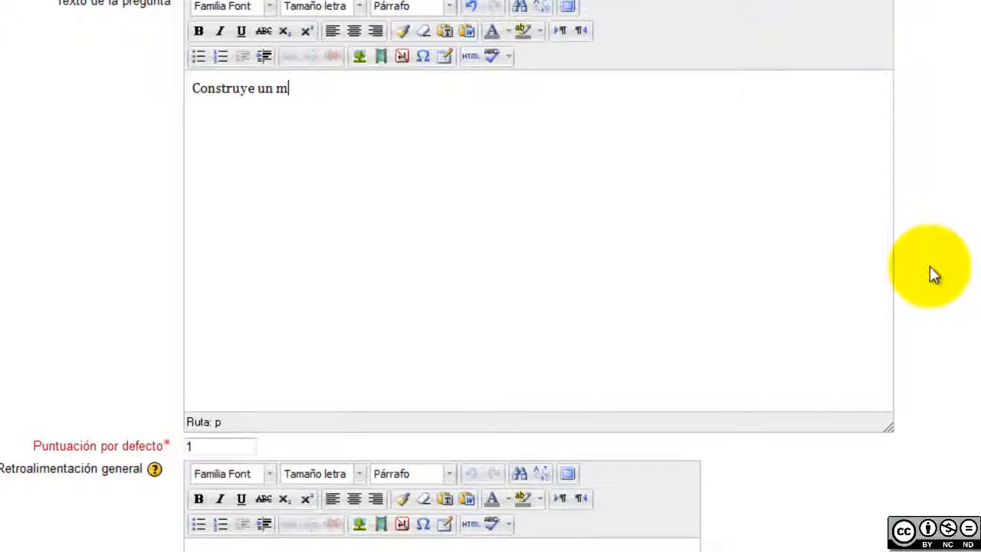
{"action": "type", "text": "un mapa conceptia"}
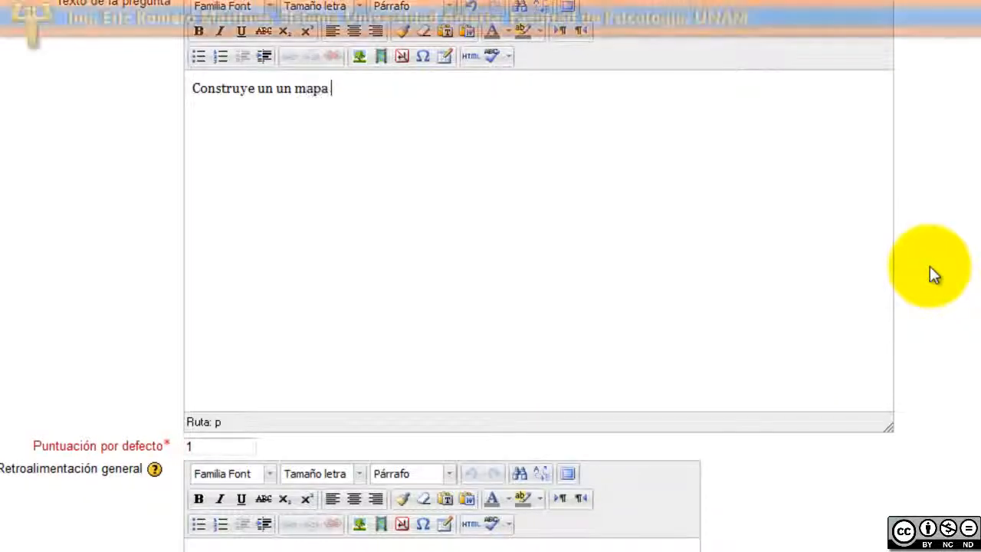
{"action": "key", "text": "BackSpace"}
{"action": "key", "text": "BackSpace"}
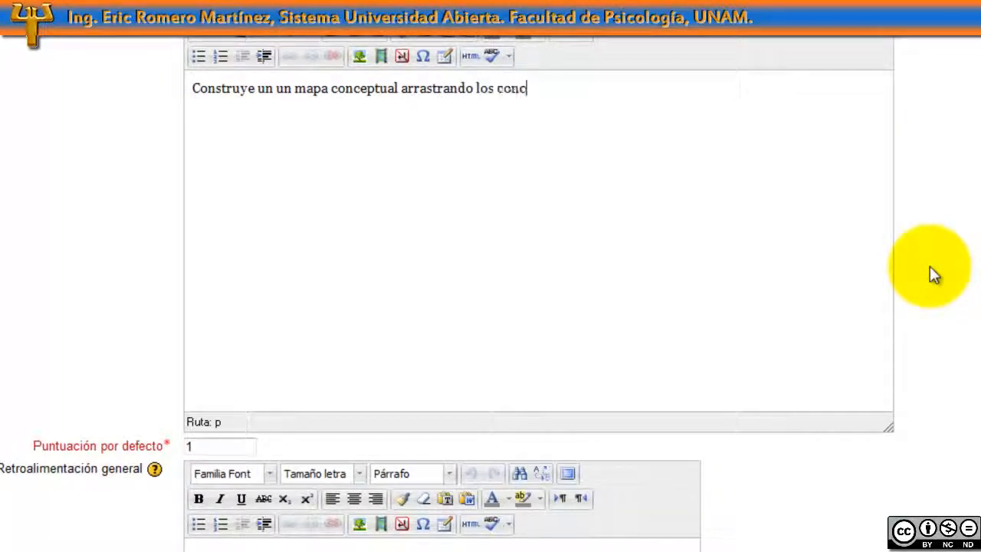
{"action": "type", "text": "es"}
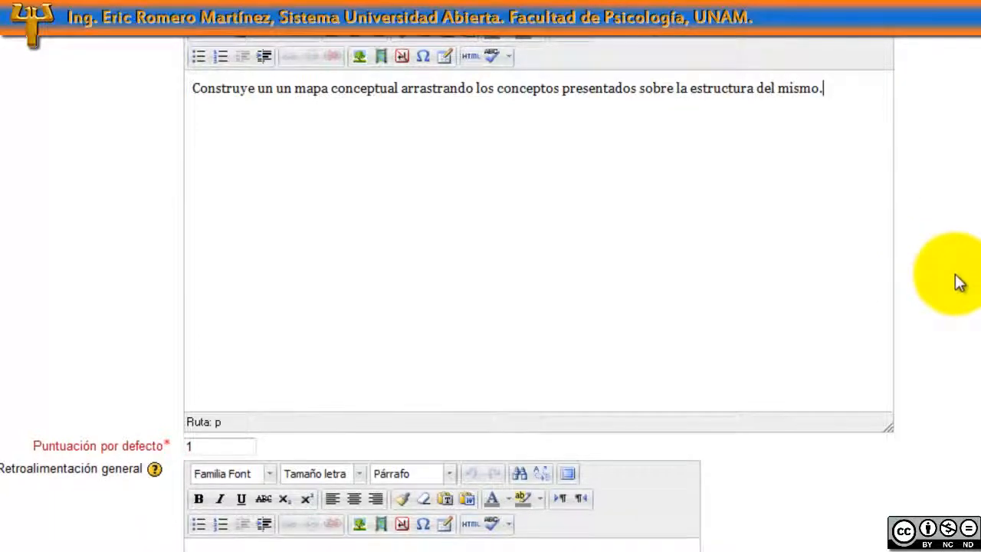
{"action": "scroll", "coordinate": [945, 287], "scroll_direction": "down", "scroll_amount": 5}
{"action": "scroll", "coordinate": [933, 295], "scroll_direction": "down", "scroll_amount": 5}
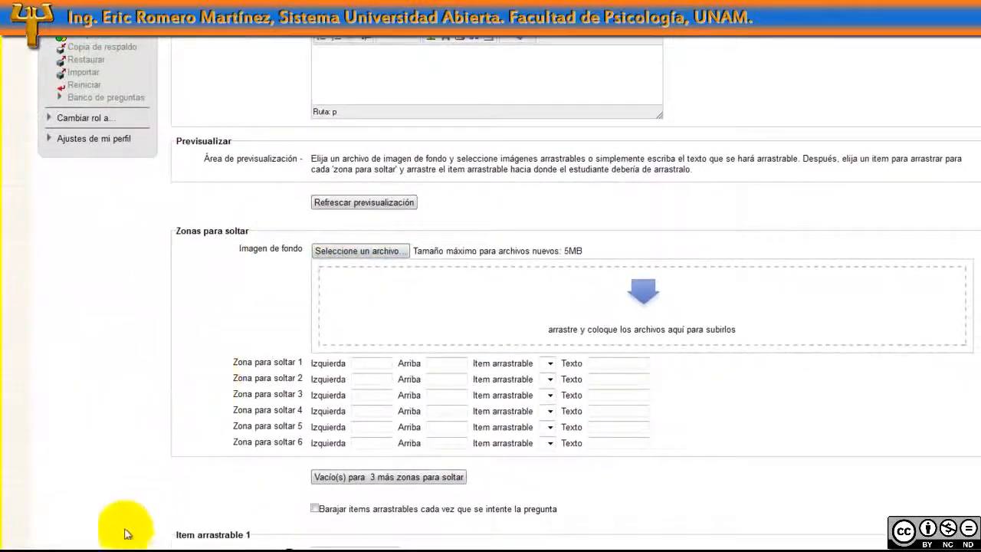
Upload fondo.jpg from Escritorio > ejemplo mod as the question's background image
{"action": "left_click", "coordinate": [68, 546]}
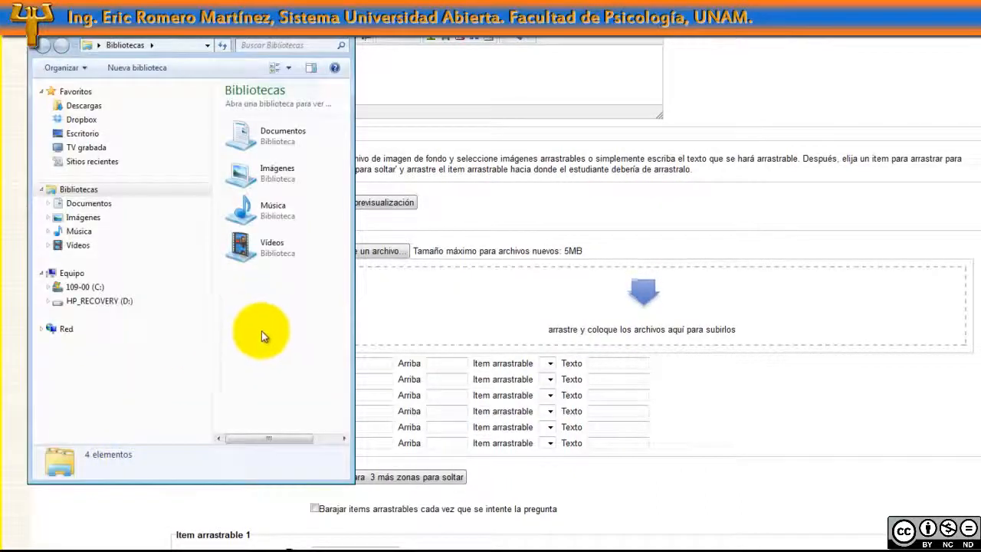
{"action": "left_click", "coordinate": [85, 137]}
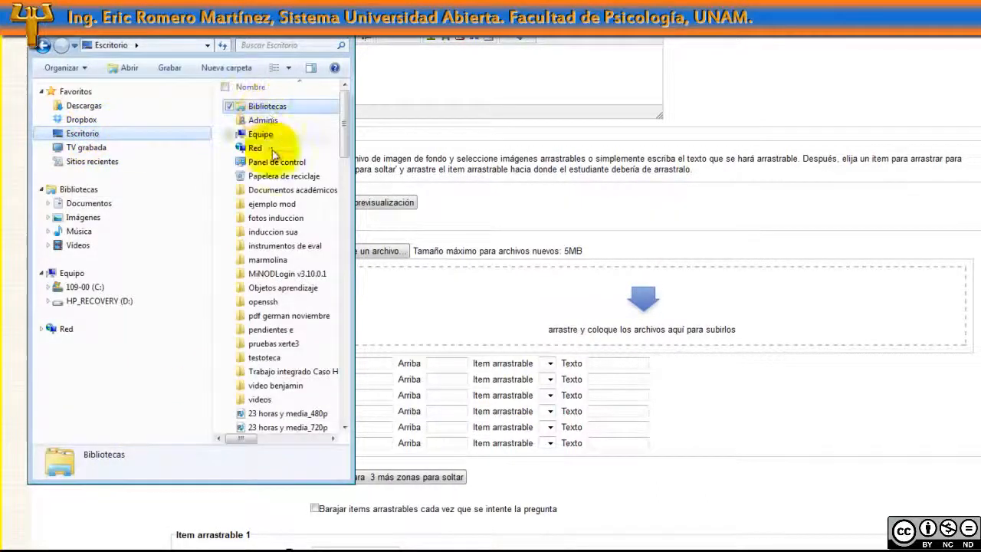
{"action": "double_click", "coordinate": [268, 204]}
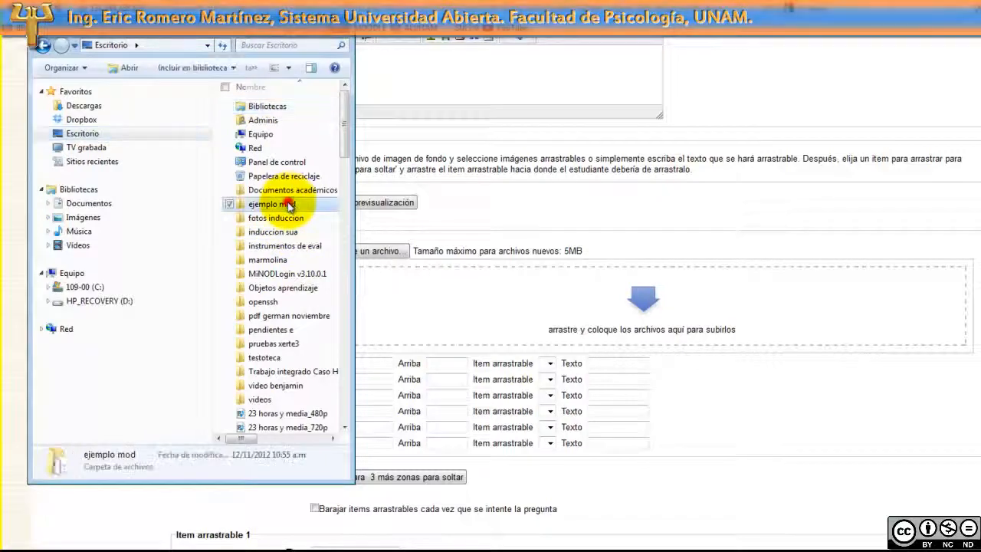
{"action": "left_click_drag", "start_coordinate": [277, 135], "coordinate": [534, 286]}
{"action": "left_click_drag", "start_coordinate": [584, 311], "coordinate": [635, 280]}
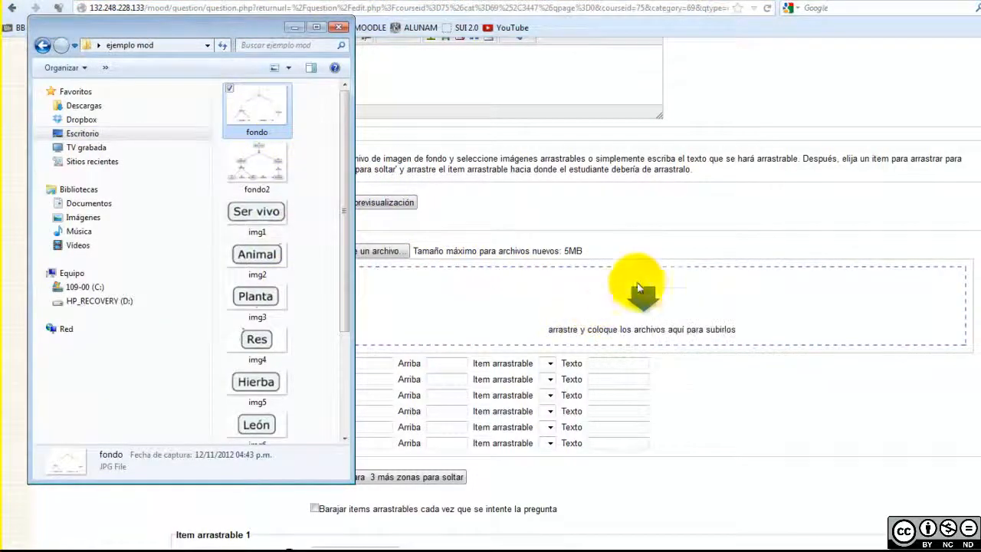
{"action": "left_click", "coordinate": [682, 238]}
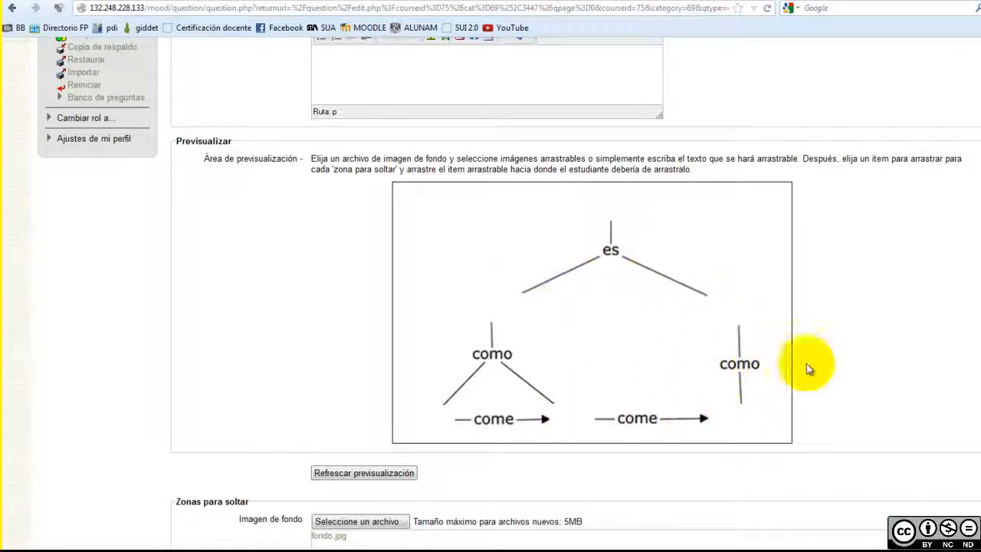
{"action": "scroll", "coordinate": [839, 368], "scroll_direction": "down", "scroll_amount": 10}
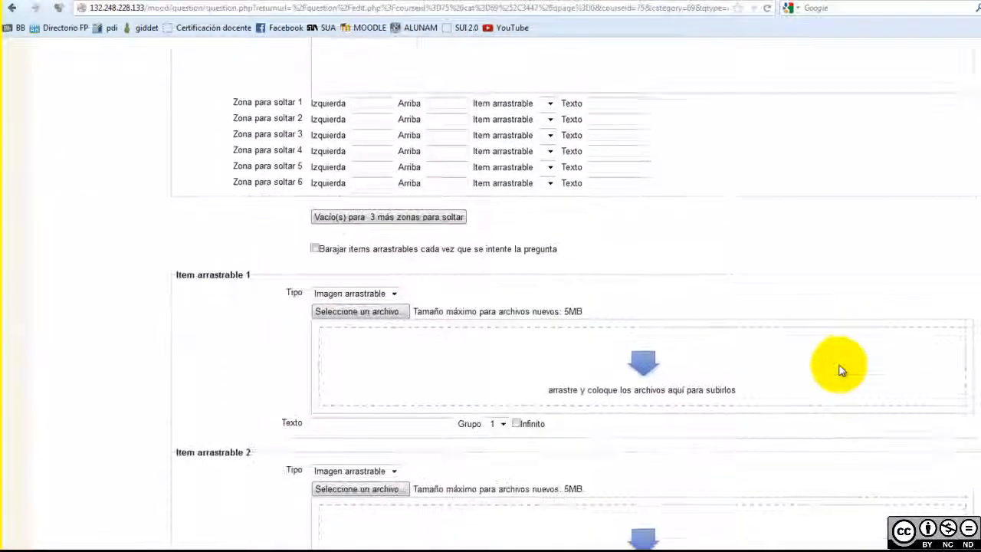
Upload the Ser vivo and Animal images as the first two draggable items
{"action": "scroll", "coordinate": [839, 369], "scroll_direction": "down", "scroll_amount": 4}
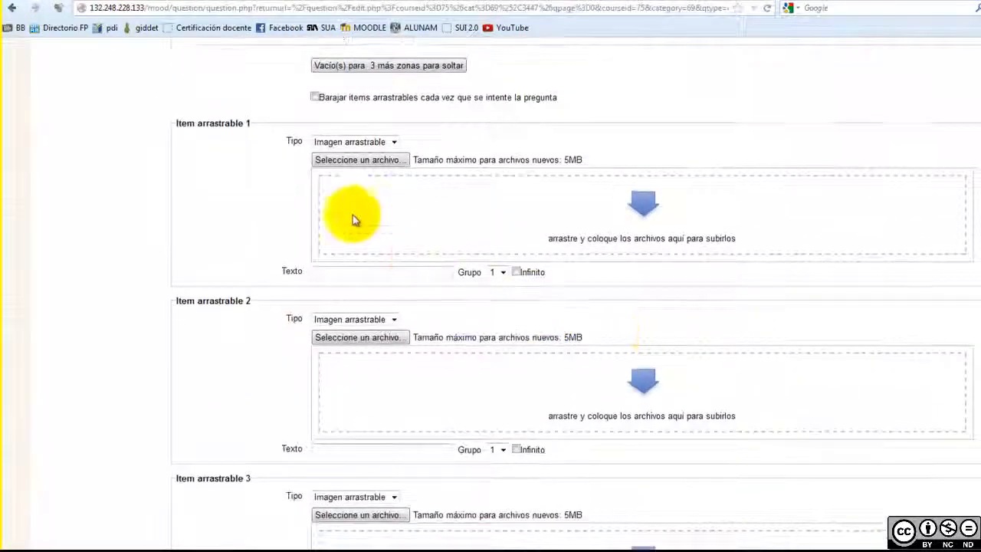
{"action": "left_click_drag", "start_coordinate": [205, 124], "coordinate": [244, 124]}
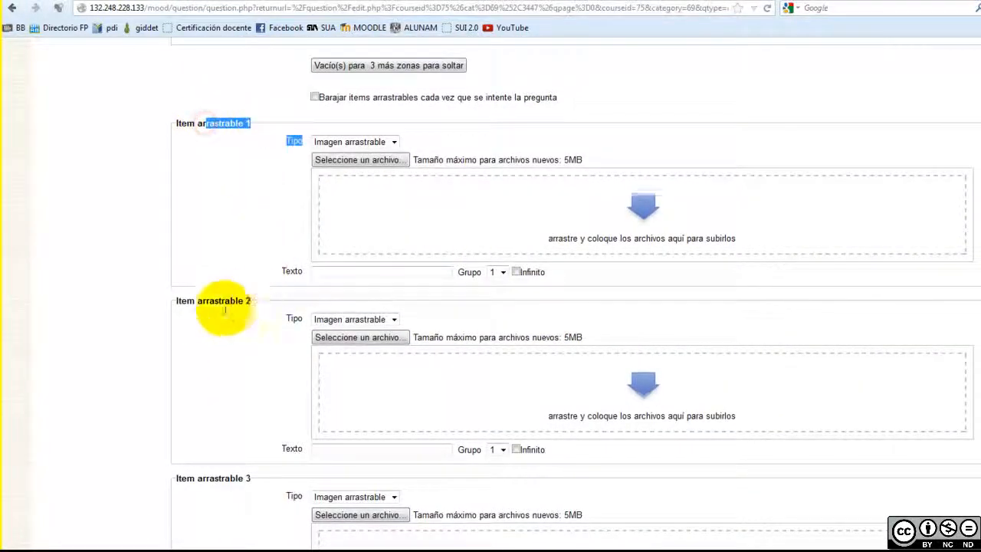
{"action": "left_click_drag", "start_coordinate": [196, 301], "coordinate": [252, 303]}
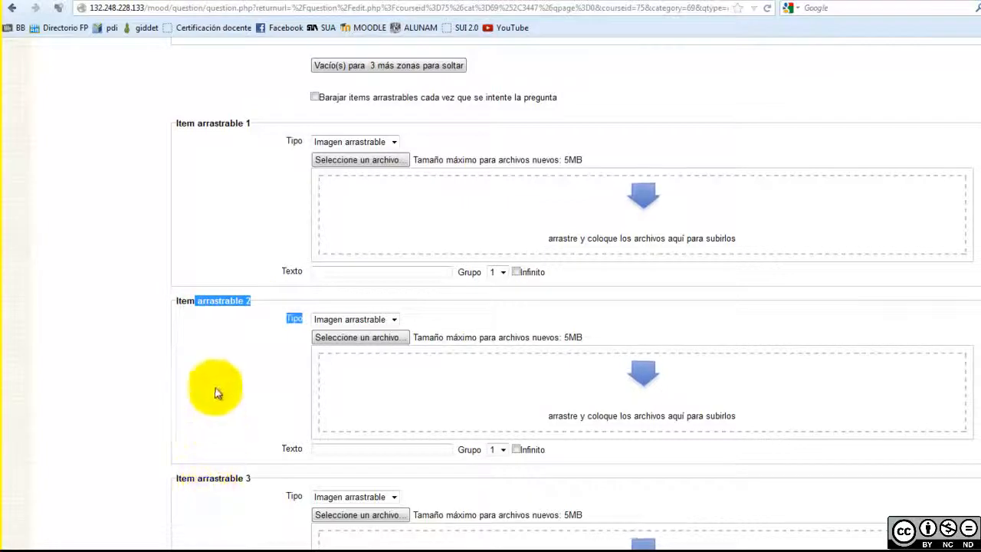
{"action": "left_click", "coordinate": [203, 121]}
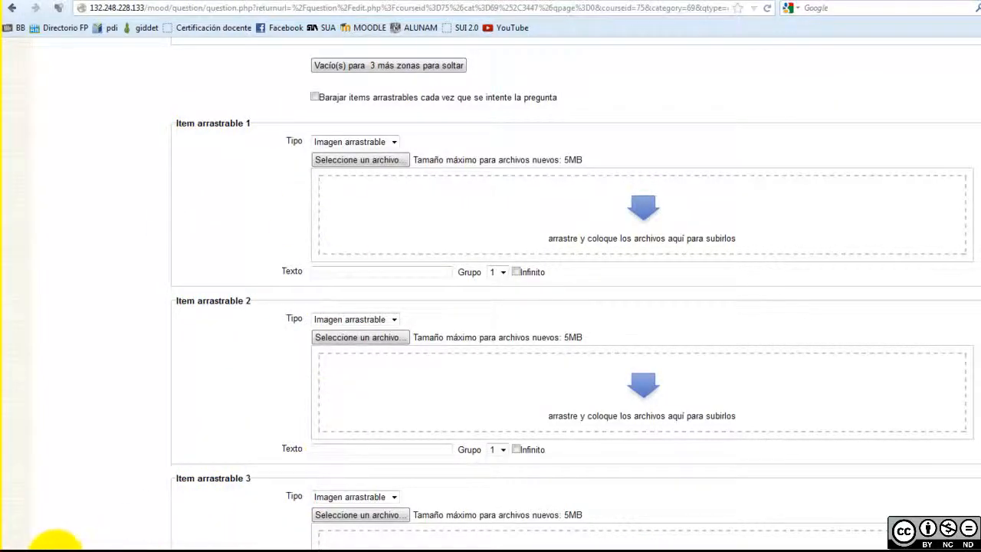
{"action": "left_click", "coordinate": [65, 535]}
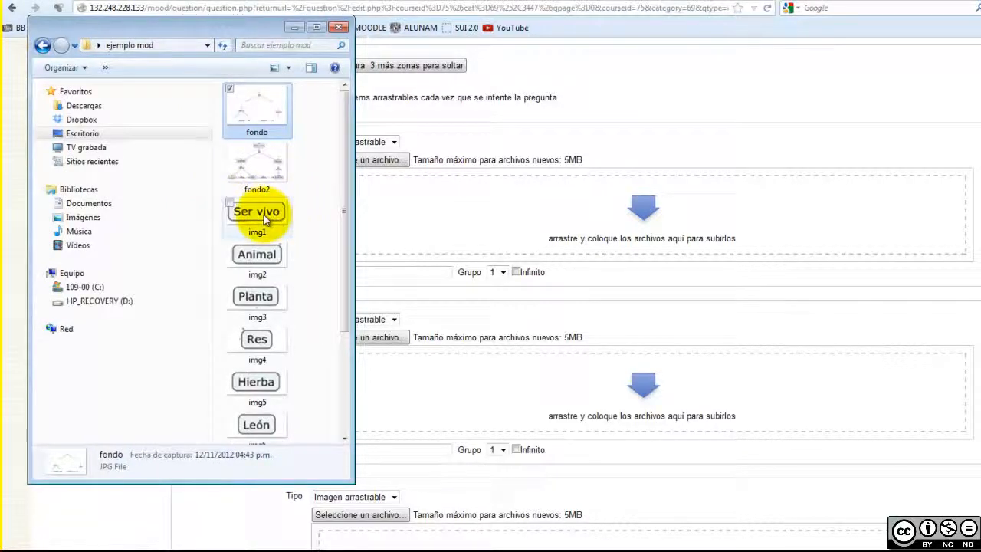
{"action": "left_click_drag", "start_coordinate": [264, 220], "coordinate": [502, 222]}
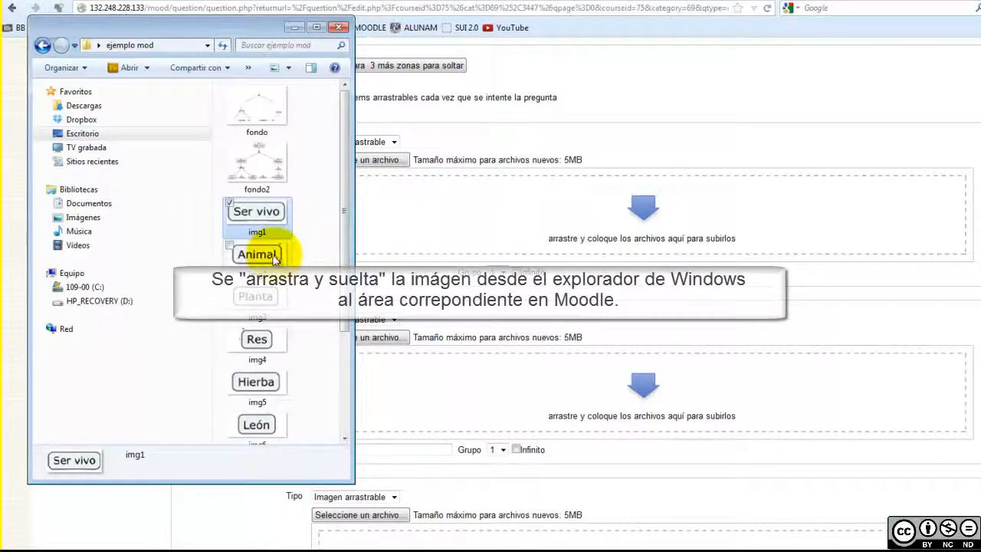
{"action": "left_click", "coordinate": [385, 544]}
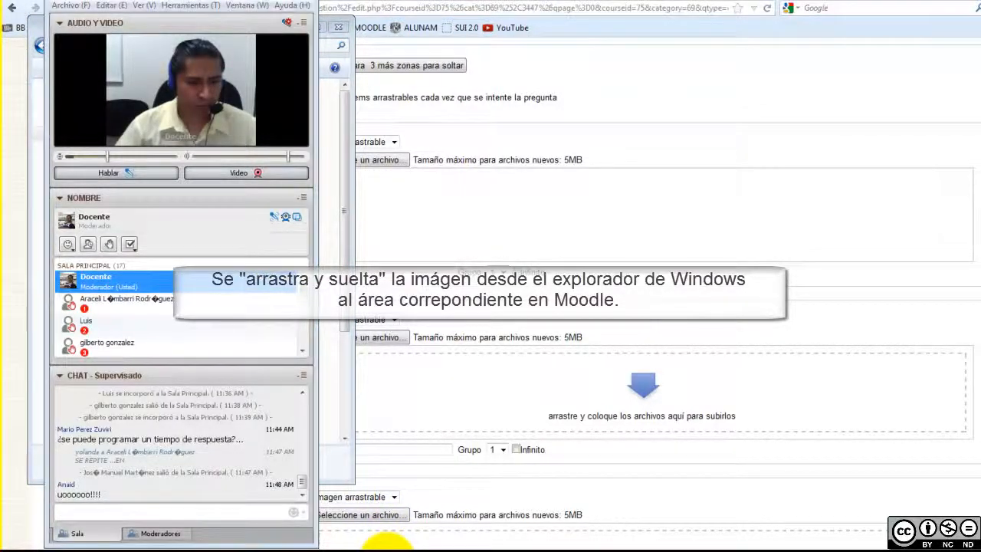
{"action": "left_click", "coordinate": [373, 546]}
{"action": "left_click_drag", "start_coordinate": [263, 262], "coordinate": [976, 379]}
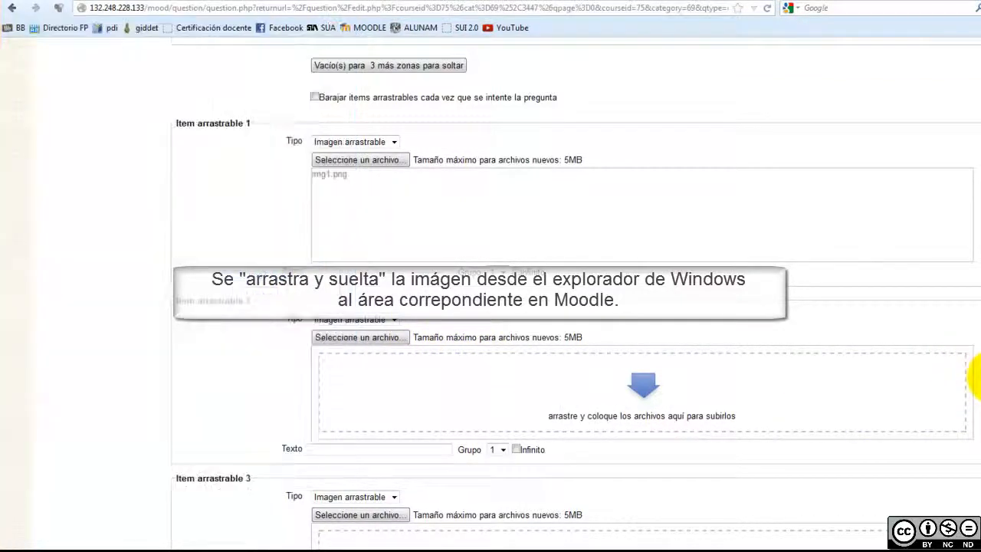
Upload the Planta, Res and Hierba images, plus the remaining image for the last draggable item
{"action": "scroll", "coordinate": [977, 379], "scroll_direction": "down", "scroll_amount": 3}
{"action": "scroll", "coordinate": [977, 380], "scroll_direction": "down", "scroll_amount": 3}
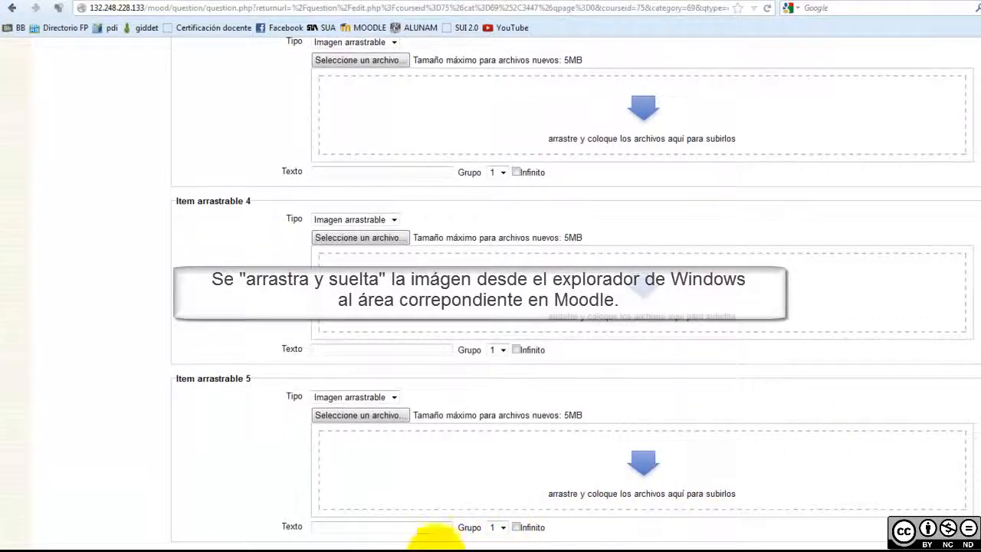
{"action": "left_click", "coordinate": [68, 543]}
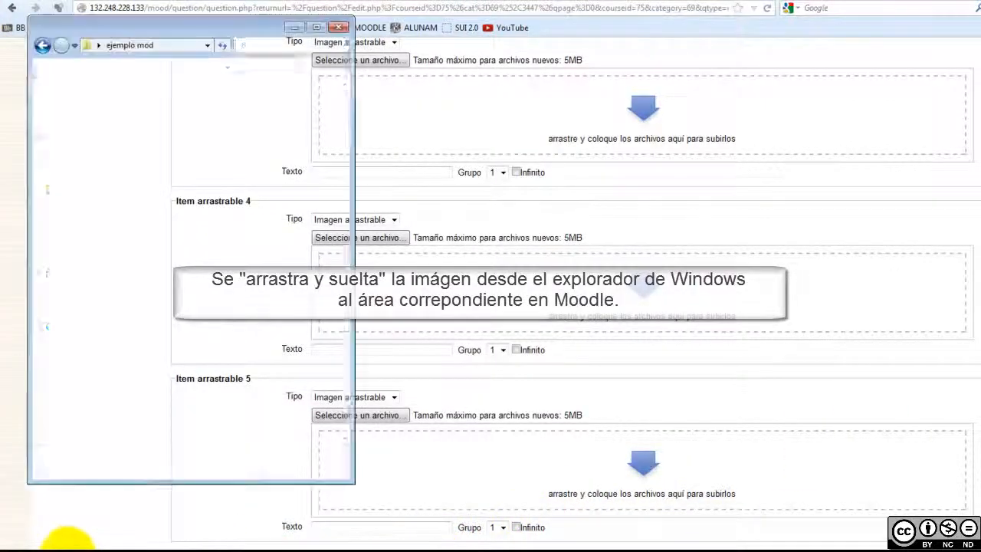
{"action": "left_click_drag", "start_coordinate": [257, 302], "coordinate": [270, 346]}
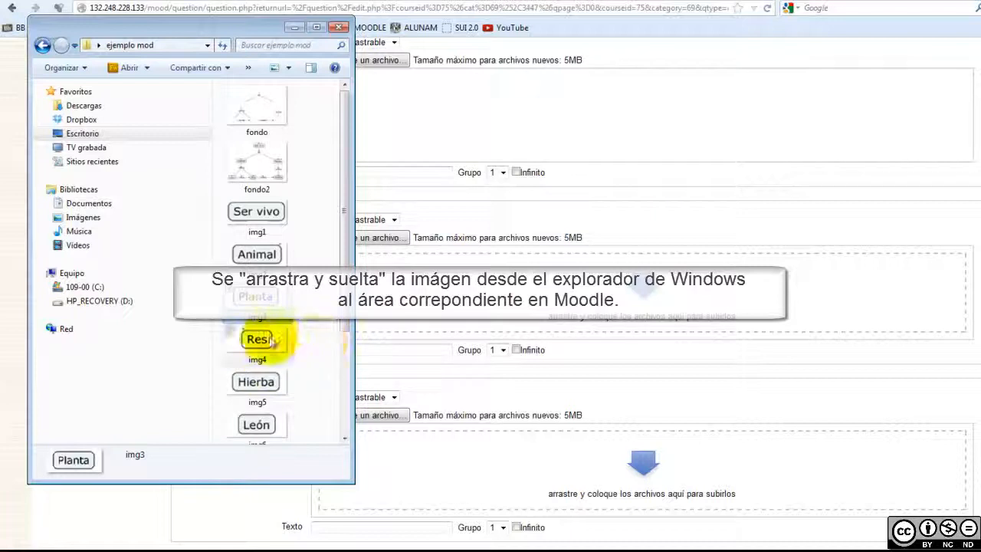
{"action": "left_click_drag", "start_coordinate": [259, 339], "coordinate": [358, 375]}
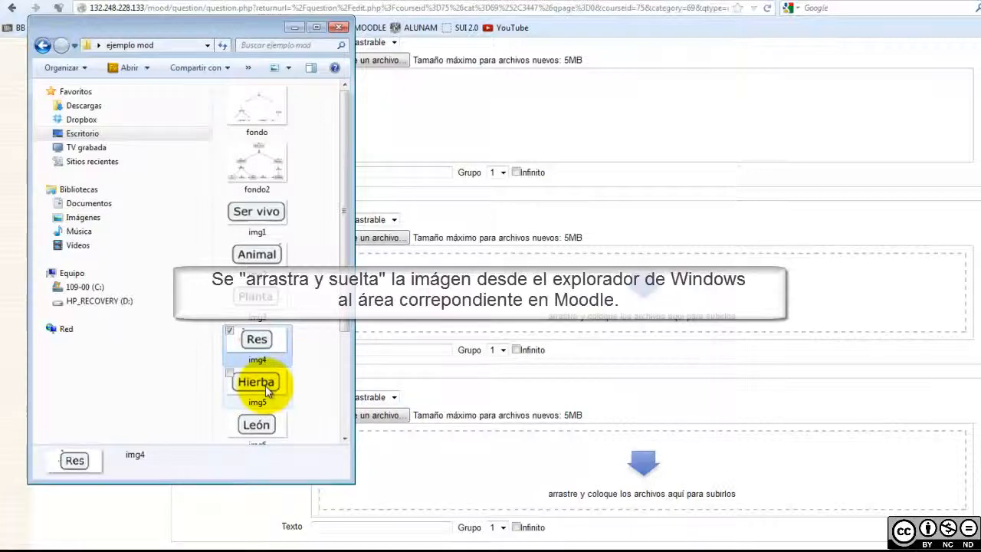
{"action": "left_click_drag", "start_coordinate": [261, 393], "coordinate": [976, 441]}
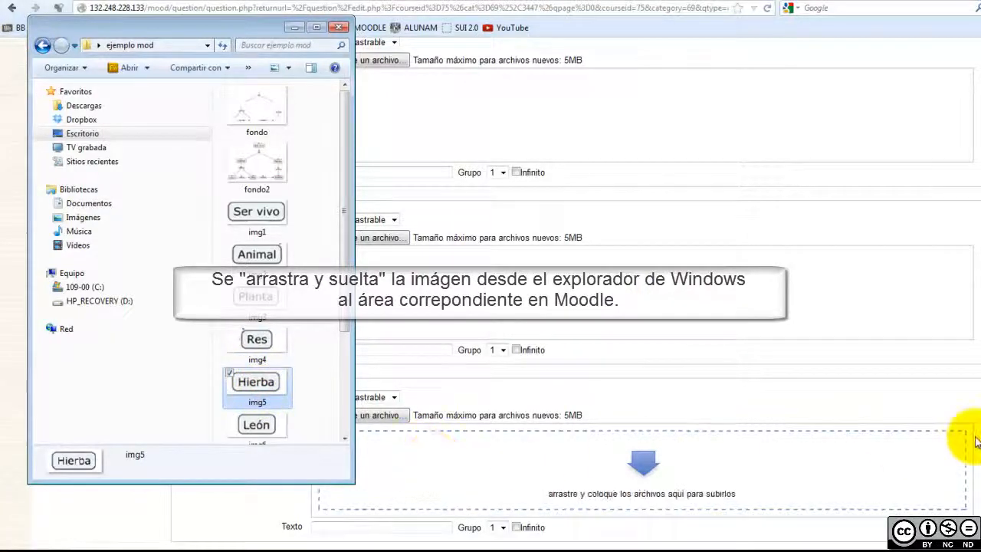
{"action": "left_click", "coordinate": [331, 513]}
{"action": "scroll", "coordinate": [331, 513], "scroll_direction": "down", "scroll_amount": 12}
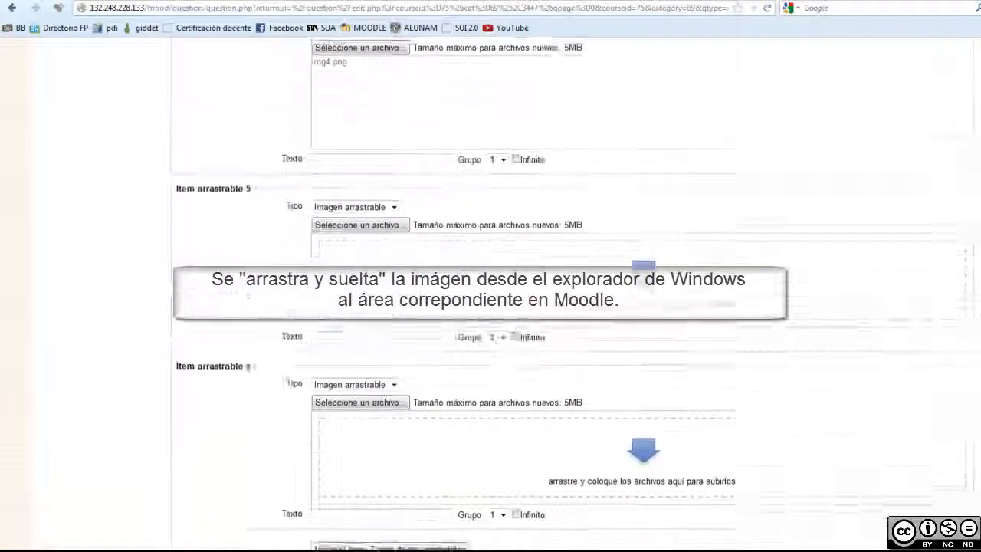
{"action": "left_click", "coordinate": [77, 542]}
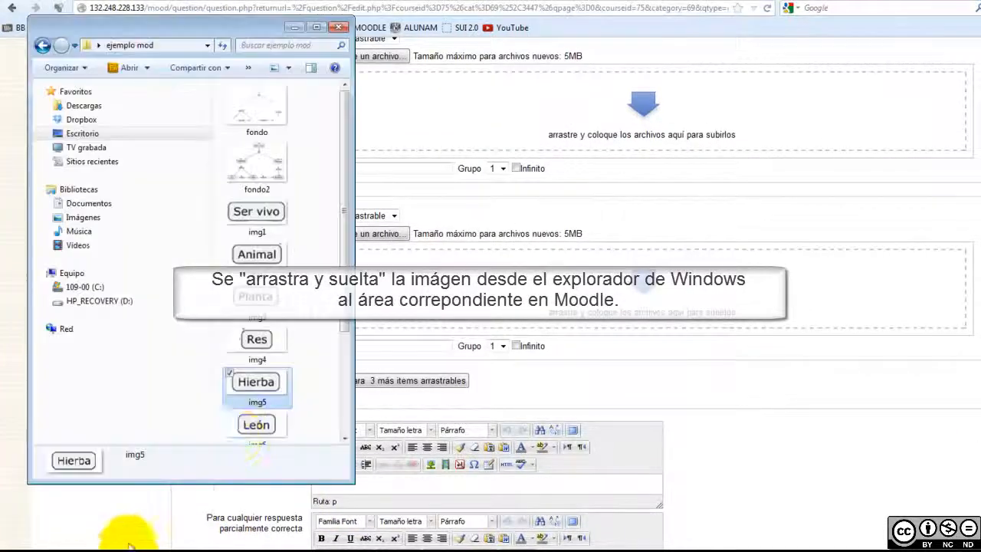
{"action": "scroll", "coordinate": [345, 325], "scroll_direction": "down", "scroll_amount": 1}
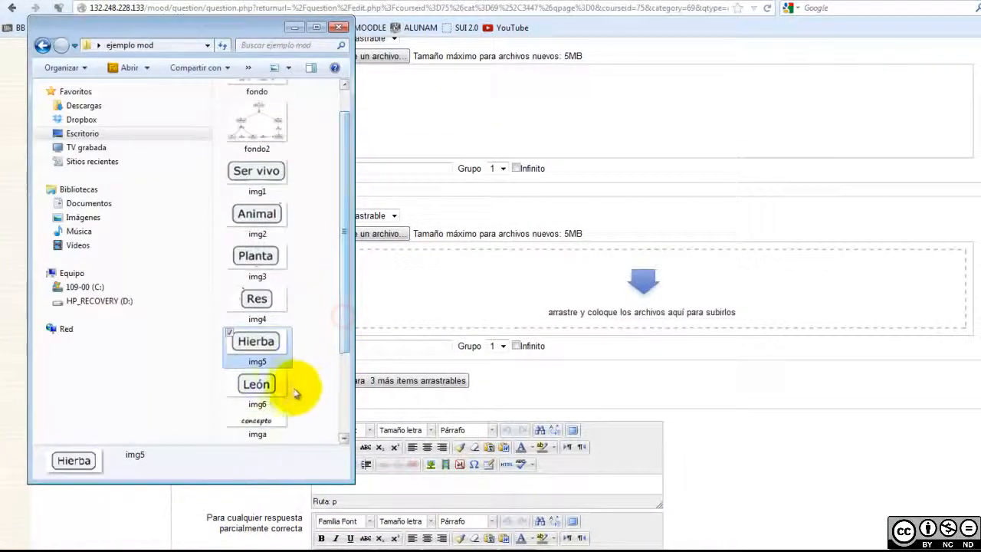
{"action": "left_click_drag", "start_coordinate": [261, 383], "coordinate": [812, 451]}
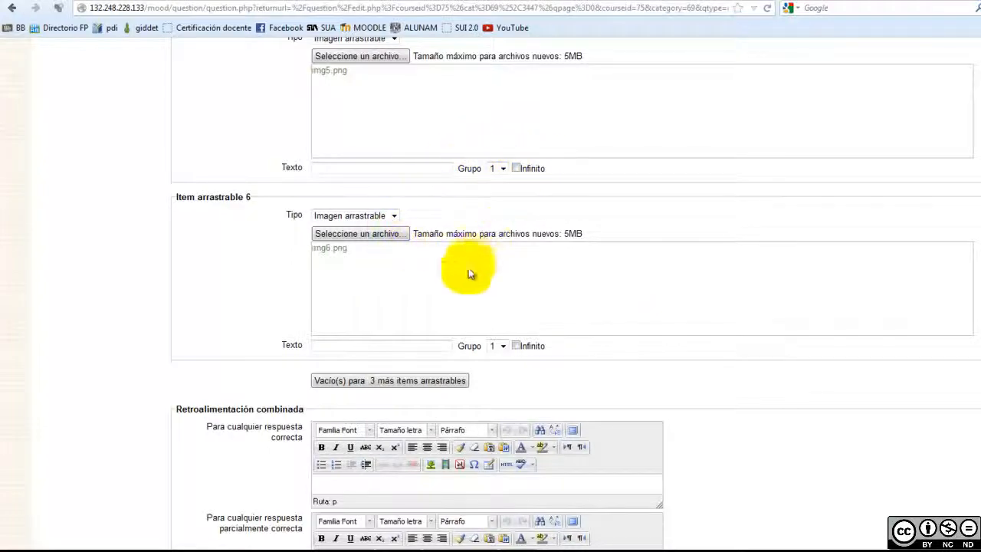
{"action": "left_click", "coordinate": [400, 346]}
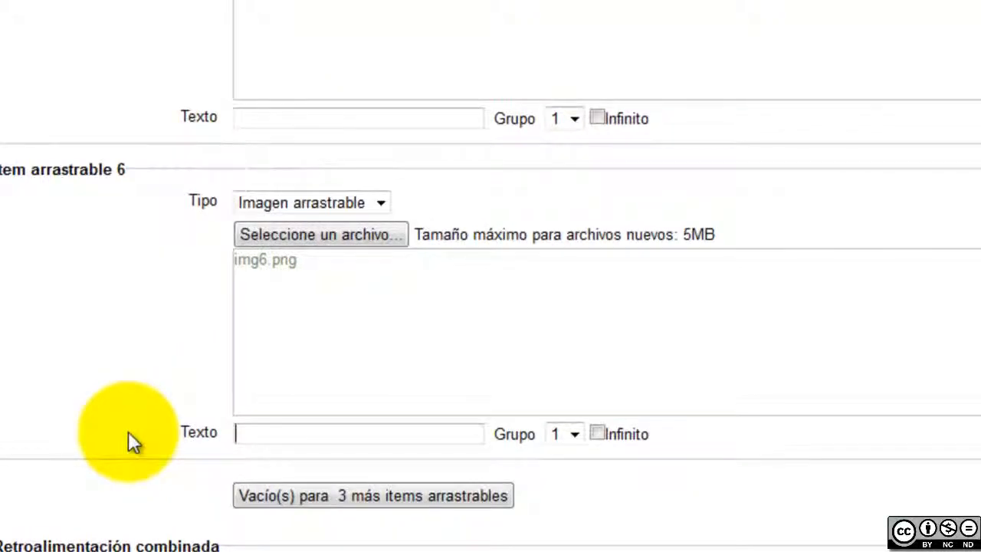
Label the six draggable items concepto 6 down to concepto 1
{"action": "type", "text": "concepto"}
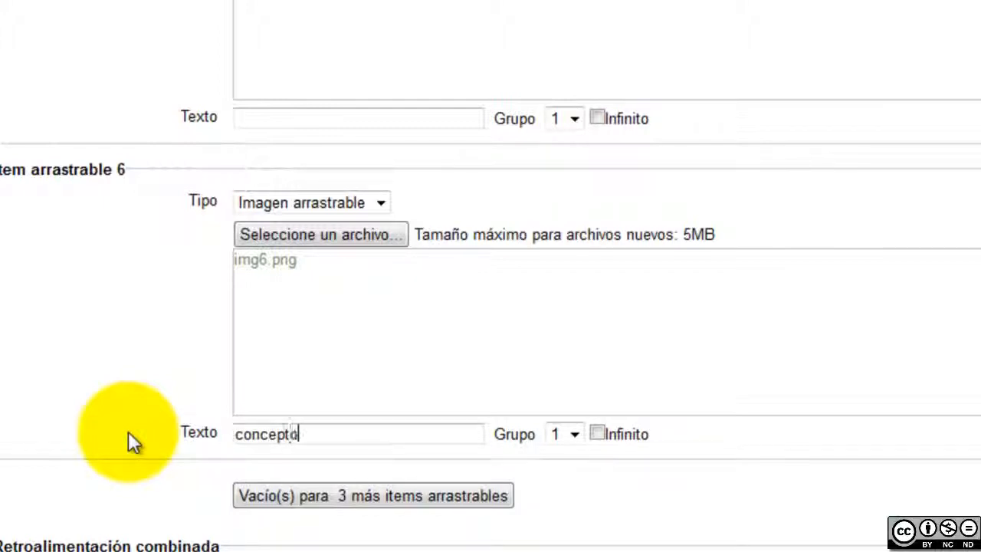
{"action": "type", "text": " 6"}
{"action": "left_click", "coordinate": [374, 116]}
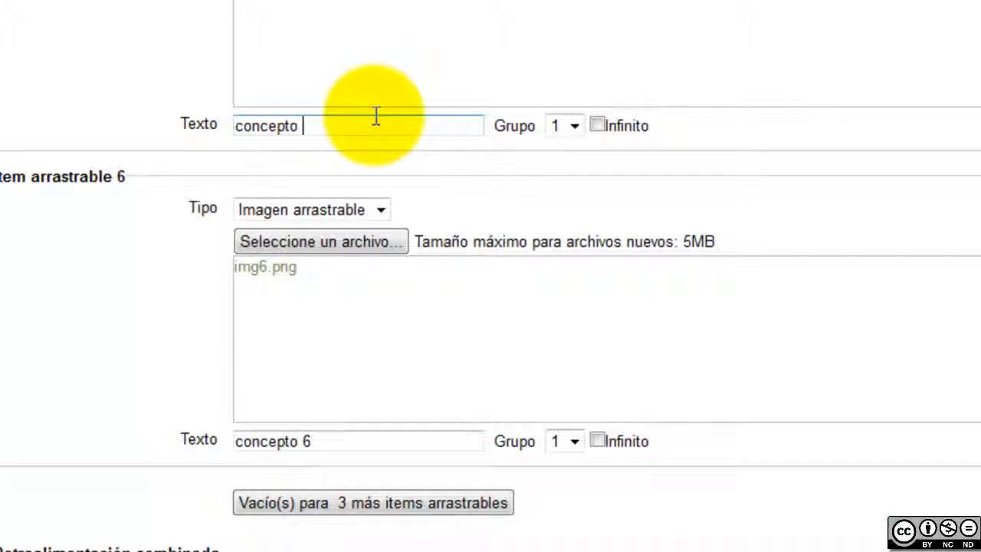
{"action": "type", "text": "concepto 5"}
{"action": "scroll", "coordinate": [120, 169], "scroll_direction": "up", "scroll_amount": 5}
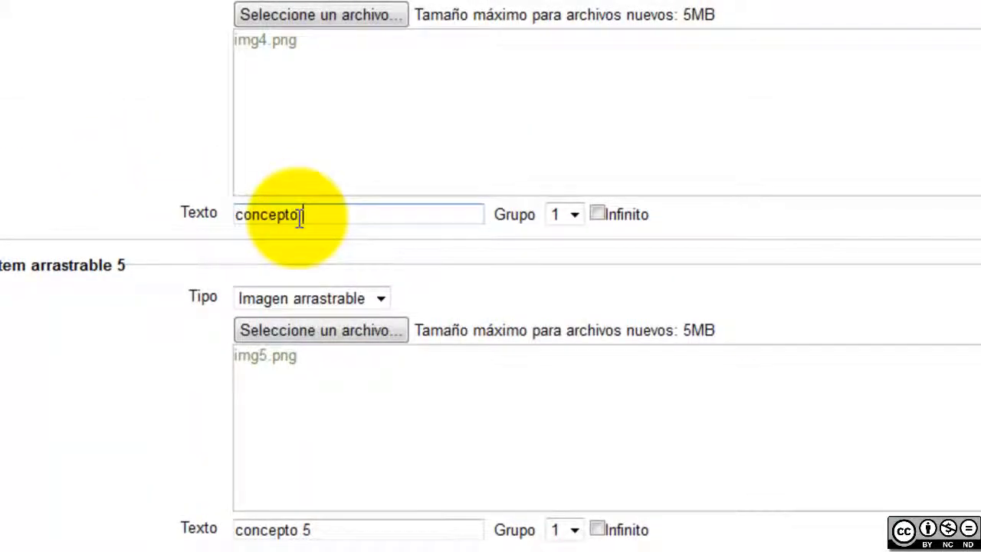
{"action": "scroll", "coordinate": [300, 219], "scroll_direction": "up", "scroll_amount": 5}
{"action": "left_click", "coordinate": [284, 303]}
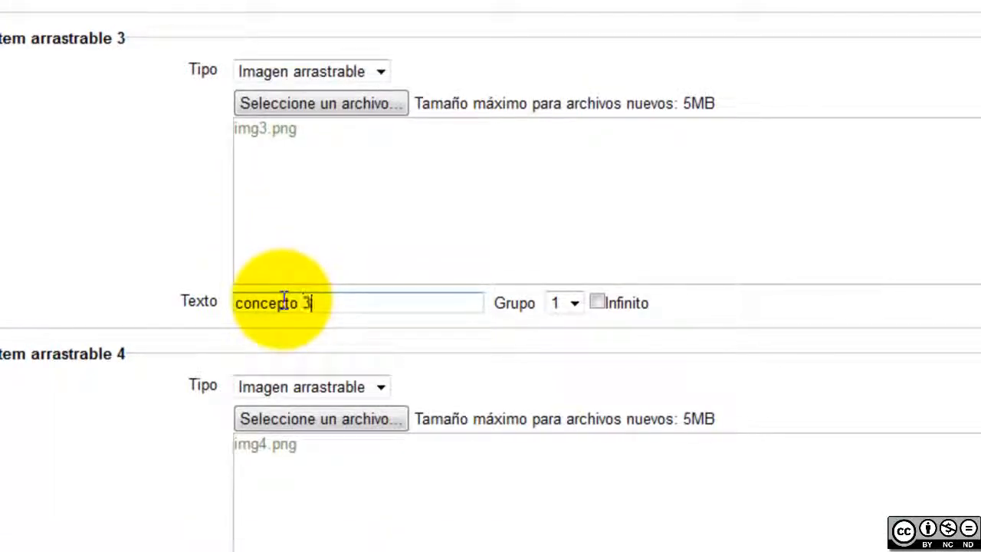
{"action": "scroll", "coordinate": [283, 300], "scroll_direction": "up", "scroll_amount": 3}
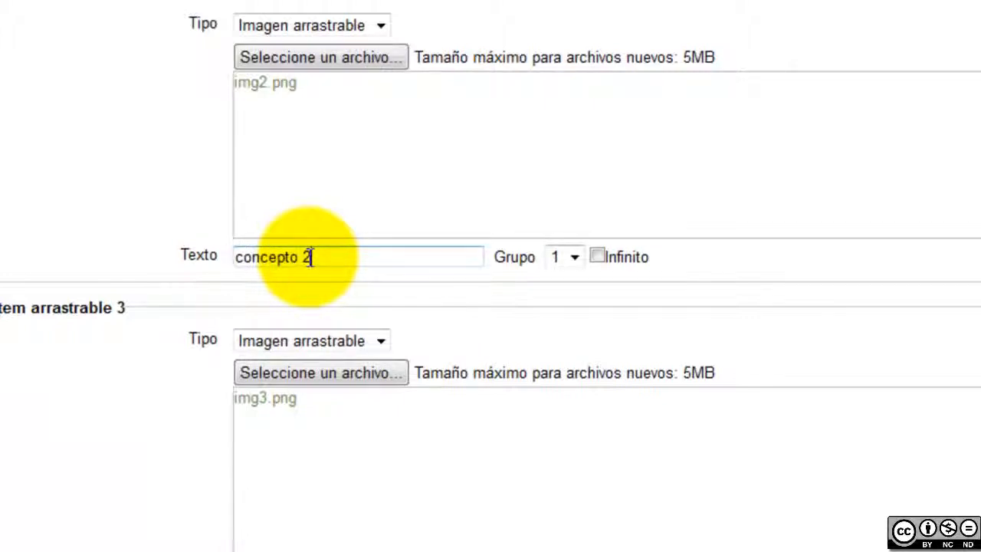
{"action": "left_click", "coordinate": [309, 256]}
{"action": "type", "text": "concepto 2"}
{"action": "scroll", "coordinate": [309, 257], "scroll_direction": "up", "scroll_amount": 5}
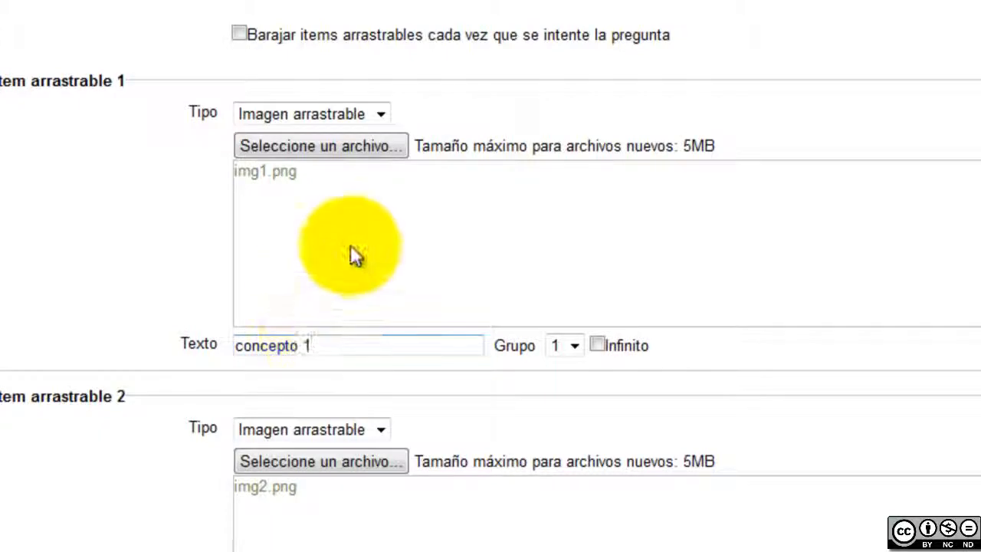
{"action": "scroll", "coordinate": [390, 322], "scroll_direction": "up", "scroll_amount": 5}
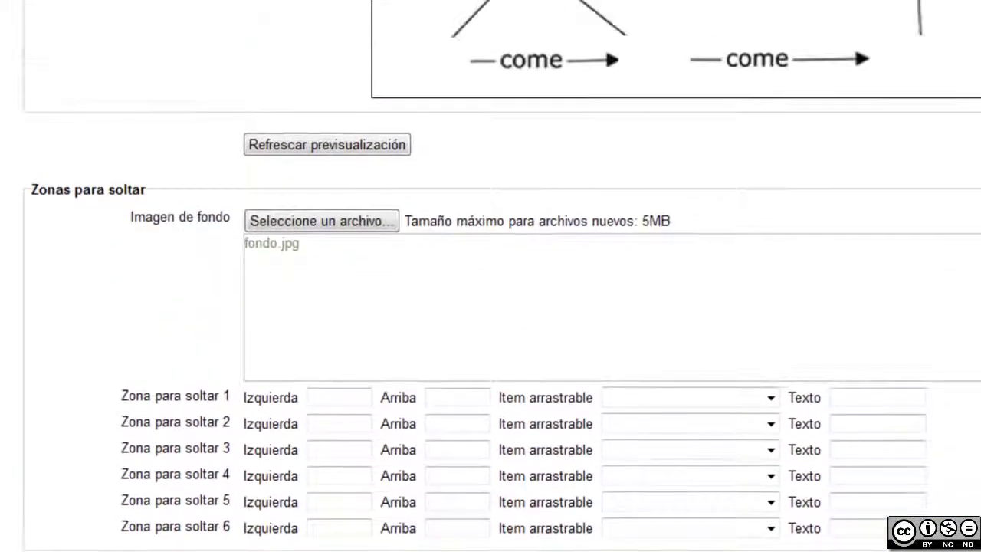
{"action": "scroll", "coordinate": [613, 409], "scroll_direction": "down", "scroll_amount": 1}
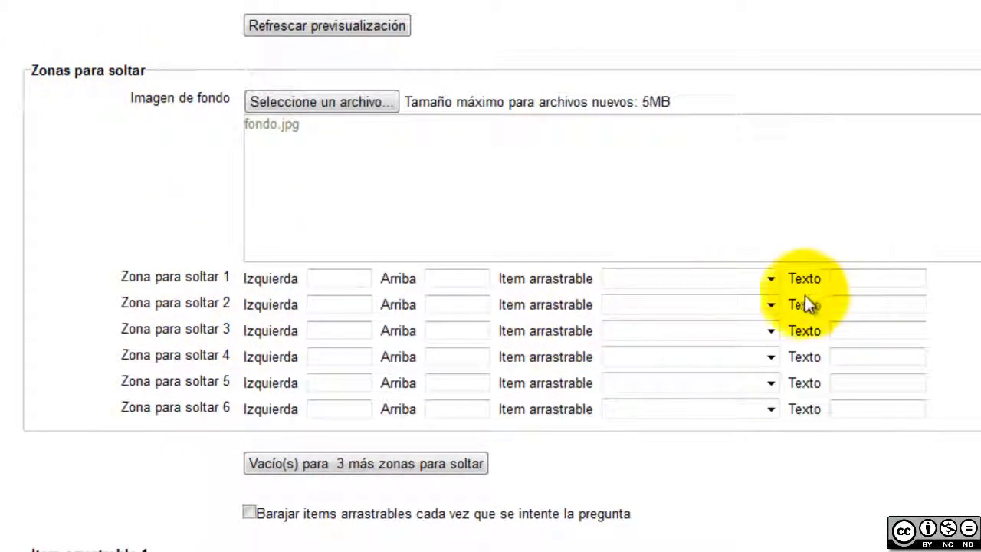
{"action": "left_click", "coordinate": [770, 280]}
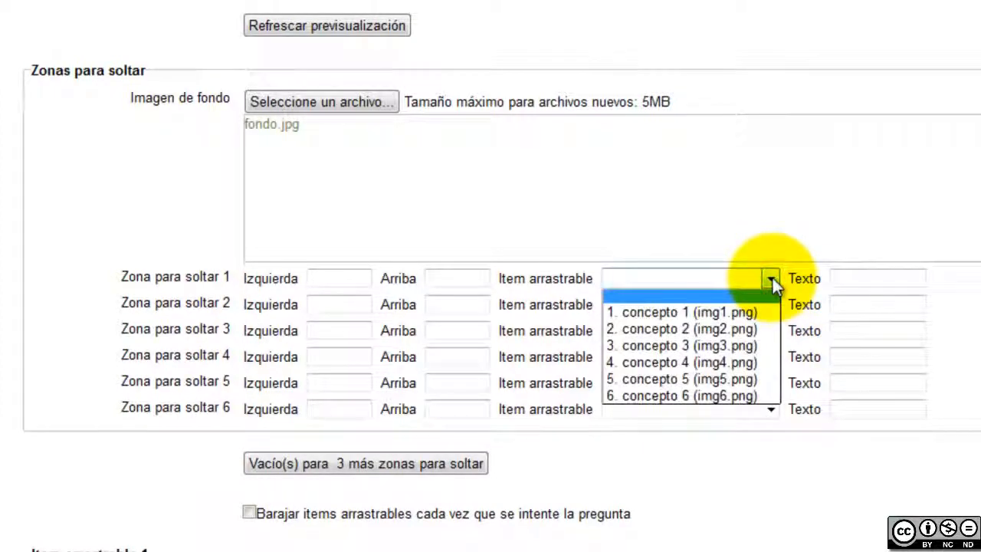
Assign concepto 1 to drop zone 1 and place Ser vivo in the map's top box
{"action": "left_click", "coordinate": [772, 281]}
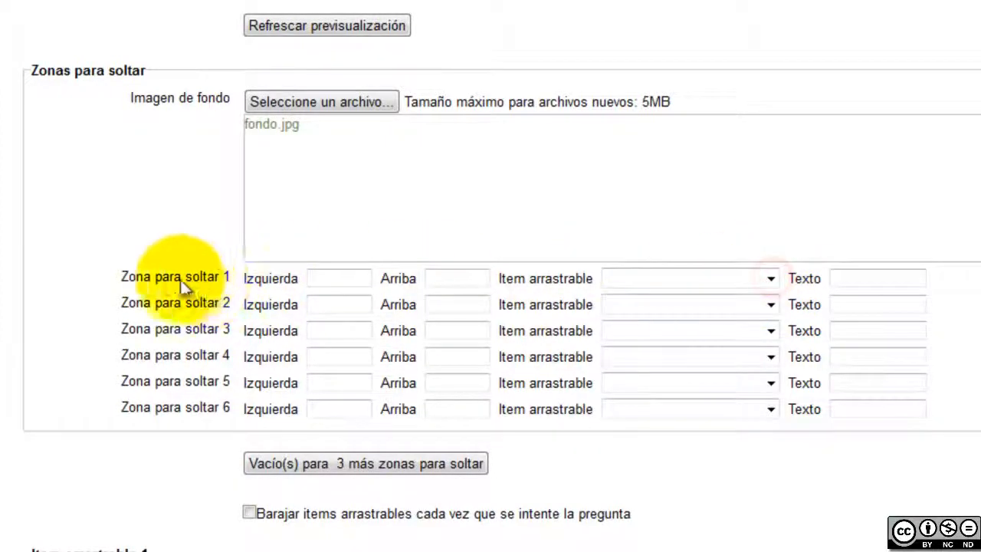
{"action": "left_click", "coordinate": [725, 277]}
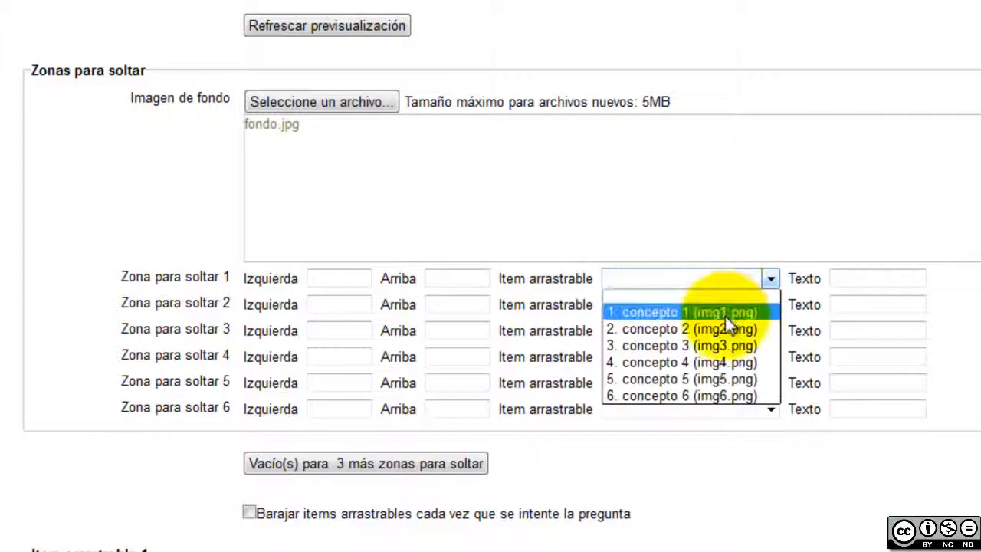
{"action": "left_click", "coordinate": [721, 314]}
{"action": "scroll", "coordinate": [767, 318], "scroll_direction": "up", "scroll_amount": 5}
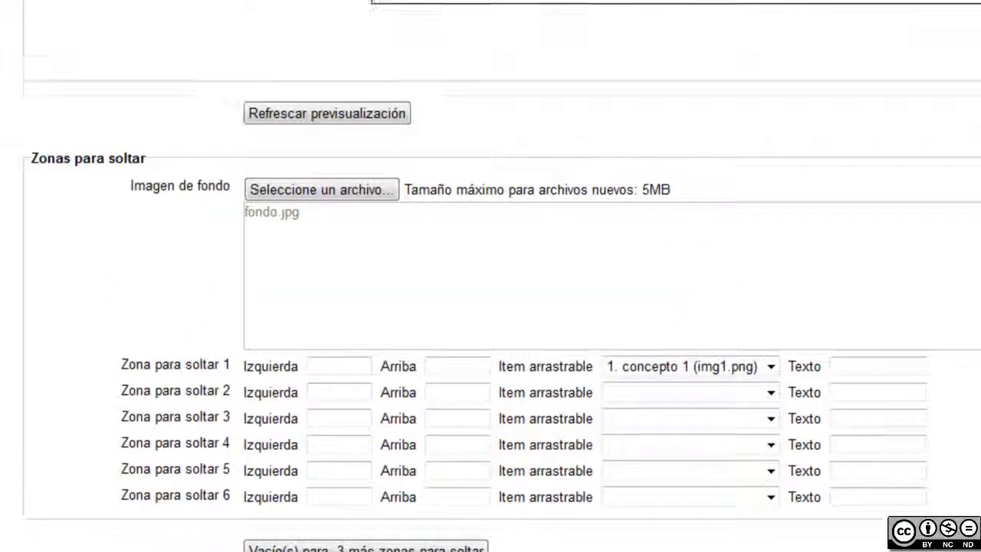
{"action": "scroll", "coordinate": [490, 276], "scroll_direction": "up", "scroll_amount": 4}
{"action": "scroll", "coordinate": [490, 276], "scroll_direction": "down", "scroll_amount": 5}
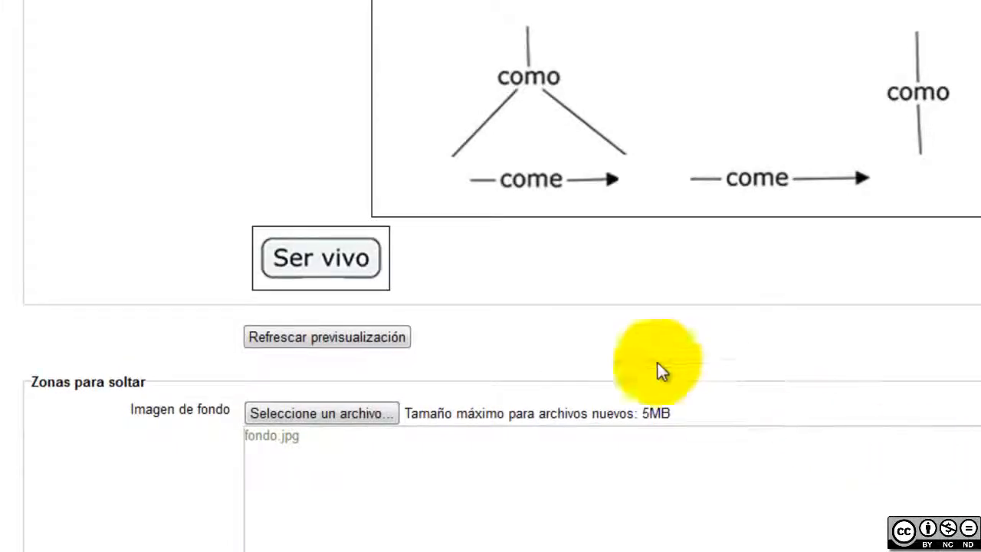
{"action": "scroll", "coordinate": [327, 255], "scroll_direction": "up", "scroll_amount": 5}
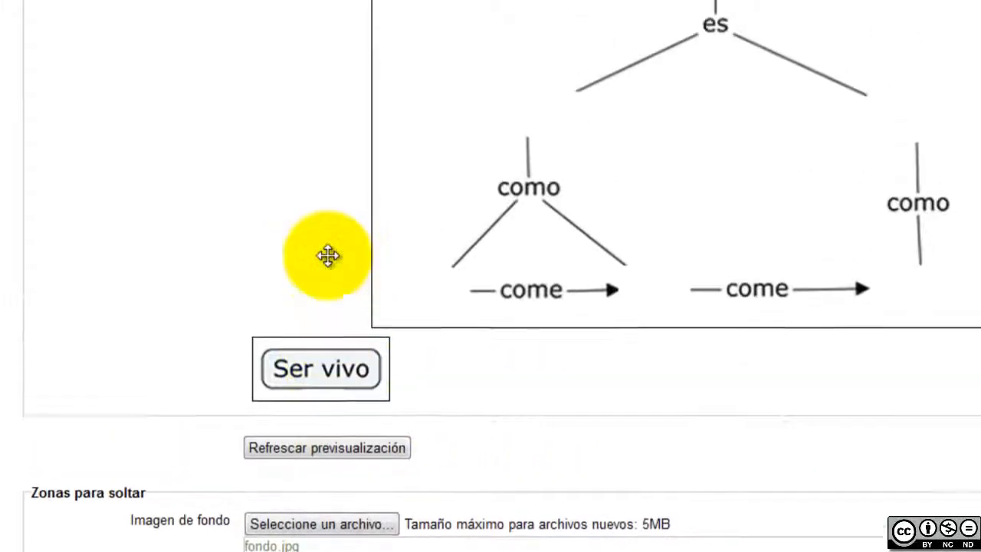
{"action": "left_click_drag", "start_coordinate": [312, 503], "coordinate": [653, 141]}
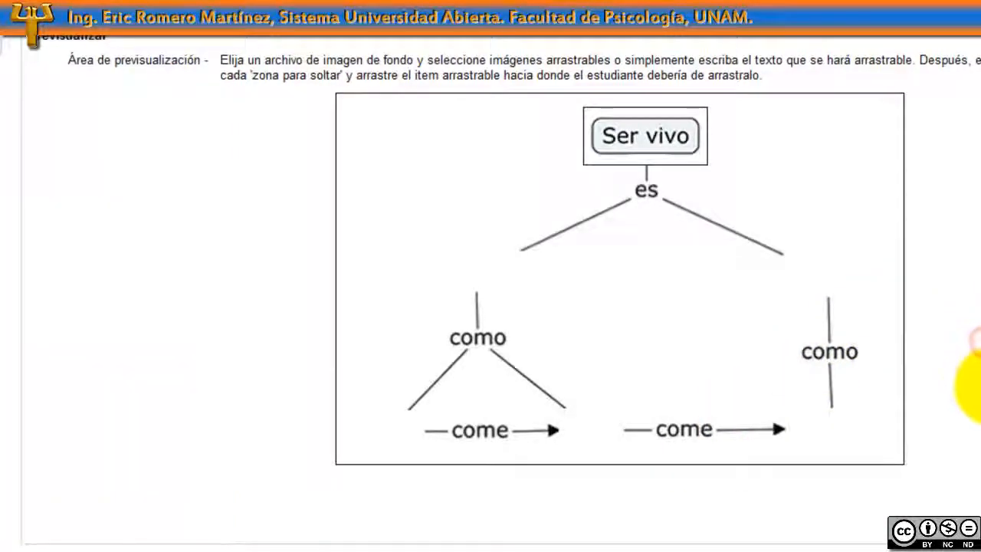
Assign concepto 2 through concepto 6 to drop zones 2 through 6
{"action": "scroll", "coordinate": [969, 387], "scroll_direction": "down", "scroll_amount": 6}
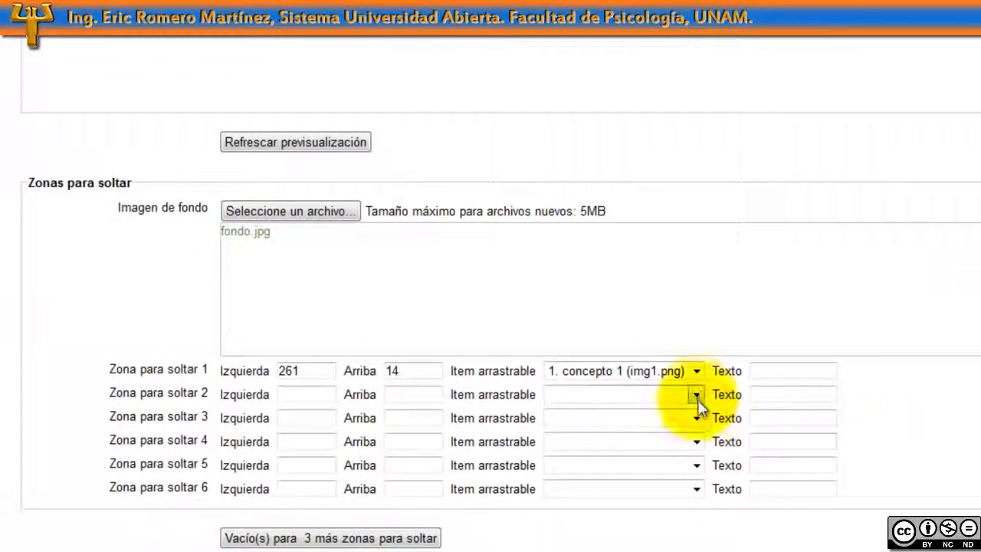
{"action": "left_click", "coordinate": [697, 394]}
{"action": "left_click", "coordinate": [679, 437]}
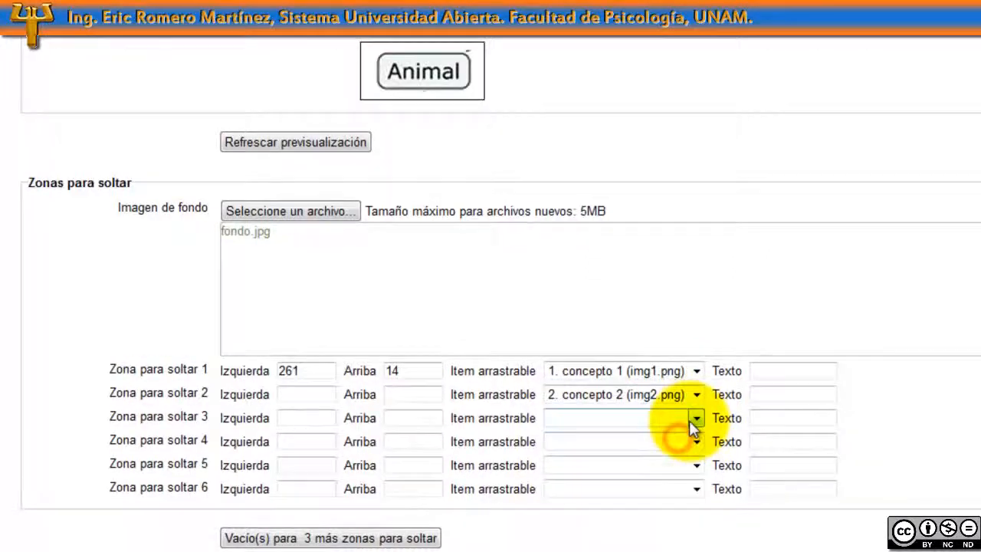
{"action": "left_click", "coordinate": [697, 417]}
{"action": "left_click", "coordinate": [679, 477]}
{"action": "left_click", "coordinate": [695, 441]}
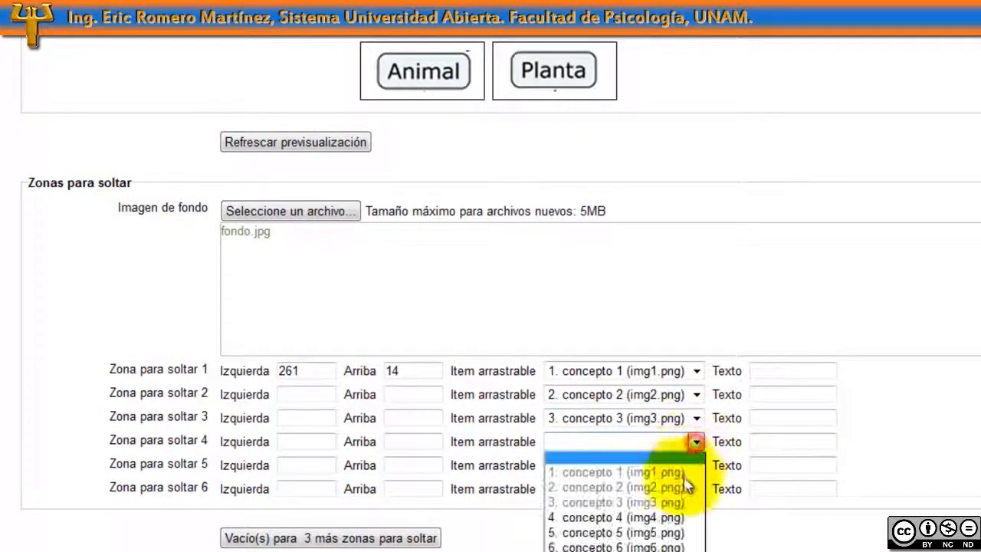
{"action": "left_click", "coordinate": [679, 516]}
{"action": "left_click", "coordinate": [696, 465]}
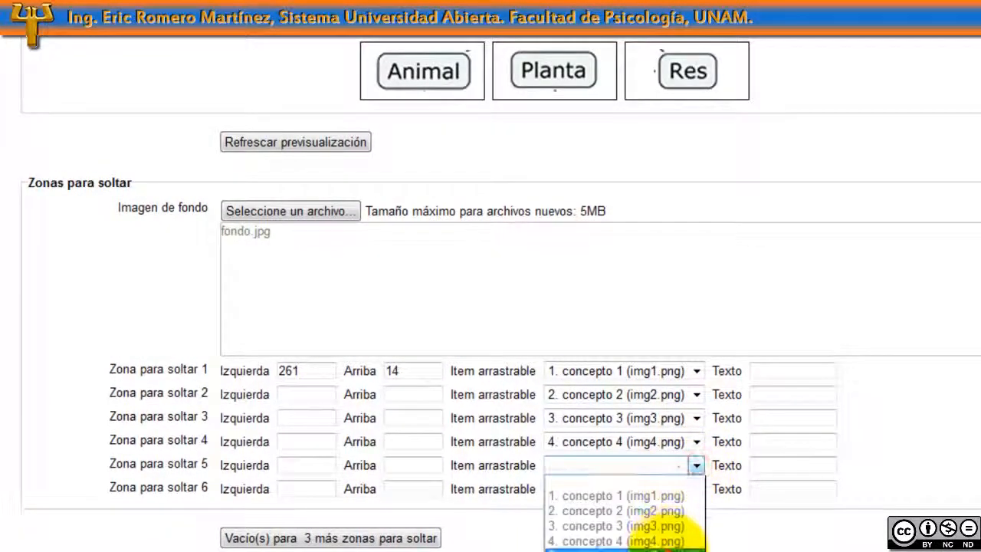
{"action": "left_click", "coordinate": [667, 550]}
{"action": "left_click", "coordinate": [696, 489]}
{"action": "left_click", "coordinate": [658, 551]}
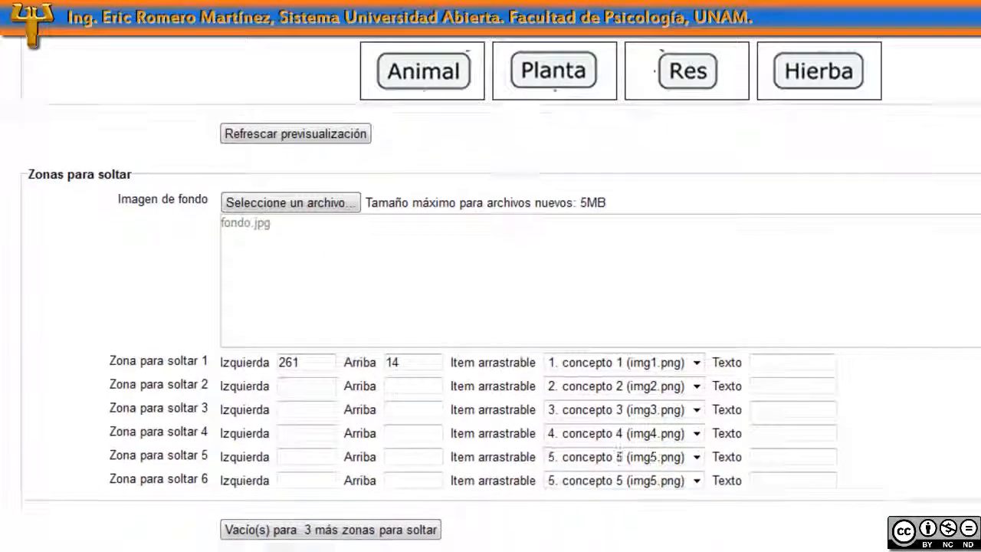
{"action": "scroll", "coordinate": [957, 482], "scroll_direction": "up", "scroll_amount": 5}
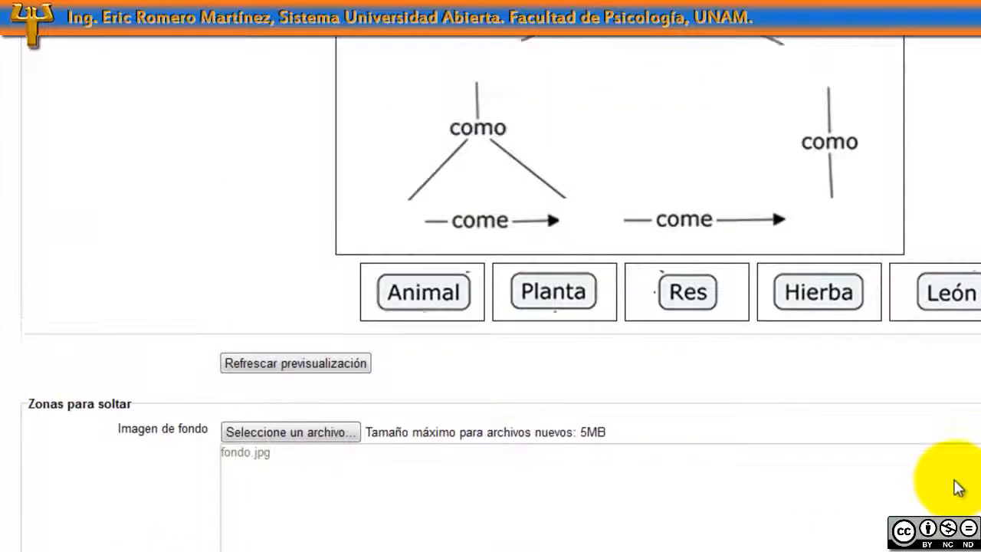
Drag Animal and Planta under 'es', Res and Hierba along 'come', and León under 'como'
{"action": "scroll", "coordinate": [956, 487], "scroll_direction": "up", "scroll_amount": 3}
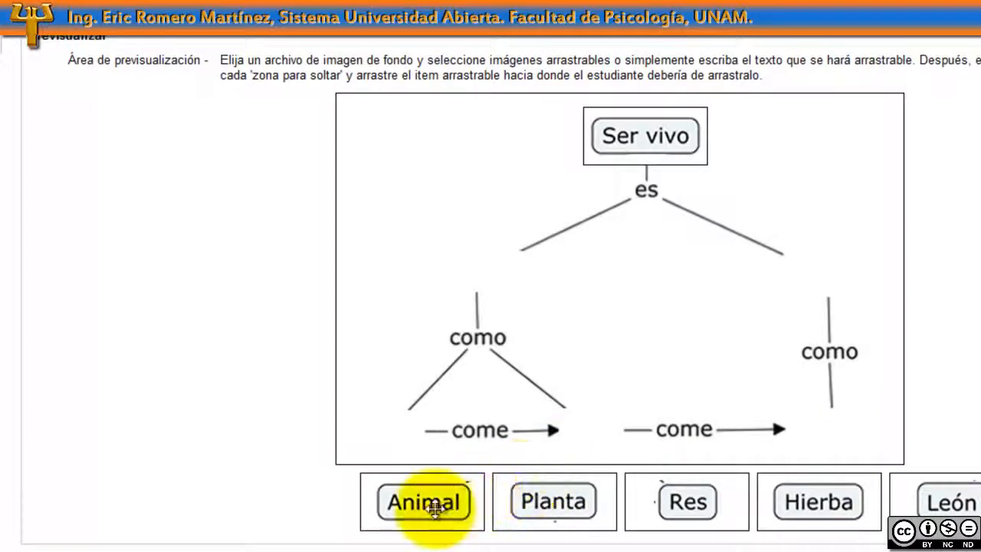
{"action": "left_click_drag", "start_coordinate": [434, 507], "coordinate": [482, 274]}
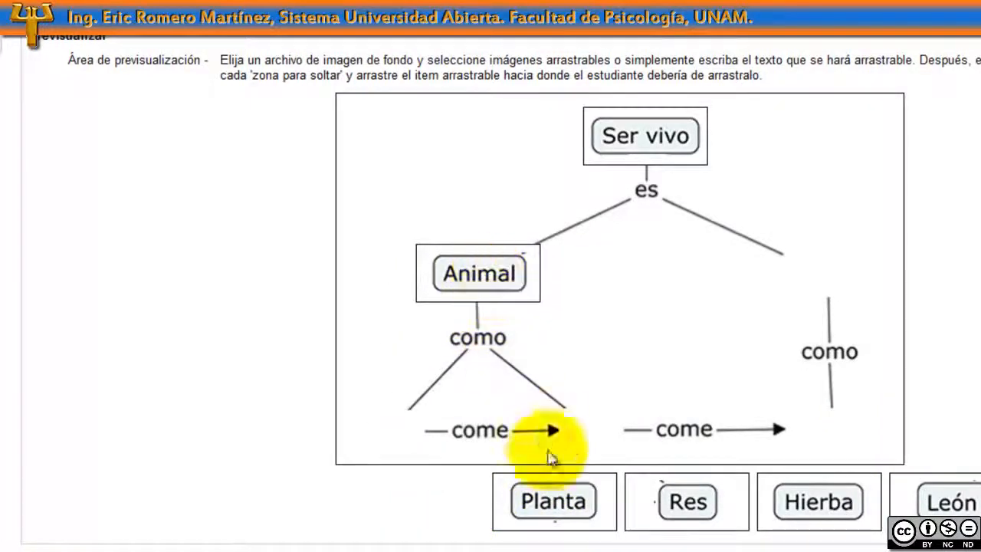
{"action": "left_click_drag", "start_coordinate": [558, 497], "coordinate": [832, 273]}
{"action": "left_click_drag", "start_coordinate": [694, 503], "coordinate": [593, 429]}
{"action": "left_click_drag", "start_coordinate": [782, 514], "coordinate": [837, 430]}
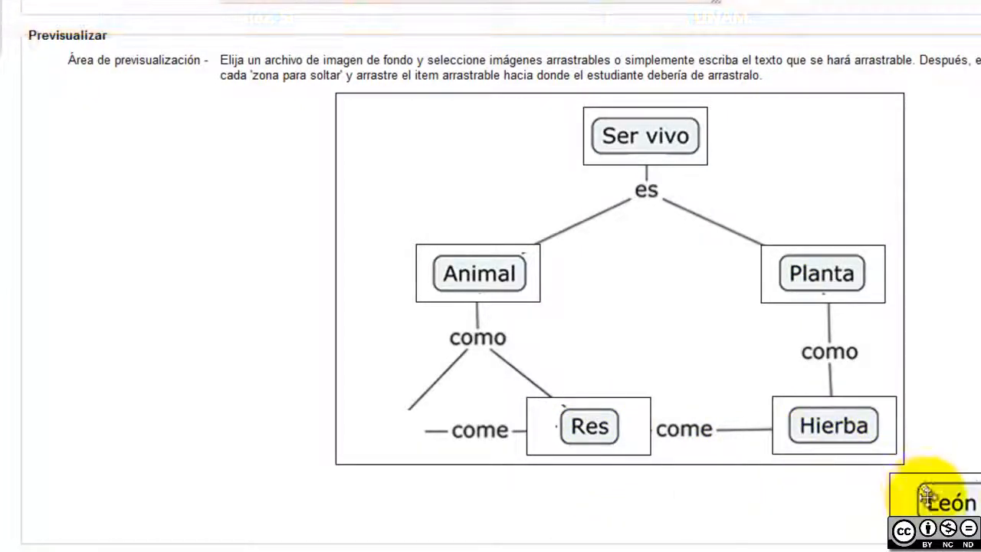
{"action": "left_click_drag", "start_coordinate": [943, 494], "coordinate": [385, 422]}
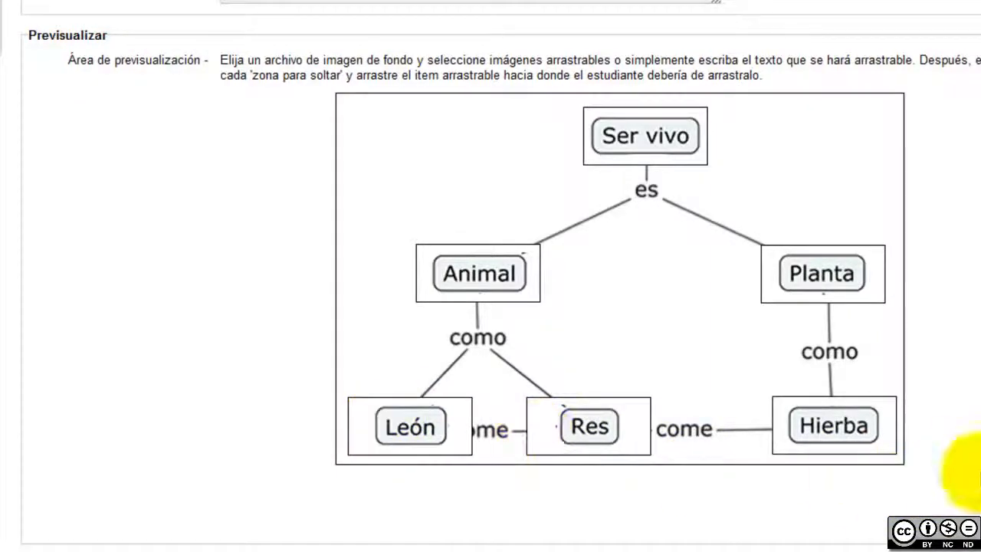
{"action": "scroll", "coordinate": [973, 479], "scroll_direction": "down", "scroll_amount": 3}
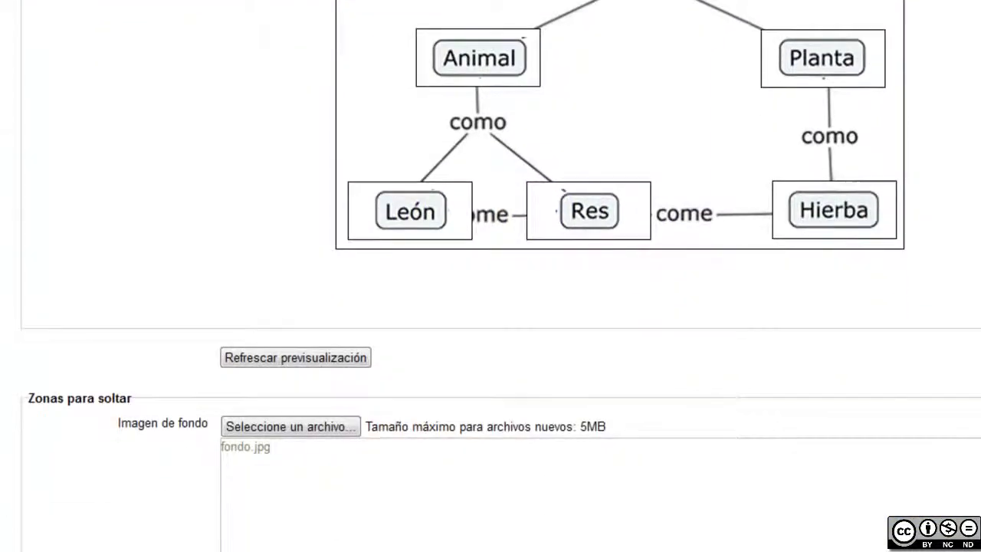
{"action": "scroll", "coordinate": [973, 479], "scroll_direction": "down", "scroll_amount": 3}
{"action": "scroll", "coordinate": [969, 475], "scroll_direction": "down", "scroll_amount": 8}
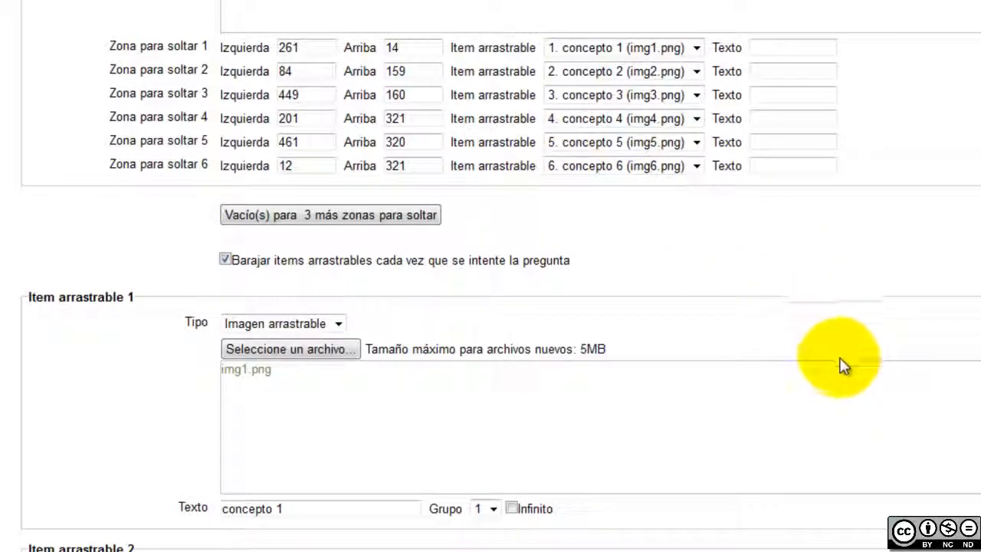
Scroll down past the combined feedback and hint sections toward Guardar cambios
{"action": "scroll", "coordinate": [842, 368], "scroll_direction": "down", "scroll_amount": 12}
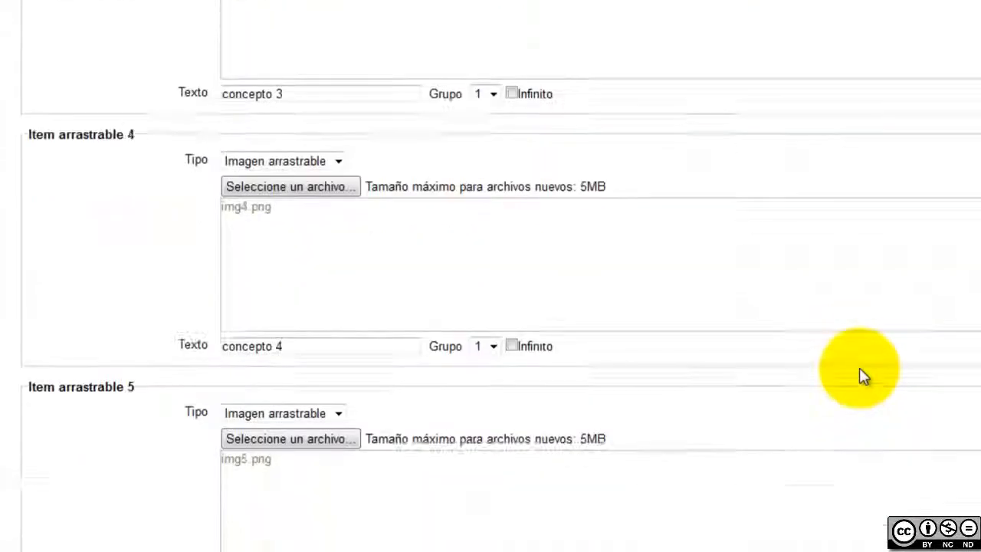
{"action": "scroll", "coordinate": [858, 375], "scroll_direction": "down", "scroll_amount": 11}
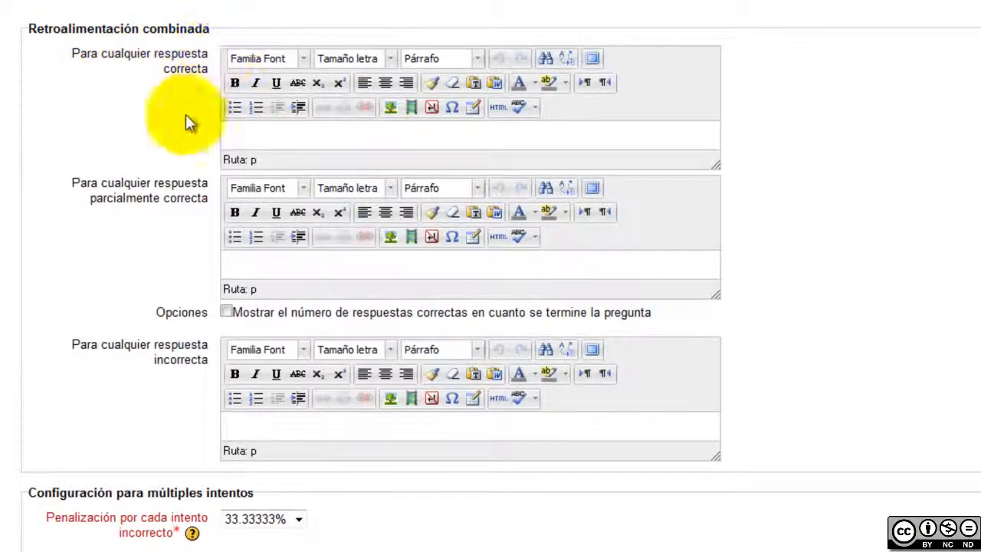
{"action": "scroll", "coordinate": [538, 373], "scroll_direction": "down", "scroll_amount": 1}
{"action": "scroll", "coordinate": [539, 373], "scroll_direction": "down", "scroll_amount": 4}
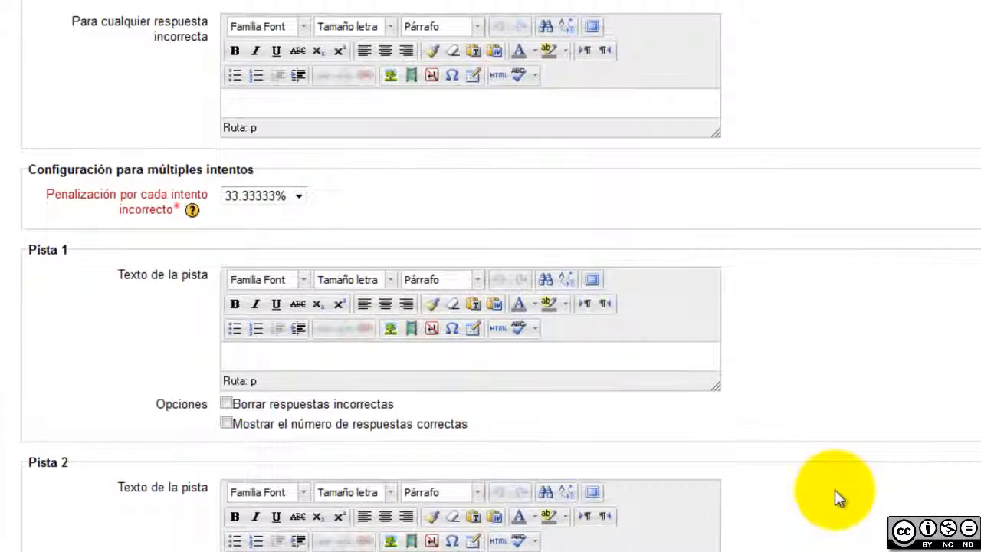
{"action": "scroll", "coordinate": [838, 496], "scroll_direction": "down", "scroll_amount": 3}
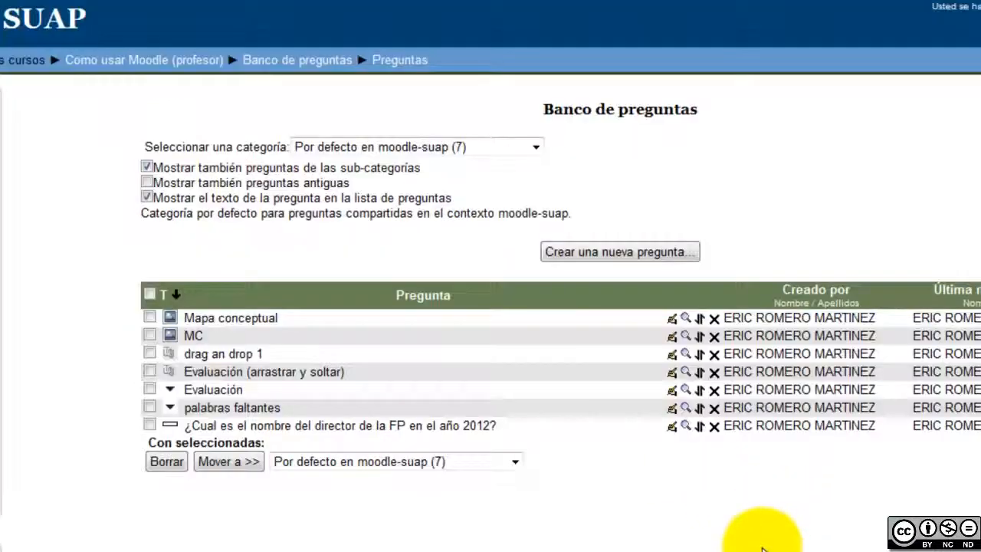
Preview Mapa conceptual and drag León, Ser vivo, Hierba, Res, Planta and Animal into the map boxes
{"action": "left_click", "coordinate": [685, 318]}
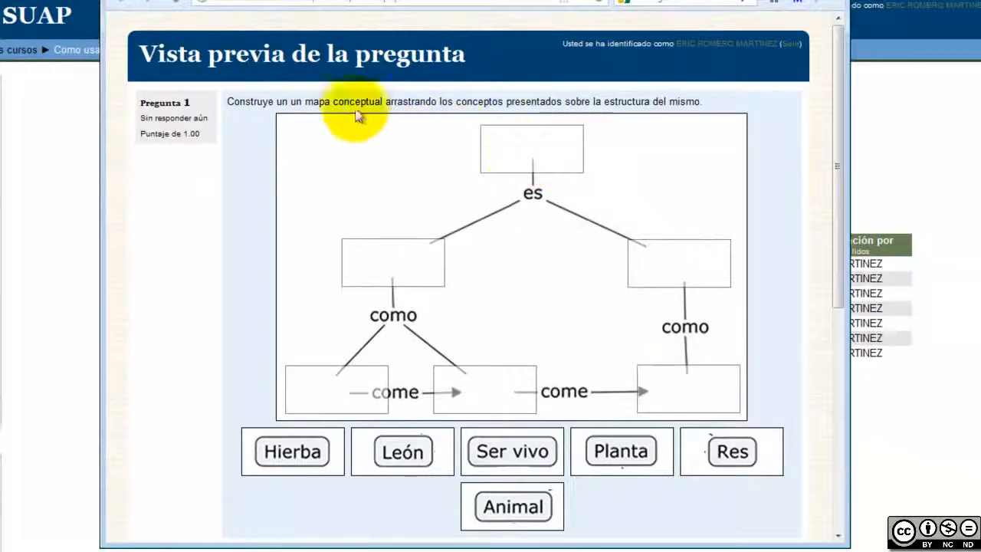
{"action": "left_click_drag", "start_coordinate": [337, 102], "coordinate": [659, 138]}
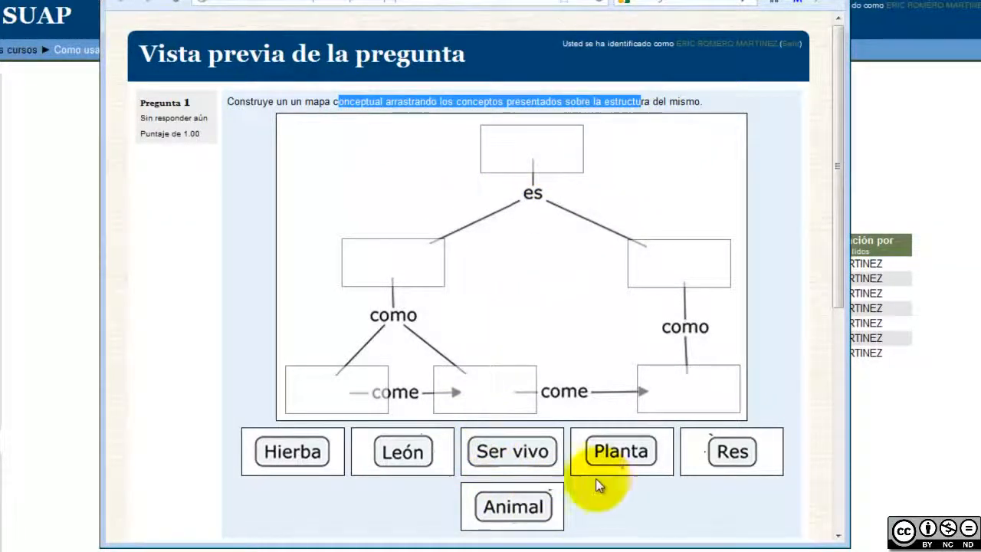
{"action": "left_click_drag", "start_coordinate": [413, 458], "coordinate": [473, 392]}
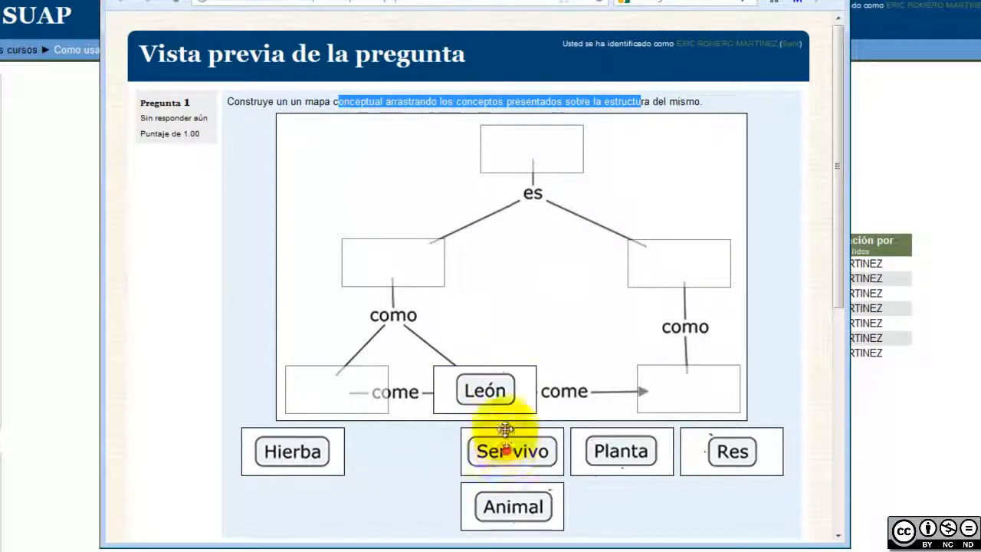
{"action": "left_click_drag", "start_coordinate": [505, 449], "coordinate": [412, 274]}
{"action": "left_click_drag", "start_coordinate": [327, 434], "coordinate": [682, 392]}
{"action": "left_click_drag", "start_coordinate": [730, 452], "coordinate": [678, 256]}
{"action": "left_click_drag", "start_coordinate": [635, 455], "coordinate": [369, 387]}
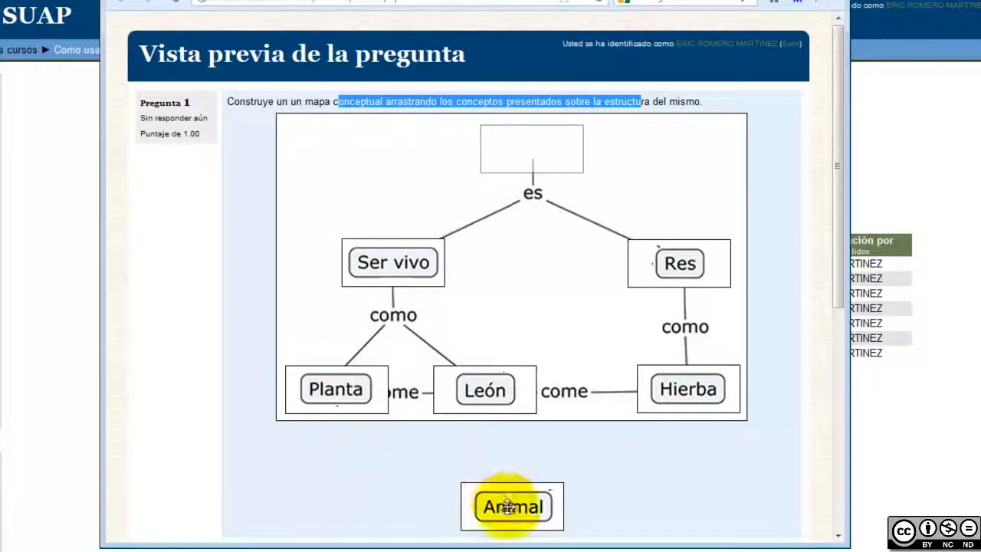
{"action": "left_click_drag", "start_coordinate": [511, 506], "coordinate": [534, 170]}
{"action": "left_click", "coordinate": [580, 436]}
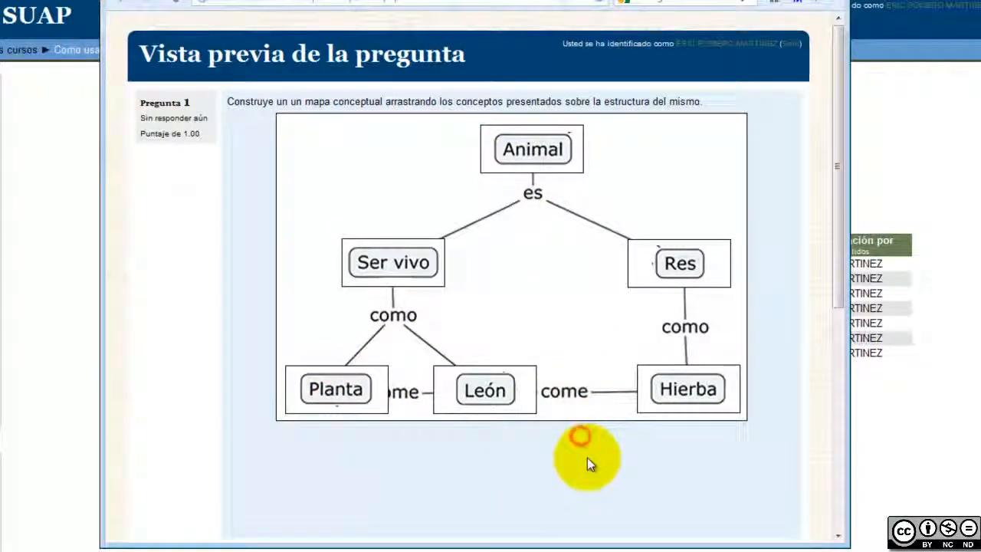
{"action": "scroll", "coordinate": [587, 457], "scroll_direction": "down", "scroll_amount": 4}
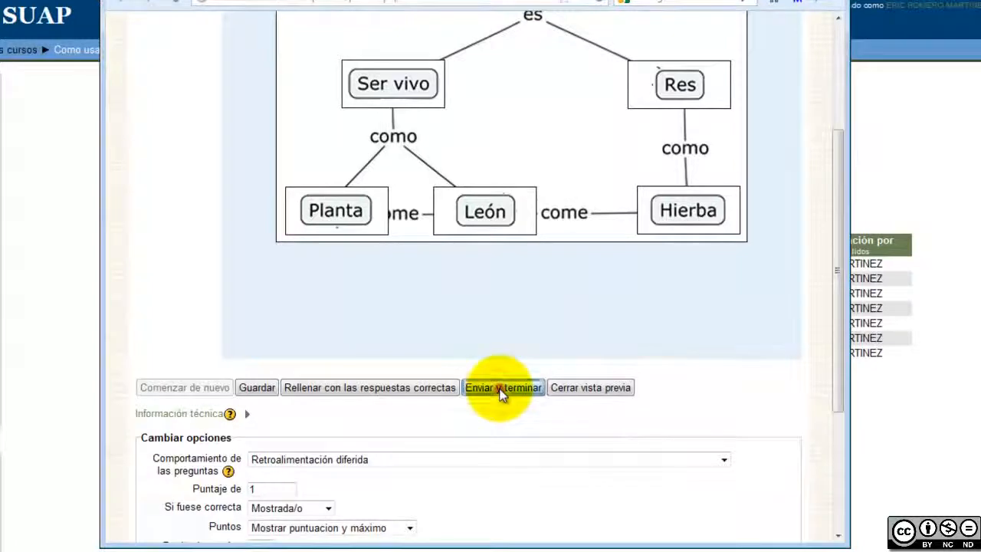
Submit the preview, review the 0.17 out of 1.00 score, and close the preview window
{"action": "left_click", "coordinate": [499, 388]}
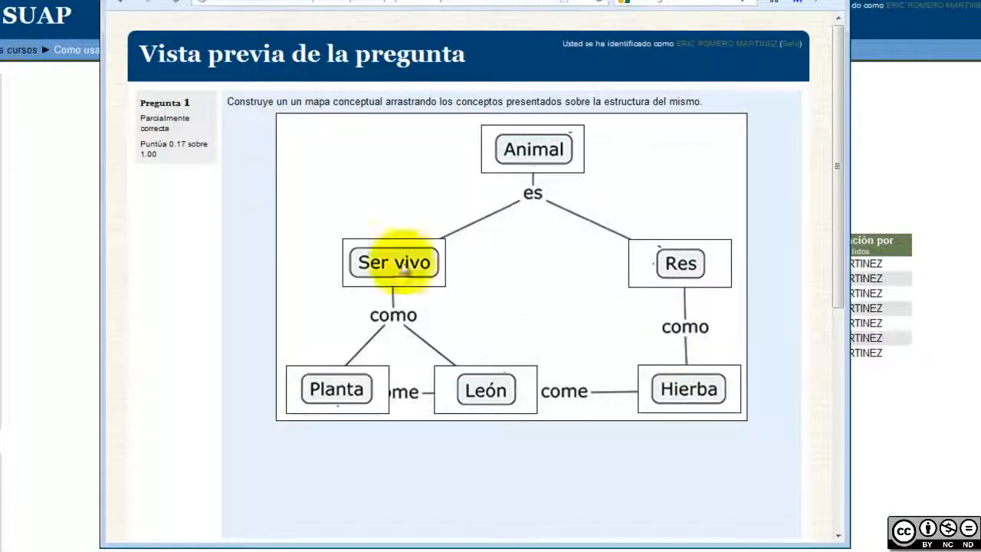
{"action": "left_click_drag", "start_coordinate": [157, 144], "coordinate": [184, 144]}
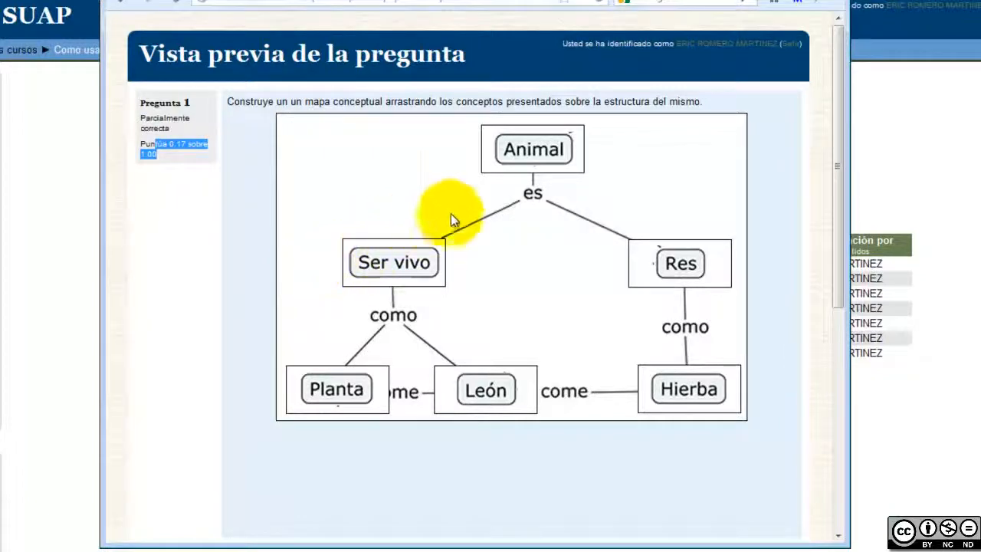
{"action": "scroll", "coordinate": [604, 326], "scroll_direction": "down", "scroll_amount": 3}
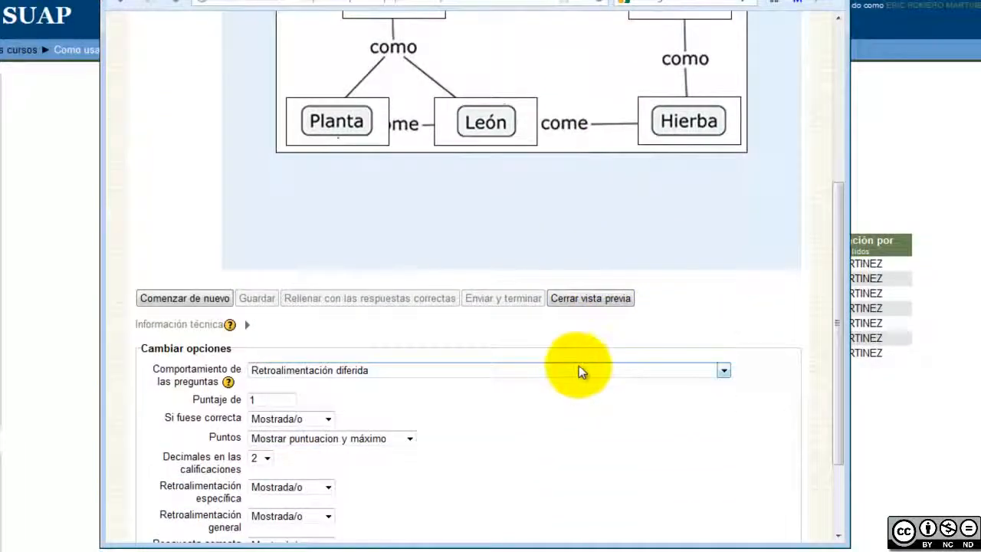
{"action": "scroll", "coordinate": [579, 437], "scroll_direction": "up", "scroll_amount": 3}
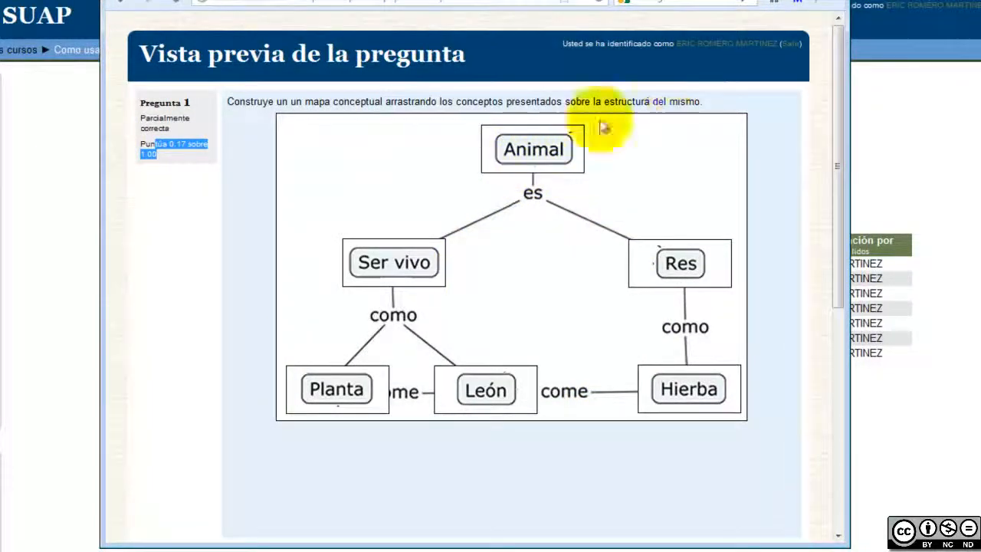
{"action": "key", "text": "ctrl+w"}
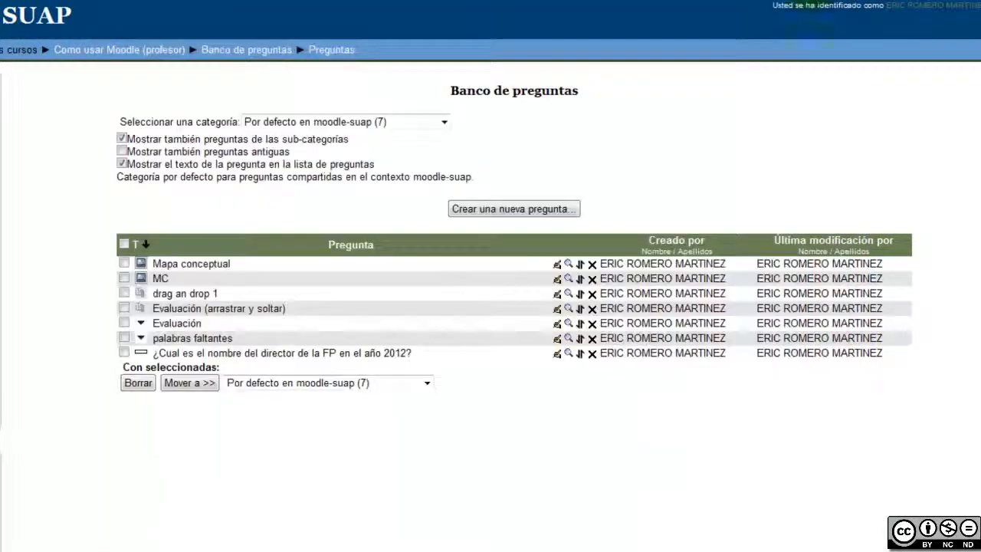
Create a new 'Arrastrar y soltar sobre la imagen' question and begin filling in its name
{"action": "left_click", "coordinate": [493, 212]}
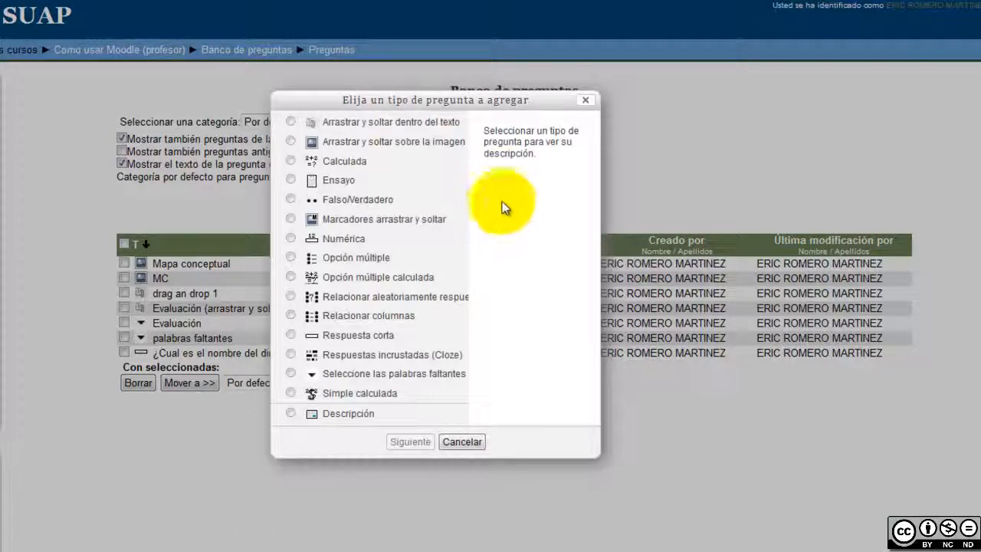
{"action": "left_click", "coordinate": [357, 143]}
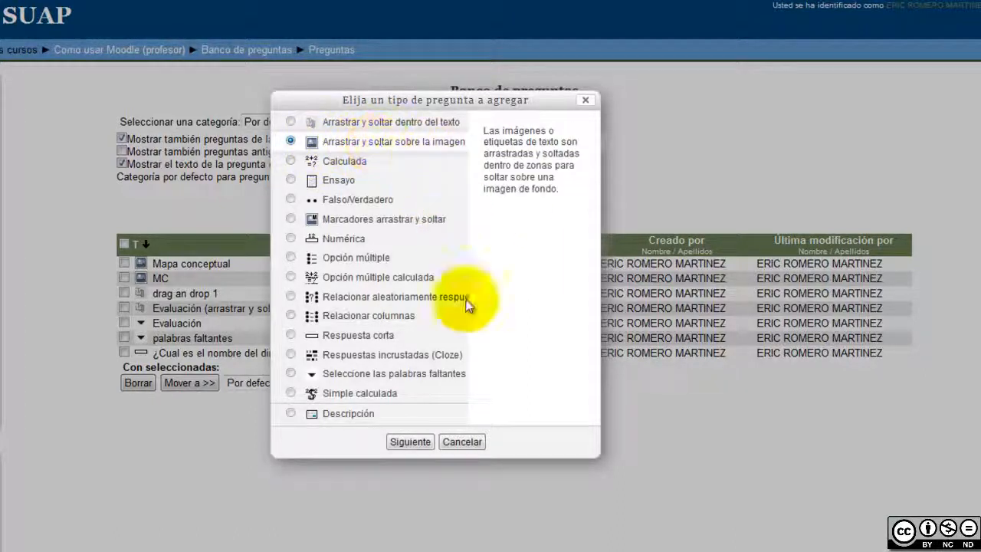
{"action": "left_click", "coordinate": [411, 441]}
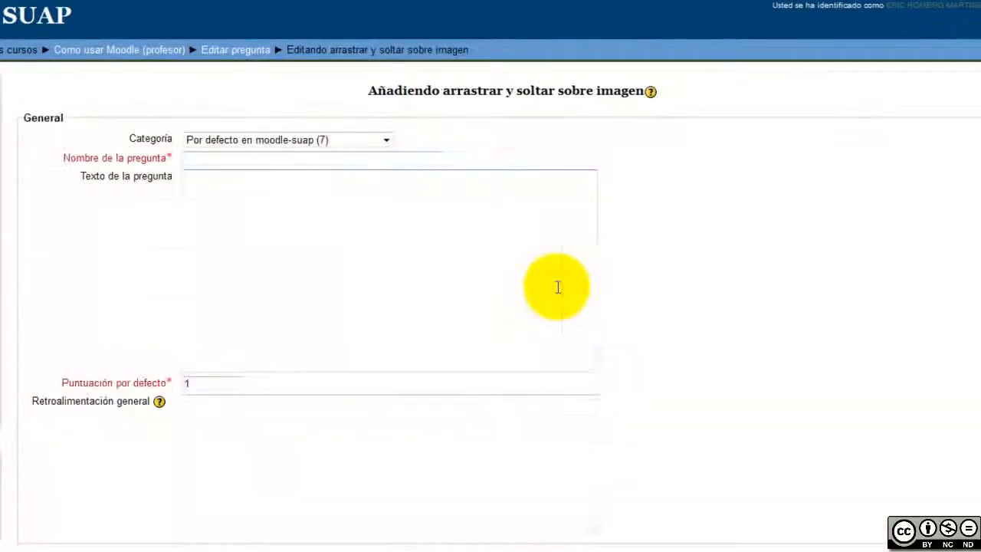
{"action": "left_click", "coordinate": [222, 159]}
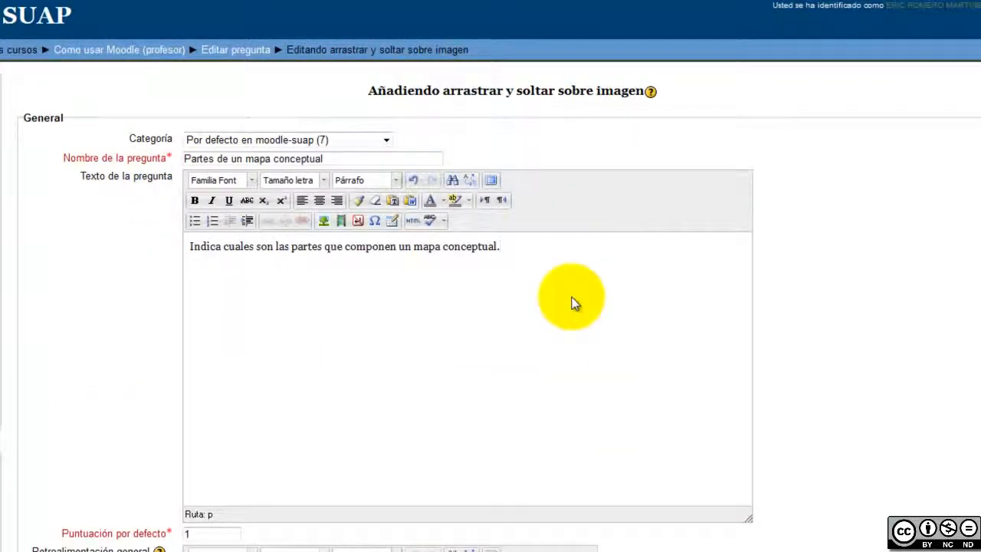
{"action": "scroll", "coordinate": [575, 303], "scroll_direction": "down", "scroll_amount": 4}
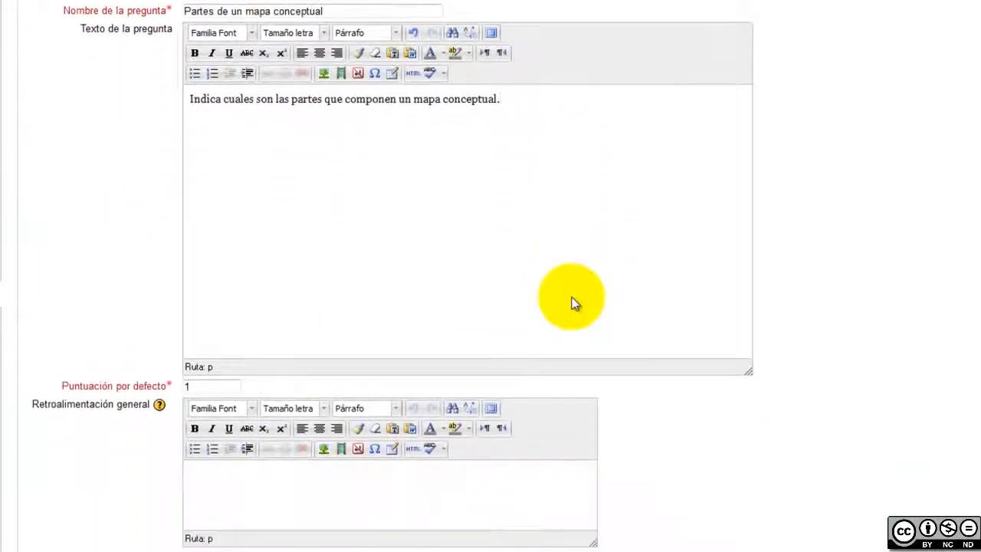
{"action": "scroll", "coordinate": [602, 325], "scroll_direction": "down", "scroll_amount": 6}
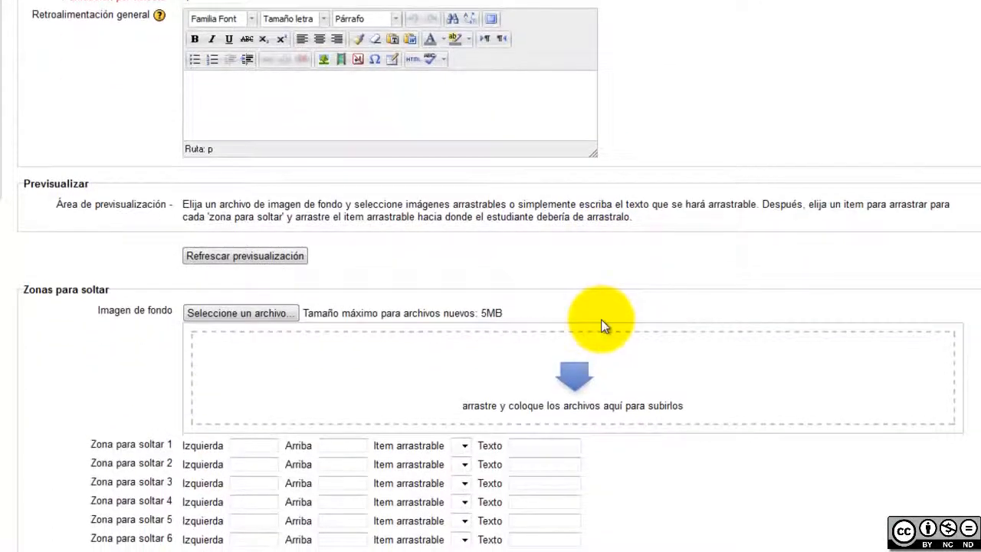
Upload fondo2.jpg from the image folder as the question's background image
{"action": "left_click", "coordinate": [66, 533]}
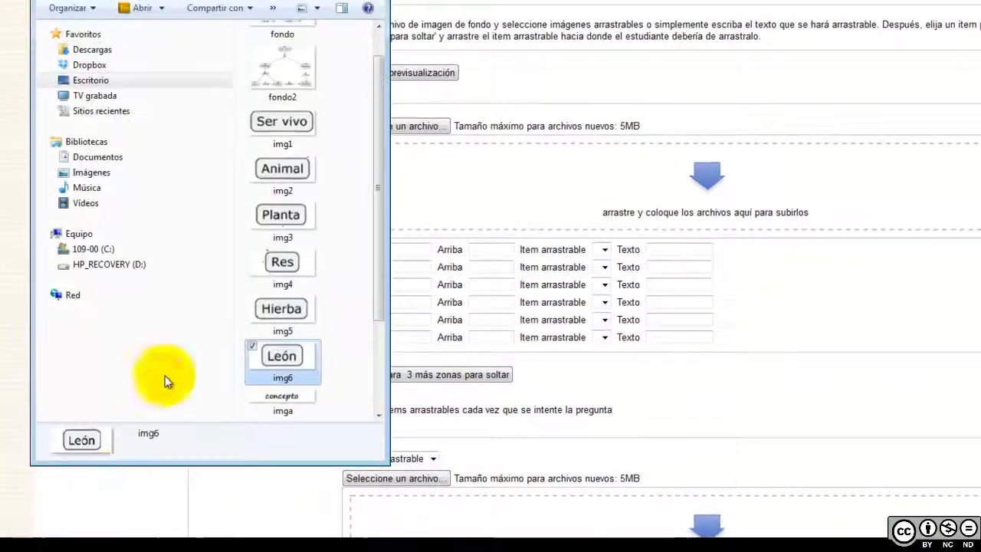
{"action": "left_click_drag", "start_coordinate": [298, 86], "coordinate": [702, 201]}
{"action": "left_click", "coordinate": [805, 284]}
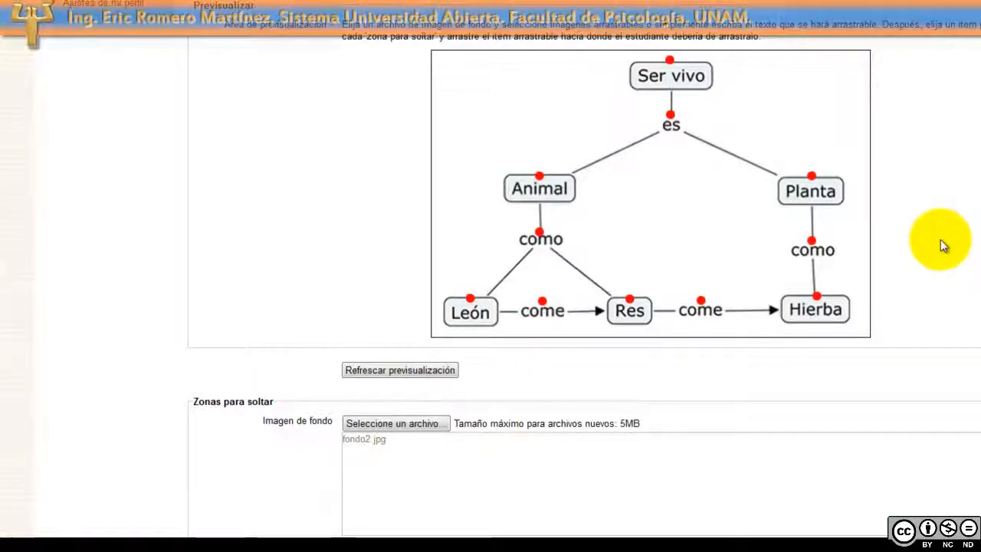
Upload imga.png (concepto) and imgb.png (concepto principal) as draggable items 1 and 2
{"action": "scroll", "coordinate": [911, 237], "scroll_direction": "up", "scroll_amount": 7}
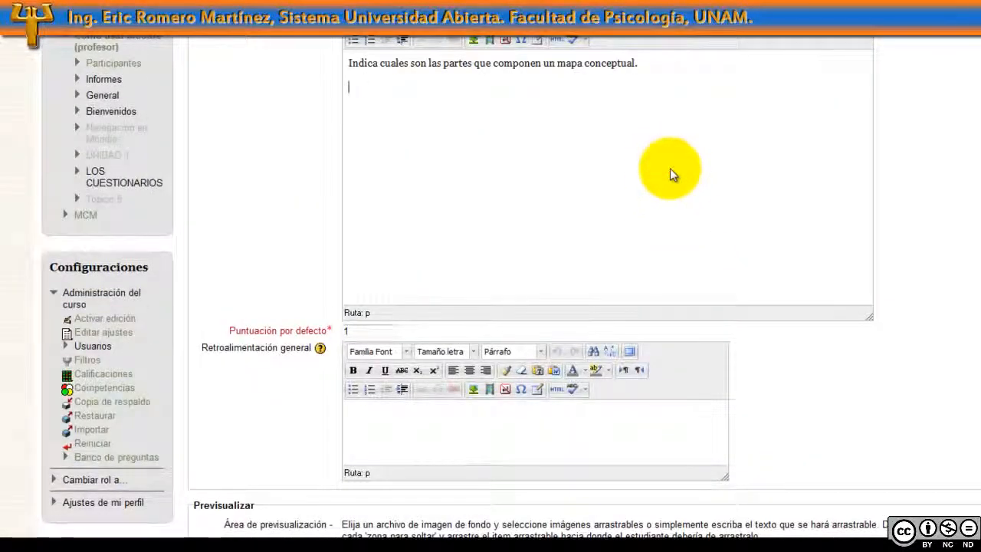
{"action": "scroll", "coordinate": [747, 254], "scroll_direction": "down", "scroll_amount": 3}
{"action": "scroll", "coordinate": [748, 254], "scroll_direction": "down", "scroll_amount": 5}
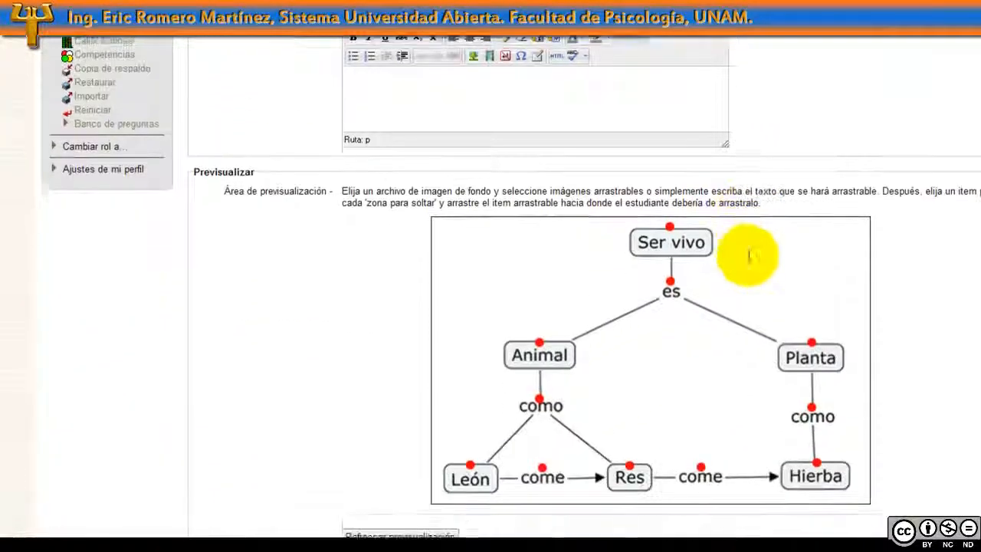
{"action": "scroll", "coordinate": [771, 275], "scroll_direction": "down", "scroll_amount": 1}
{"action": "scroll", "coordinate": [775, 284], "scroll_direction": "down", "scroll_amount": 5}
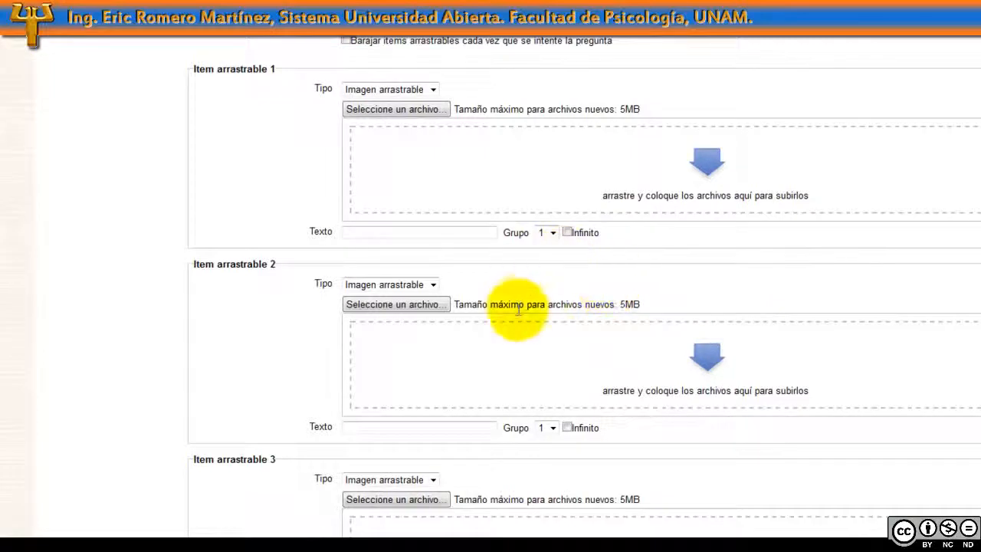
{"action": "scroll", "coordinate": [515, 307], "scroll_direction": "down", "scroll_amount": 1}
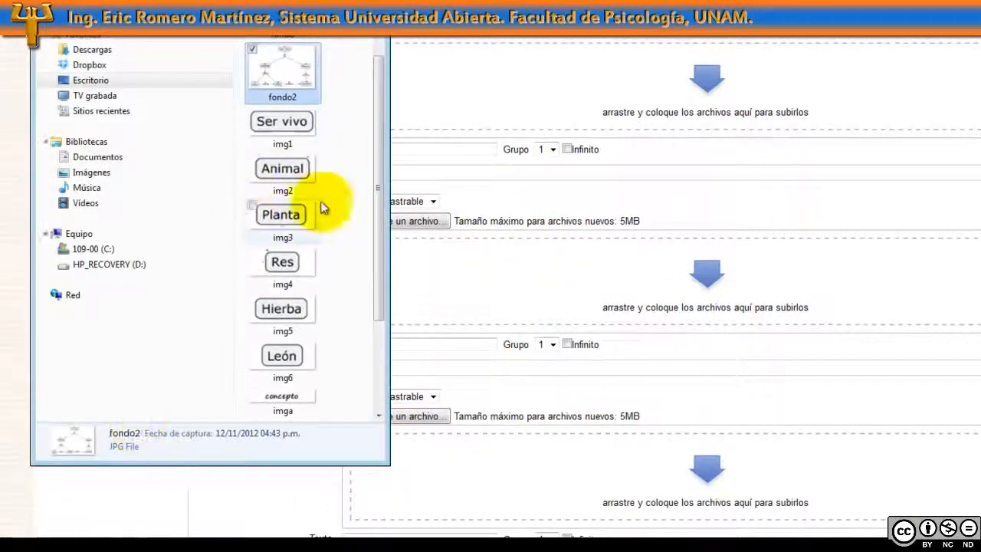
{"action": "left_click_drag", "start_coordinate": [376, 235], "coordinate": [376, 350]}
{"action": "left_click_drag", "start_coordinate": [309, 344], "coordinate": [585, 101]}
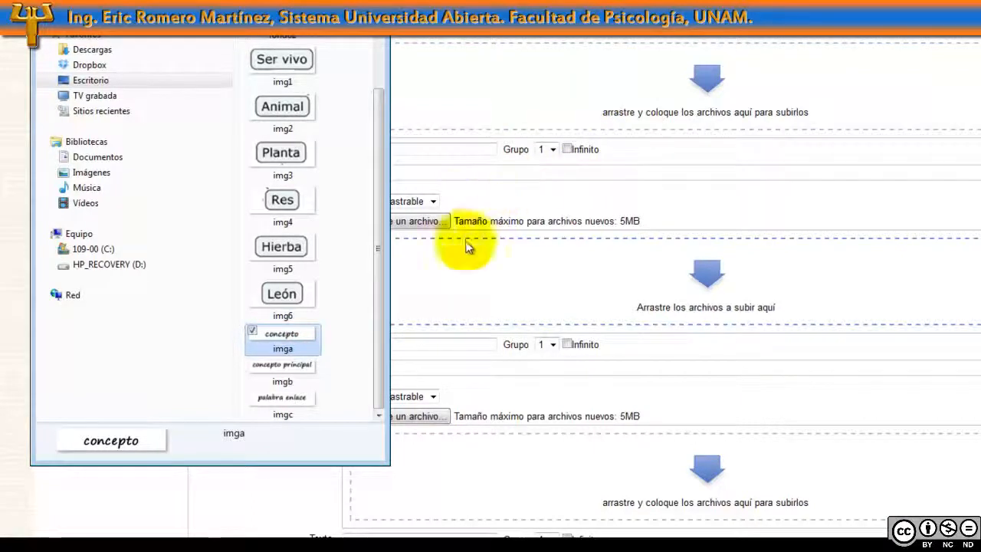
{"action": "left_click", "coordinate": [286, 364]}
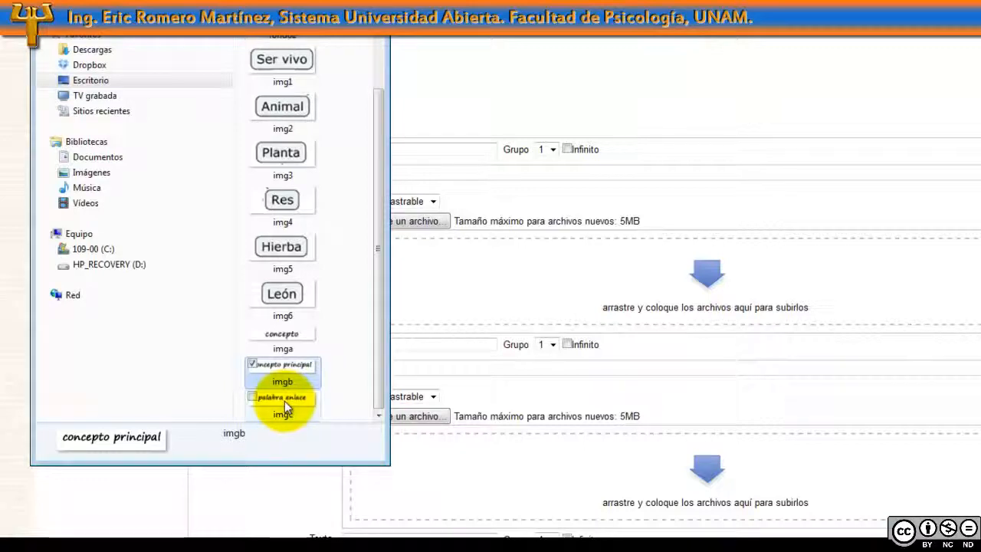
{"action": "left_click_drag", "start_coordinate": [284, 404], "coordinate": [510, 486]}
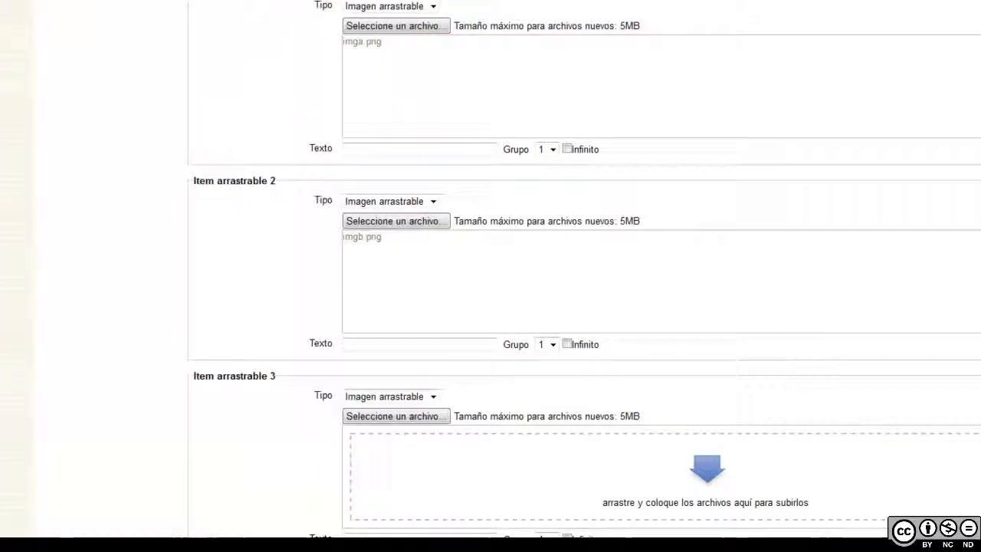
Label draggable items 3, 2 and 1 'palabra enlace', 'concepto principal' and 'concepto'
{"action": "scroll", "coordinate": [563, 397], "scroll_direction": "down", "scroll_amount": 2}
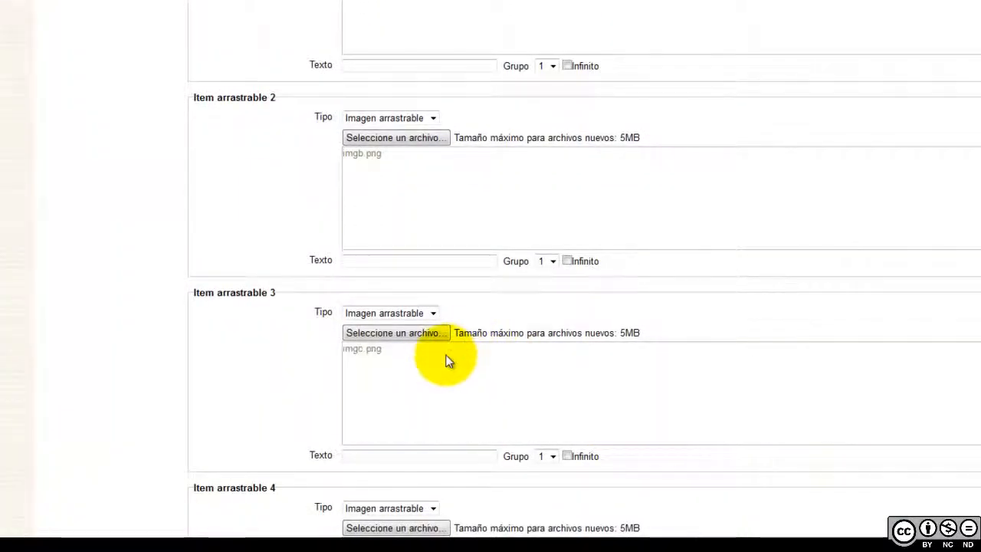
{"action": "left_click", "coordinate": [418, 460]}
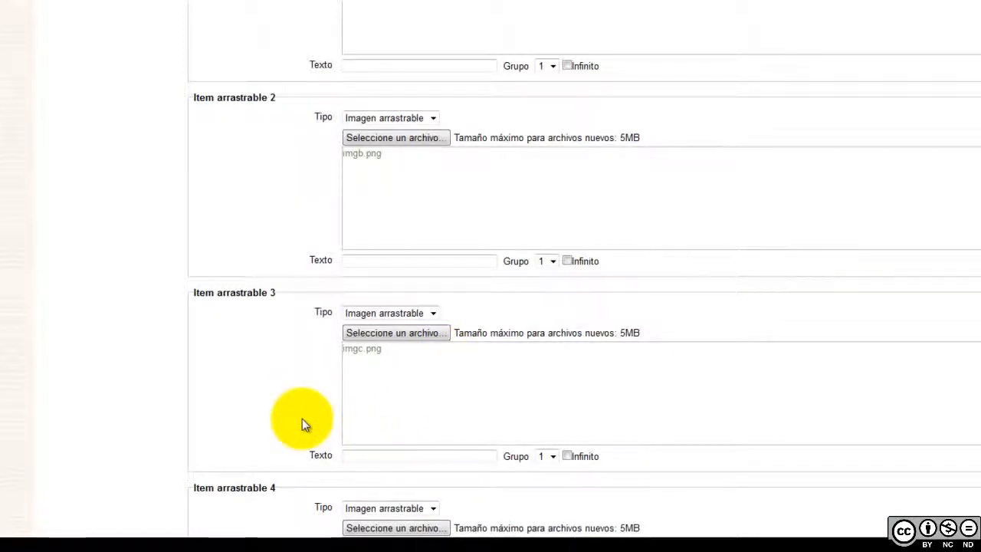
{"action": "type", "text": "palabra "}
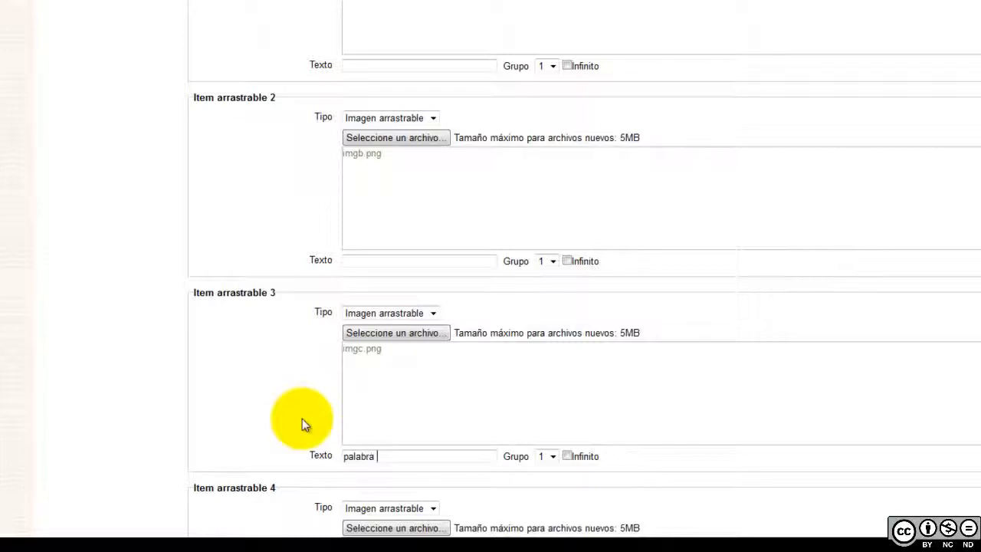
{"action": "type", "text": "enlace"}
{"action": "left_click", "coordinate": [470, 261]}
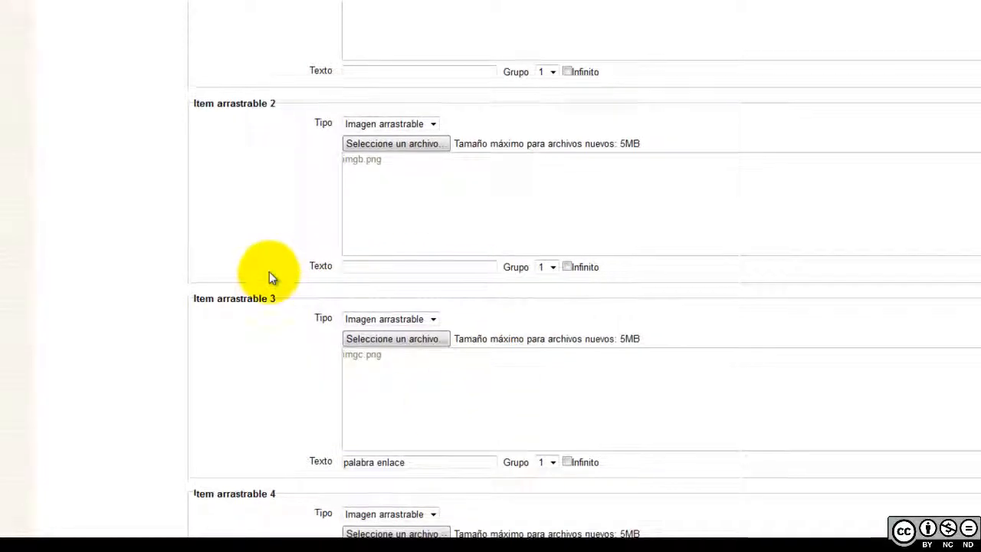
{"action": "scroll", "coordinate": [268, 277], "scroll_direction": "up", "scroll_amount": 2}
{"action": "type", "text": "noncpeto"}
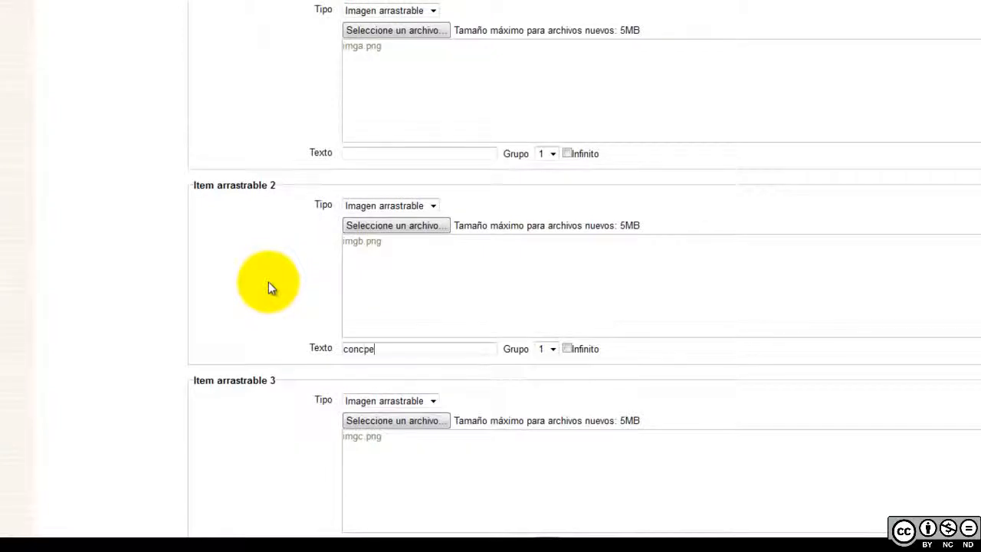
{"action": "key", "text": "BackSpace"}
{"action": "key", "text": "BackSpace"}
{"action": "key", "text": "BackSpace"}
{"action": "key", "text": "BackSpace"}
{"action": "type", "text": "epto principal"}
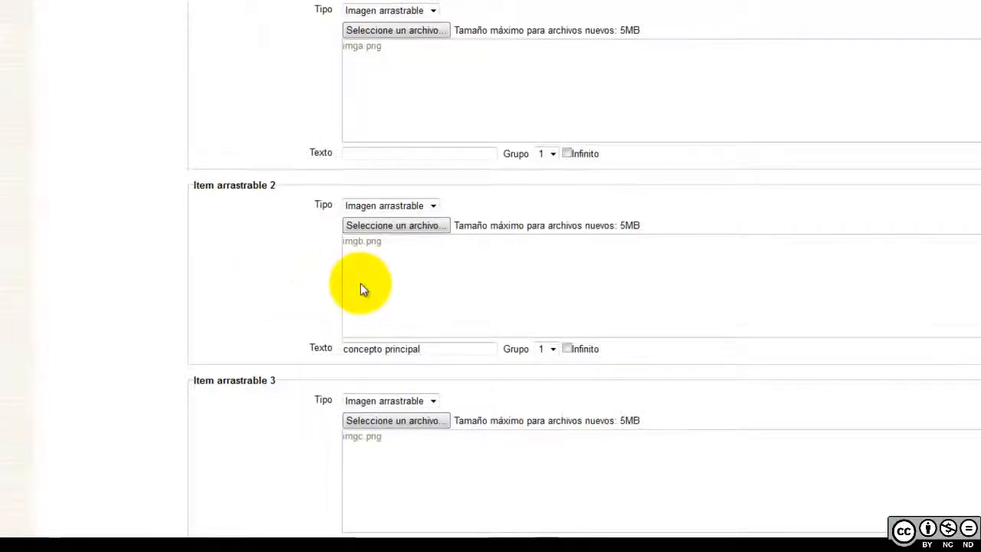
{"action": "scroll", "coordinate": [399, 258], "scroll_direction": "up", "scroll_amount": 2}
{"action": "left_click", "coordinate": [409, 239]}
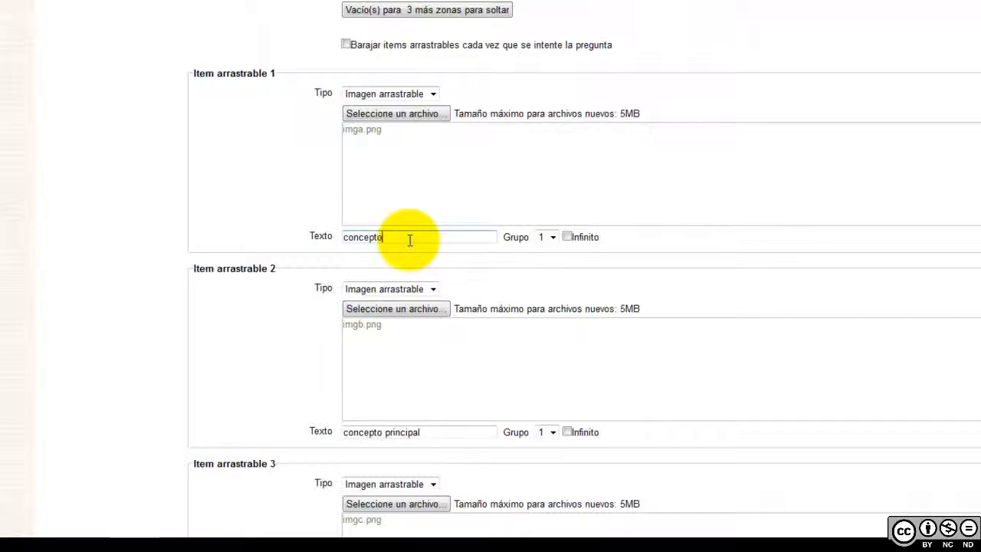
{"action": "type", "text": "concepto"}
Tick Infinito for the concepto and palabra enlace items so they can be reused without limit
{"action": "scroll", "coordinate": [757, 263], "scroll_direction": "down", "scroll_amount": 2}
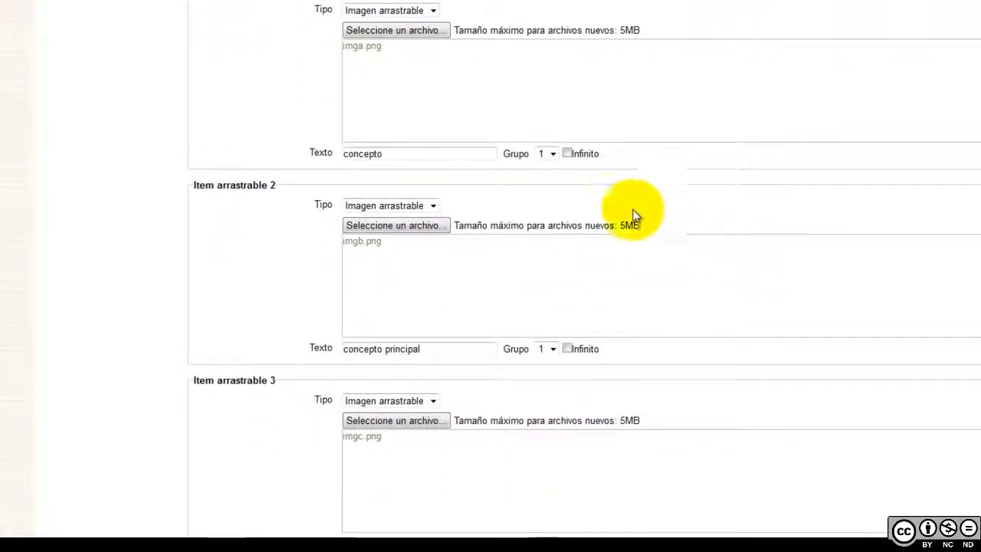
{"action": "left_click", "coordinate": [568, 156]}
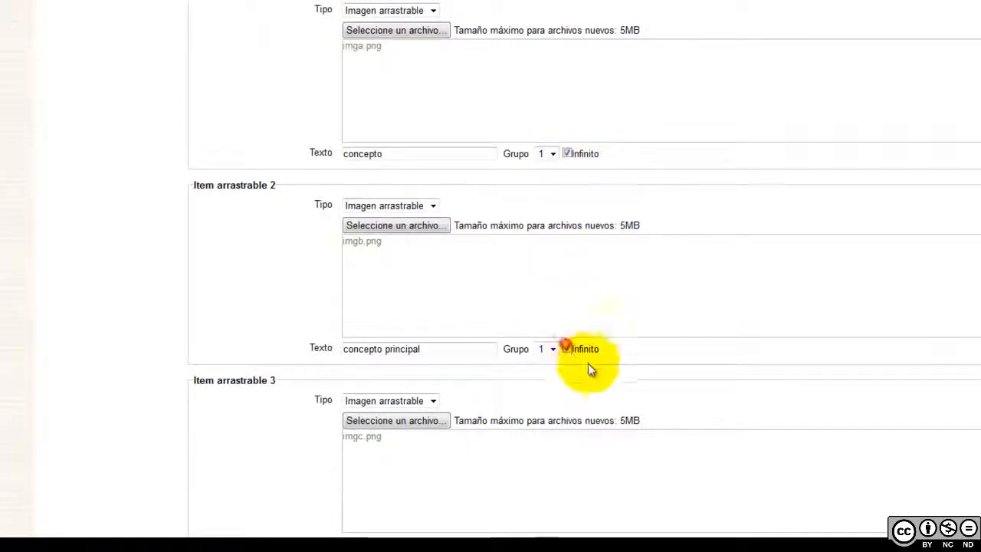
{"action": "scroll", "coordinate": [605, 373], "scroll_direction": "down", "scroll_amount": 4}
{"action": "left_click", "coordinate": [566, 377]}
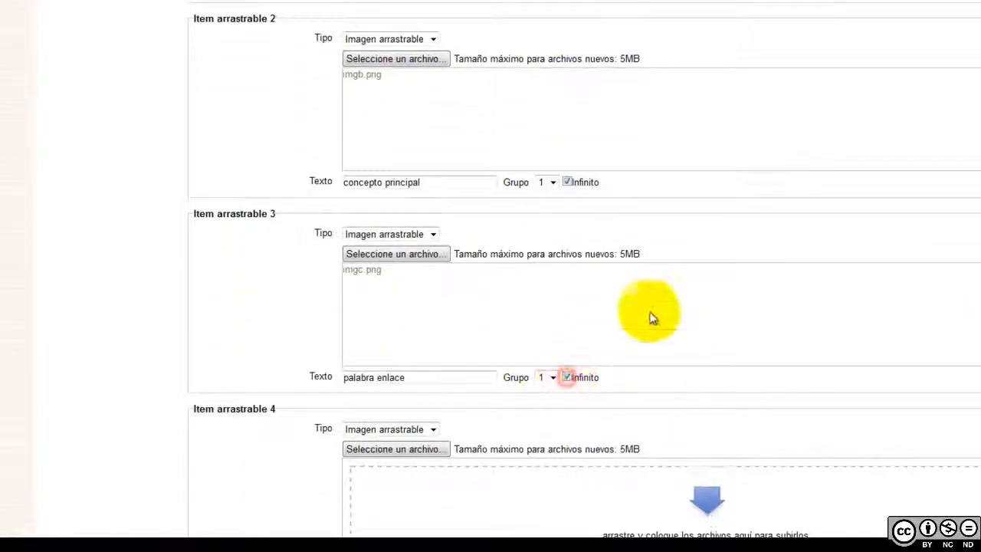
{"action": "scroll", "coordinate": [542, 385], "scroll_direction": "up", "scroll_amount": 4}
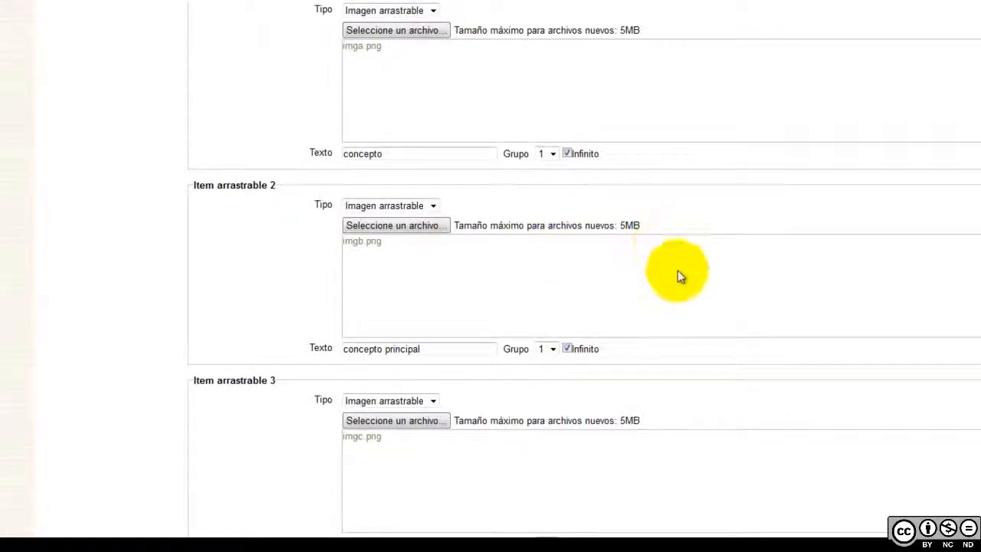
{"action": "scroll", "coordinate": [677, 276], "scroll_direction": "up", "scroll_amount": 4}
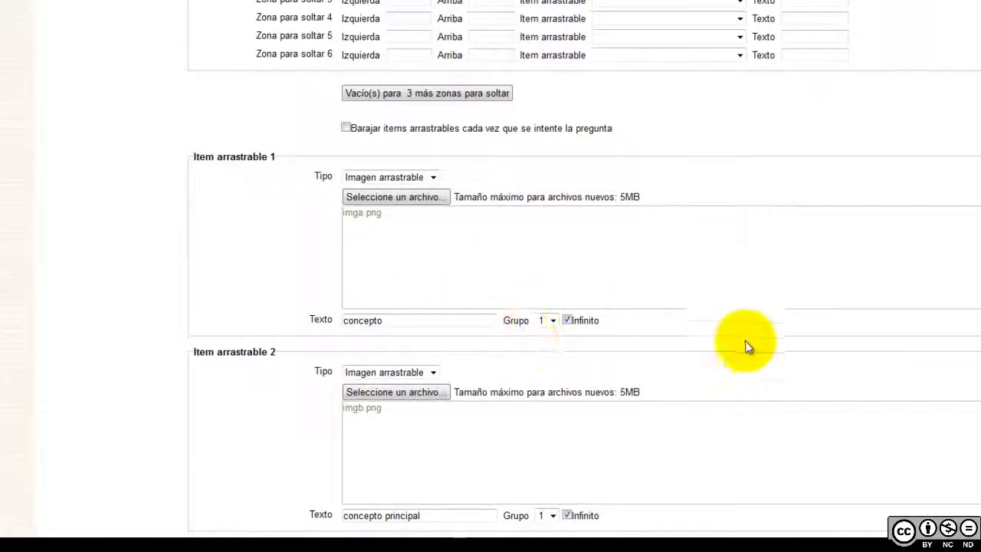
Assign concepto principal, concepto and palabra enlace to drop zones 1, 2 and 3
{"action": "scroll", "coordinate": [767, 366], "scroll_direction": "up", "scroll_amount": 5}
{"action": "scroll", "coordinate": [553, 265], "scroll_direction": "up", "scroll_amount": 1}
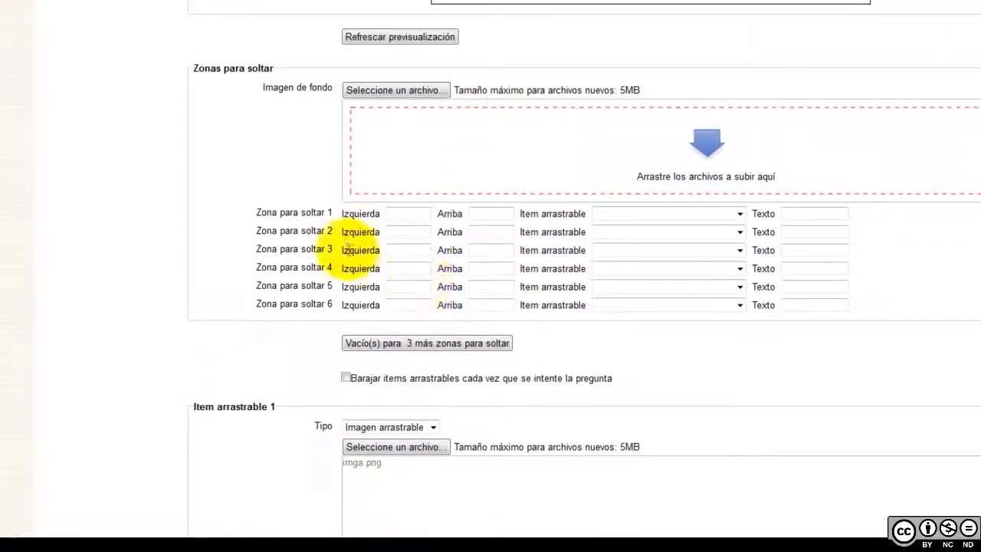
{"action": "left_click", "coordinate": [741, 215]}
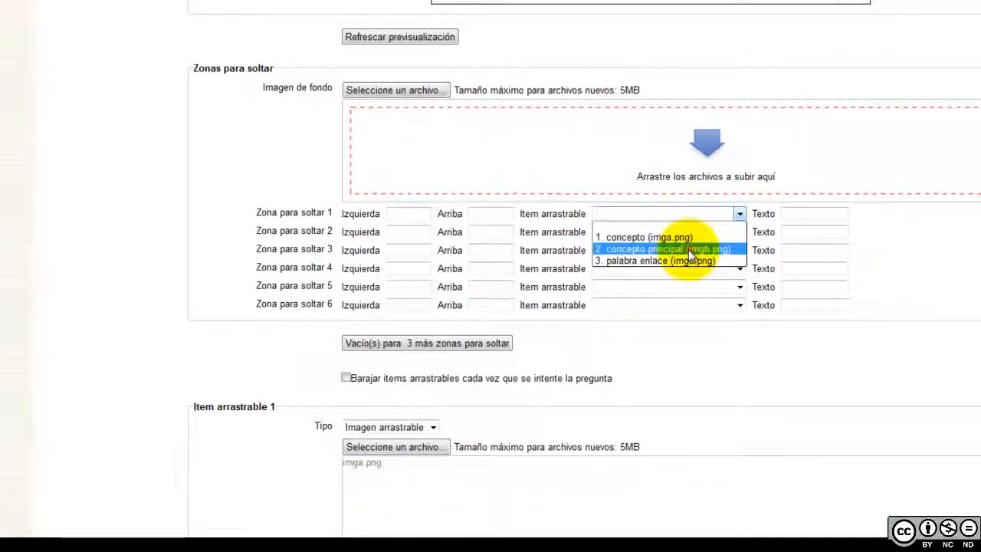
{"action": "left_click", "coordinate": [690, 249]}
{"action": "scroll", "coordinate": [682, 253], "scroll_direction": "up", "scroll_amount": 1}
{"action": "left_click", "coordinate": [739, 261]}
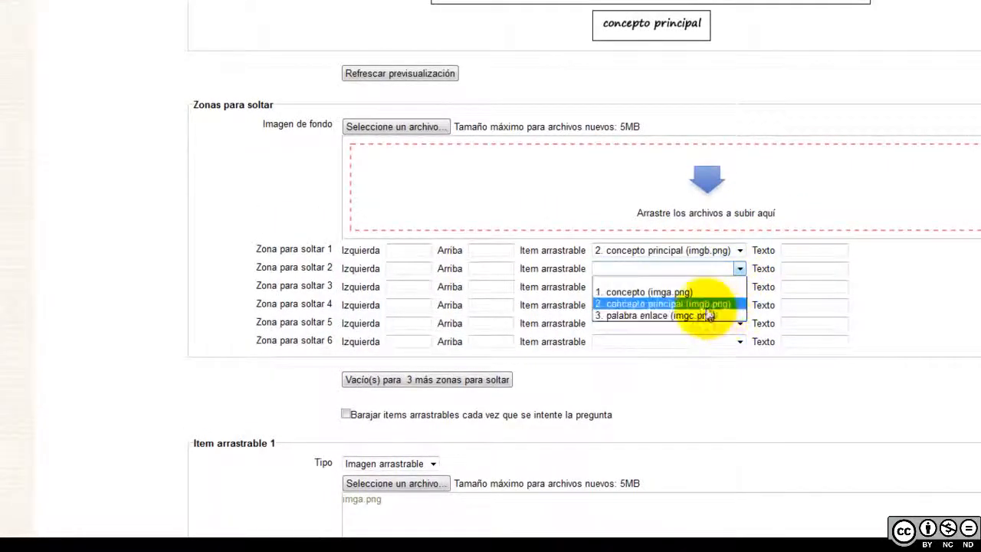
{"action": "left_click", "coordinate": [678, 292]}
{"action": "left_click", "coordinate": [739, 287]}
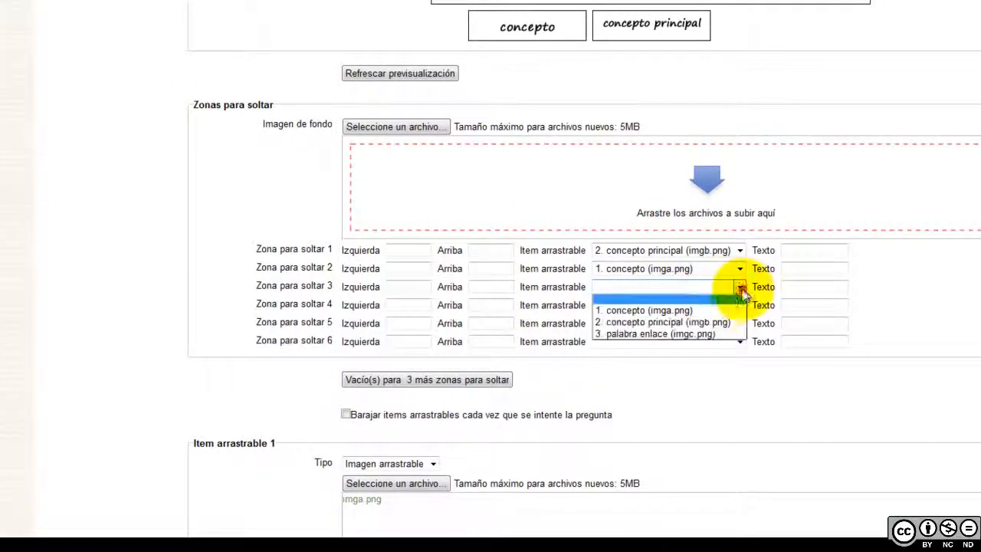
{"action": "left_click", "coordinate": [692, 335]}
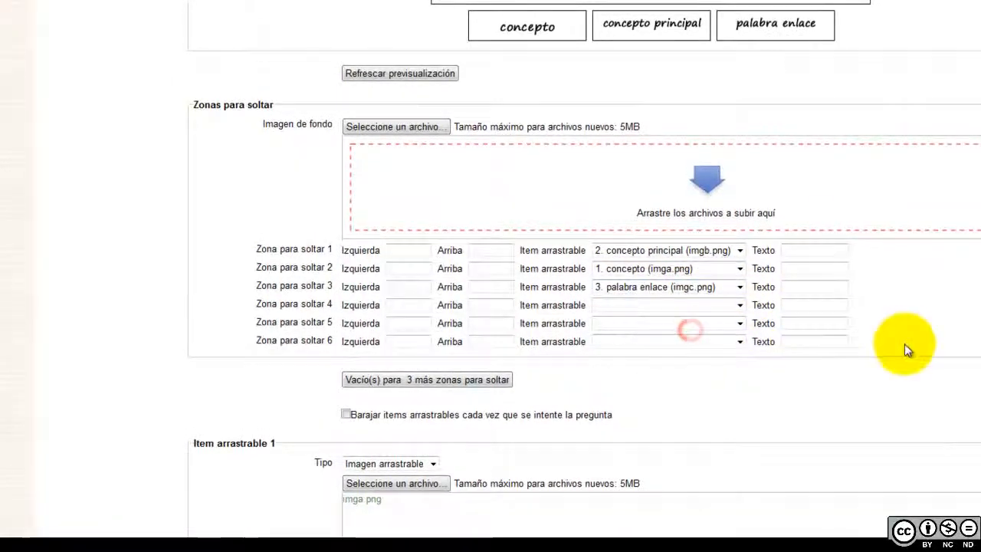
Position the three zones over Ser vivo (249/2), Animal (60/137) and the 'es' link (251/55)
{"action": "scroll", "coordinate": [904, 344], "scroll_direction": "up", "scroll_amount": 5}
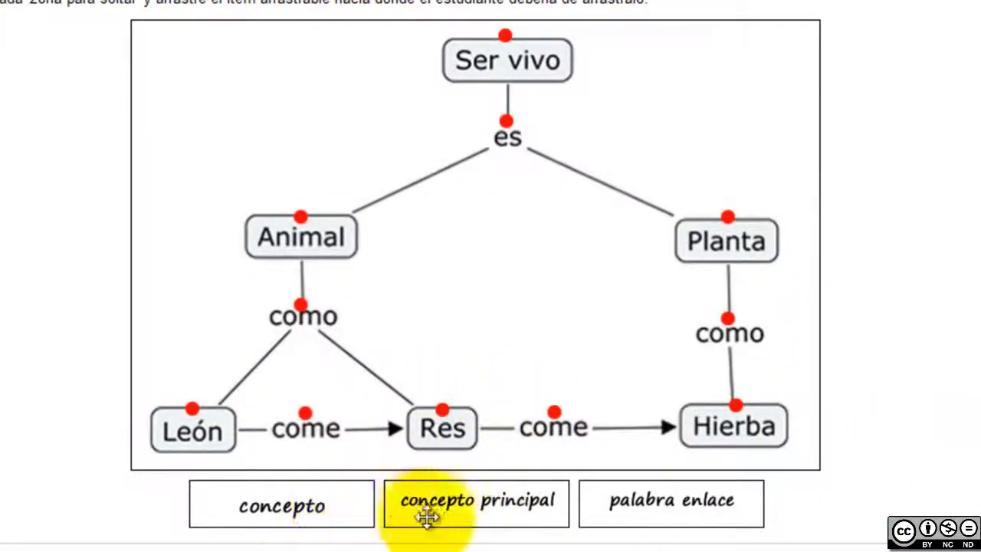
{"action": "left_click_drag", "start_coordinate": [485, 493], "coordinate": [512, 49]}
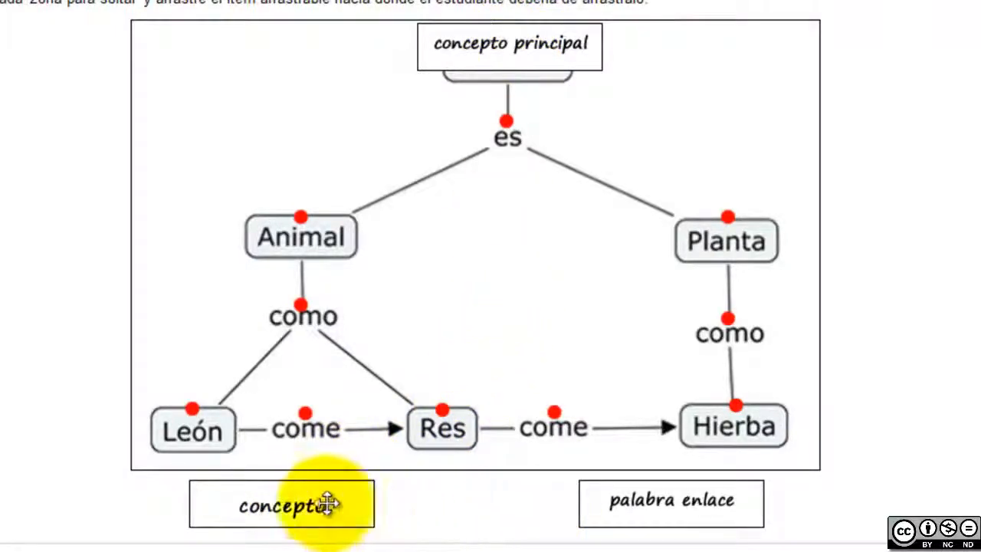
{"action": "left_click_drag", "start_coordinate": [306, 506], "coordinate": [319, 204]}
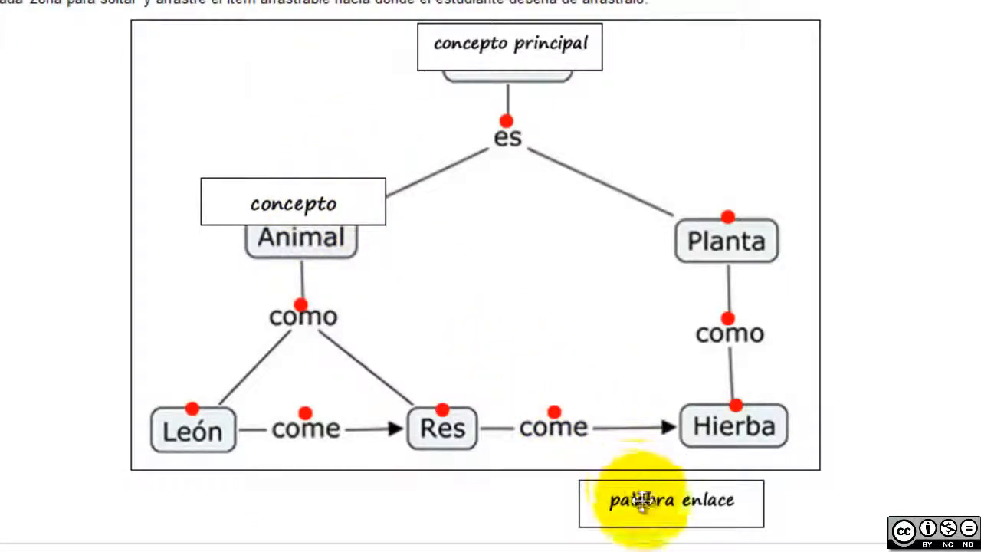
{"action": "left_click_drag", "start_coordinate": [648, 515], "coordinate": [492, 115]}
{"action": "scroll", "coordinate": [946, 452], "scroll_direction": "down", "scroll_amount": 9}
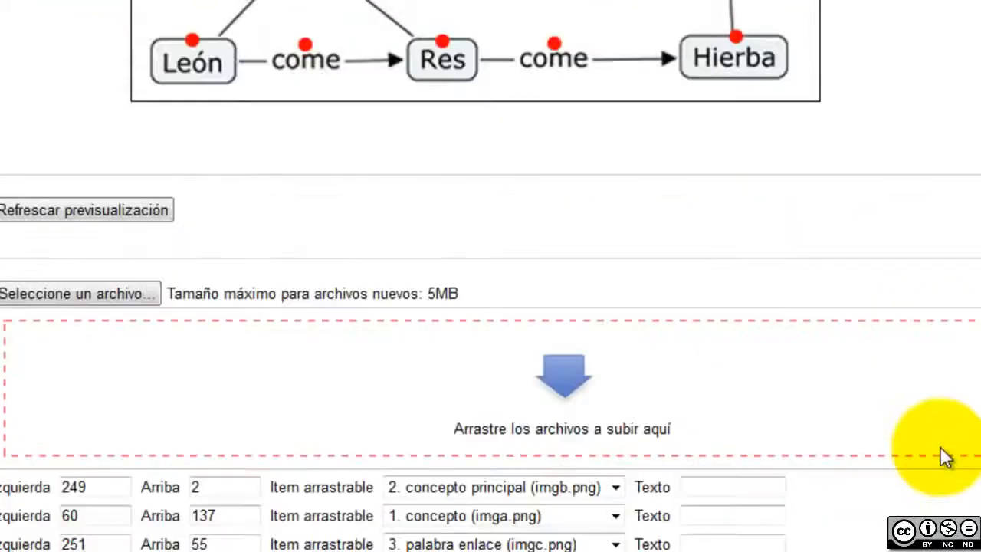
Choose '1. concepto' as the draggable item for drop zones 4, 5 and 6
{"action": "left_click", "coordinate": [615, 289]}
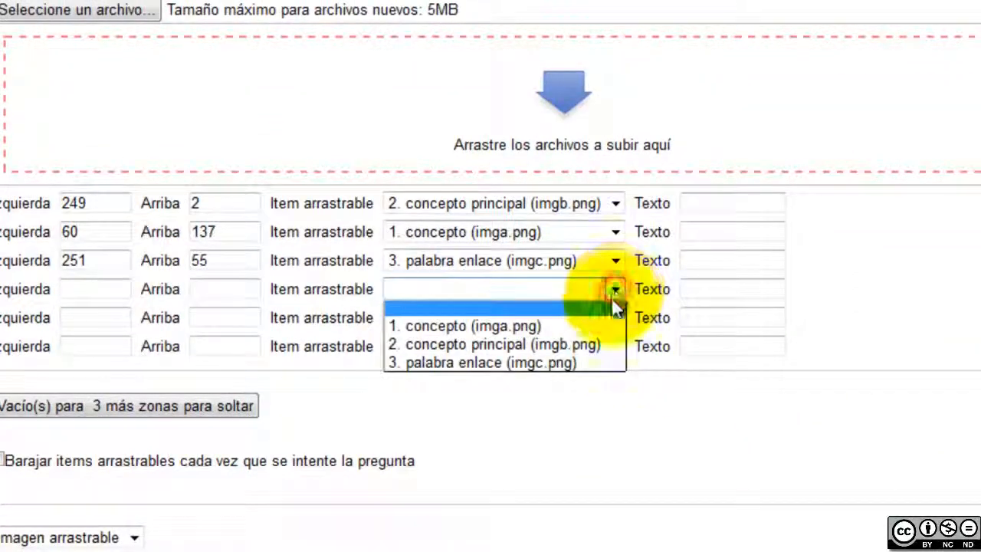
{"action": "left_click", "coordinate": [592, 324]}
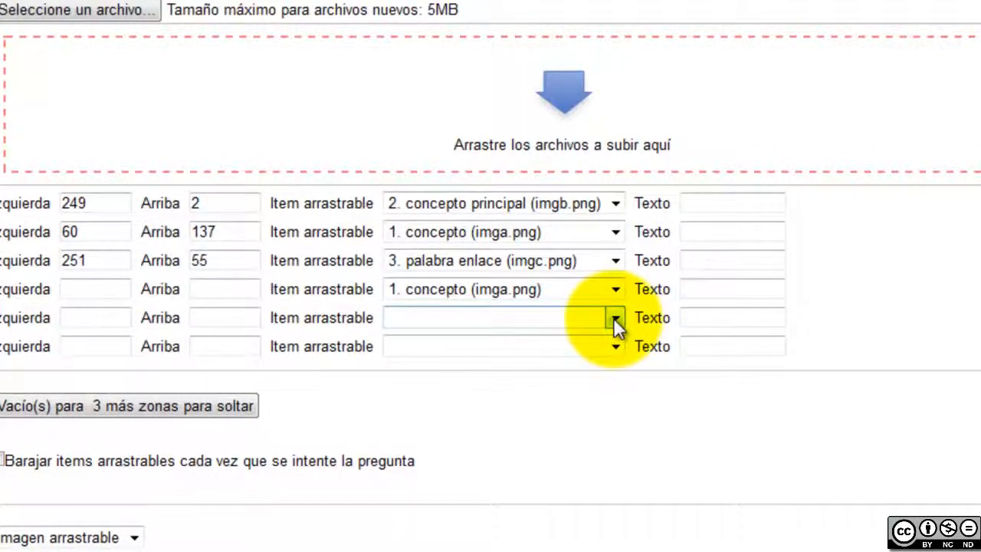
{"action": "left_click", "coordinate": [613, 318]}
{"action": "left_click", "coordinate": [595, 354]}
{"action": "left_click", "coordinate": [614, 346]}
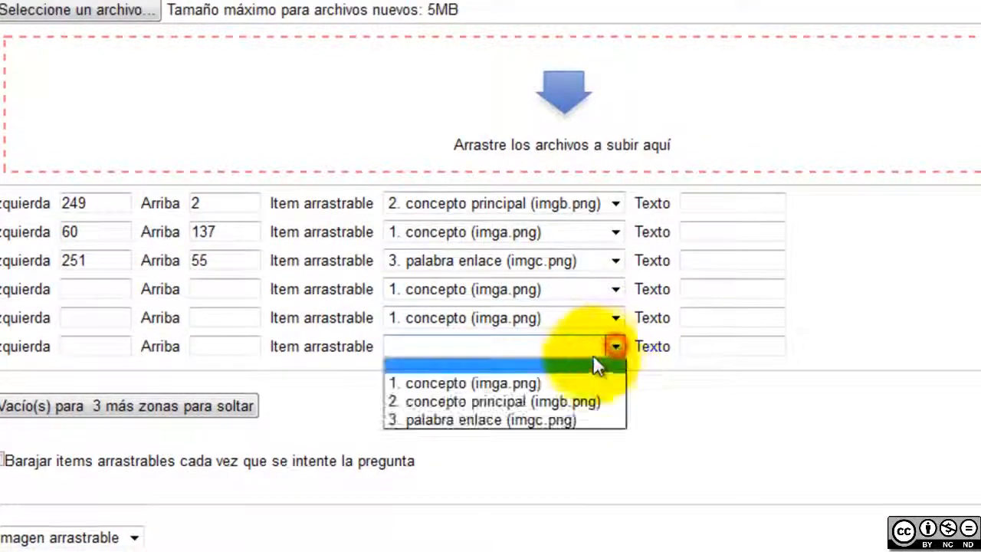
{"action": "left_click", "coordinate": [566, 381]}
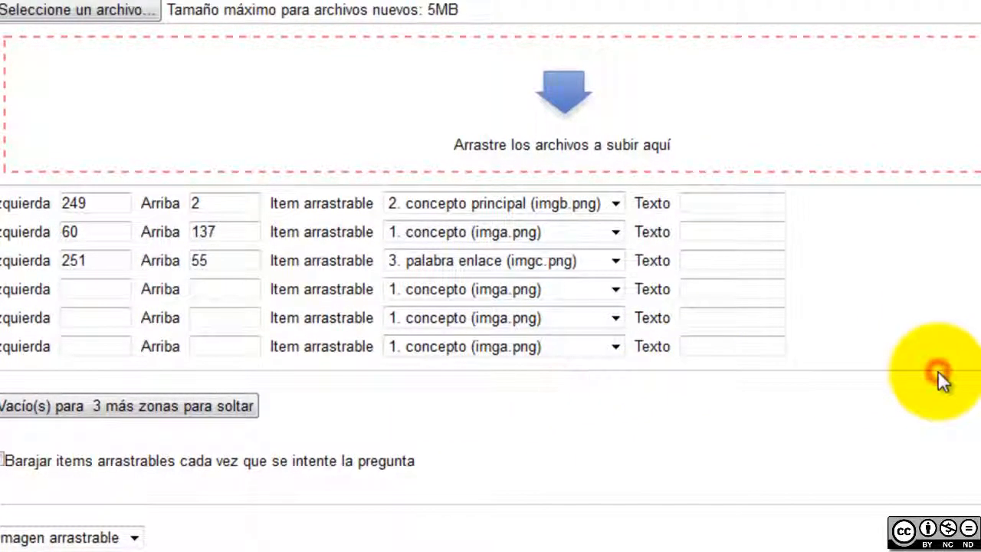
Position the three concepto zones over the Planta, Hierba and Res nodes of the map
{"action": "scroll", "coordinate": [938, 371], "scroll_direction": "up", "scroll_amount": 3}
{"action": "scroll", "coordinate": [938, 370], "scroll_direction": "up", "scroll_amount": 6}
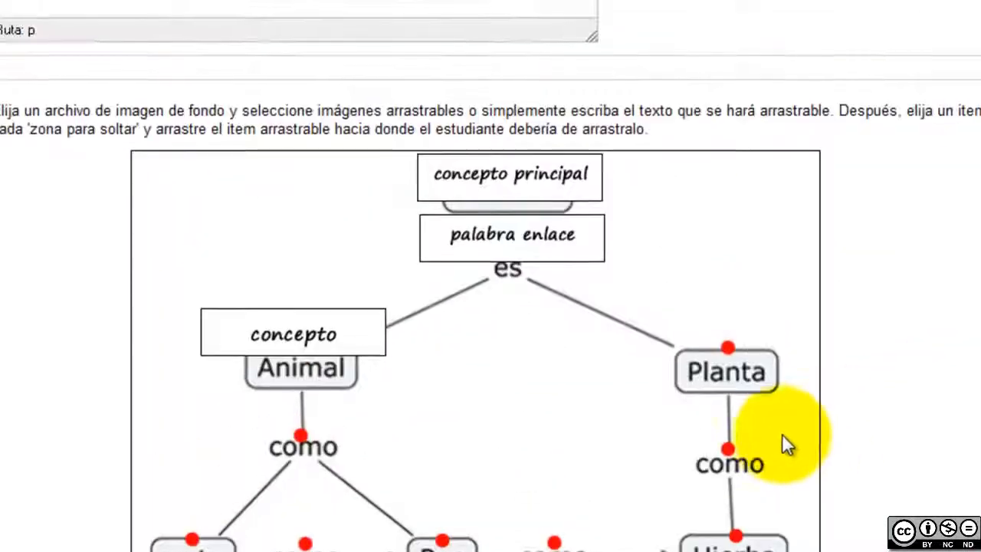
{"action": "scroll", "coordinate": [615, 471], "scroll_direction": "down", "scroll_amount": 1}
{"action": "left_click_drag", "start_coordinate": [324, 496], "coordinate": [746, 206]}
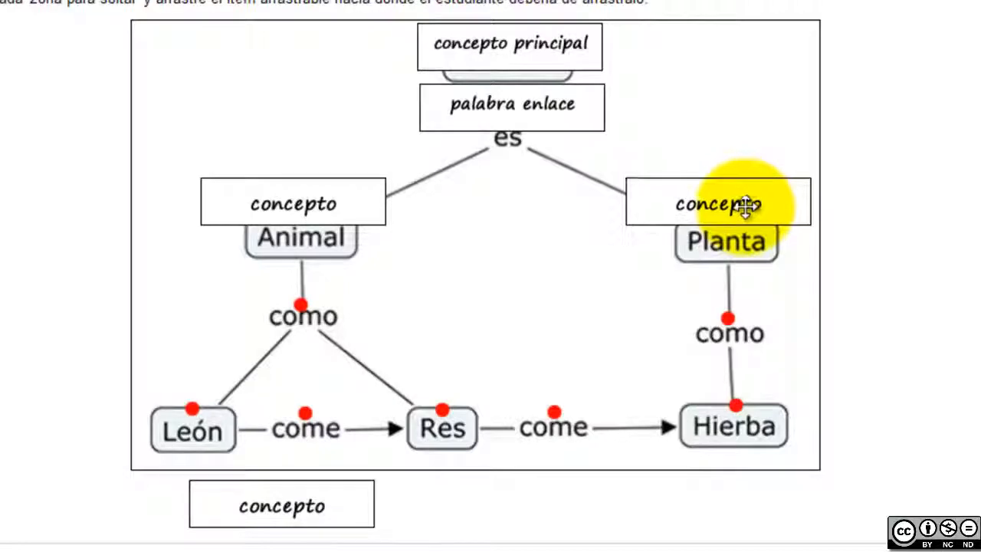
{"action": "left_click_drag", "start_coordinate": [324, 499], "coordinate": [744, 390]}
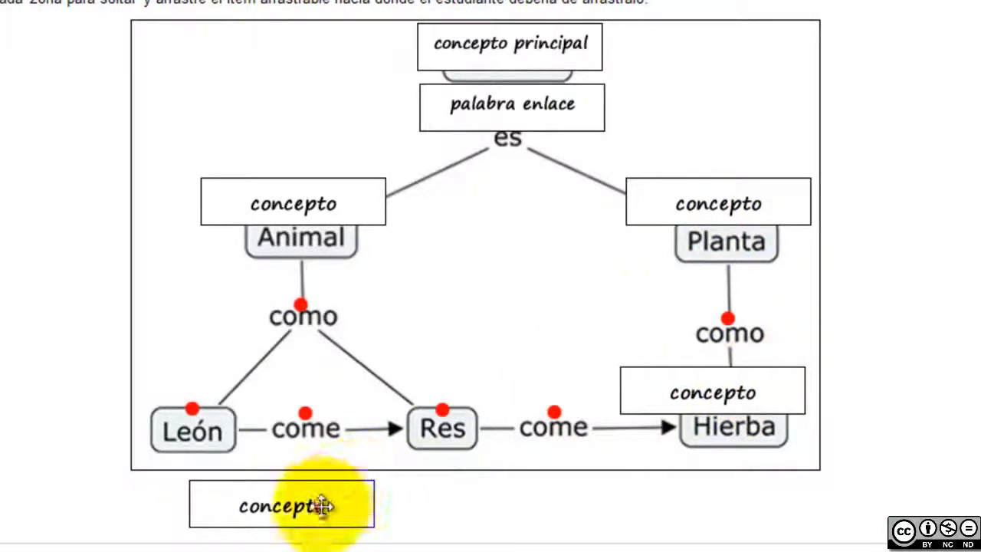
{"action": "left_click_drag", "start_coordinate": [322, 508], "coordinate": [471, 394]}
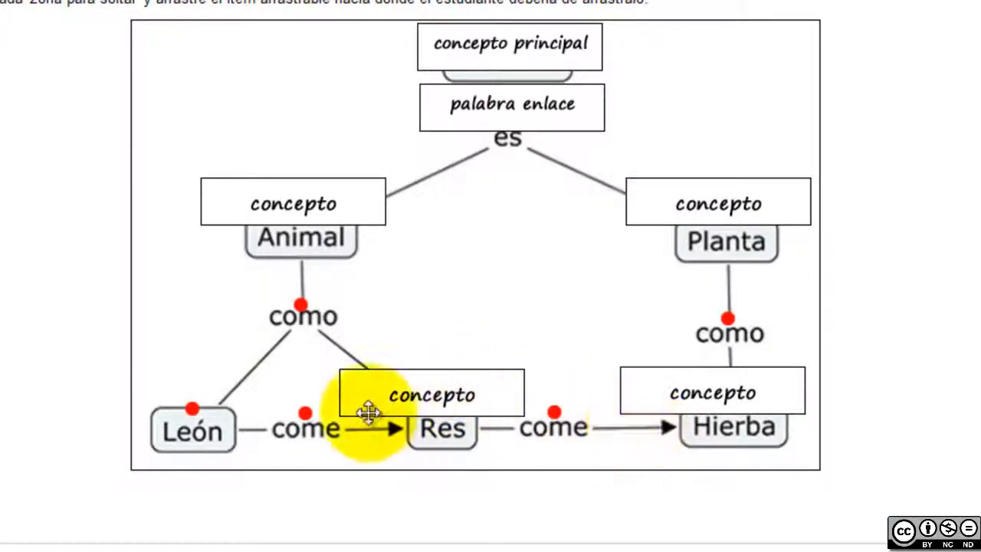
{"action": "scroll", "coordinate": [843, 536], "scroll_direction": "down", "scroll_amount": 5}
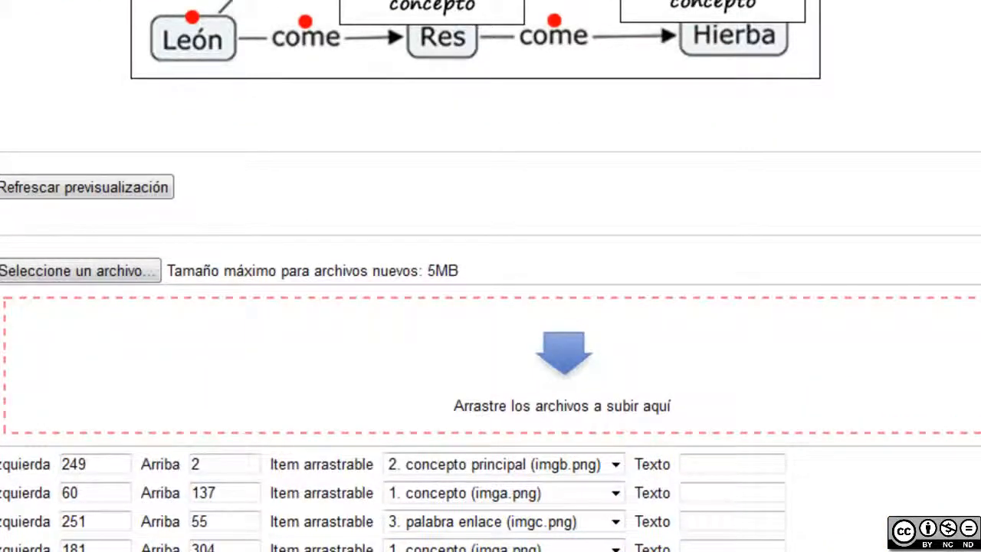
{"action": "scroll", "coordinate": [619, 467], "scroll_direction": "down", "scroll_amount": 2}
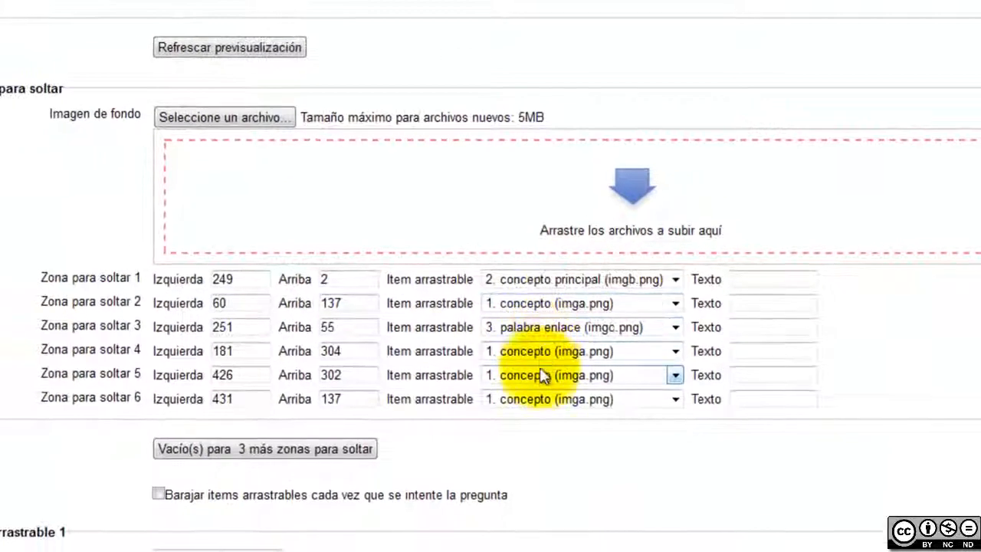
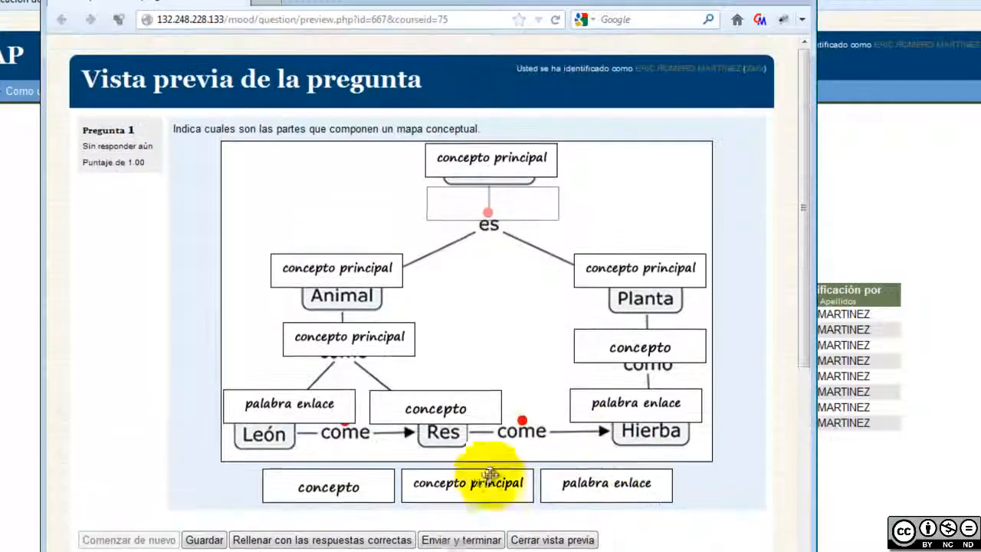
Drop the last concepto principal marker under the top box and submit, scoring 0.22 out of 1.00
{"action": "left_click_drag", "start_coordinate": [467, 474], "coordinate": [493, 176]}
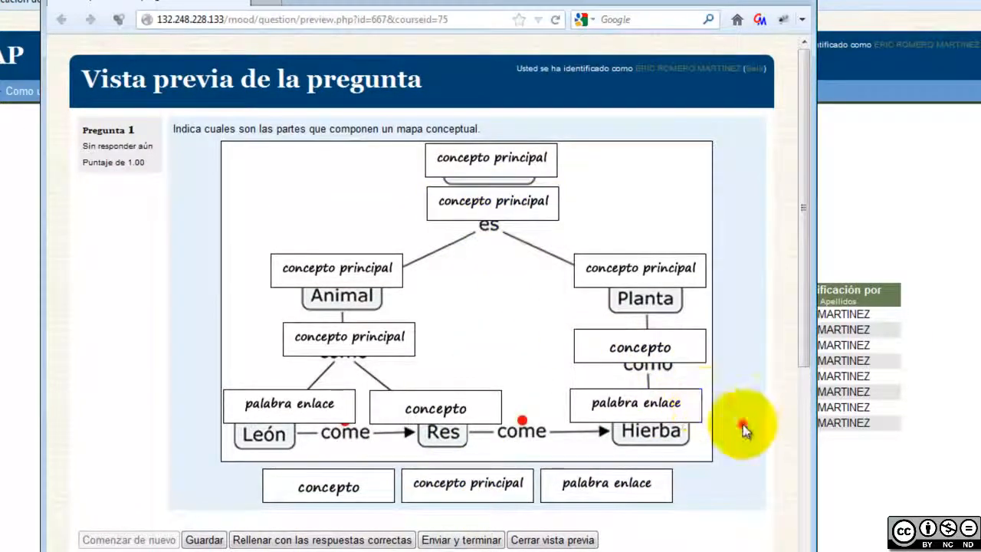
{"action": "scroll", "coordinate": [743, 428], "scroll_direction": "down", "scroll_amount": 2}
{"action": "left_click", "coordinate": [463, 447]}
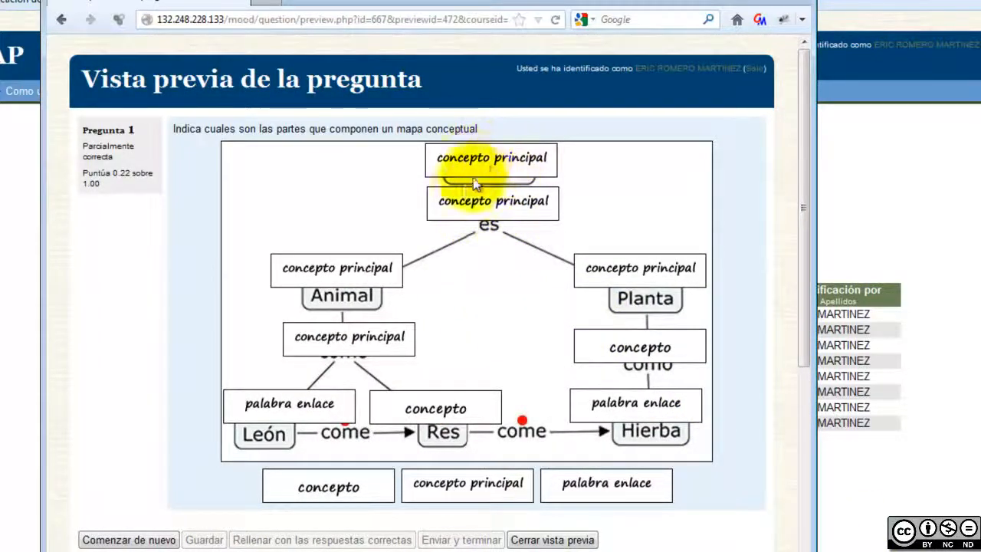
{"action": "left_click_drag", "start_coordinate": [113, 173], "coordinate": [168, 188]}
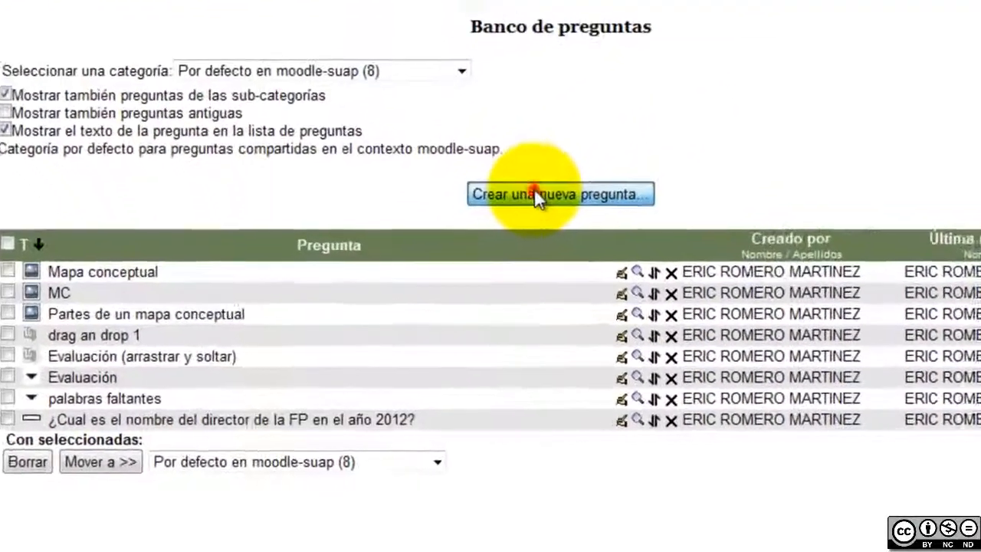
Create a new question of type Marcadores arrastrar y soltar
{"action": "left_click", "coordinate": [498, 256]}
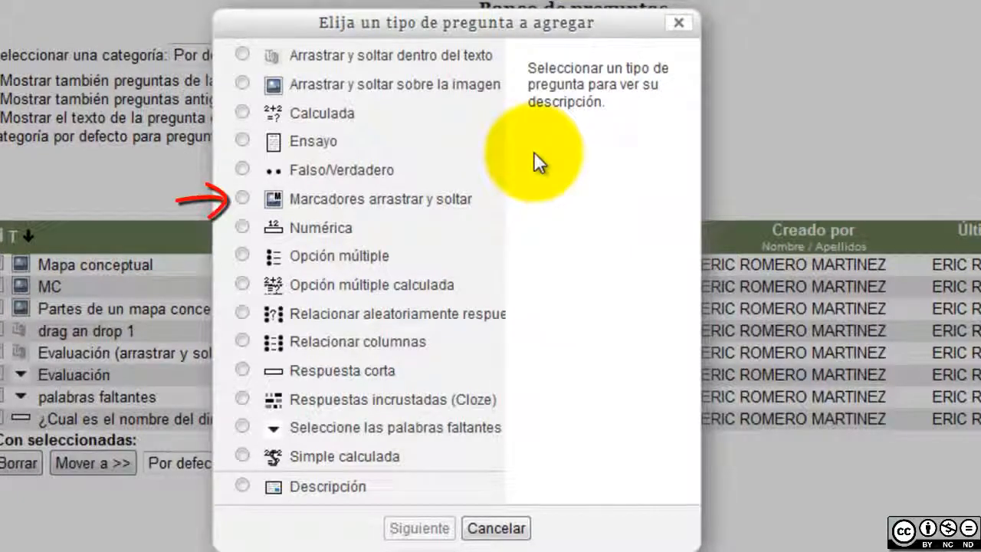
{"action": "left_click", "coordinate": [372, 200]}
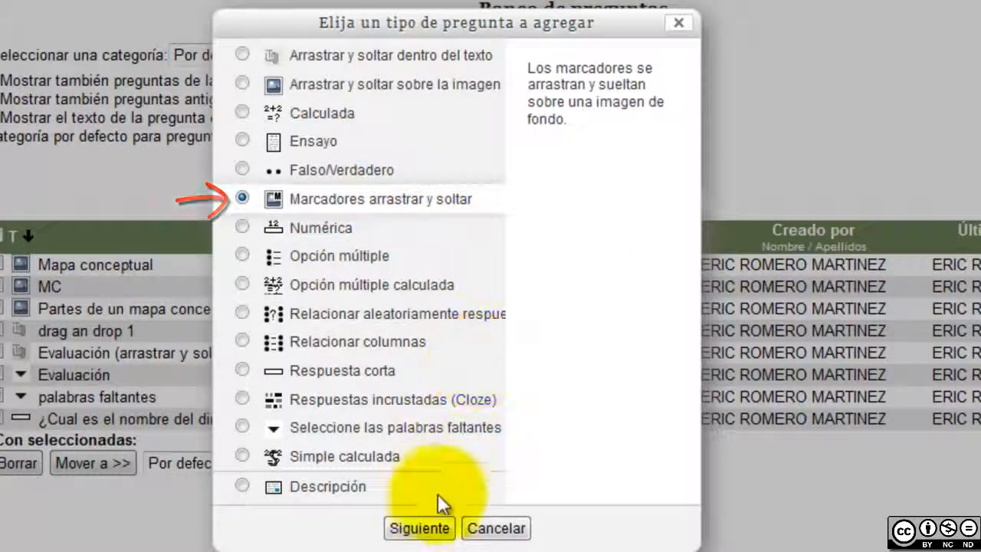
{"action": "left_click", "coordinate": [421, 529]}
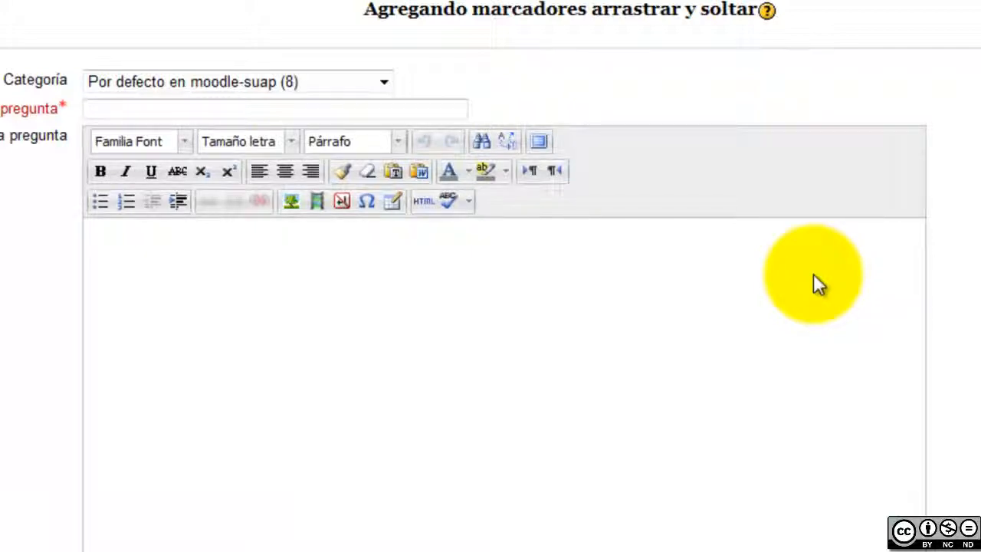
Name the question 'Partes de un mapa conceptual - version 2' with text 'Ubica las partes que componen un mapa conceptual.'
{"action": "left_click", "coordinate": [432, 110]}
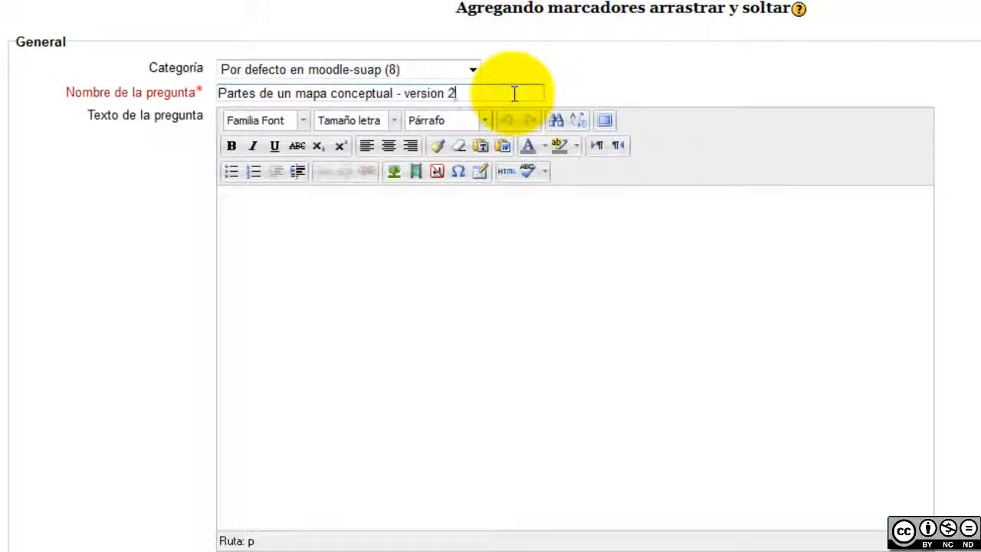
{"action": "left_click", "coordinate": [510, 241]}
{"action": "type", "text": "Ubica las partes"}
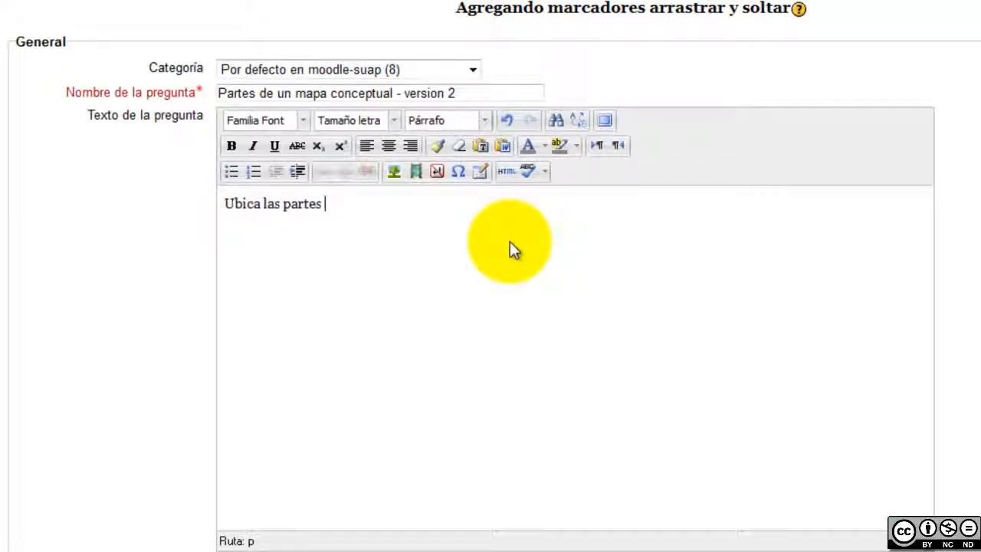
{"action": "type", "text": " correct"}
{"action": "key", "text": "BackSpace"}
{"action": "key", "text": "BackSpace"}
{"action": "key", "text": "BackSpace"}
{"action": "key", "text": "BackSpace"}
{"action": "key", "text": "BackSpace"}
{"action": "type", "text": "que comp"}
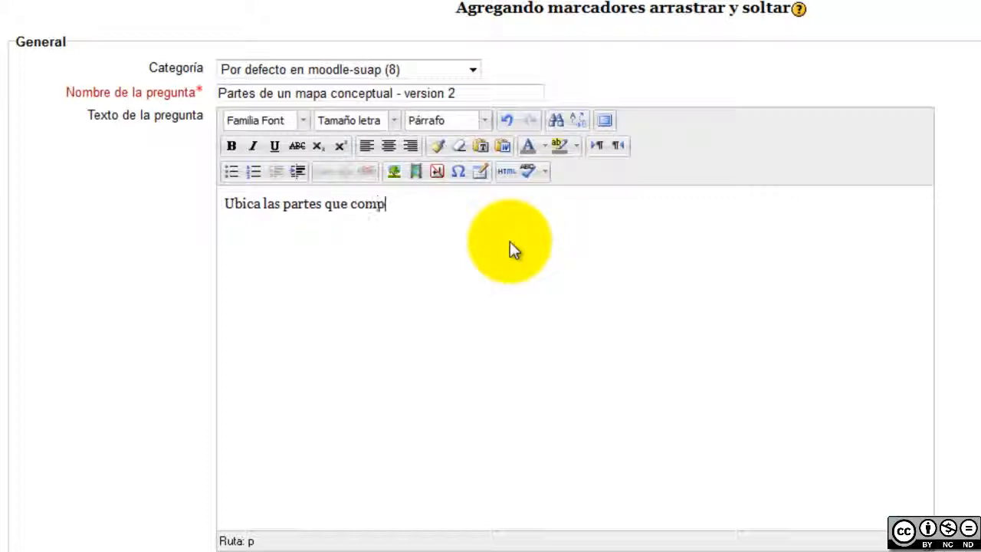
{"action": "type", "text": "onen un mapa conc"}
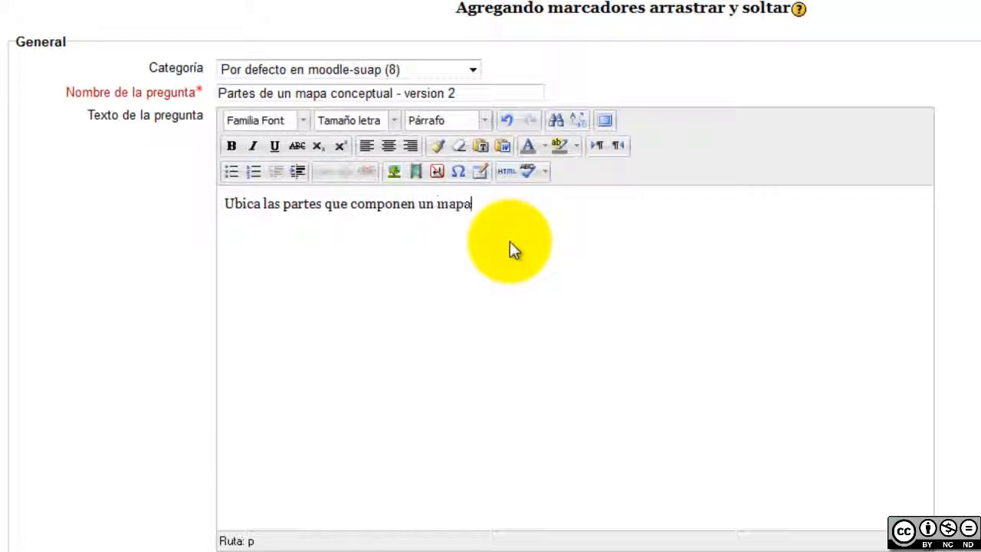
{"action": "type", "text": "eptual."}
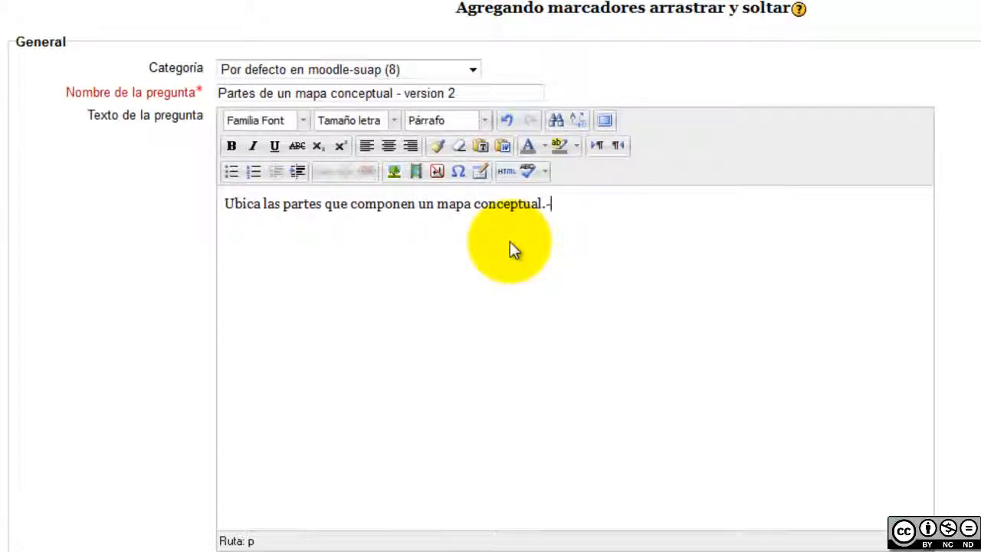
{"action": "key", "text": "alt+Tab"}
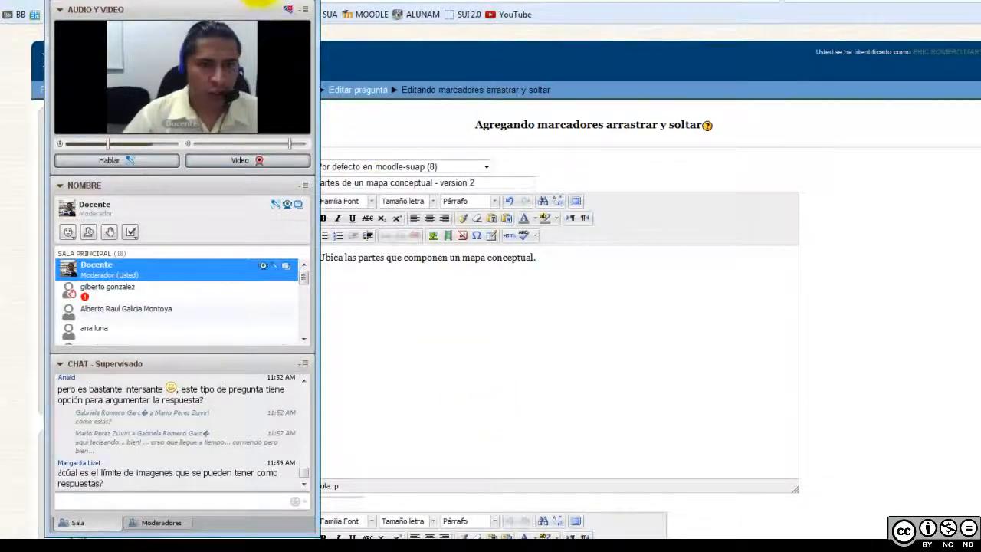
Upload fondo2.jpg from the example-images folder as the Imagen de fondo
{"action": "left_click", "coordinate": [526, 352]}
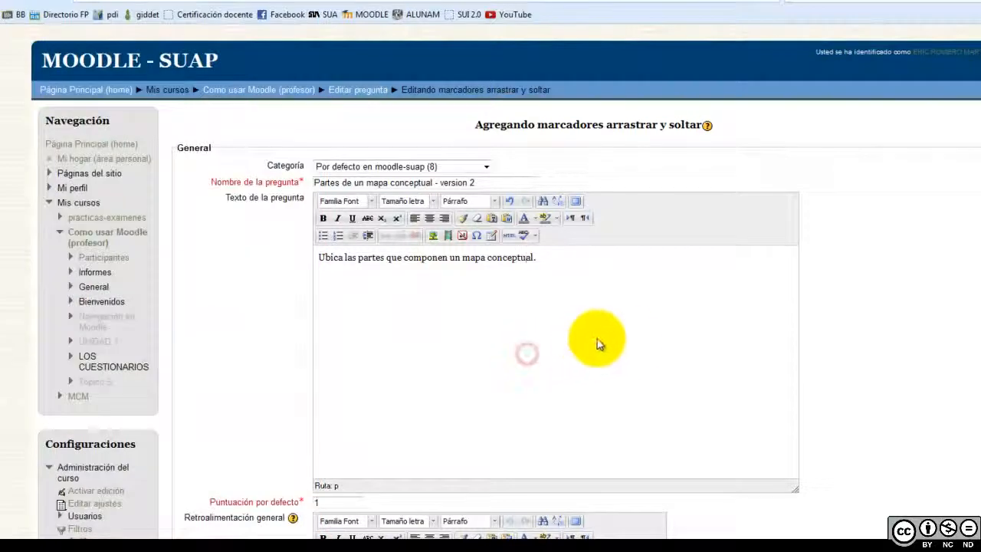
{"action": "left_click", "coordinate": [637, 344]}
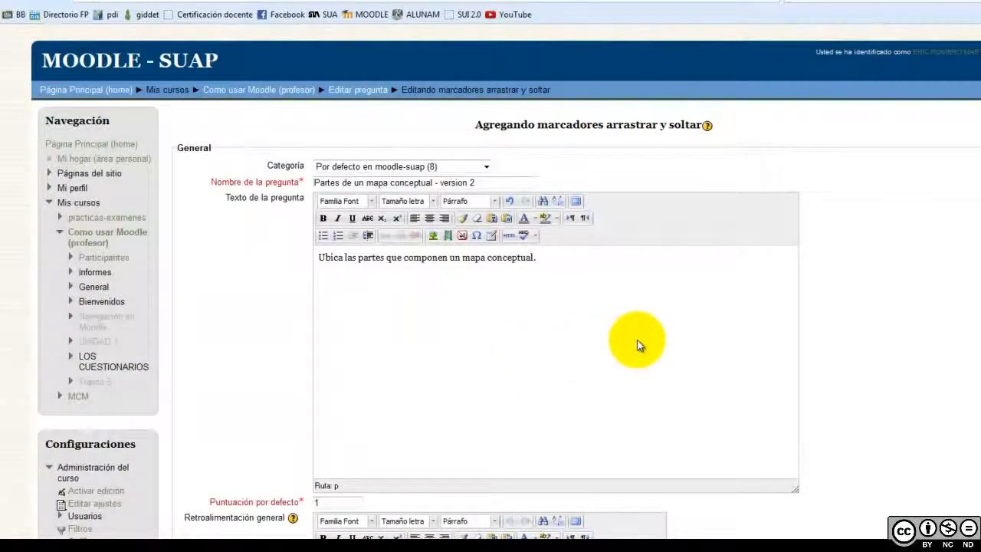
{"action": "scroll", "coordinate": [705, 341], "scroll_direction": "down", "scroll_amount": 2}
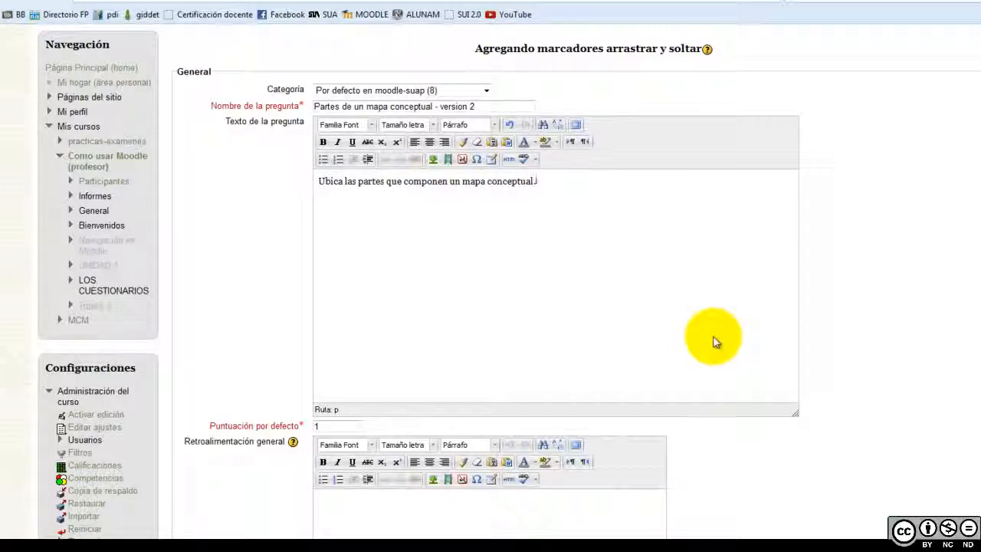
{"action": "scroll", "coordinate": [713, 342], "scroll_direction": "down", "scroll_amount": 10}
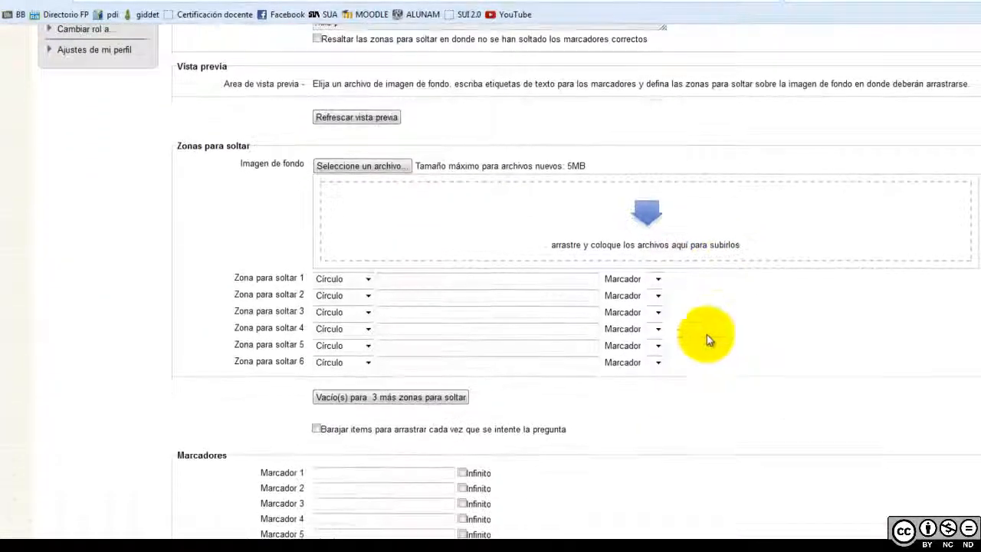
{"action": "left_click", "coordinate": [77, 540]}
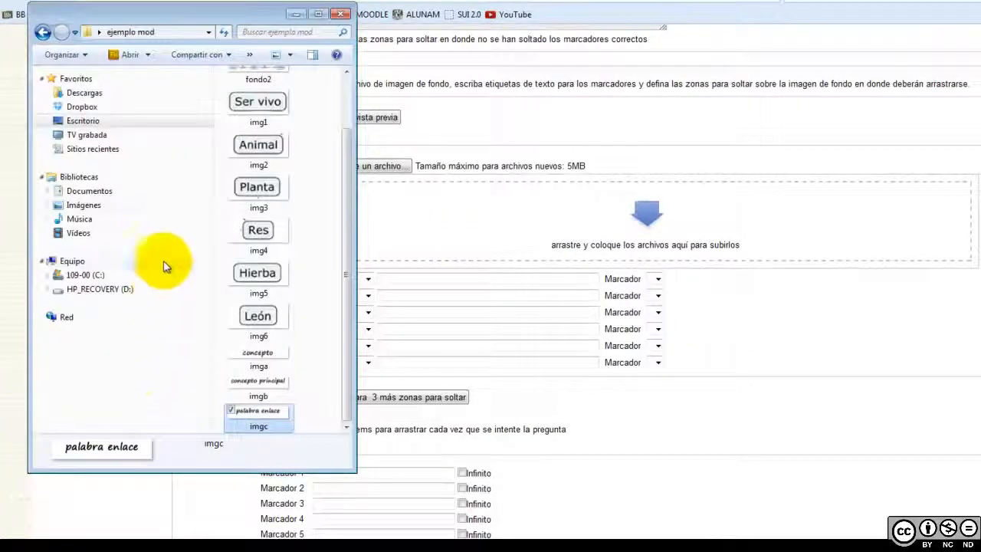
{"action": "scroll", "coordinate": [339, 262], "scroll_direction": "up", "scroll_amount": 3}
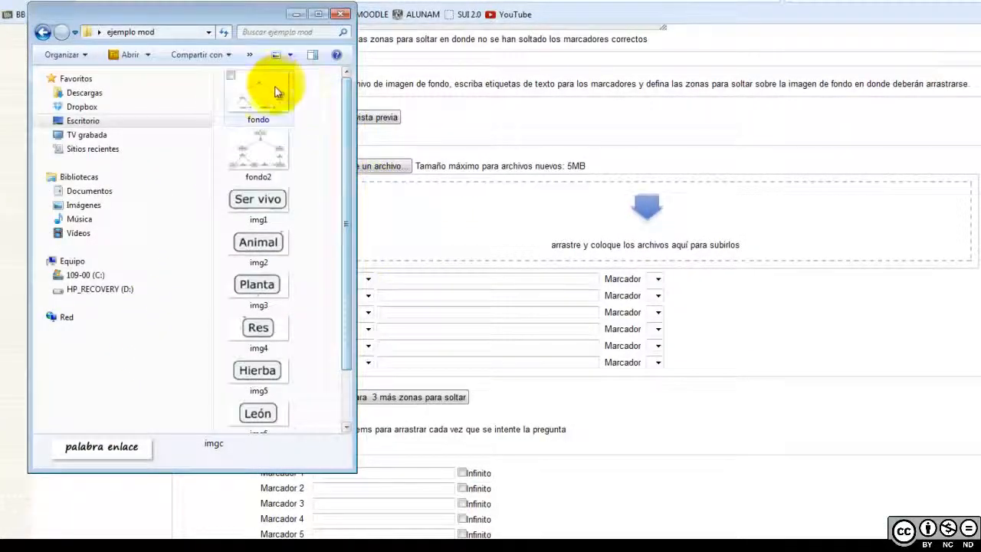
{"action": "left_click_drag", "start_coordinate": [263, 148], "coordinate": [433, 518]}
{"action": "left_click", "coordinate": [394, 536]}
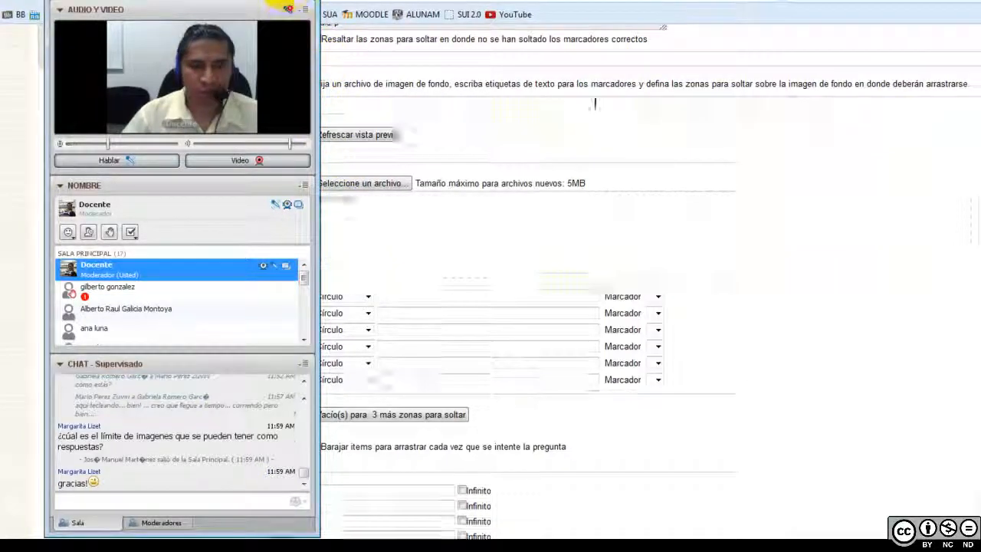
{"action": "left_click", "coordinate": [874, 264]}
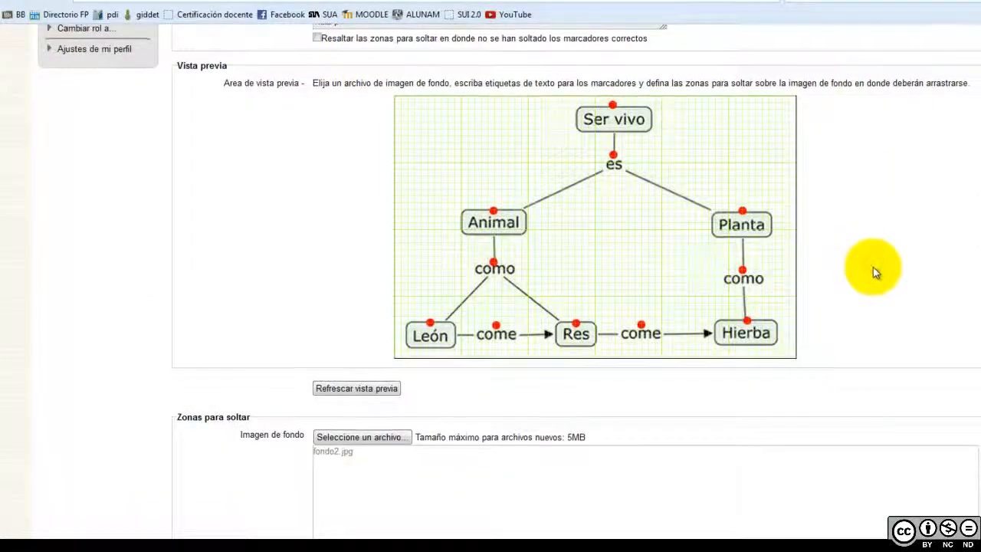
{"action": "scroll", "coordinate": [872, 266], "scroll_direction": "down", "scroll_amount": 2}
{"action": "scroll", "coordinate": [871, 272], "scroll_direction": "up", "scroll_amount": 2}
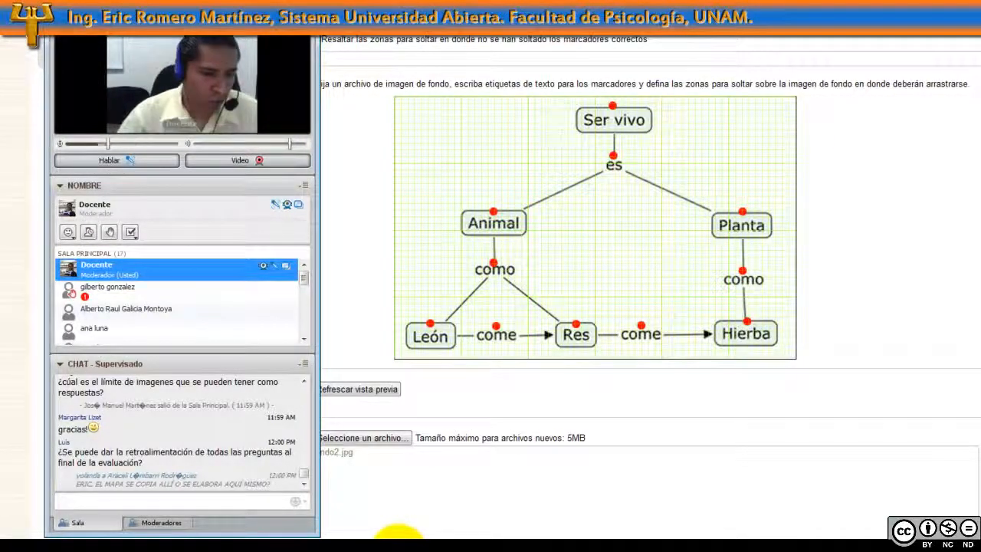
{"action": "left_click", "coordinate": [275, 499]}
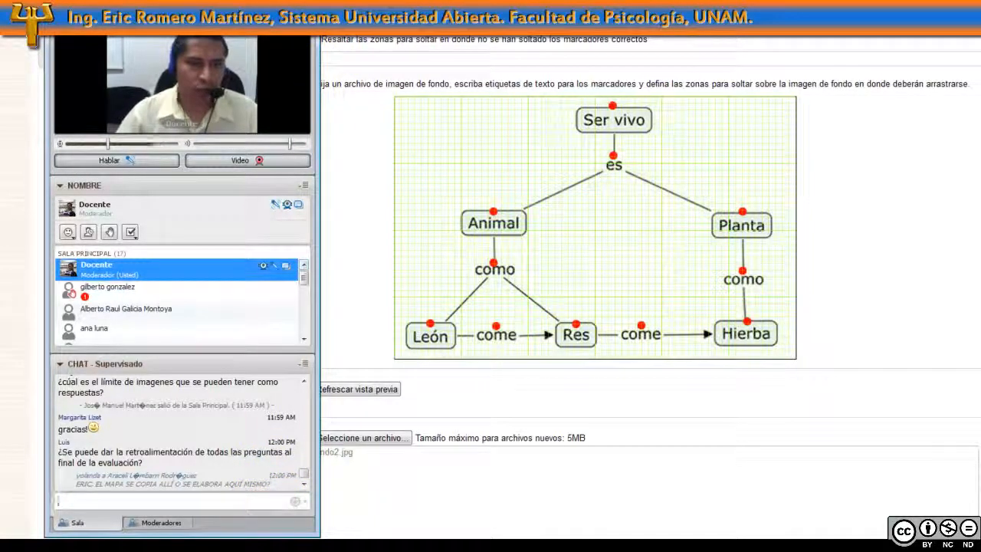
{"action": "left_click", "coordinate": [802, 233]}
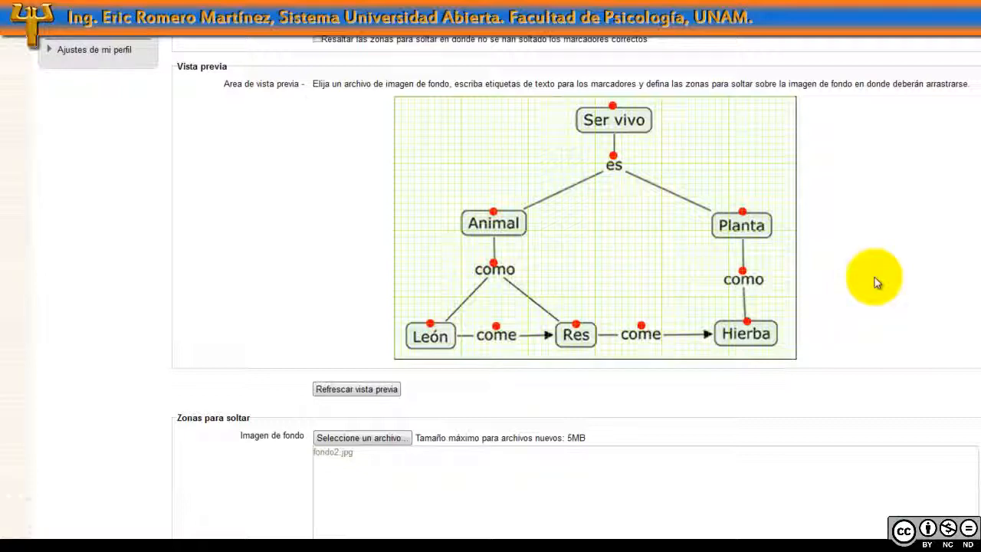
{"action": "left_click", "coordinate": [400, 539]}
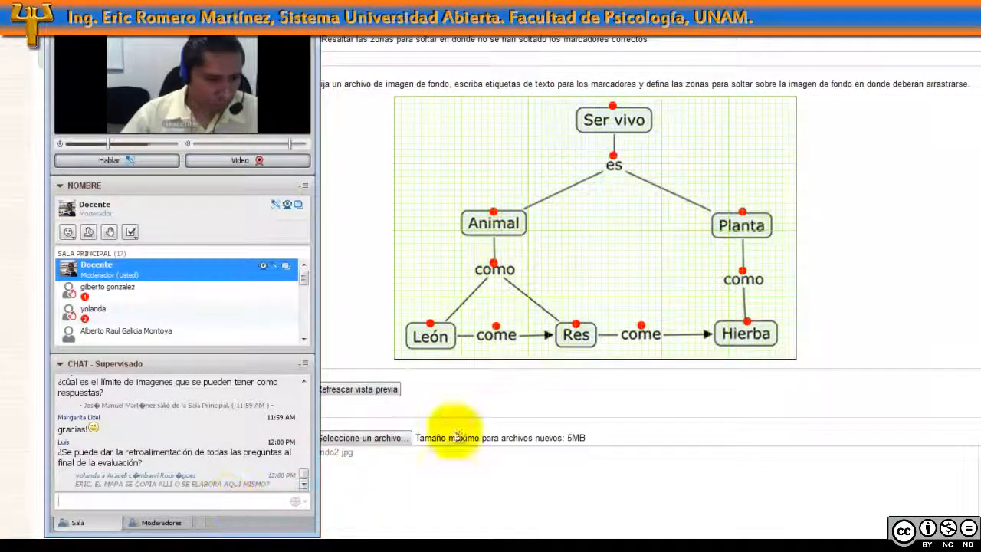
{"action": "left_click", "coordinate": [875, 276]}
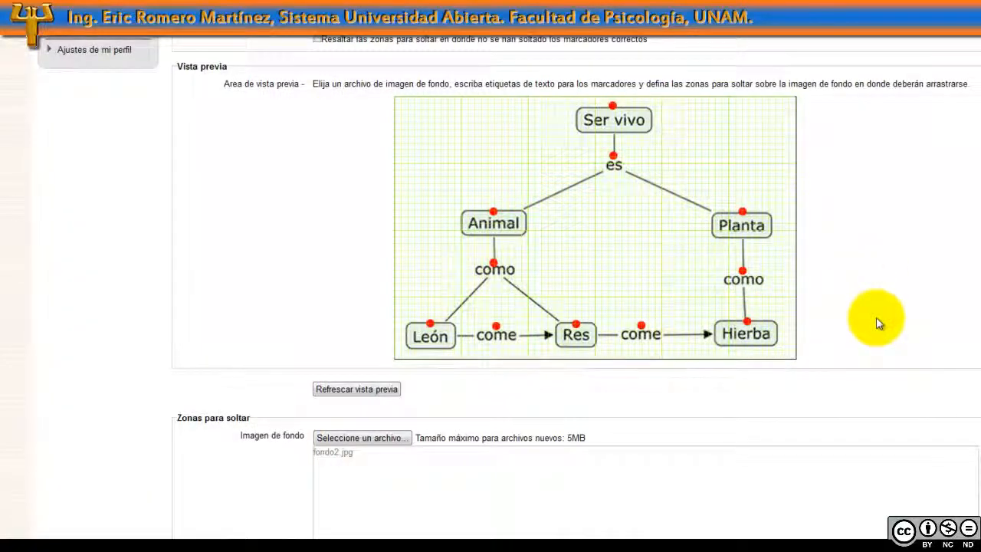
{"action": "scroll", "coordinate": [878, 321], "scroll_direction": "down", "scroll_amount": 1}
{"action": "scroll", "coordinate": [613, 180], "scroll_direction": "up", "scroll_amount": 1}
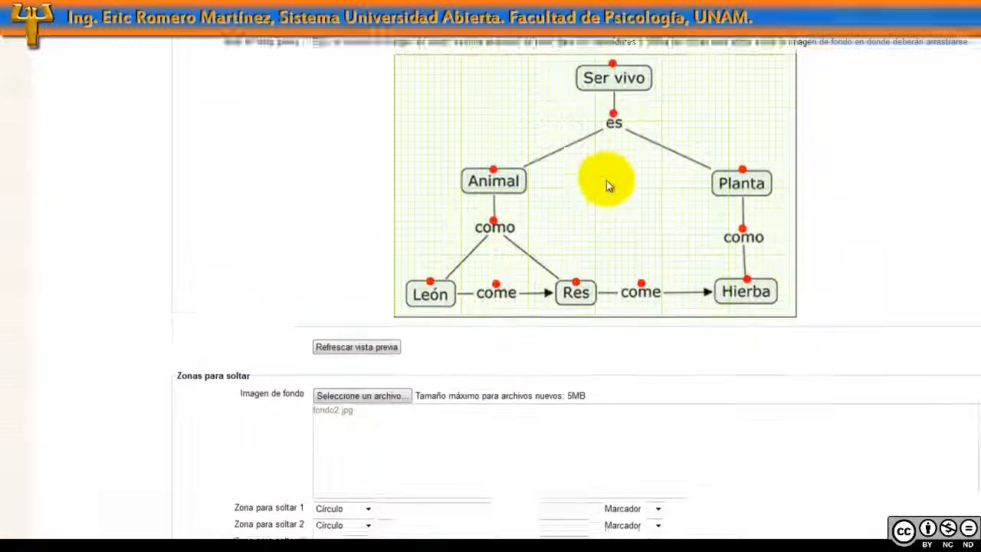
{"action": "left_click", "coordinate": [383, 538]}
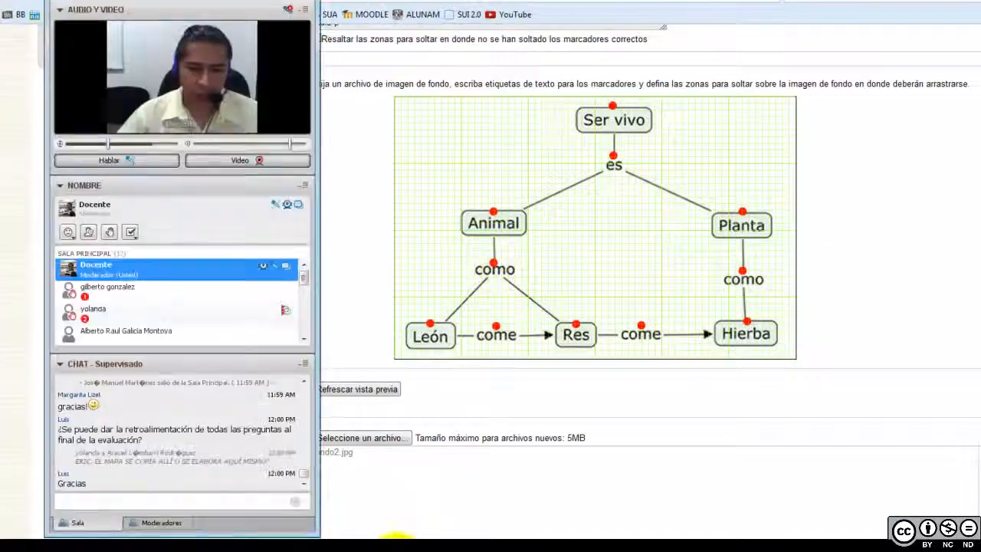
{"action": "left_click", "coordinate": [631, 273]}
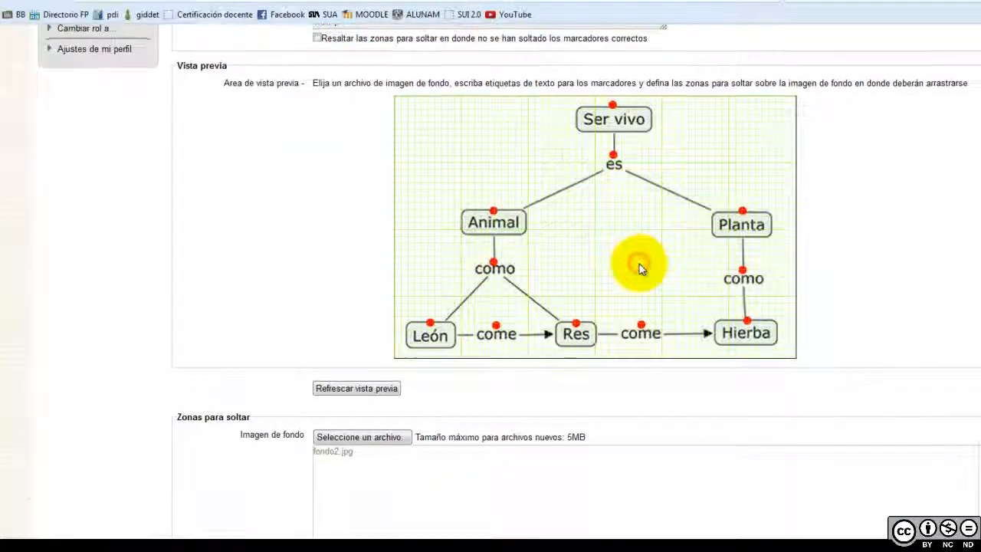
{"action": "scroll", "coordinate": [639, 264], "scroll_direction": "down", "scroll_amount": 2}
{"action": "scroll", "coordinate": [640, 268], "scroll_direction": "down", "scroll_amount": 1}
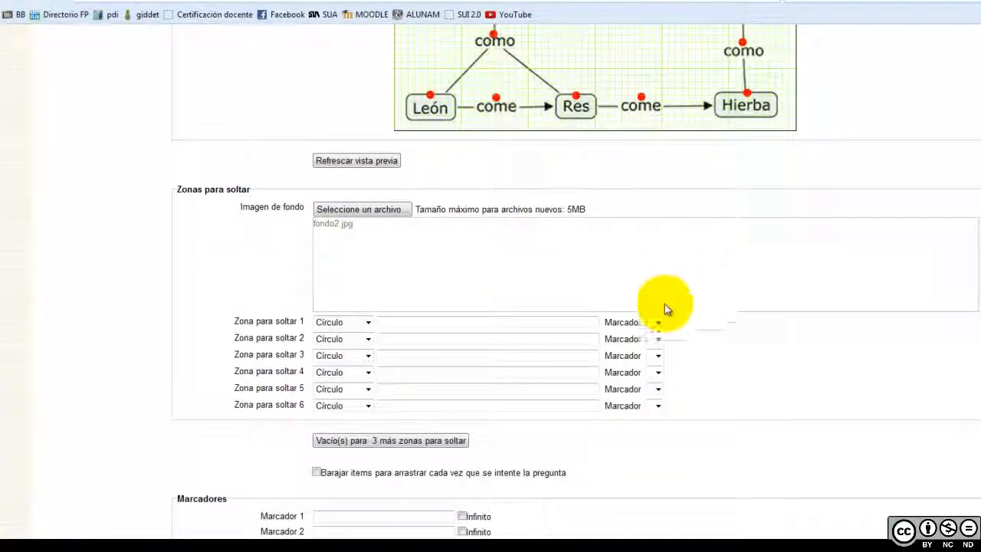
{"action": "scroll", "coordinate": [546, 335], "scroll_direction": "up", "scroll_amount": 3}
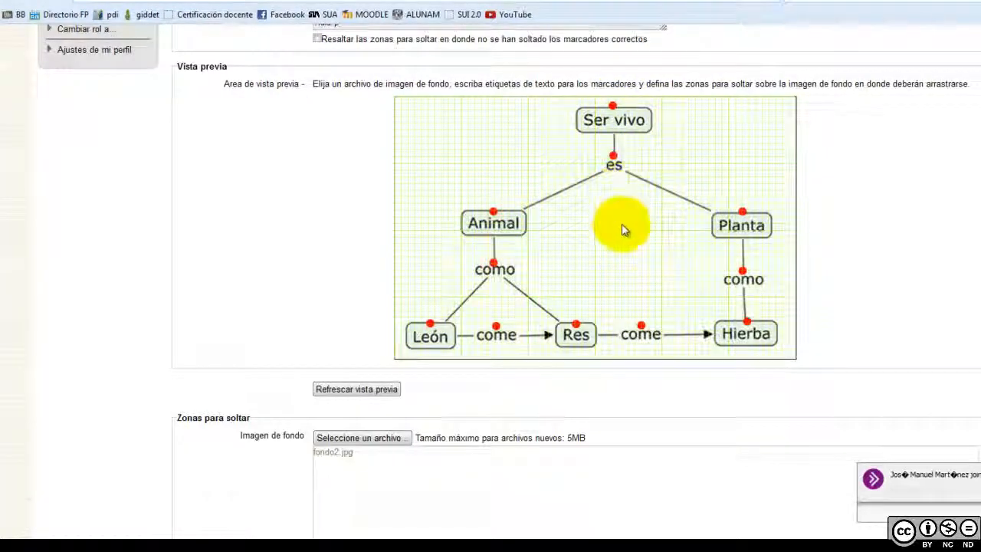
{"action": "scroll", "coordinate": [624, 230], "scroll_direction": "down", "scroll_amount": 3}
{"action": "scroll", "coordinate": [613, 253], "scroll_direction": "down", "scroll_amount": 2}
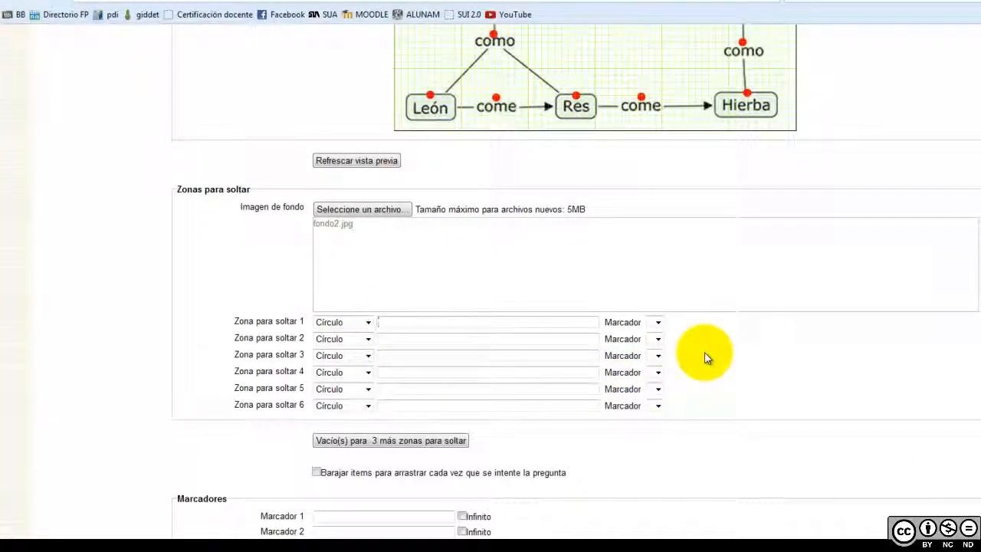
{"action": "scroll", "coordinate": [705, 356], "scroll_direction": "up", "scroll_amount": 3}
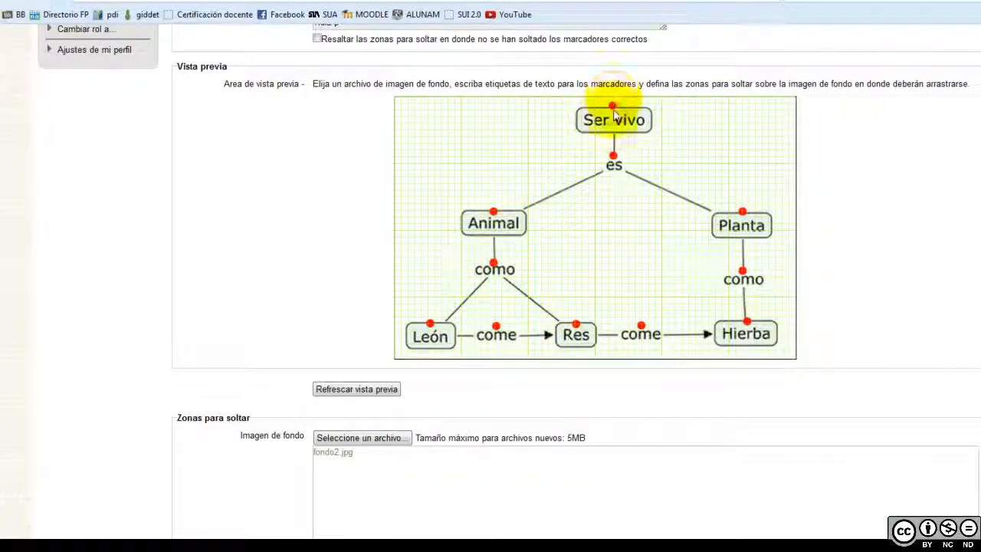
{"action": "scroll", "coordinate": [602, 273], "scroll_direction": "down", "scroll_amount": 3}
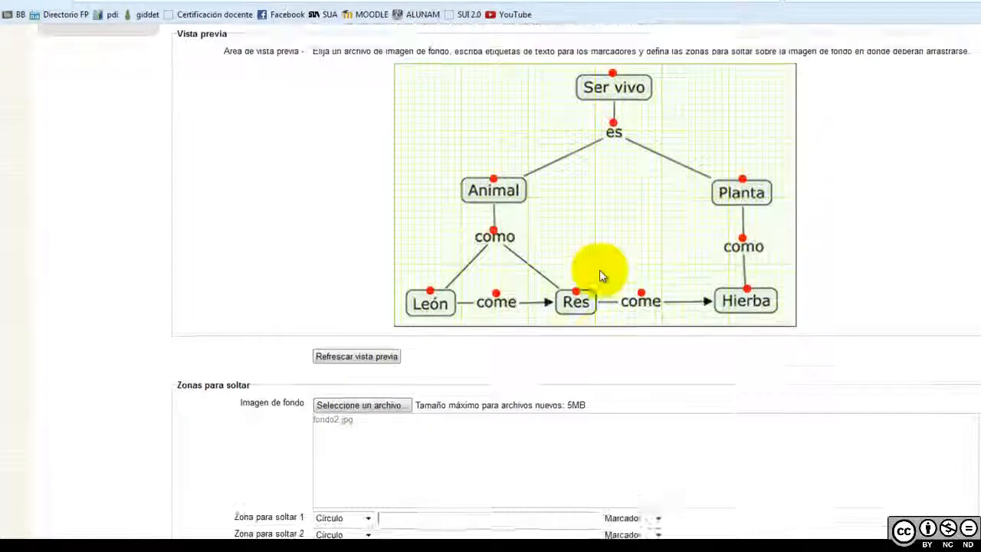
Enter the circle coordinates 320,15;5 for Zona para soltar 1
{"action": "left_click", "coordinate": [418, 326]}
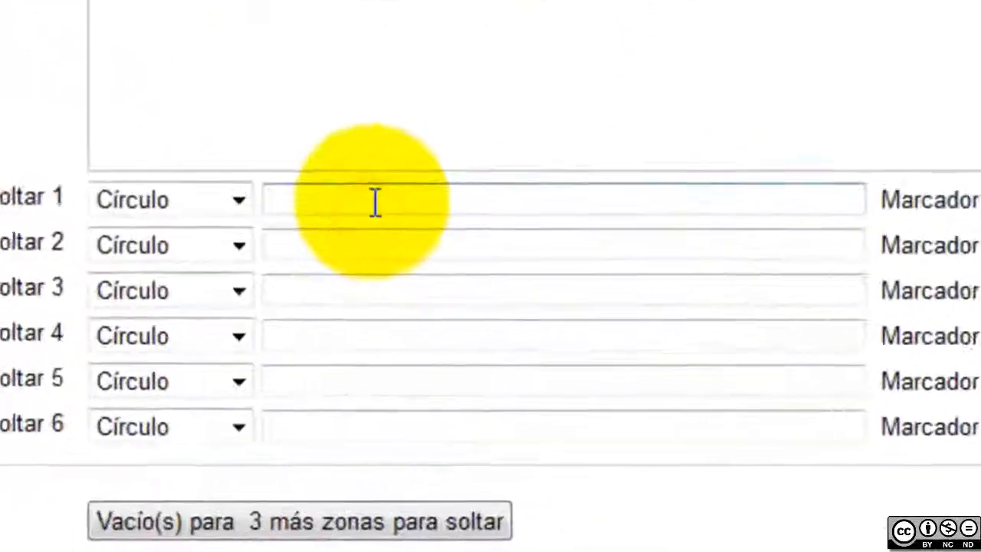
{"action": "type", "text": "320"}
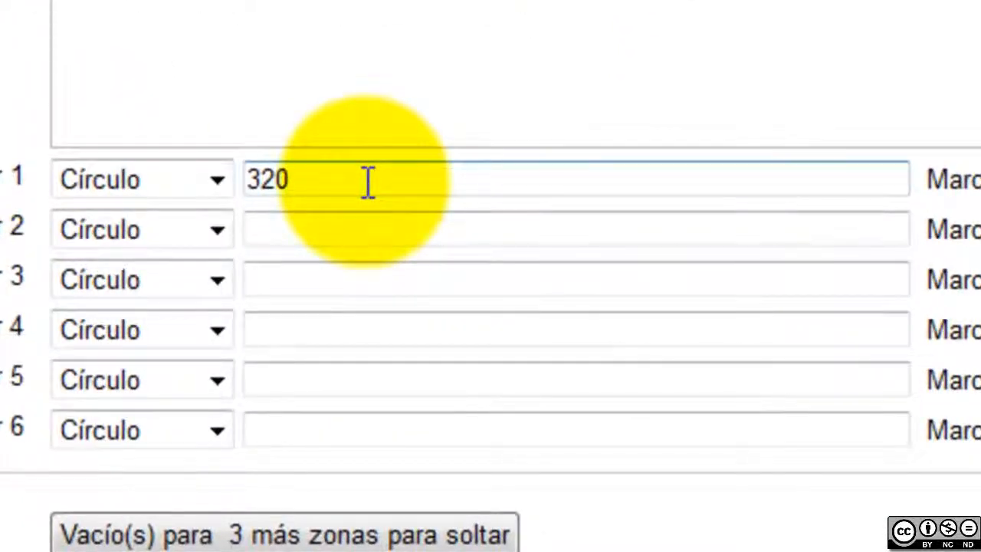
{"action": "type", "text": ",15"}
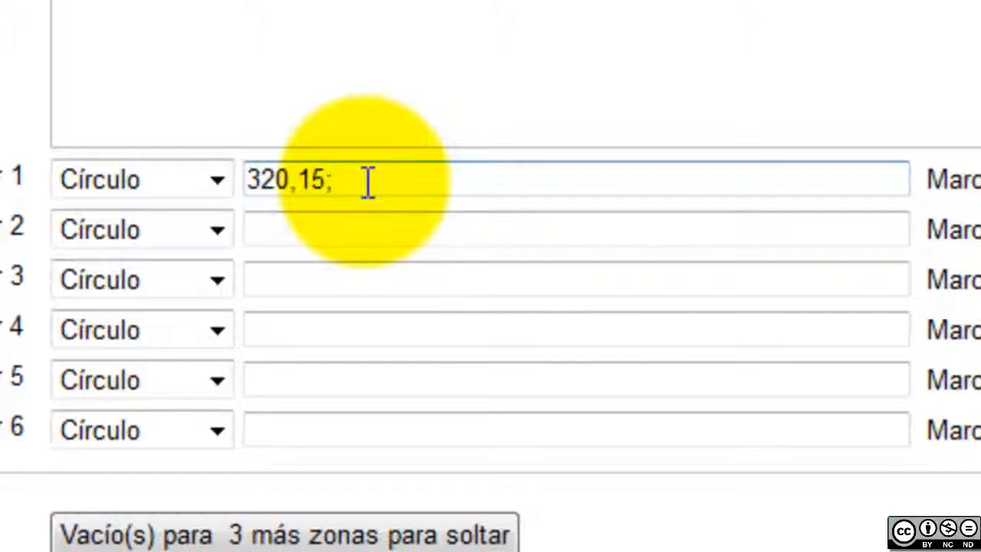
{"action": "type", "text": ";"}
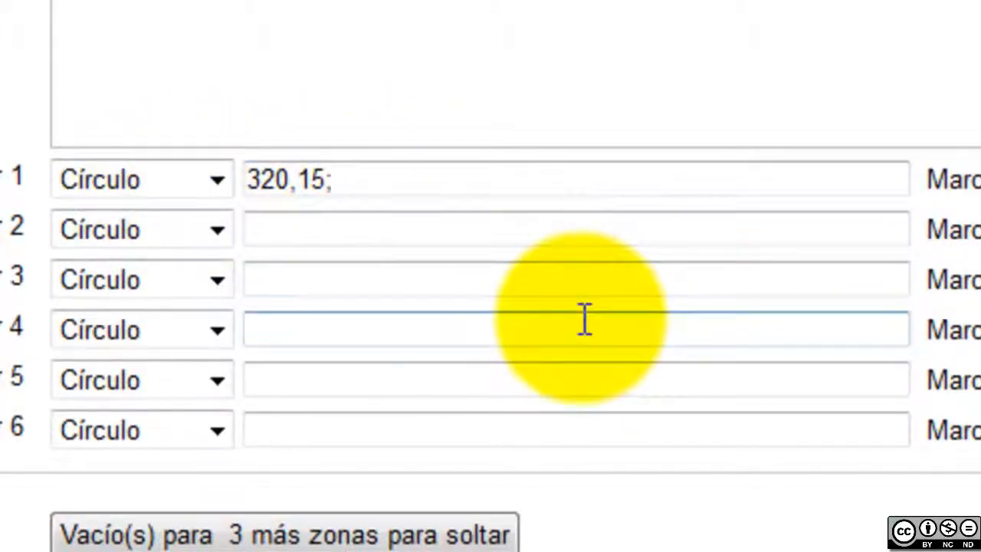
{"action": "scroll", "coordinate": [585, 320], "scroll_direction": "up", "scroll_amount": 6}
{"action": "scroll", "coordinate": [736, 370], "scroll_direction": "up", "scroll_amount": 3}
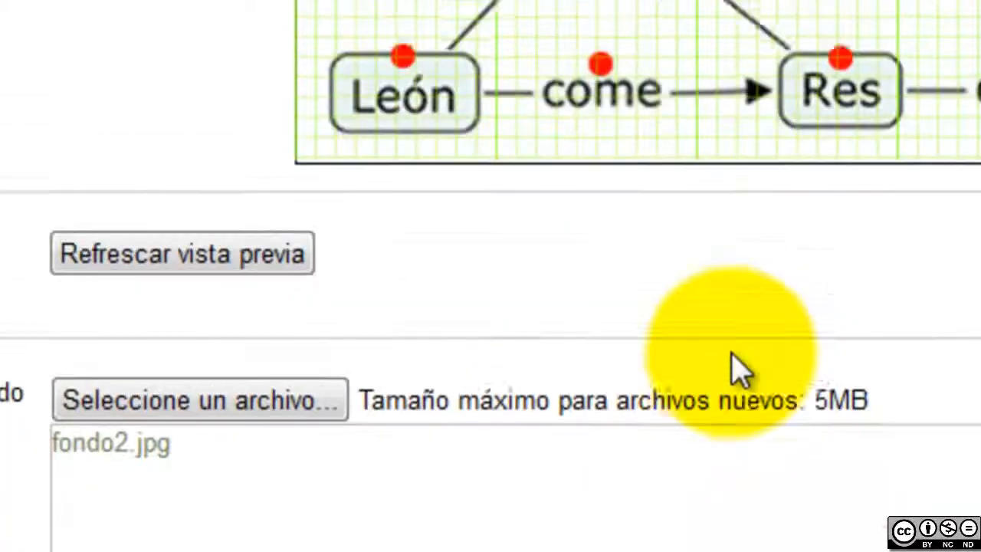
{"action": "scroll", "coordinate": [652, 437], "scroll_direction": "down", "scroll_amount": 9}
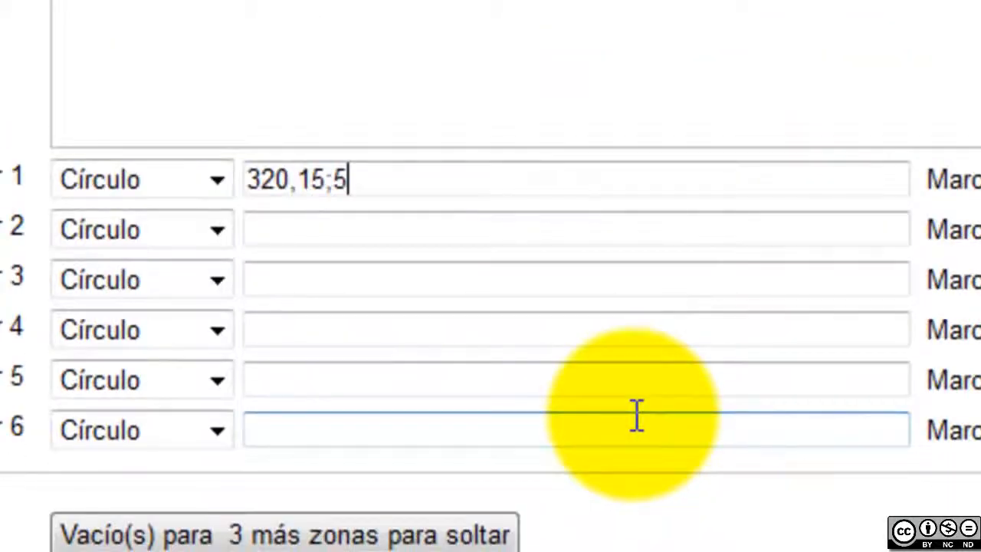
{"action": "left_click", "coordinate": [713, 262]}
{"action": "left_click", "coordinate": [893, 290]}
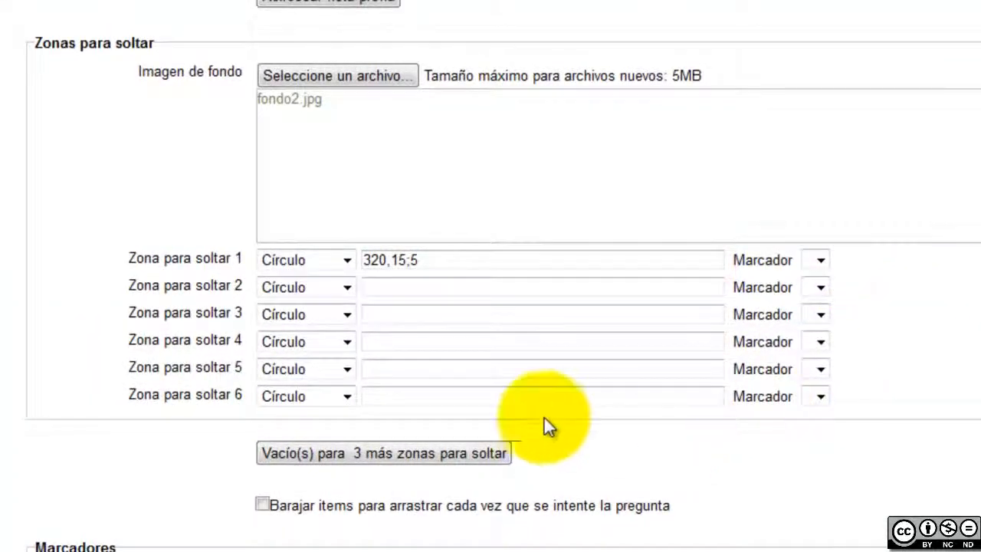
Name Marcador 1 'concepto principal'
{"action": "scroll", "coordinate": [517, 418], "scroll_direction": "down", "scroll_amount": 3}
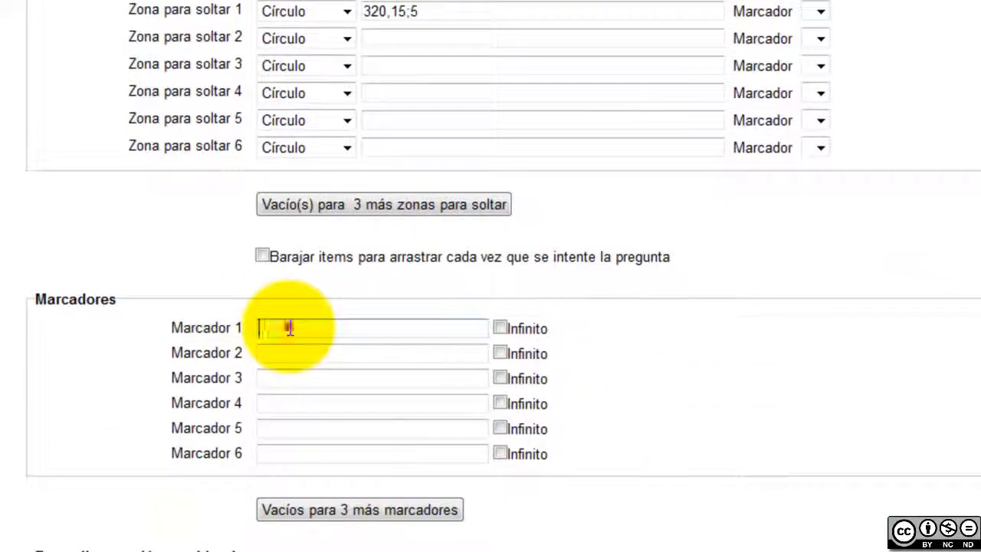
{"action": "left_click", "coordinate": [290, 328]}
{"action": "type", "text": "c"}
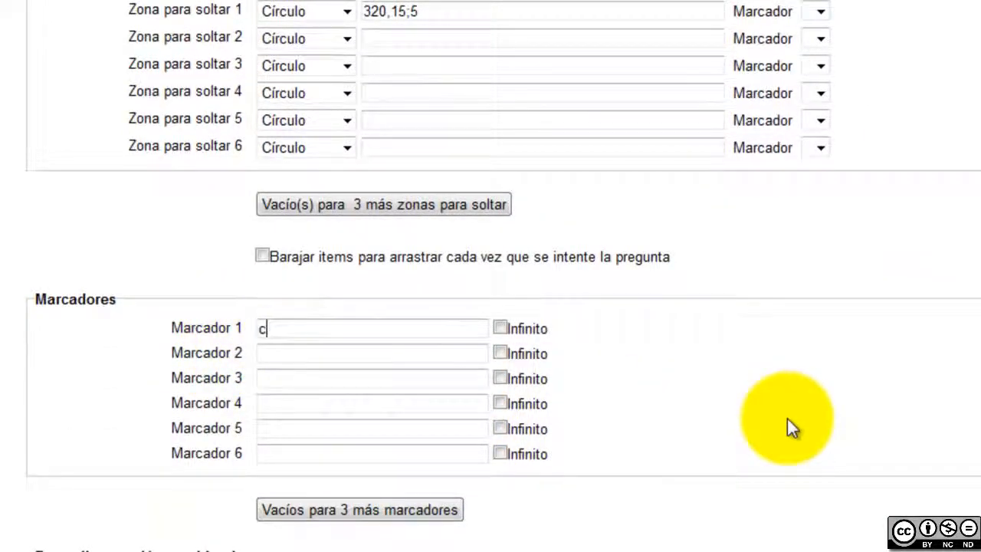
{"action": "type", "text": "oncp"}
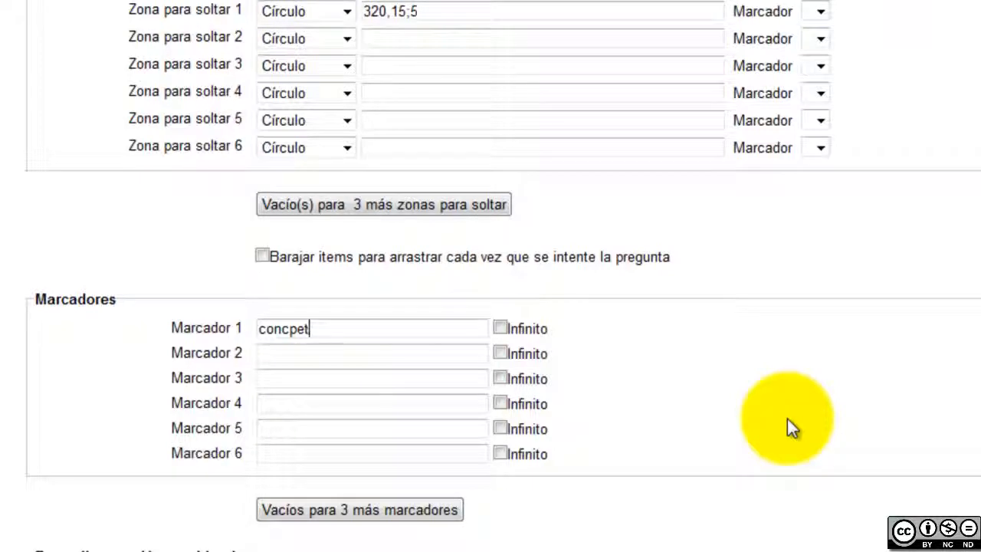
{"action": "key", "text": "BackSpace"}
{"action": "type", "text": "epto principal"}
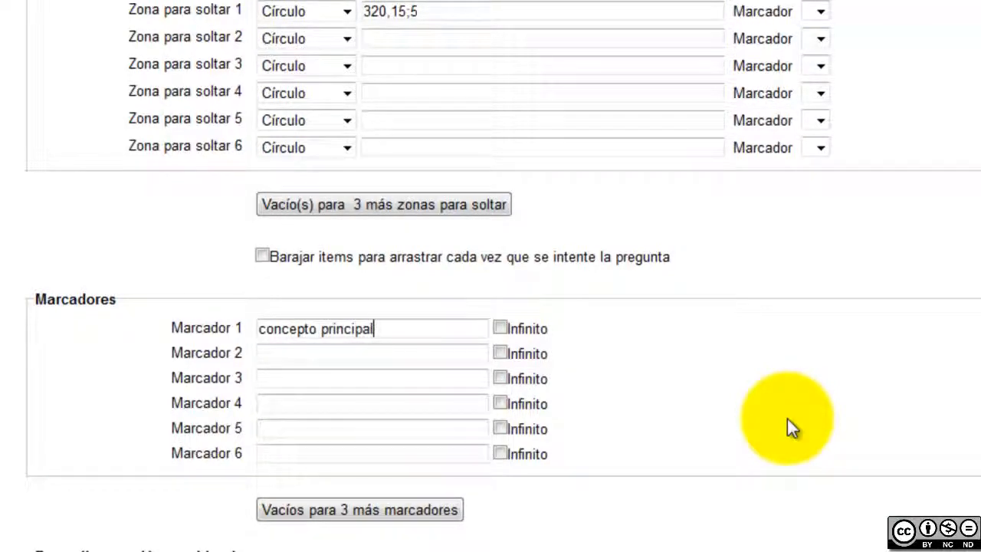
{"action": "left_click", "coordinate": [665, 26]}
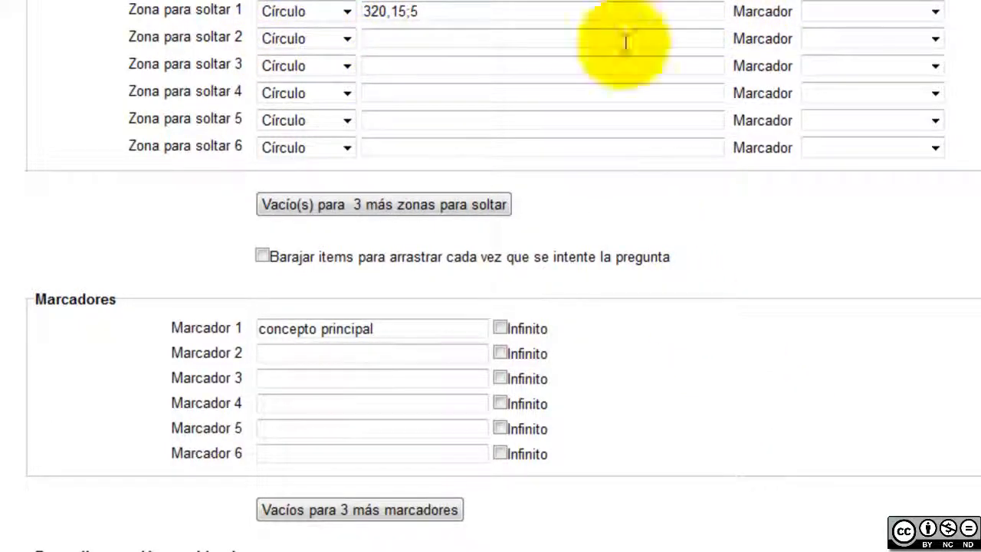
Assign the concepto principal marker to drop zone 1
{"action": "left_click", "coordinate": [852, 13]}
{"action": "left_click", "coordinate": [856, 43]}
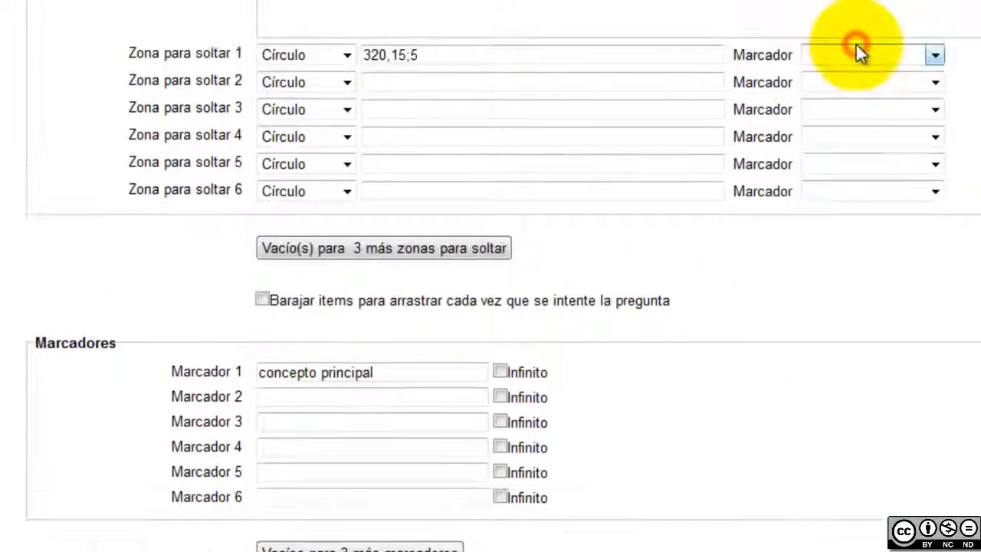
{"action": "left_click", "coordinate": [843, 12]}
{"action": "left_click", "coordinate": [850, 43]}
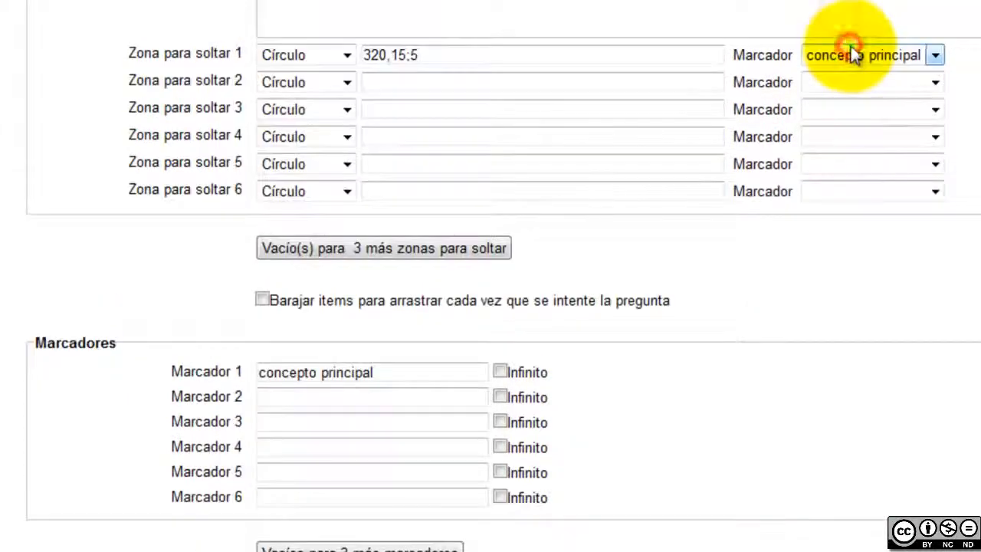